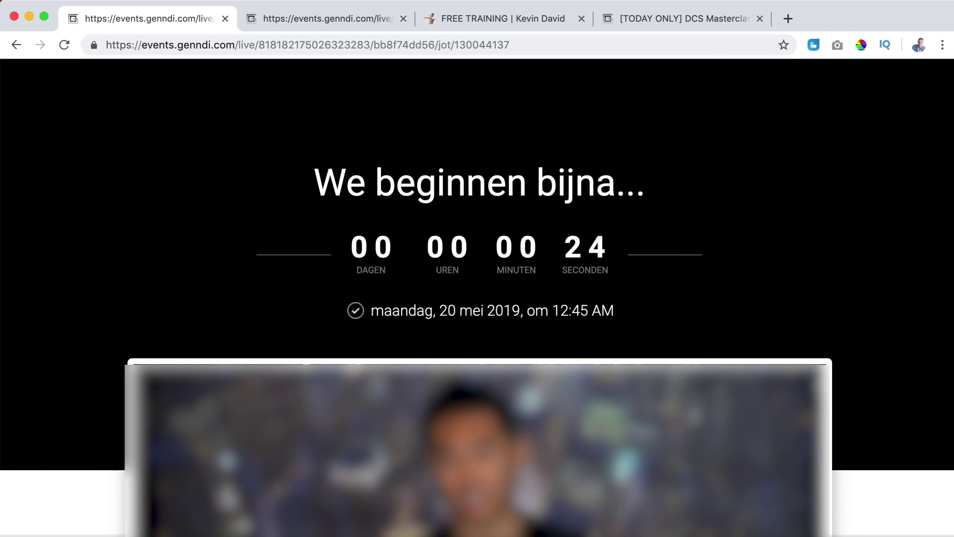
Dismiss the cookie banner in the webinar room with its red X.
scroll(328, 276, down, 4)
scroll(327, 276, up, 4)
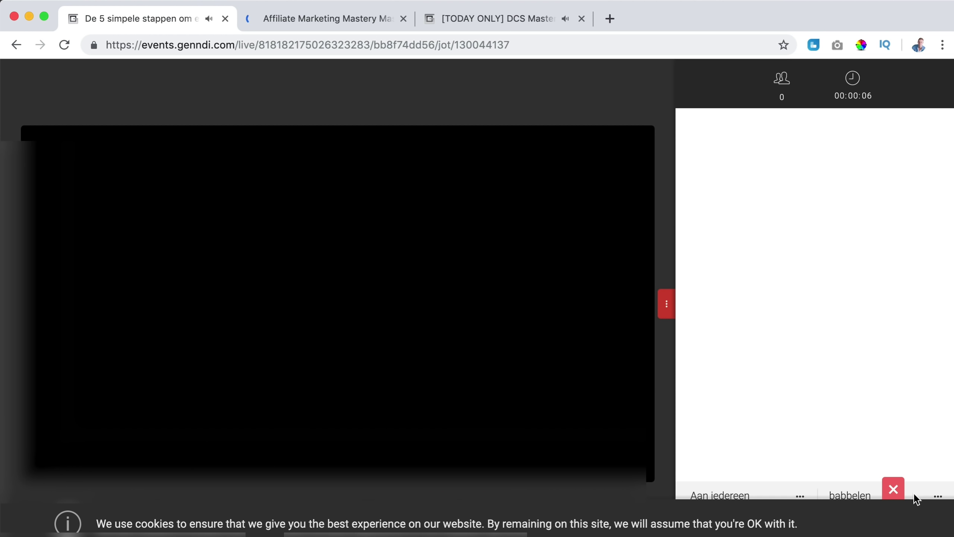
click(895, 489)
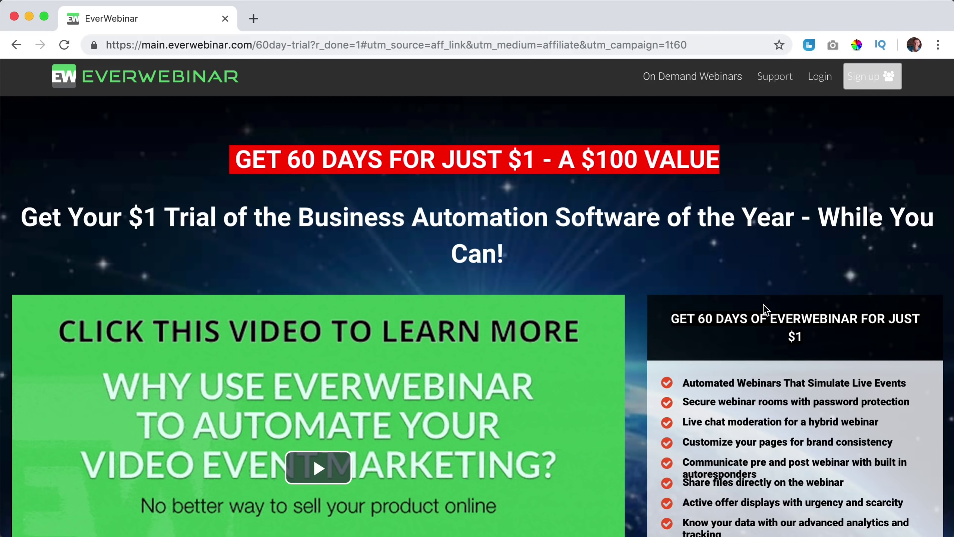
Start the $1 trial and pick the Annual plan (USD 497.00 yearly, USD 1.00 today).
scroll(759, 305, down, 8)
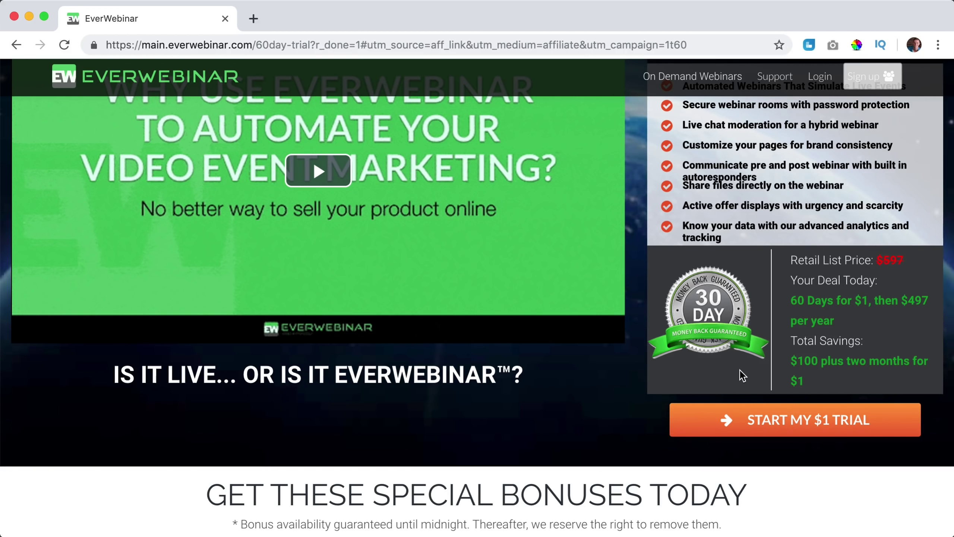
click(814, 427)
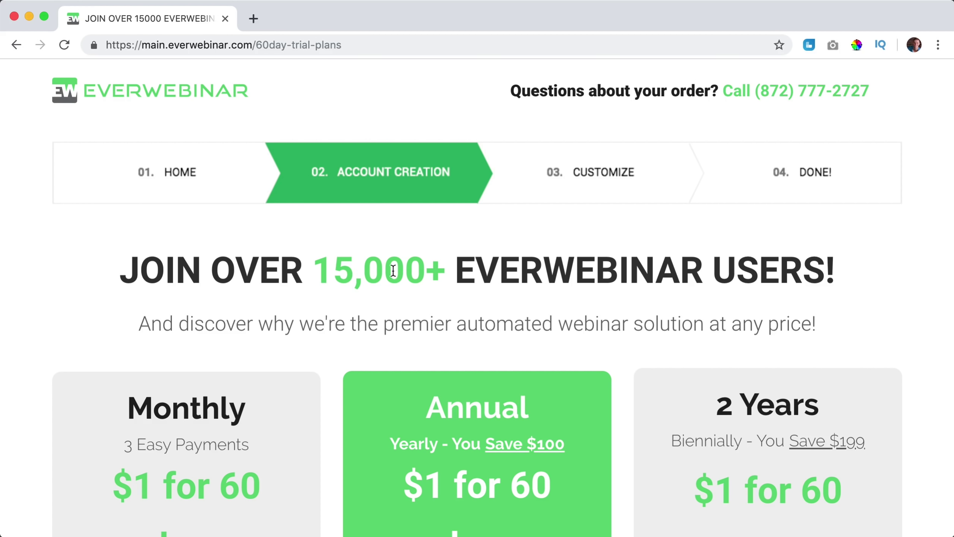
scroll(607, 273, down, 8)
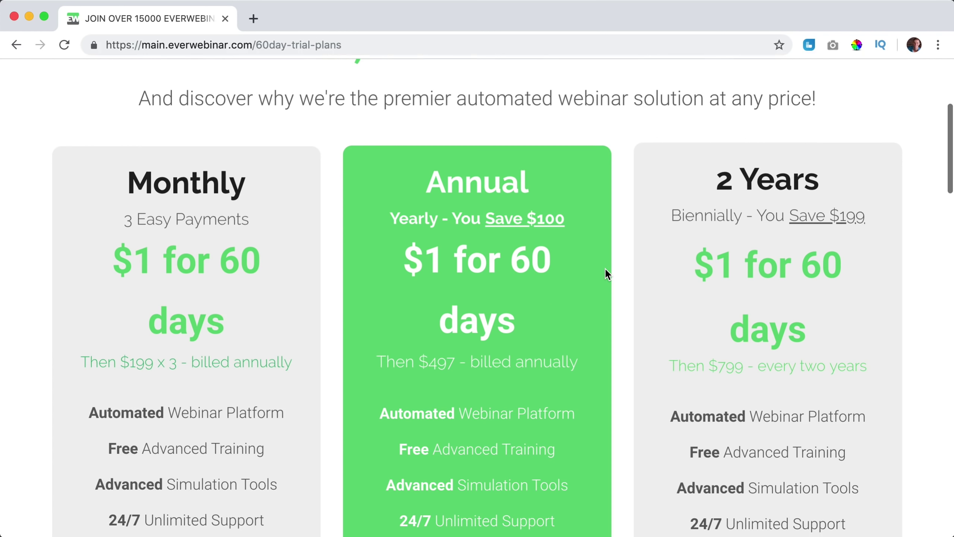
scroll(604, 267, down, 1)
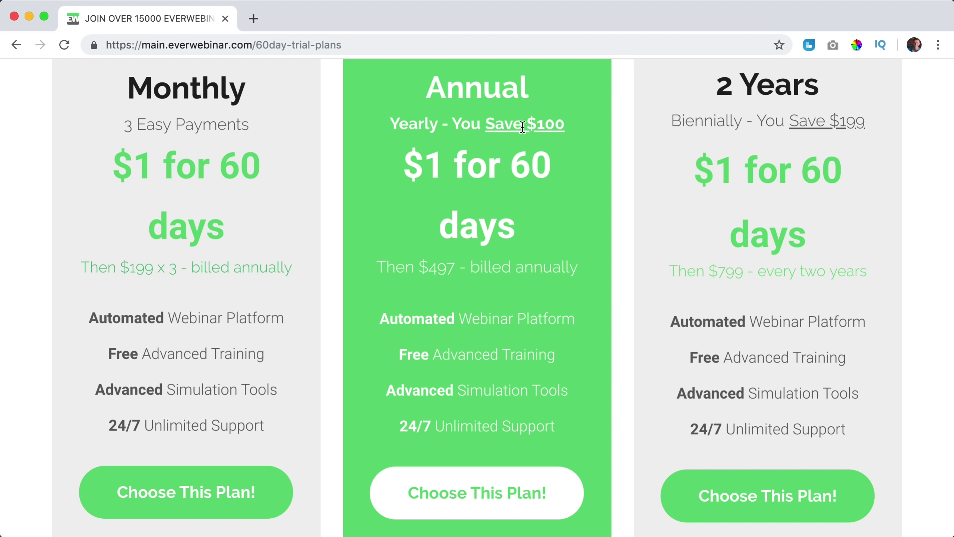
scroll(485, 124, down, 5)
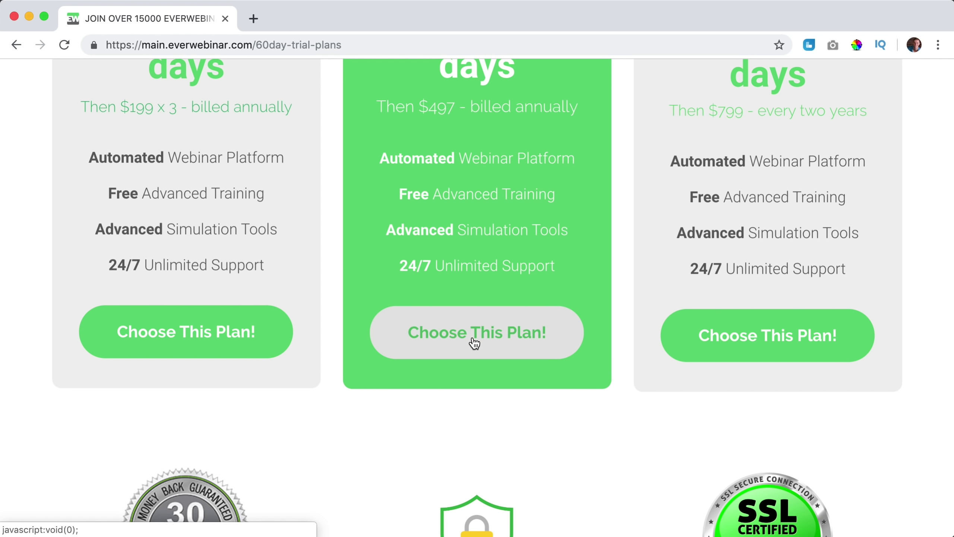
click(484, 343)
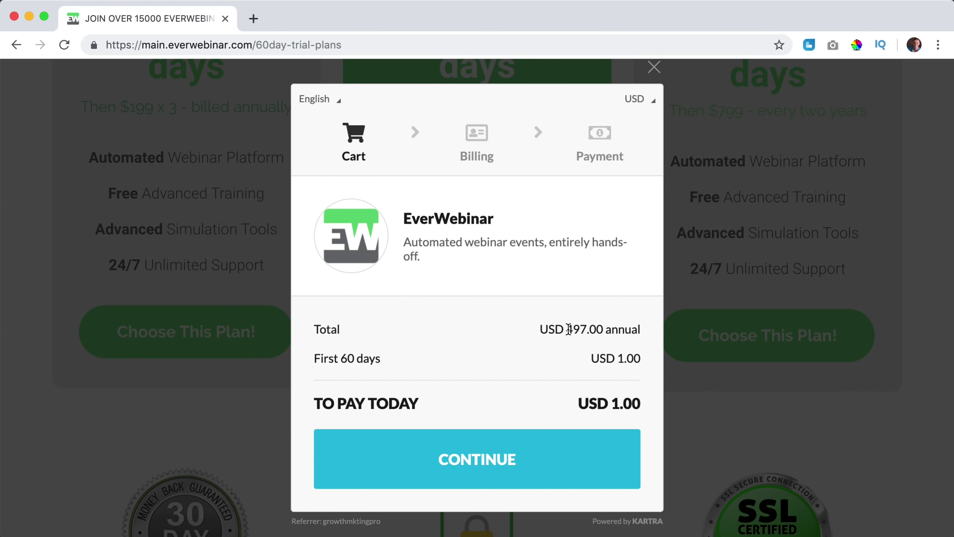
Fill in the cart's billing details with State set to Zuid-Holland.
click(476, 464)
click(378, 251)
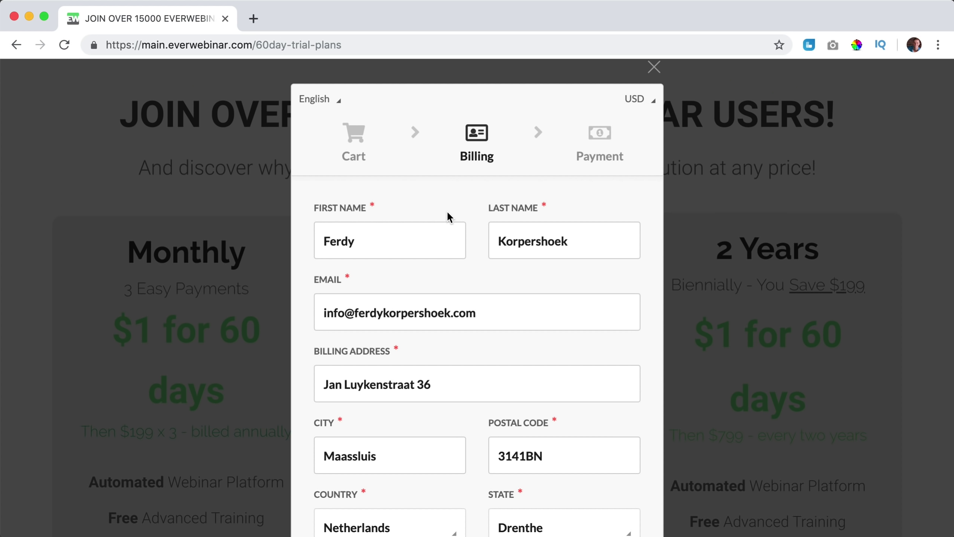
scroll(447, 213, down, 4)
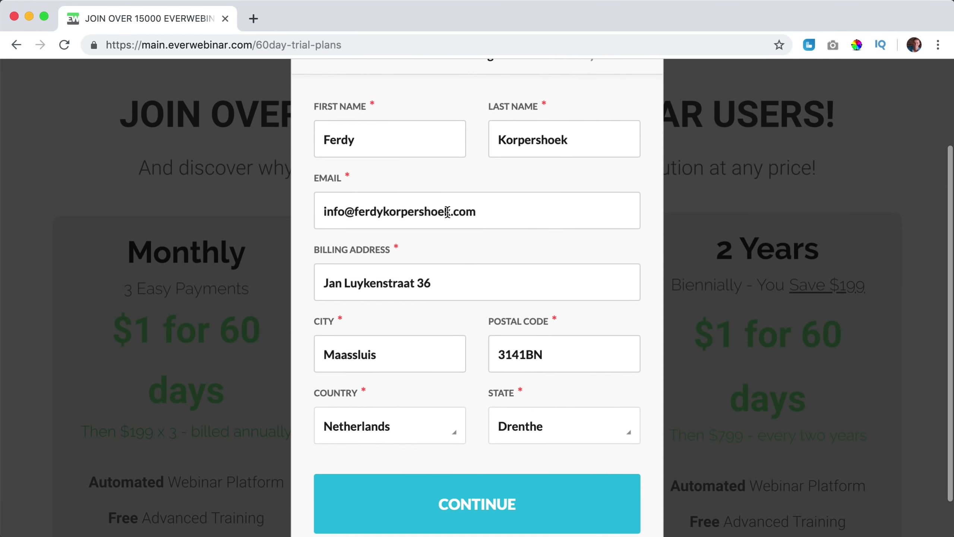
click(531, 390)
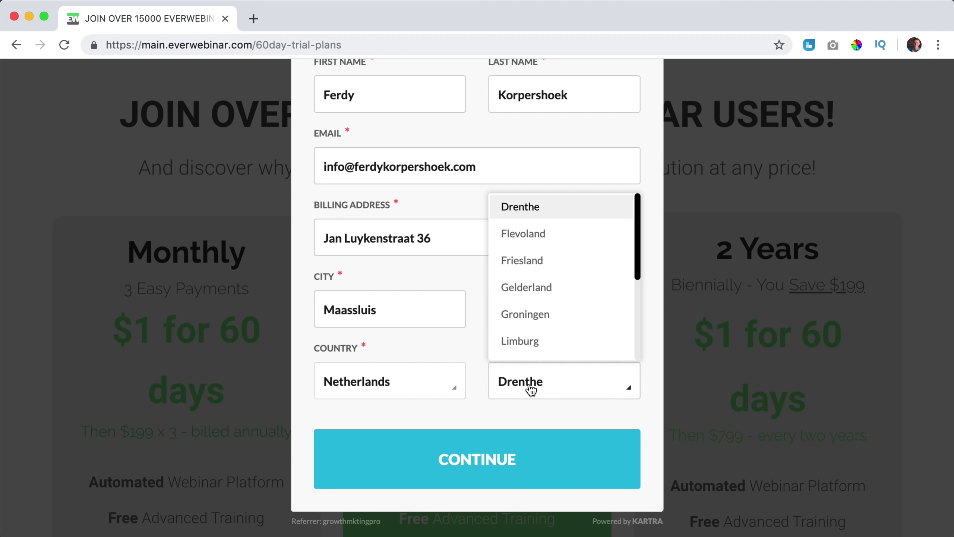
scroll(545, 330, down, 4)
click(548, 346)
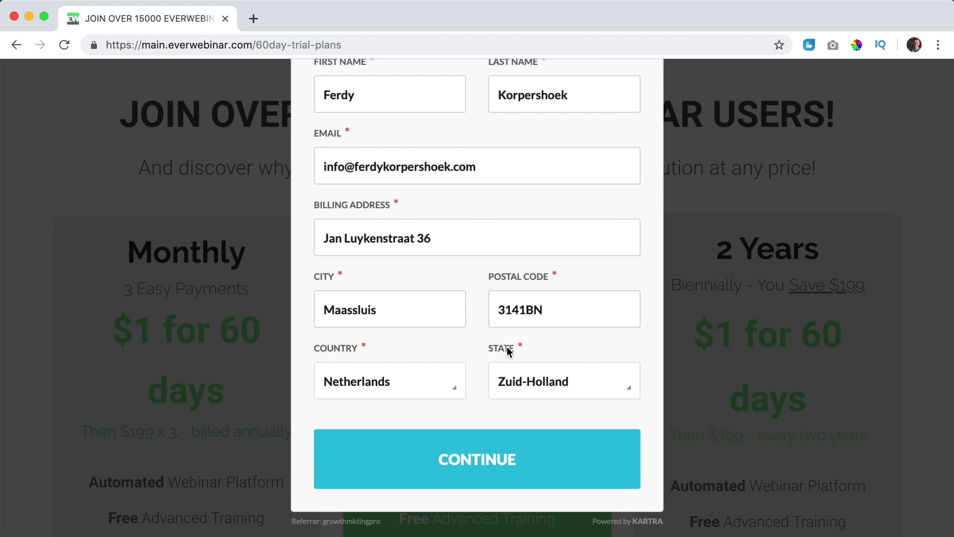
click(469, 459)
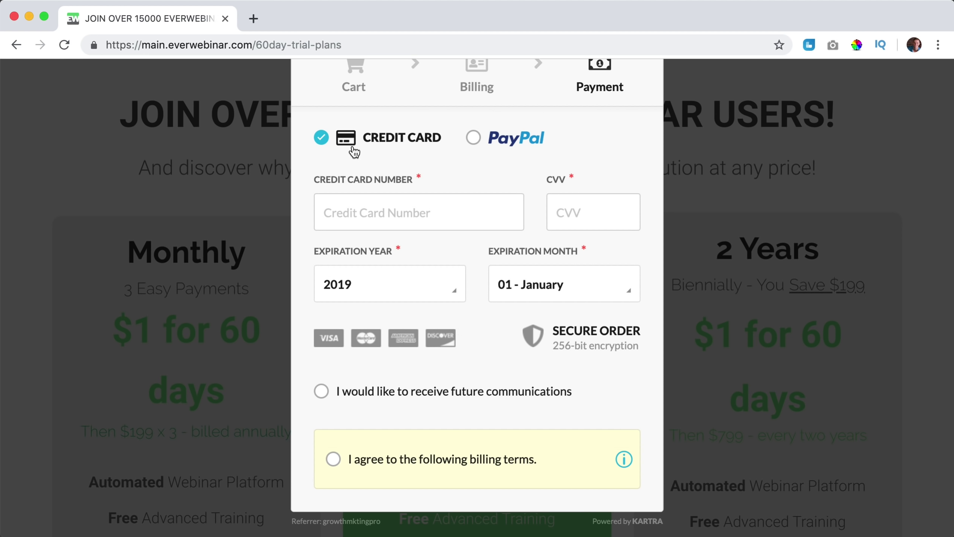
Choose PayPal, accept the billing terms and submit the USD 1.00 payment.
click(474, 140)
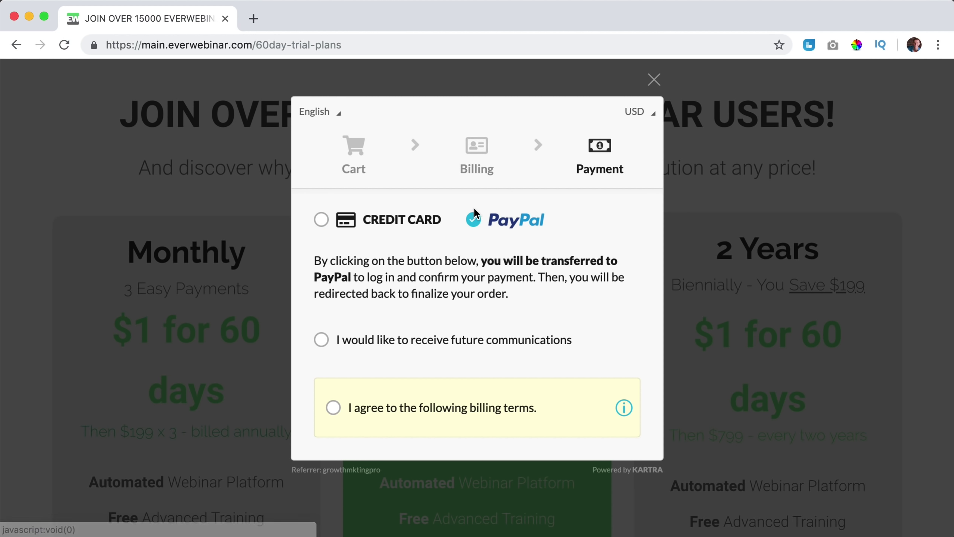
click(333, 413)
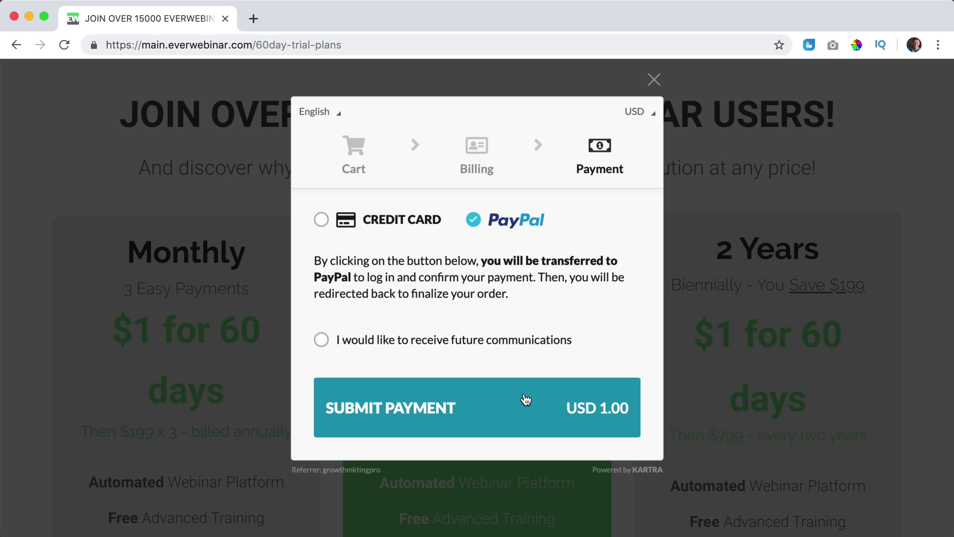
click(500, 407)
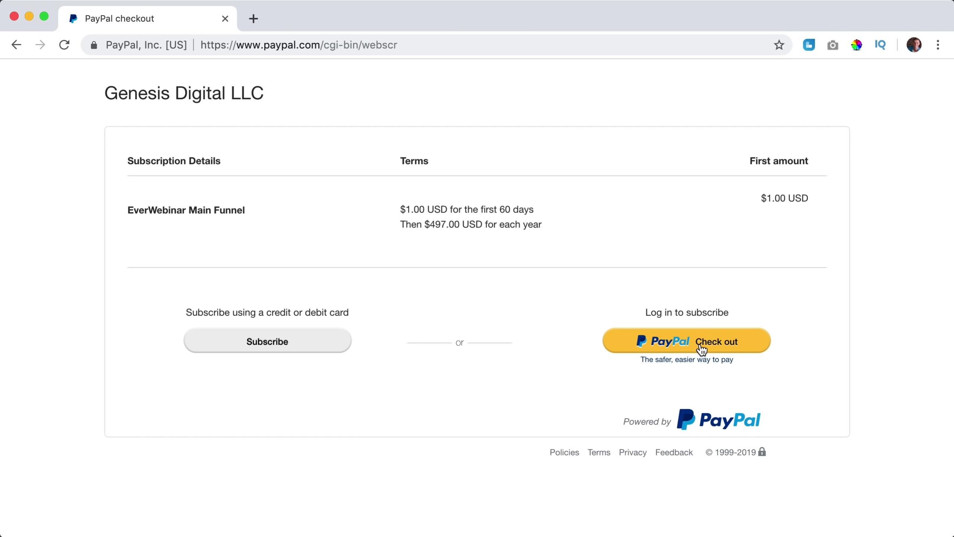
Check out with the PayPal account and scroll through the EverWebinar Get Started page.
click(699, 345)
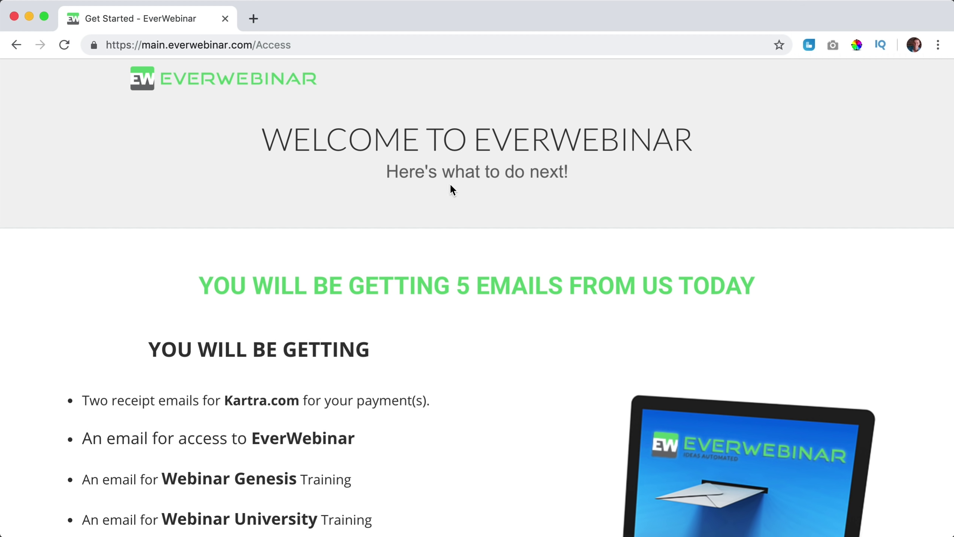
scroll(435, 199, down, 5)
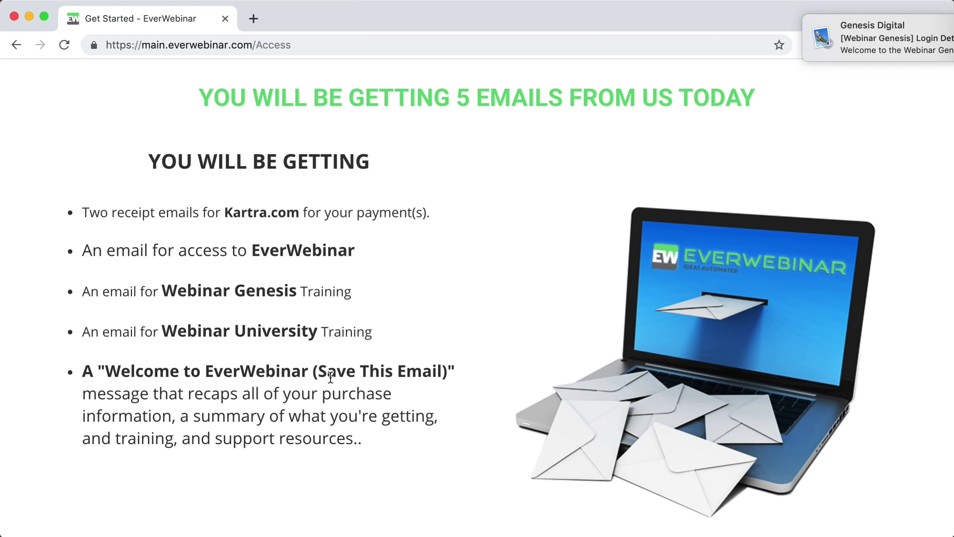
scroll(331, 376, down, 10)
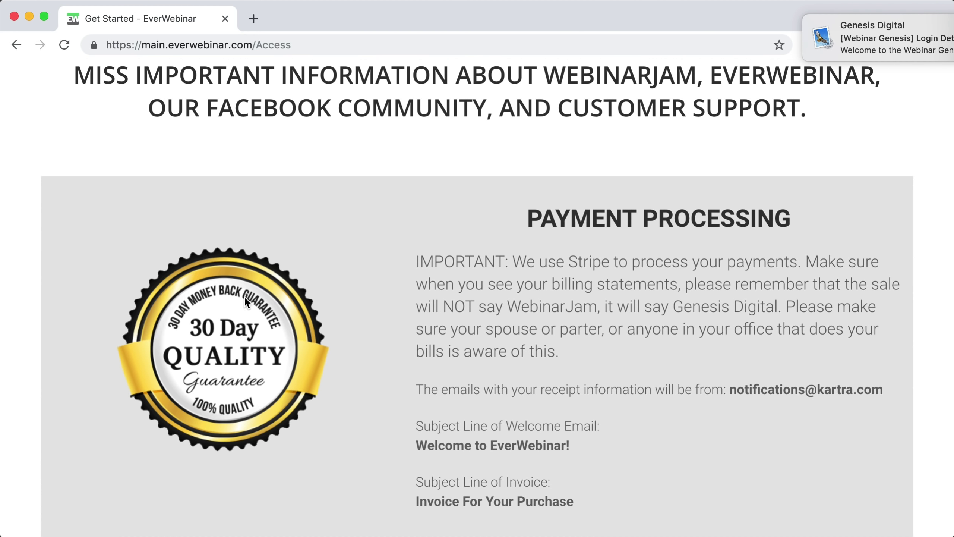
scroll(312, 318, down, 10)
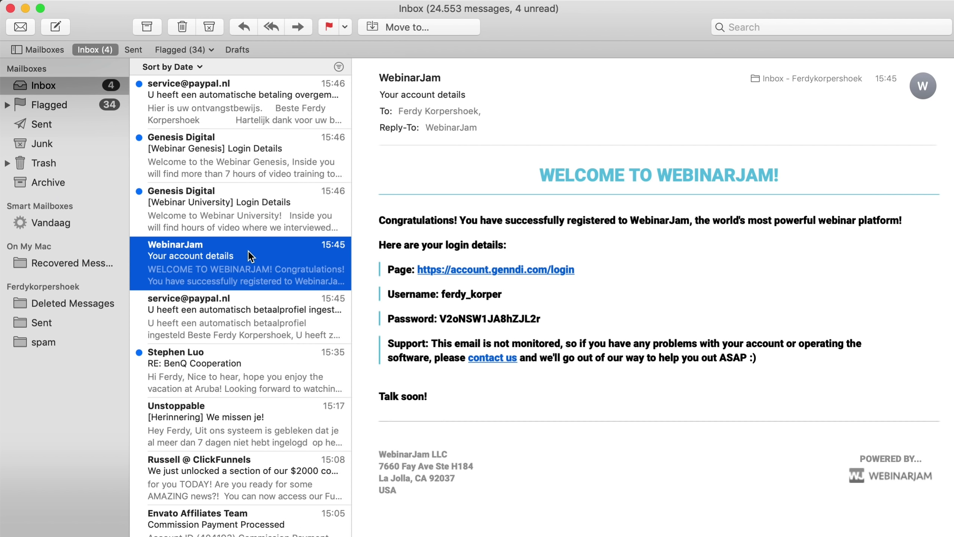
Copy the username from the WebinarJam email into the Genndi sign-in form.
click(484, 269)
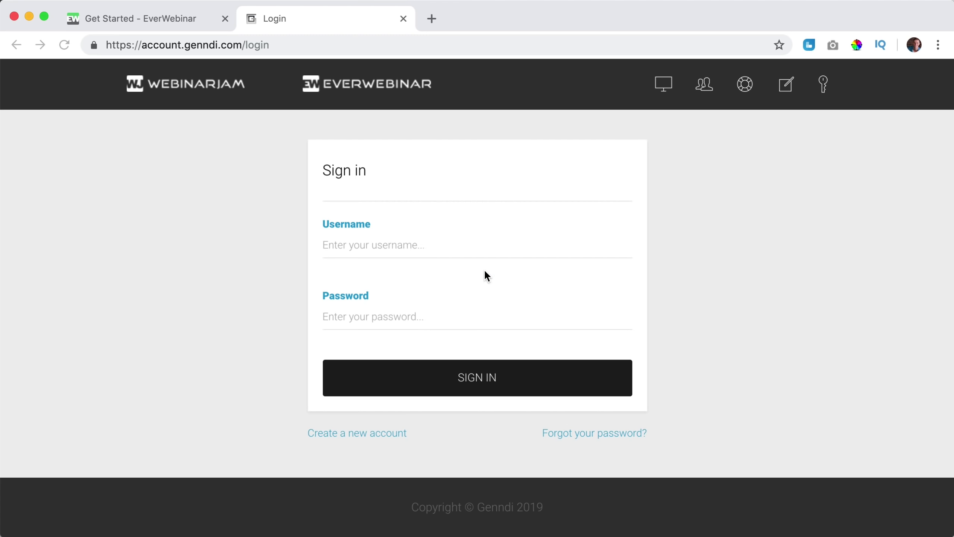
click(403, 19)
drag(503, 294, 440, 294)
key(super+c)
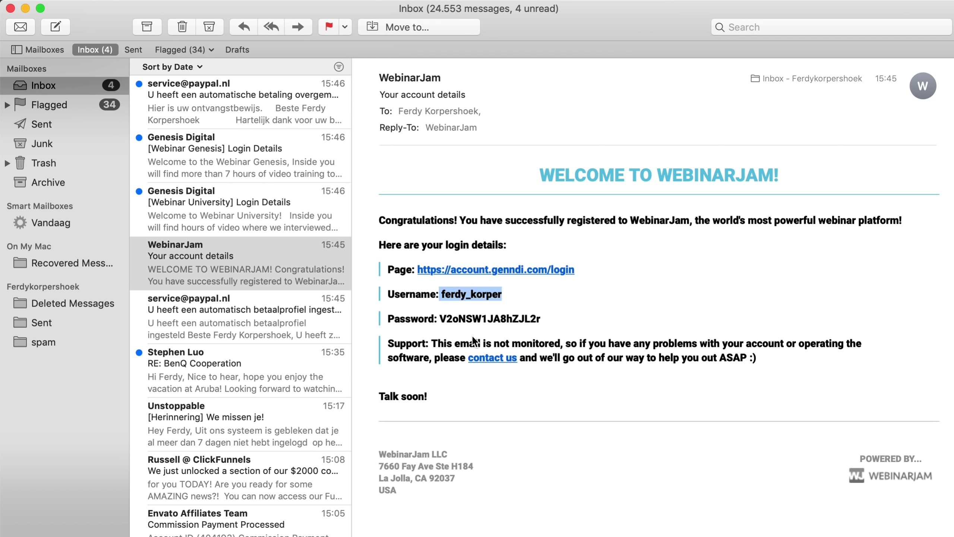
key(super+Tab)
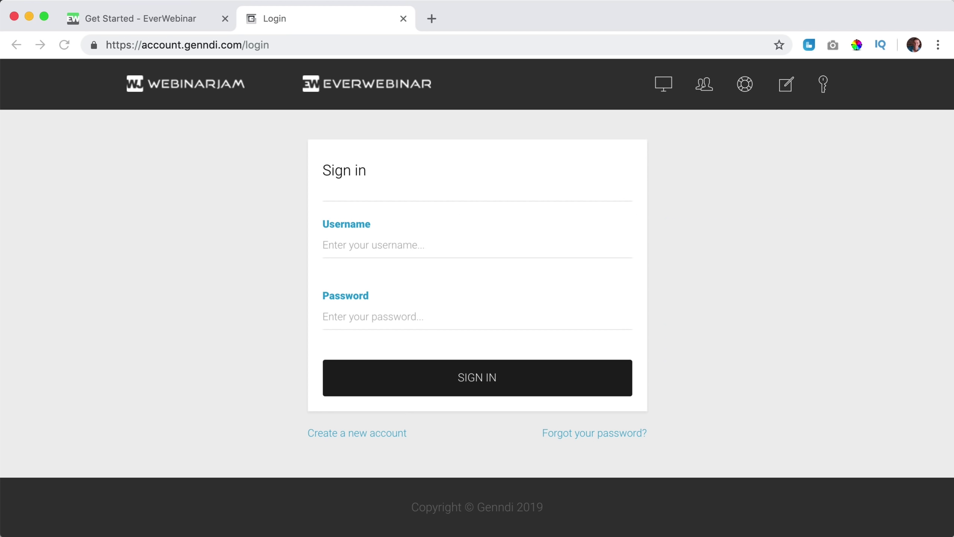
click(363, 246)
key(super+v)
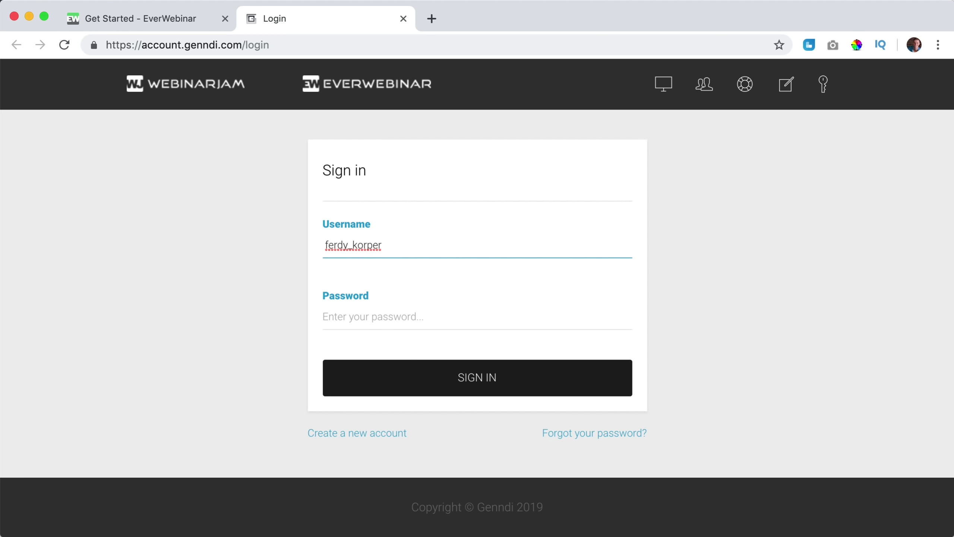
Paste the emailed password, sign in, and answer the browser's save-password prompt.
key(super+Tab)
drag(541, 319, 437, 319)
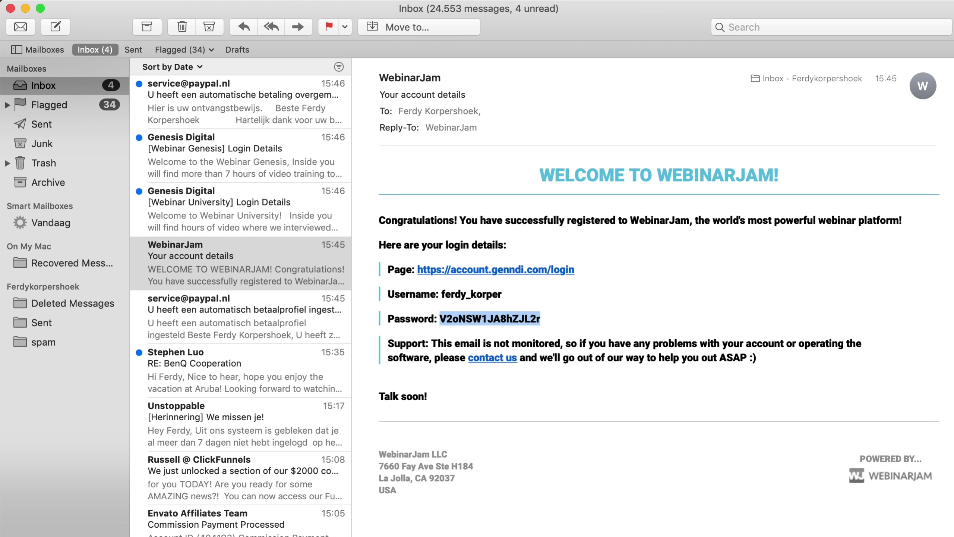
key(super+c)
key(super+Tab)
click(383, 314)
key(super+v)
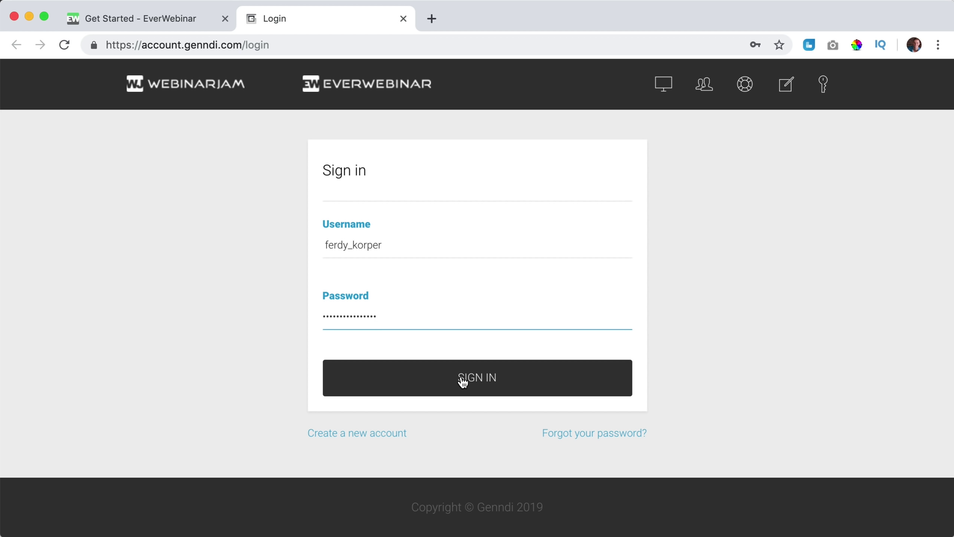
click(463, 382)
click(763, 175)
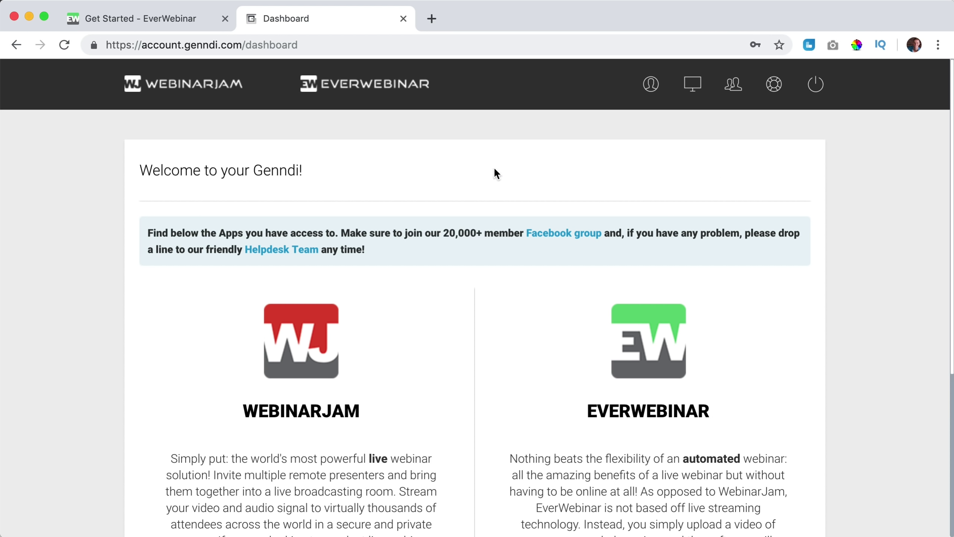
Open EverWebinar from the dashboard and accept its Terms & Conditions.
scroll(482, 171, down, 4)
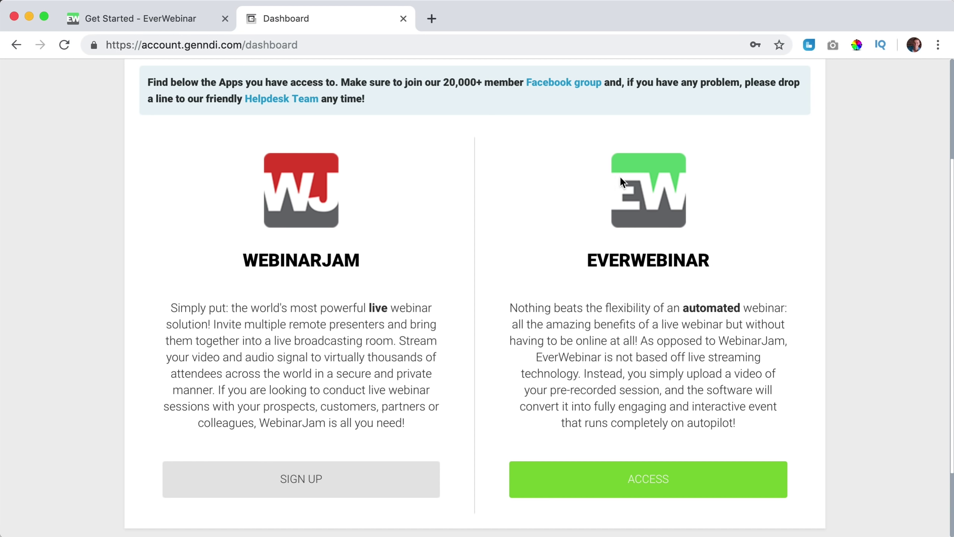
click(649, 487)
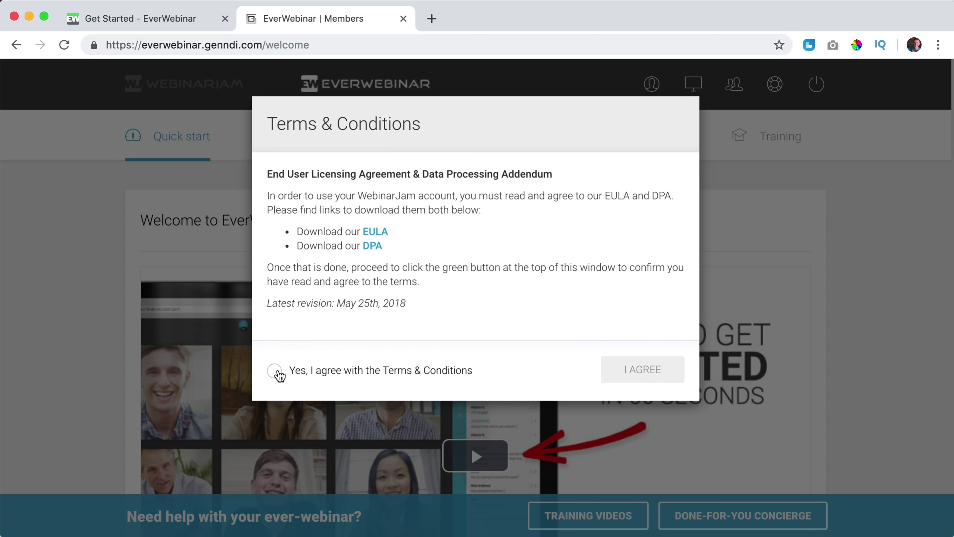
click(277, 373)
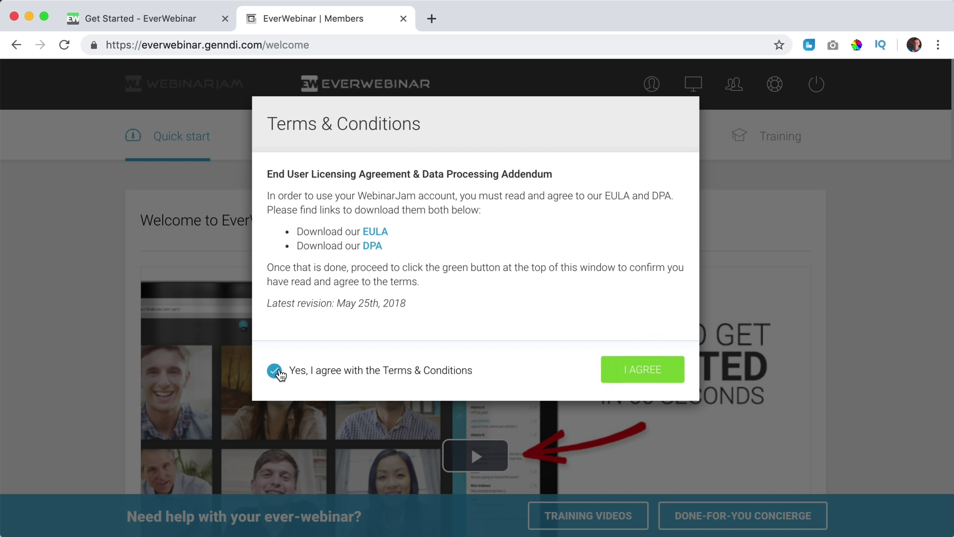
click(644, 370)
Play the welcome video, close the old Get Started tab and start a new webinar.
scroll(586, 324, down, 4)
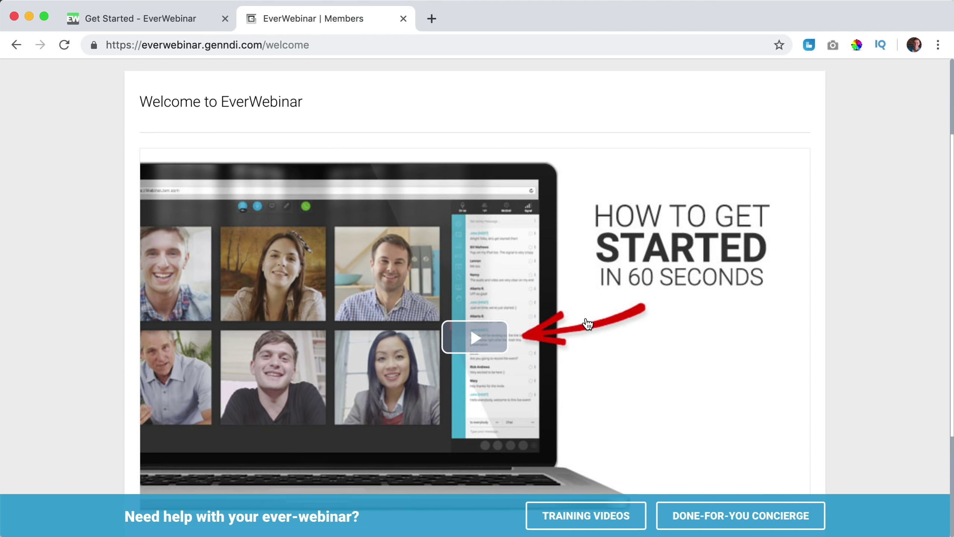
scroll(478, 320, down, 2)
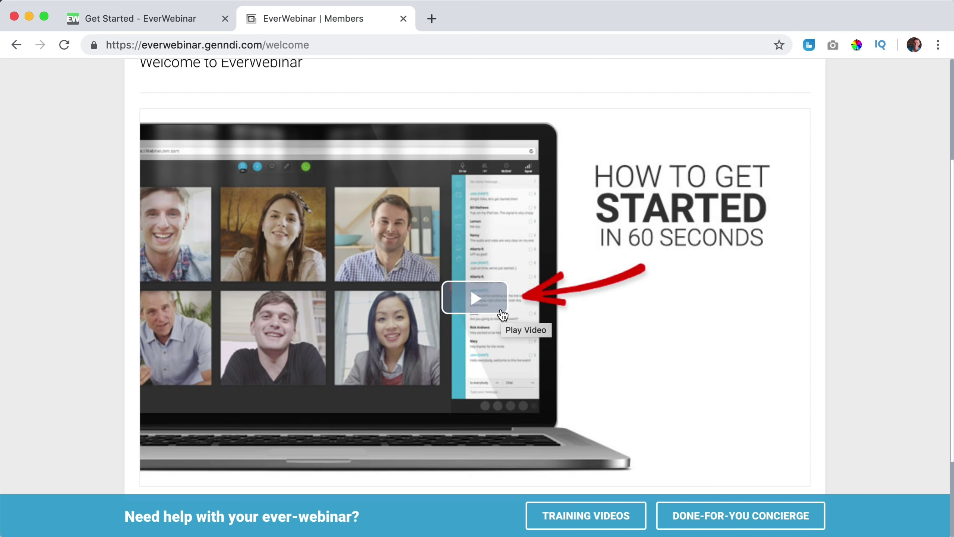
click(503, 314)
scroll(814, 331, up, 4)
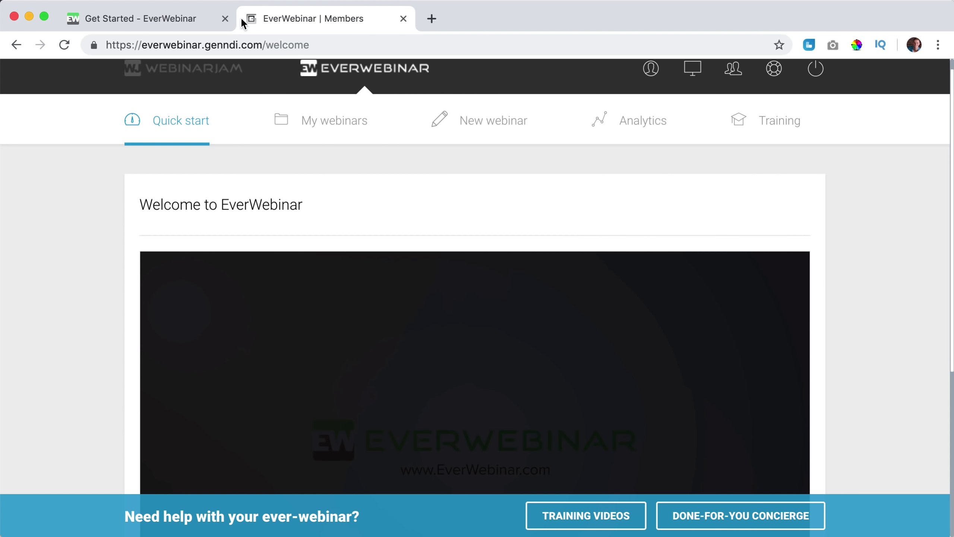
click(225, 19)
scroll(515, 182, up, 1)
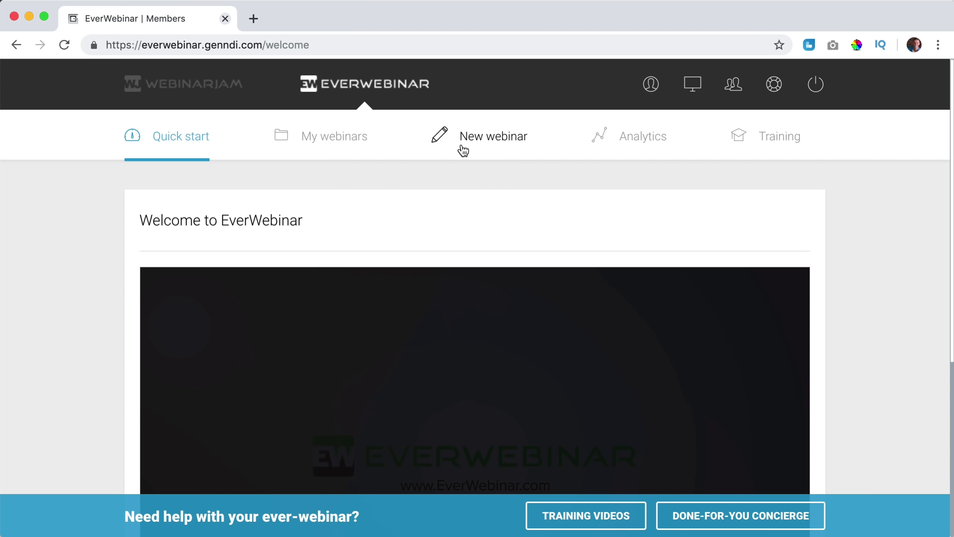
click(475, 141)
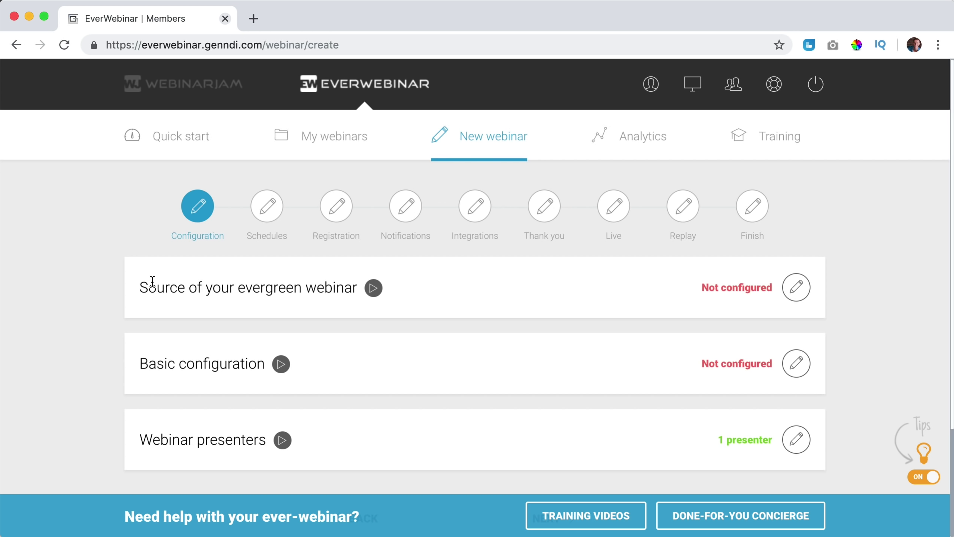
Set the webinar source to 'An external video file', leaving the video URL empty.
drag(148, 286, 279, 287)
click(276, 288)
click(798, 290)
scroll(544, 306, down, 1)
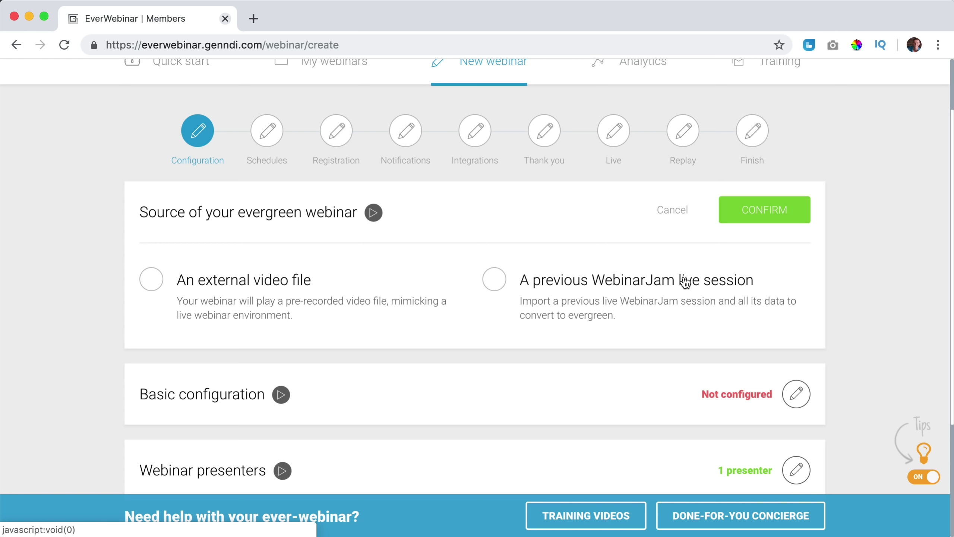
click(152, 287)
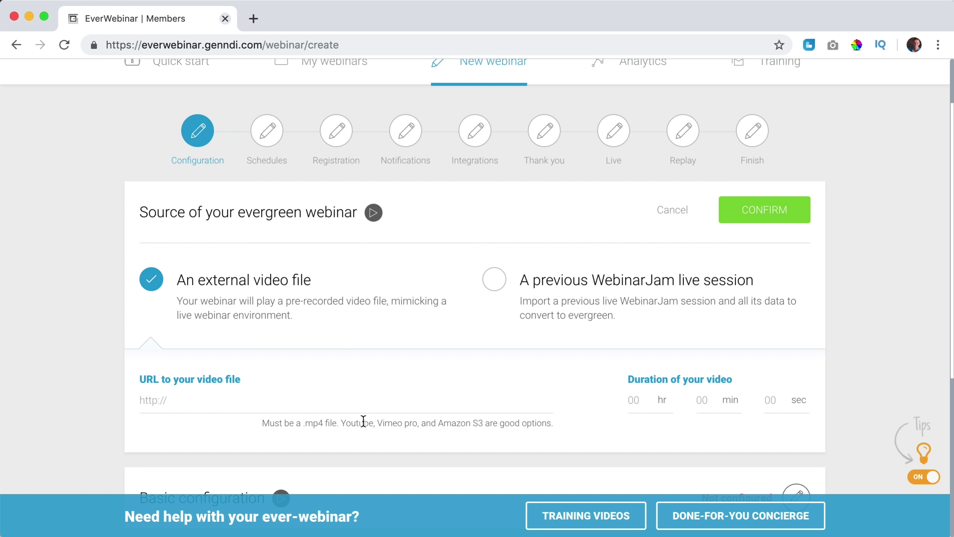
click(201, 395)
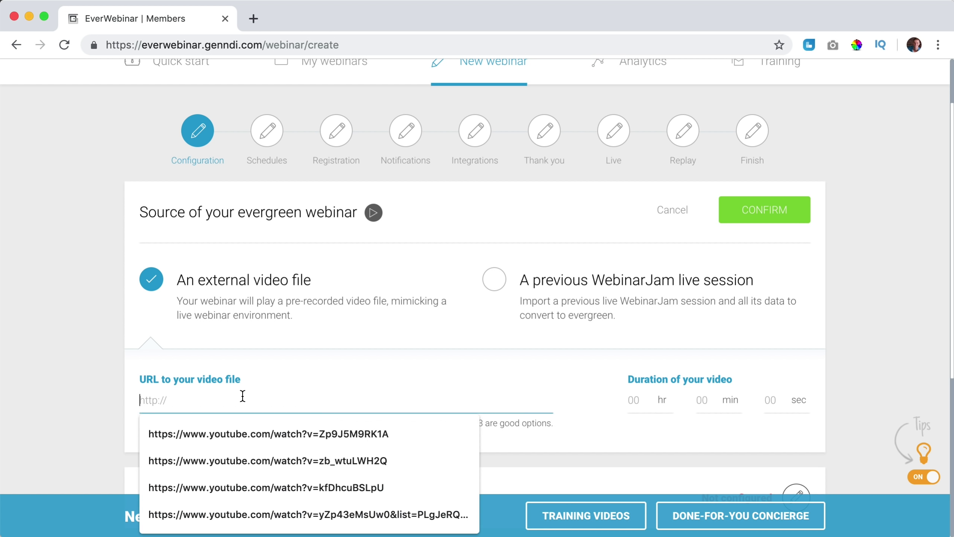
click(91, 373)
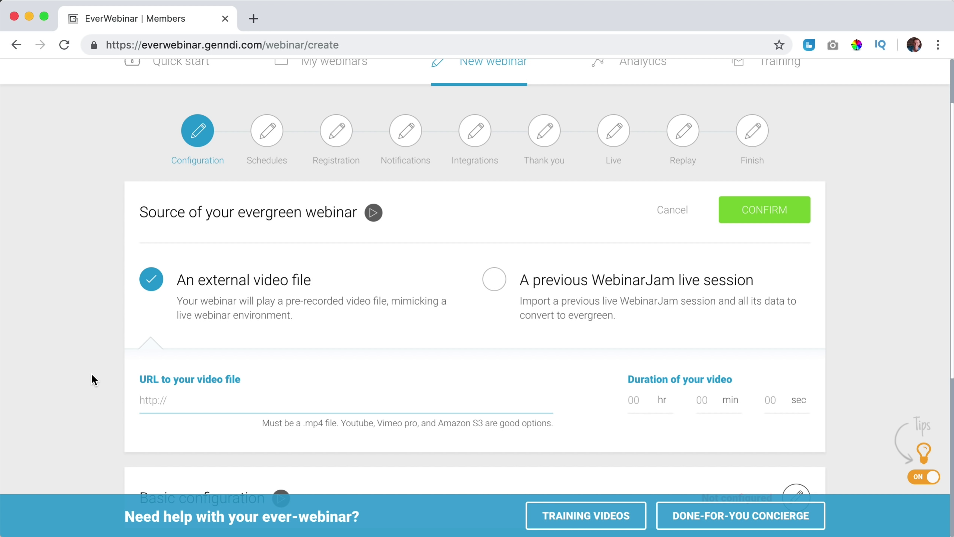
Search YouTube for 'ferdy korpershoek affiliate marketing', open the newest tutorial and get its share link.
click(253, 18)
text(youtube.com)
key(Return)
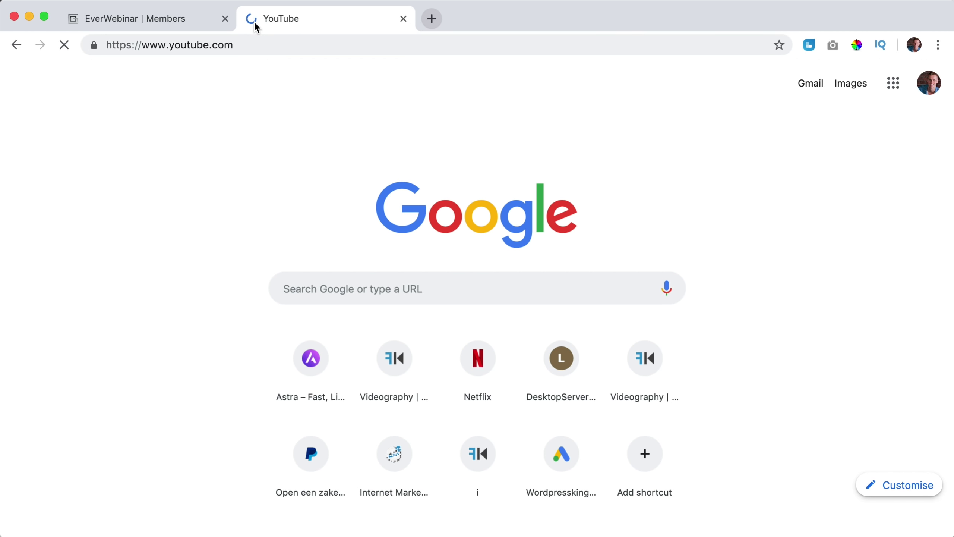
click(315, 79)
text(fer)
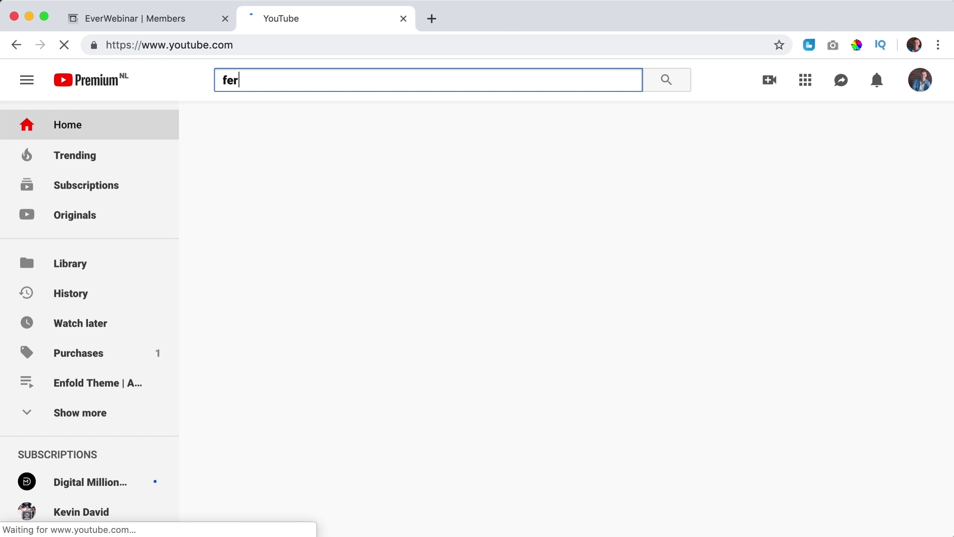
text(dy korpershoek )
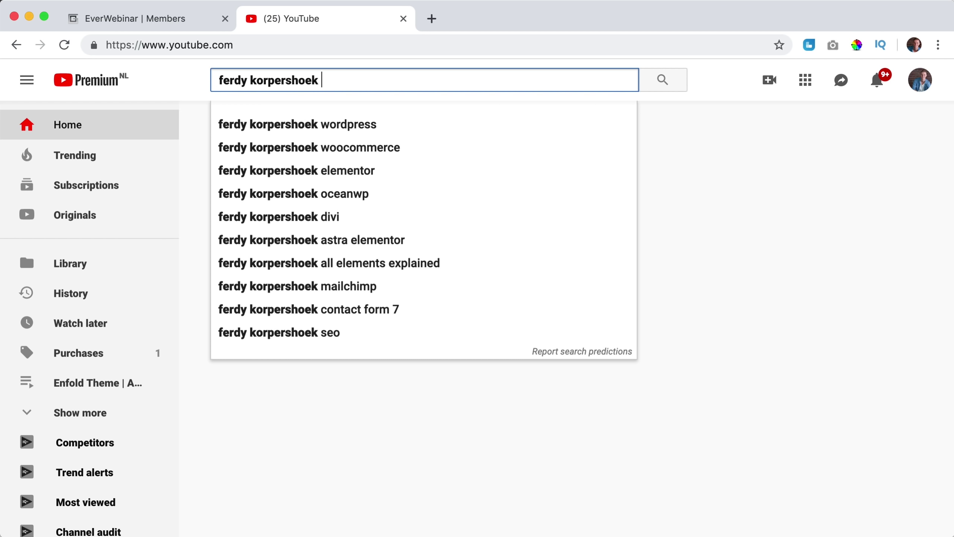
text(affiliate mar)
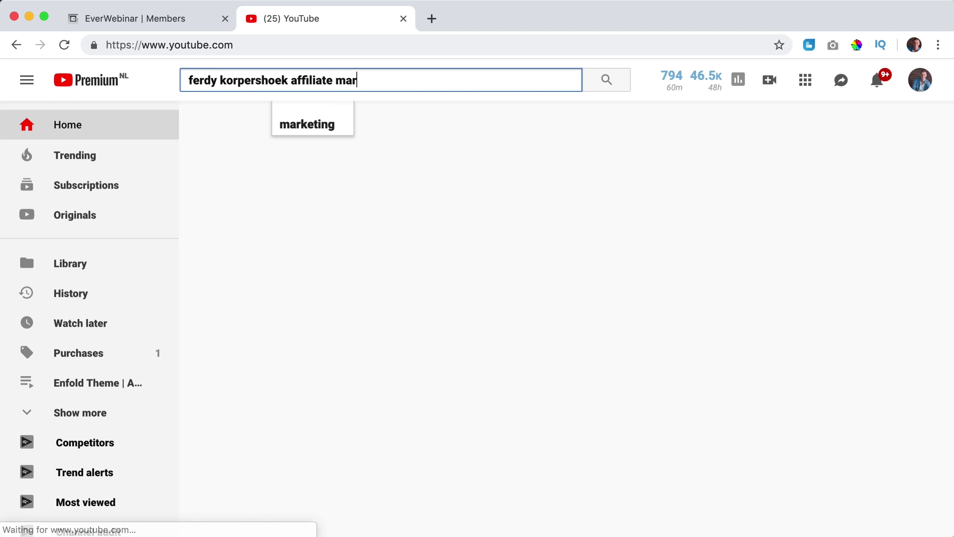
text(keting)
key(Return)
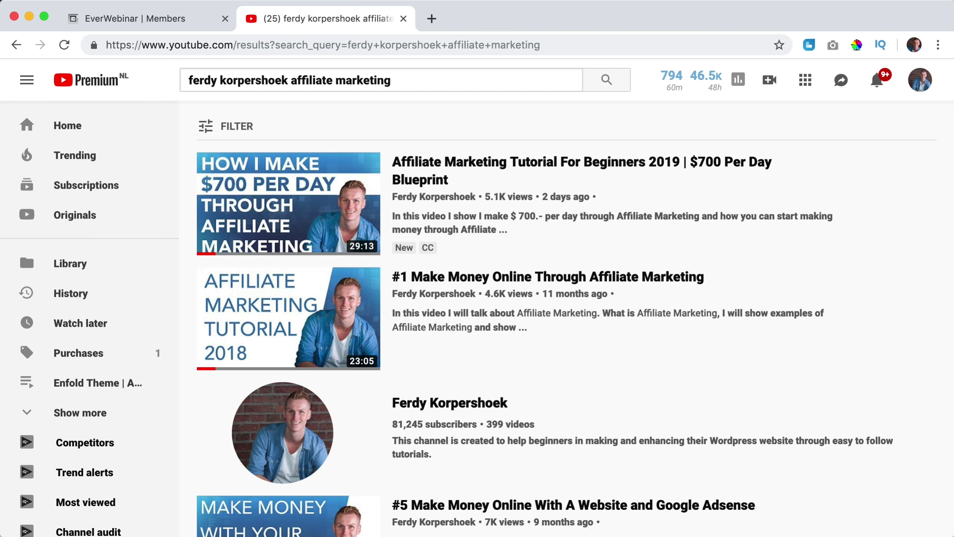
click(287, 204)
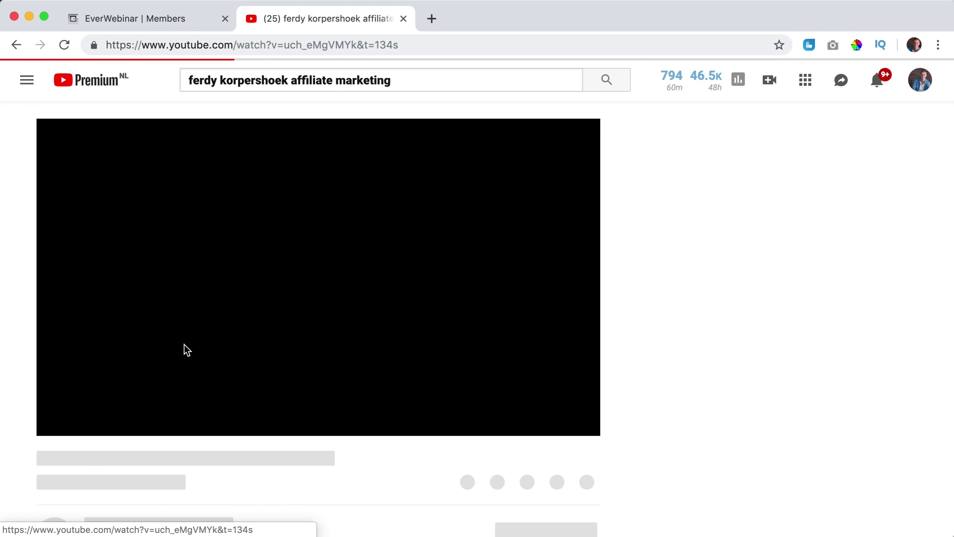
click(62, 425)
scroll(379, 449, down, 3)
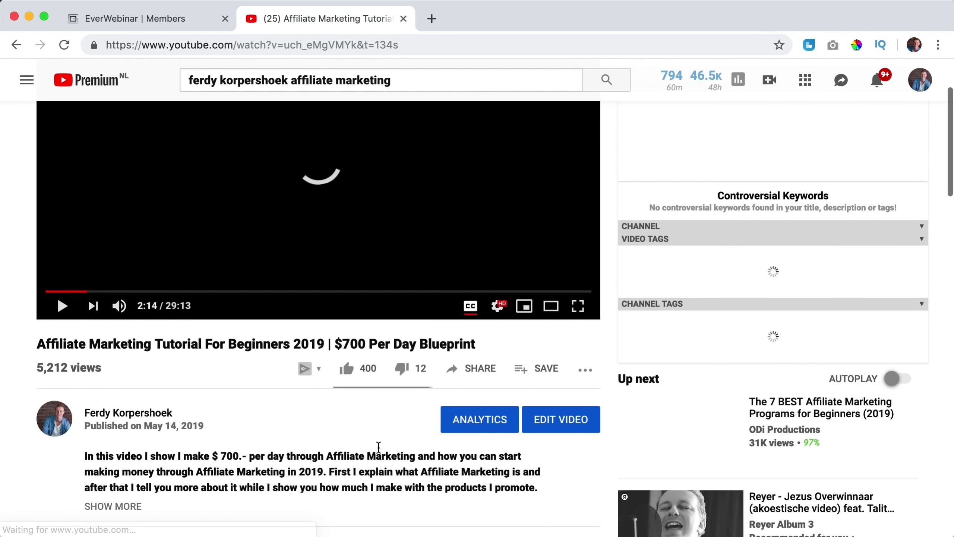
click(480, 370)
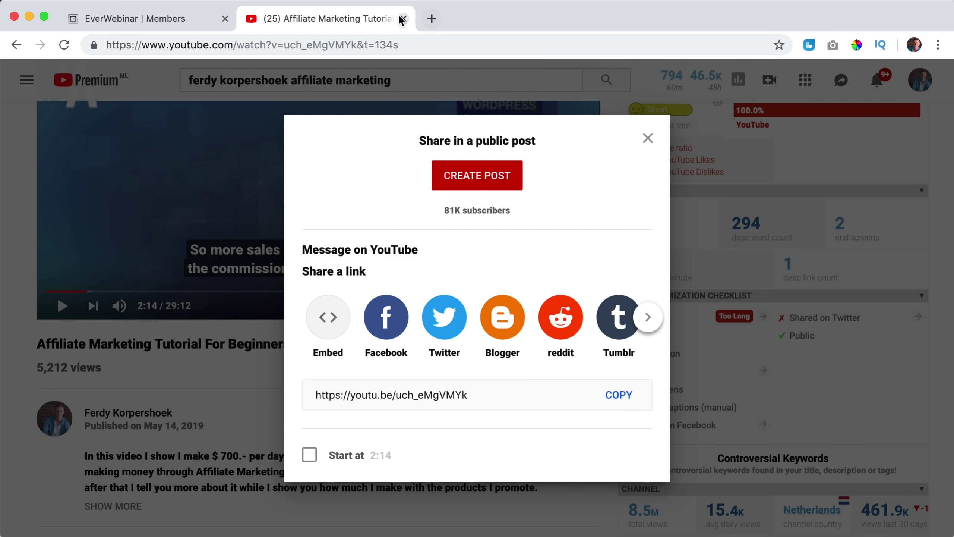
Paste the video link into the webinar URL field and reload it in a new tab to read its length.
click(403, 19)
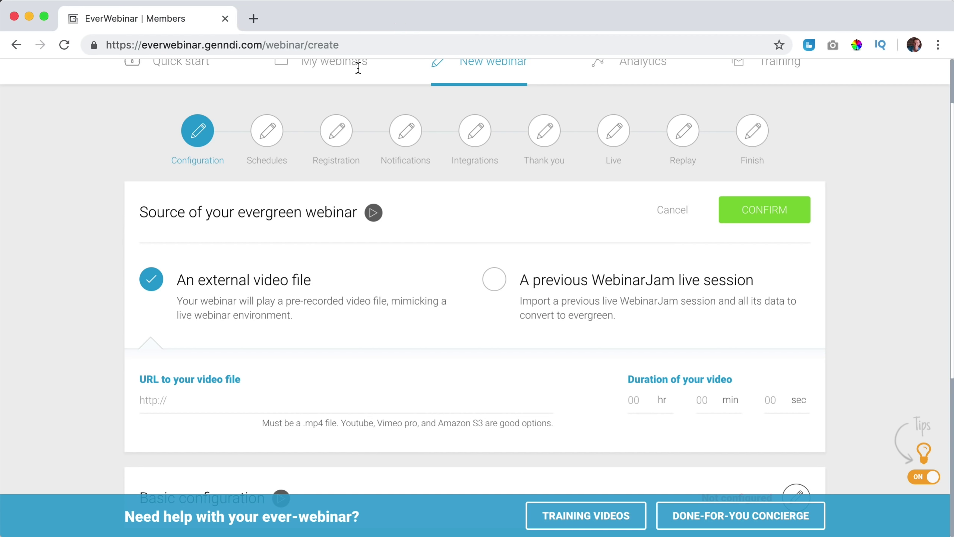
click(220, 395)
text(https://www.youtube.com/watch?v=uch_eMgVMYk)
click(254, 19)
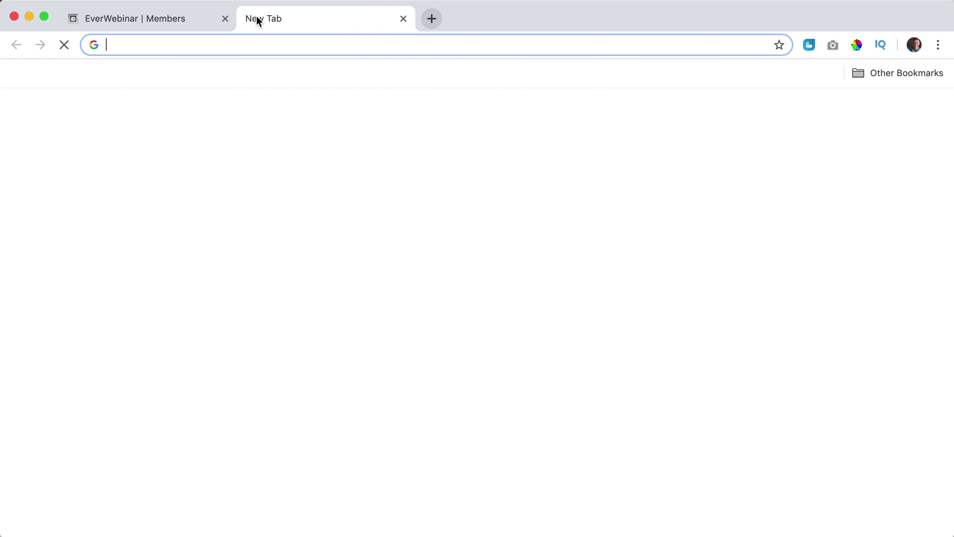
text(https://www.youtube.com/watch?v=uch_eMgVMYk)
key(Return)
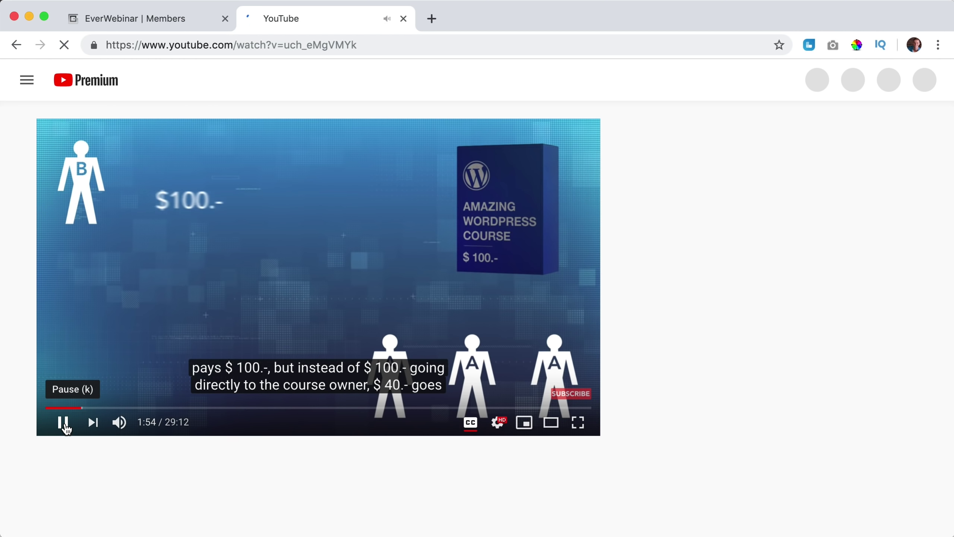
click(63, 422)
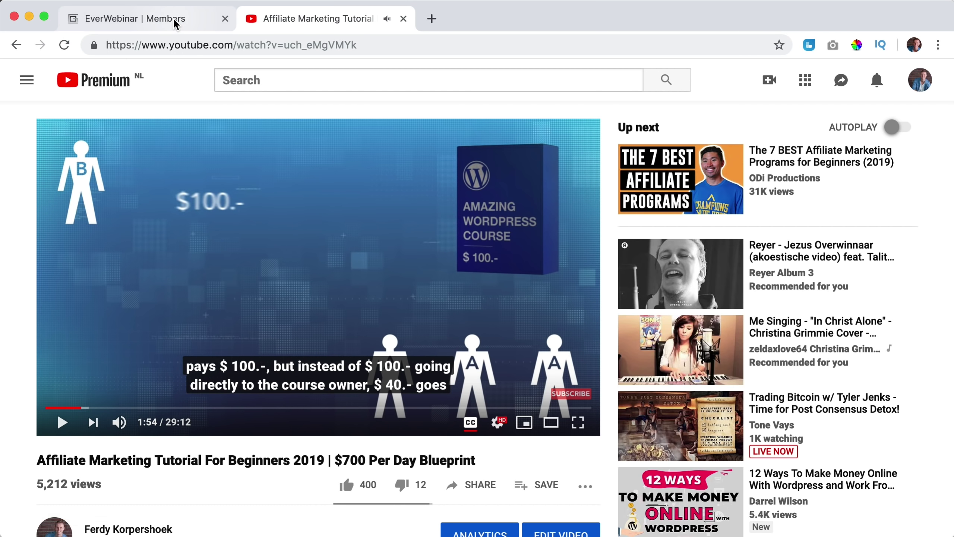
Enter 29 min 12 sec as the external video's duration.
click(173, 18)
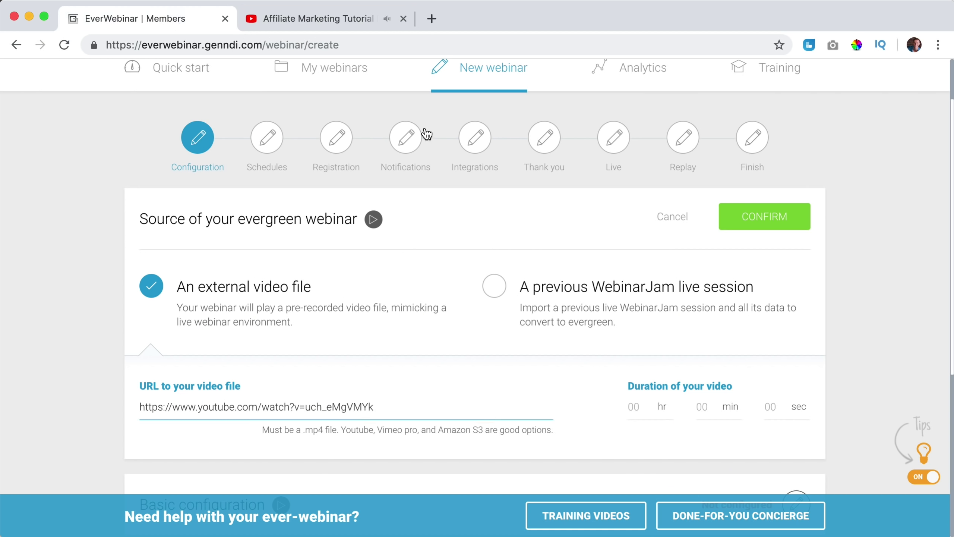
mouse_move(701, 388)
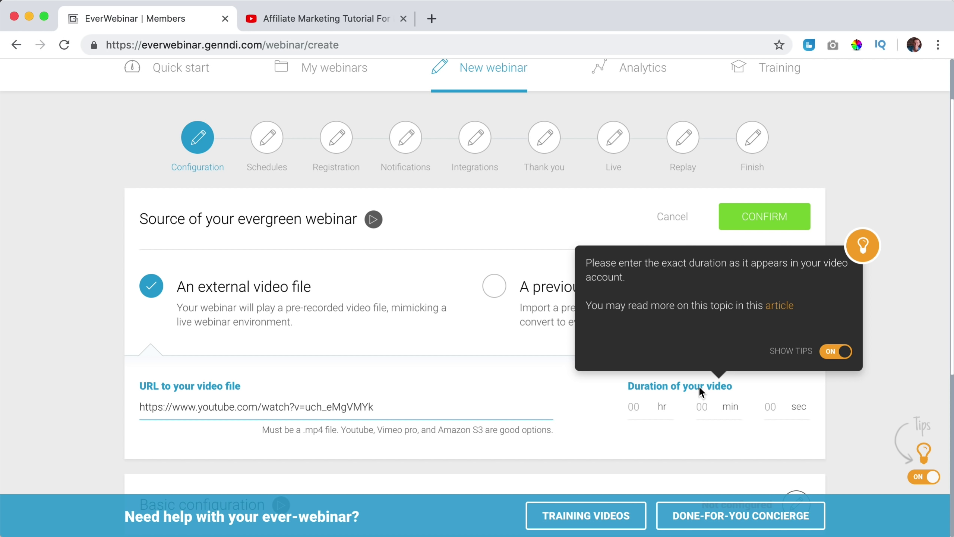
click(702, 407)
text(29)
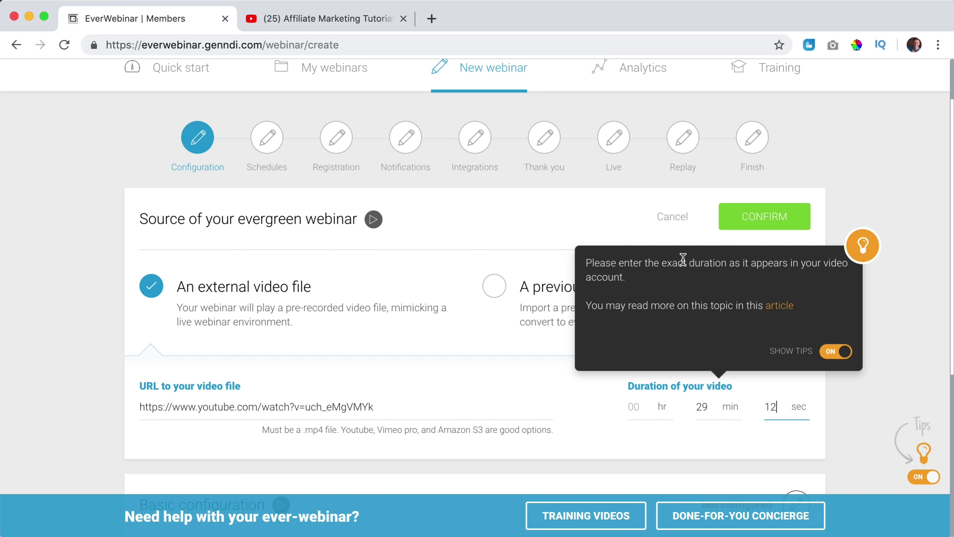
scroll(889, 286, down, 5)
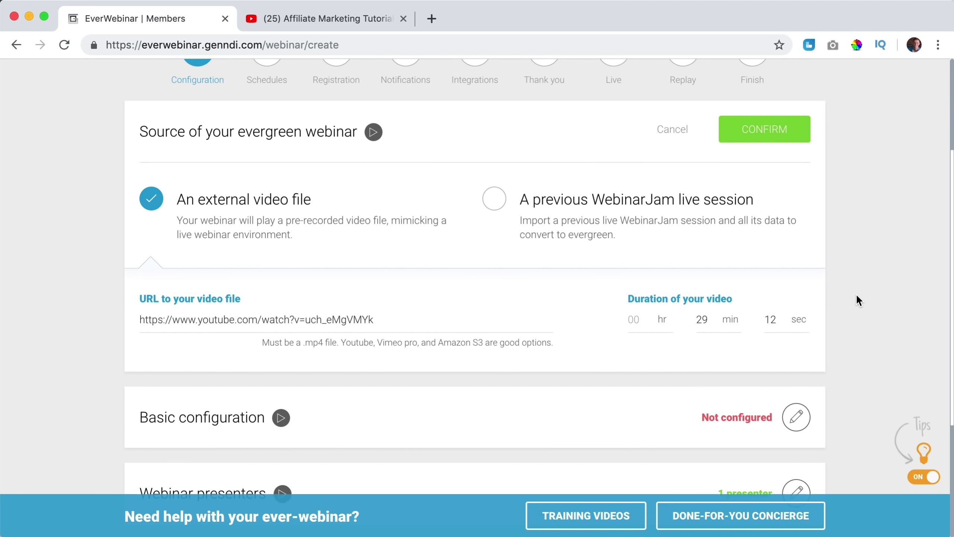
scroll(854, 297, down, 1)
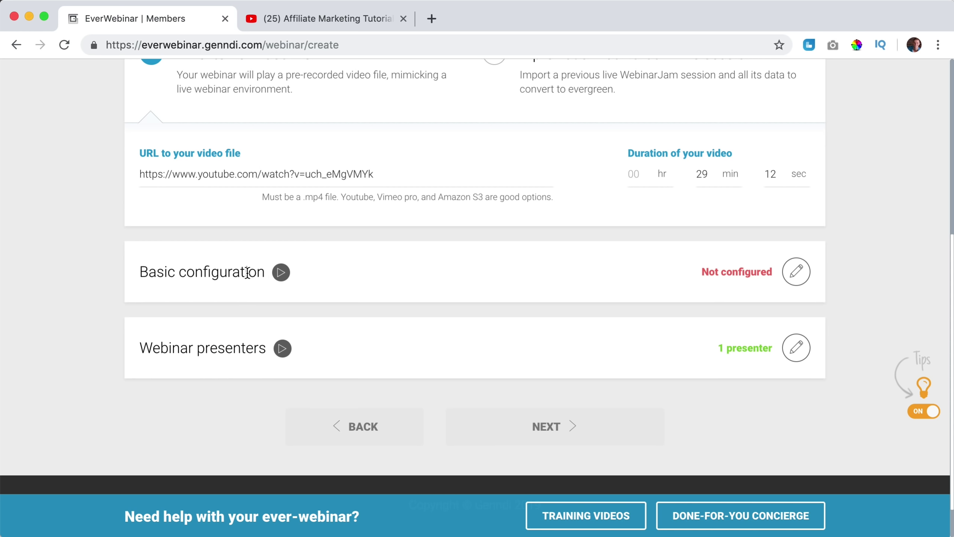
Name the webinar 'Affiliate Marketing' with title 'How To Make Money Through Affiliate Marketing'.
click(798, 277)
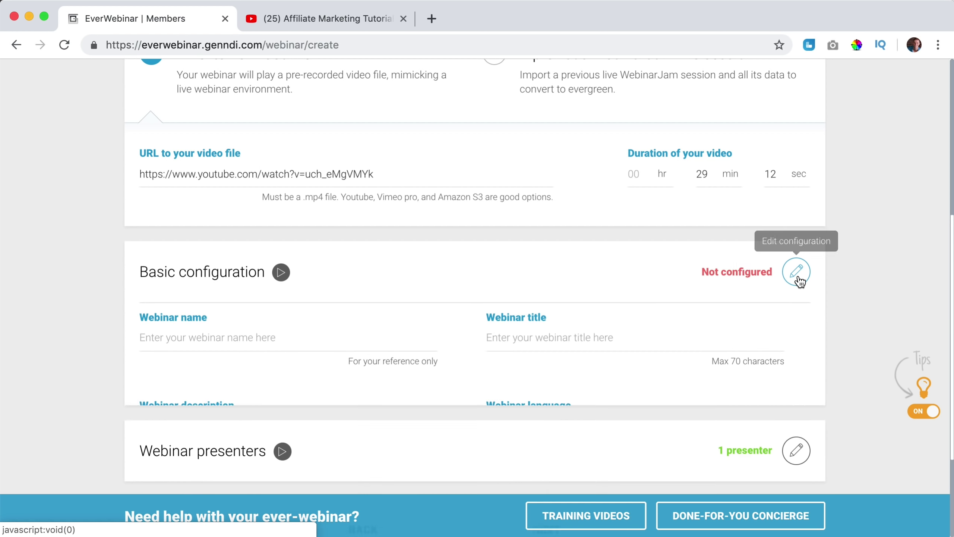
scroll(589, 276, down, 5)
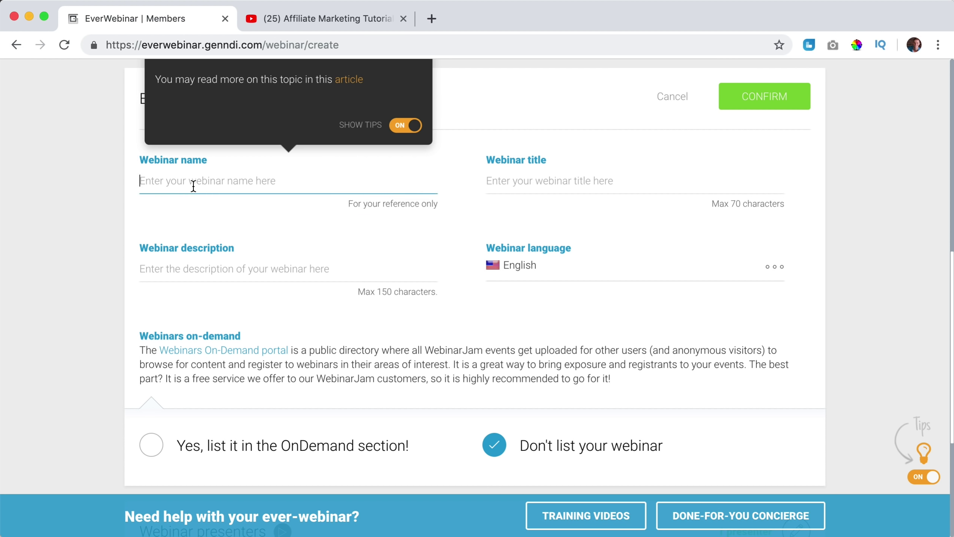
text(How To Make Mone)
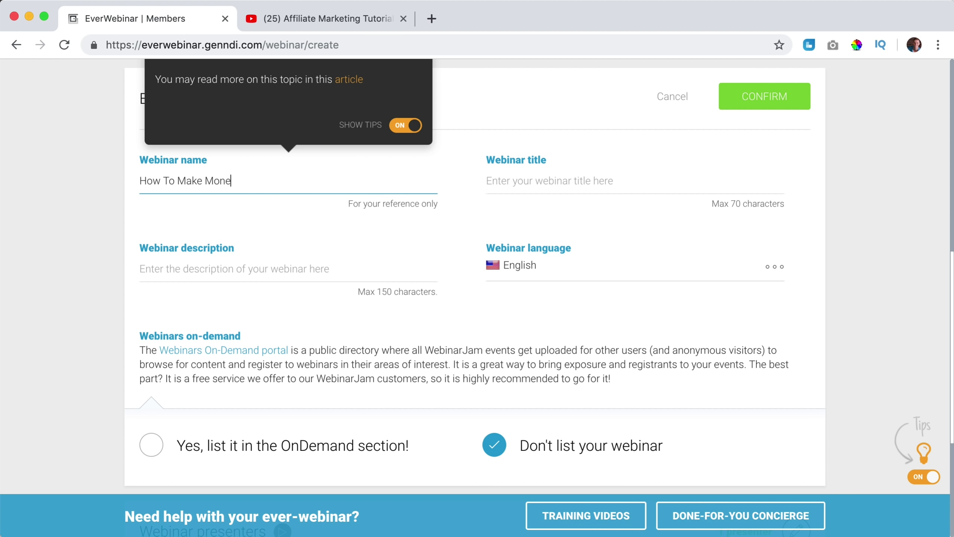
text(y Through Affiliate Marketing)
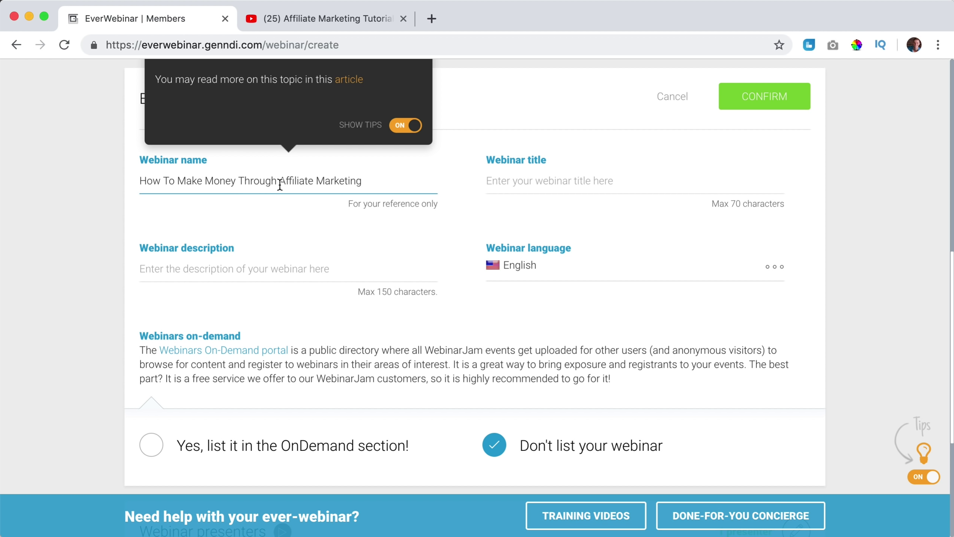
key(super+a)
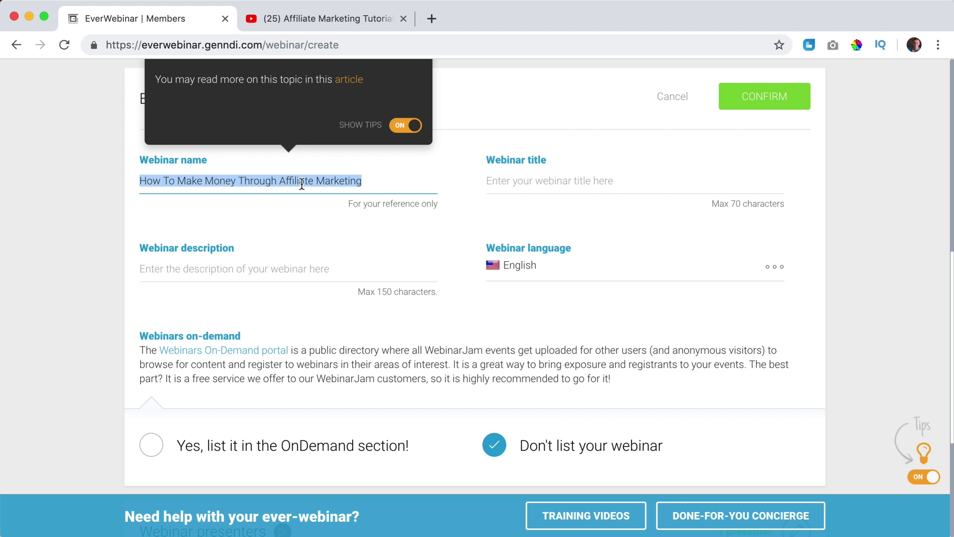
key(super+c)
click(528, 182)
key(super+v)
click(334, 182)
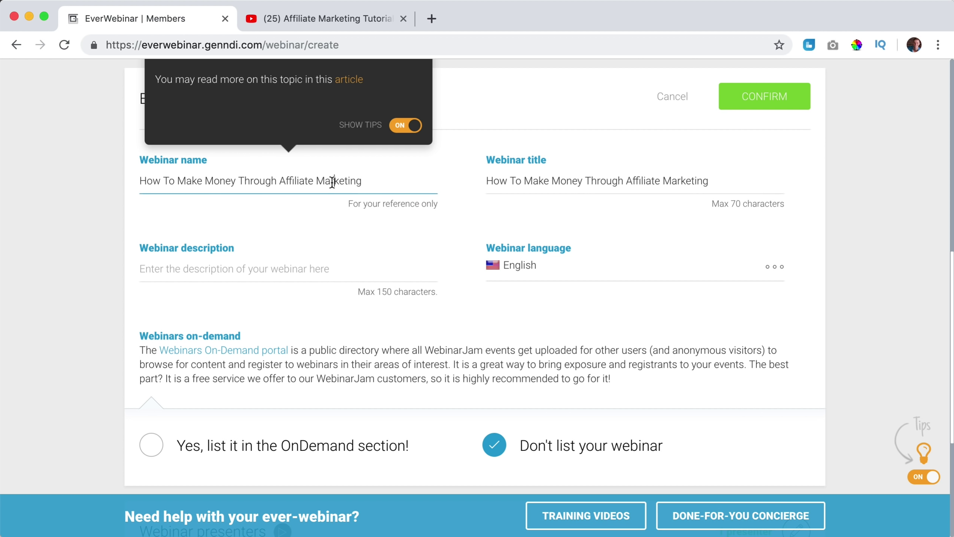
triple_click(231, 183)
text(Af)
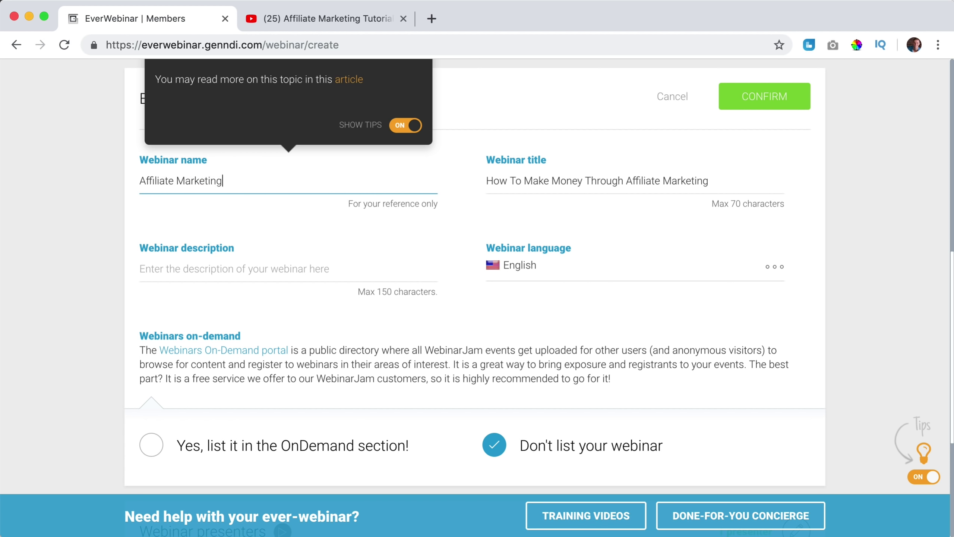
click(148, 161)
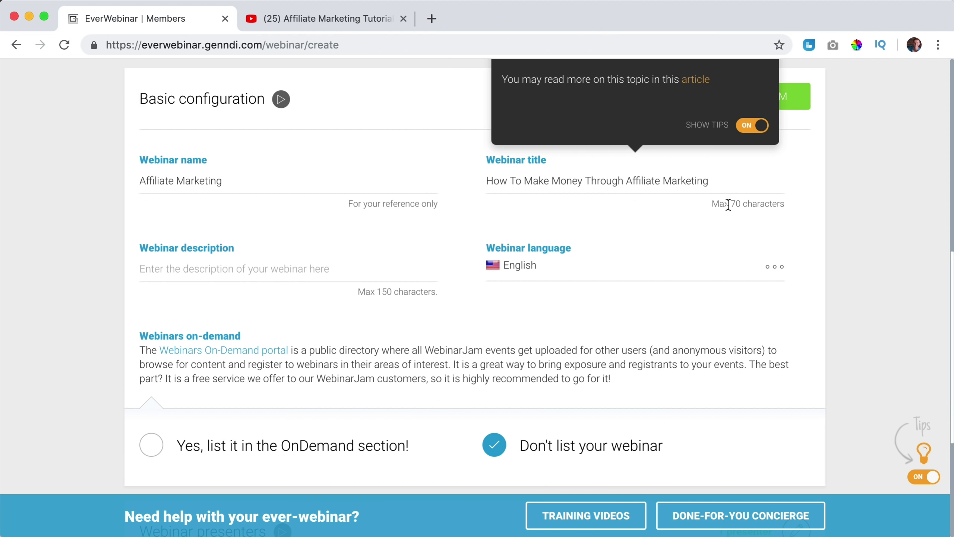
Turn off help tips and write a description about making money online through affiliate marketing.
click(751, 126)
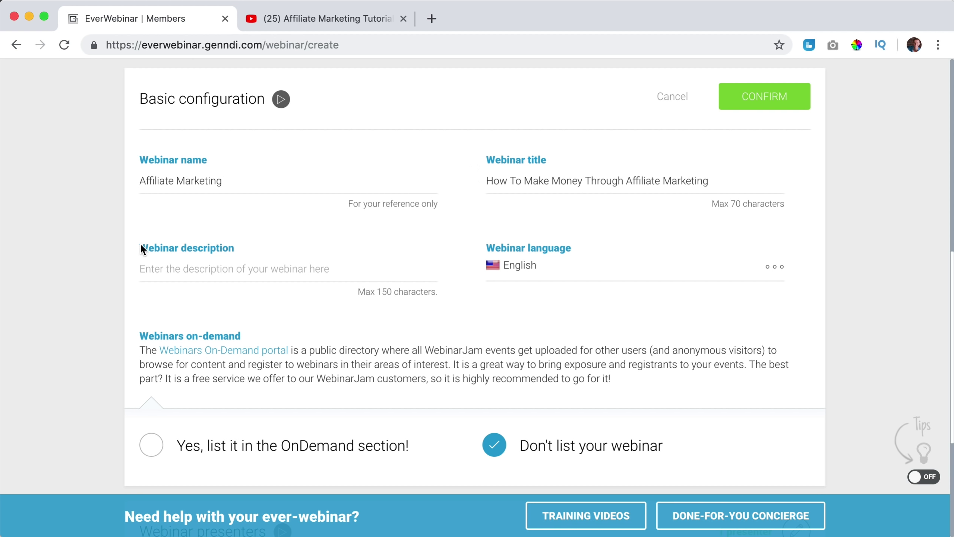
click(186, 264)
text(In this webinar I)
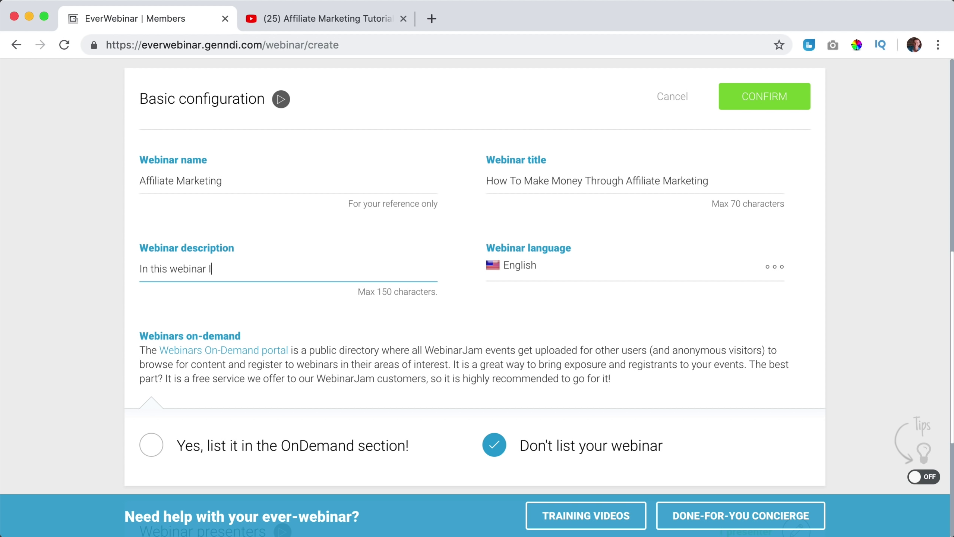
text( will show you how I make $ 700.- per)
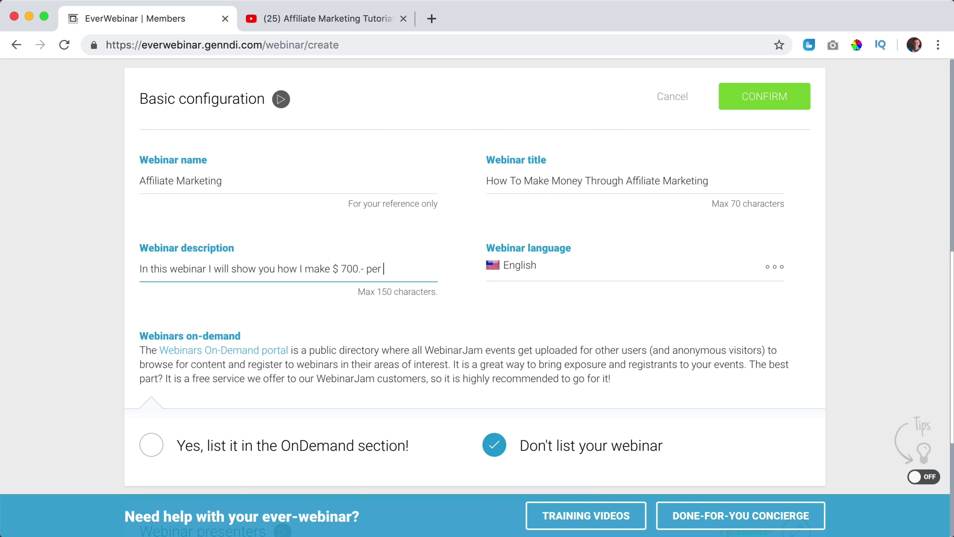
text(gh A)
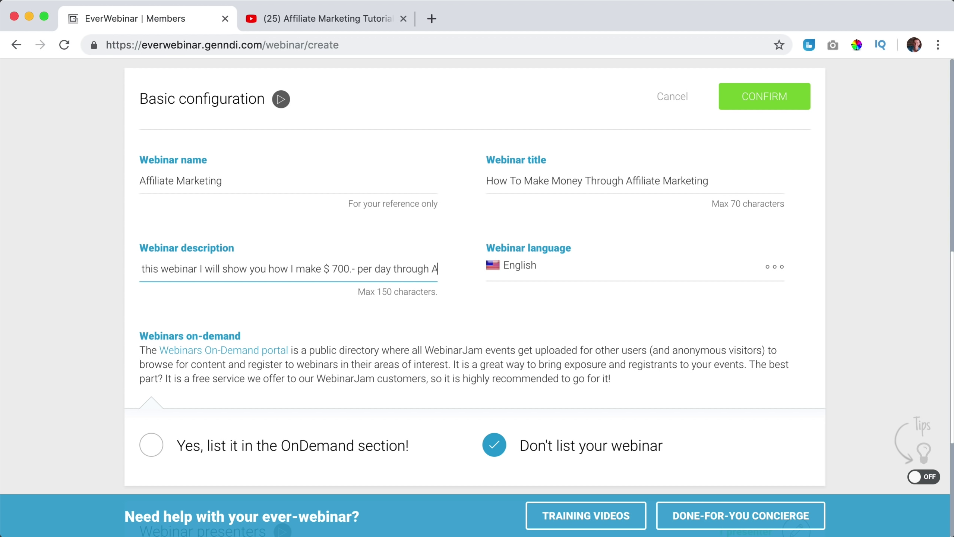
text(ffiliate MArketi)
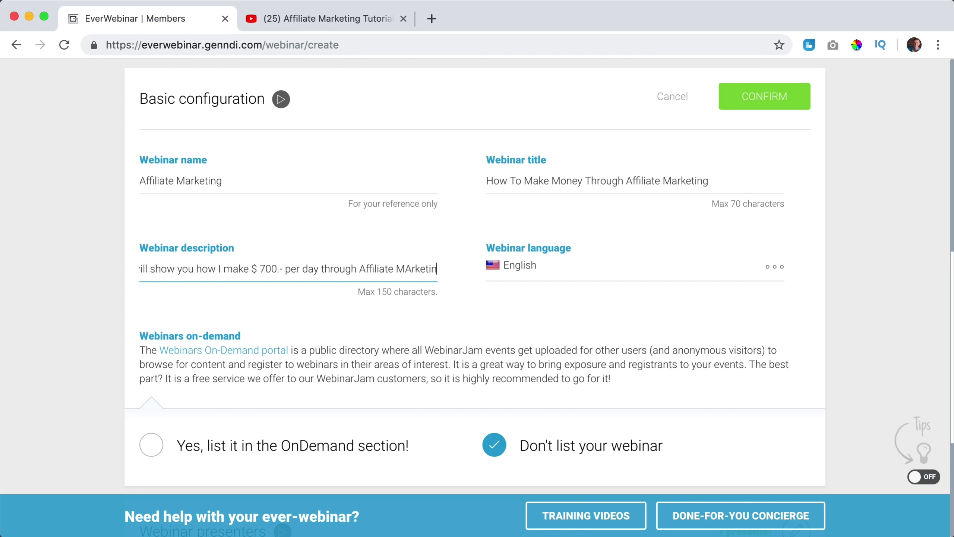
key(BackSpace)
key(BackSpace)
key(BackSpace)
key(BackSpace)
key(BackSpace)
key(BackSpace)
text(arketing and show you how )
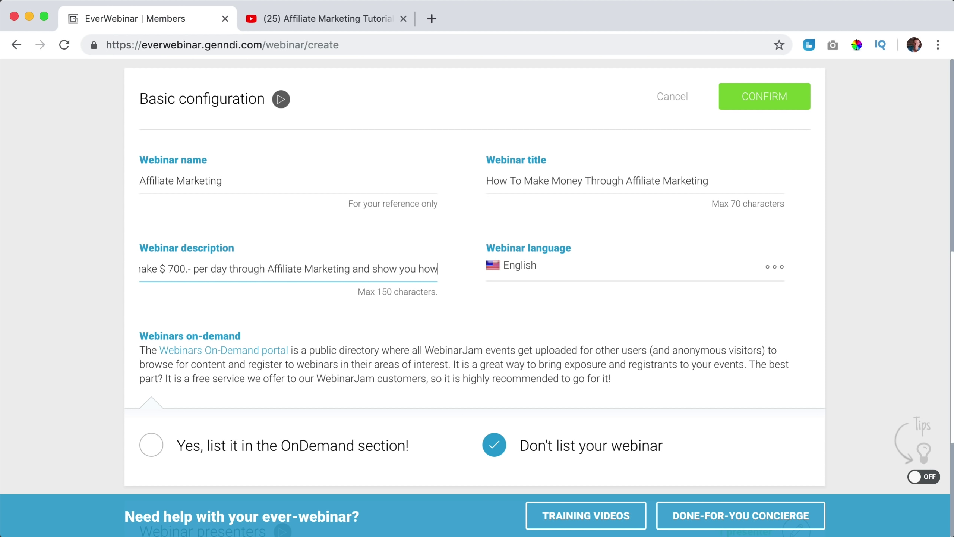
text(can star)
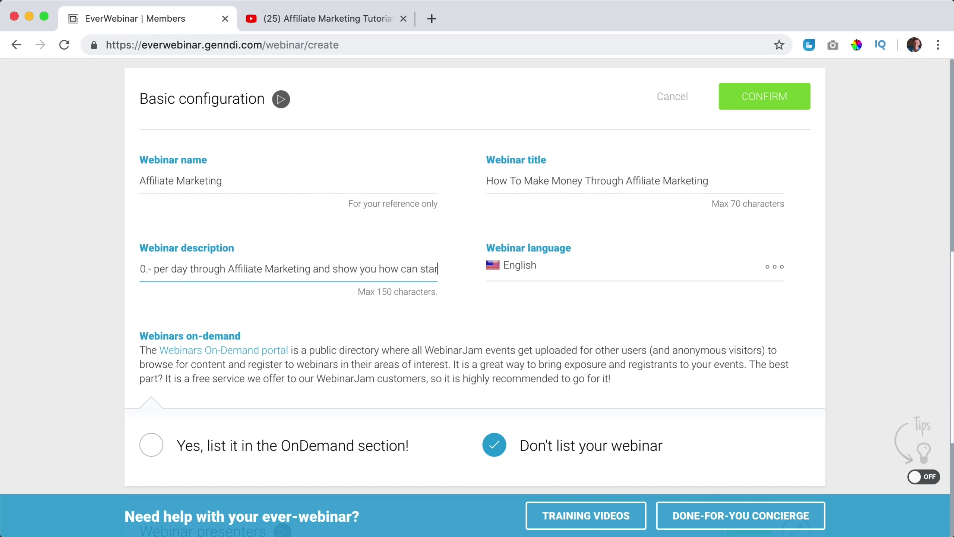
text(t to make money onlin)
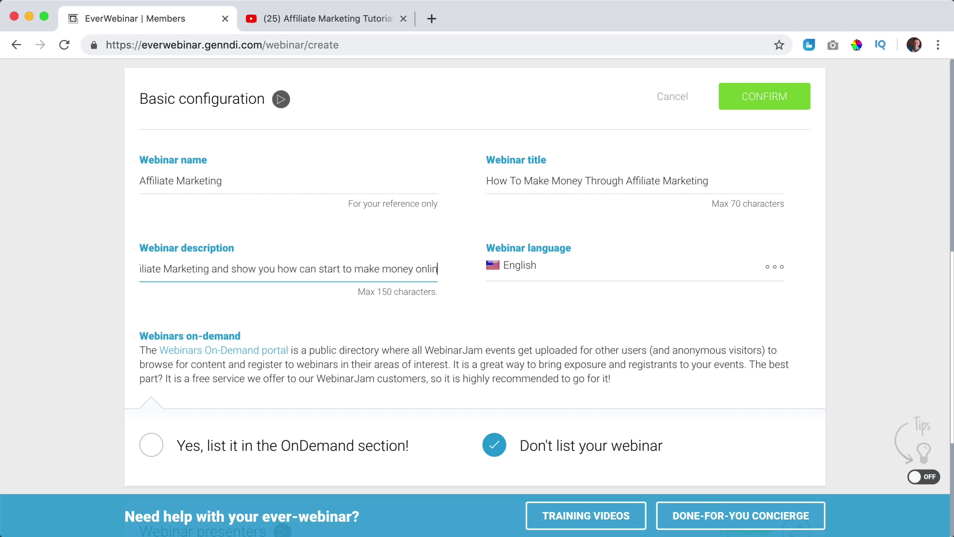
key(Tab)
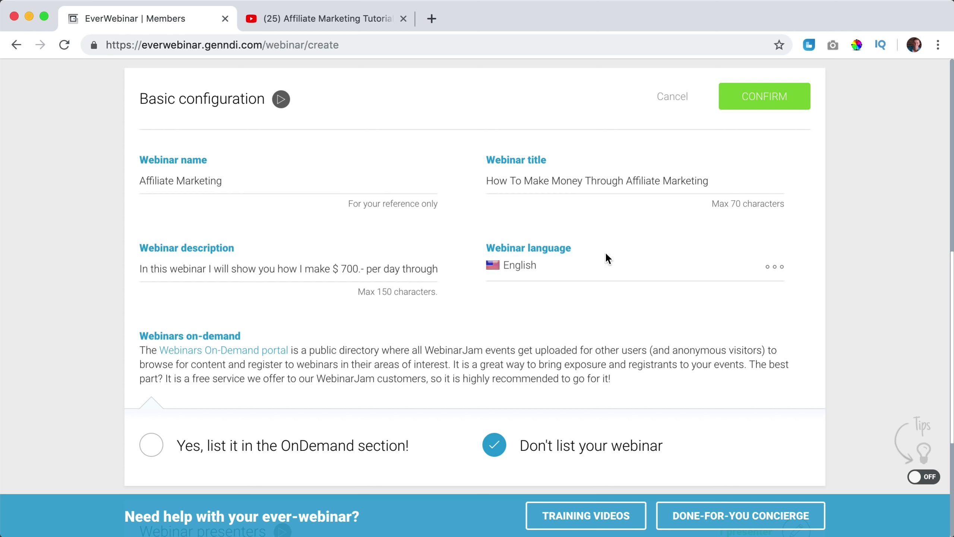
Keep English as the webinar language.
click(783, 267)
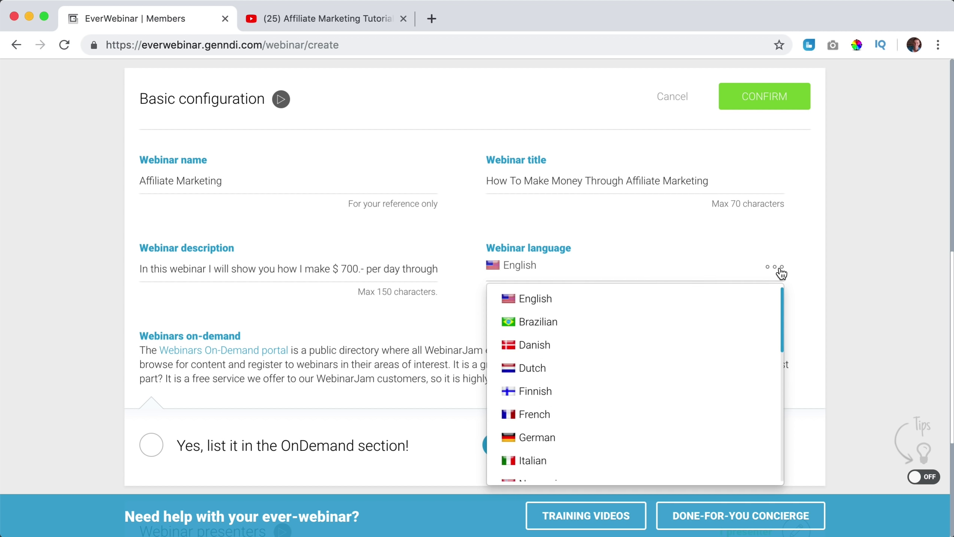
click(349, 319)
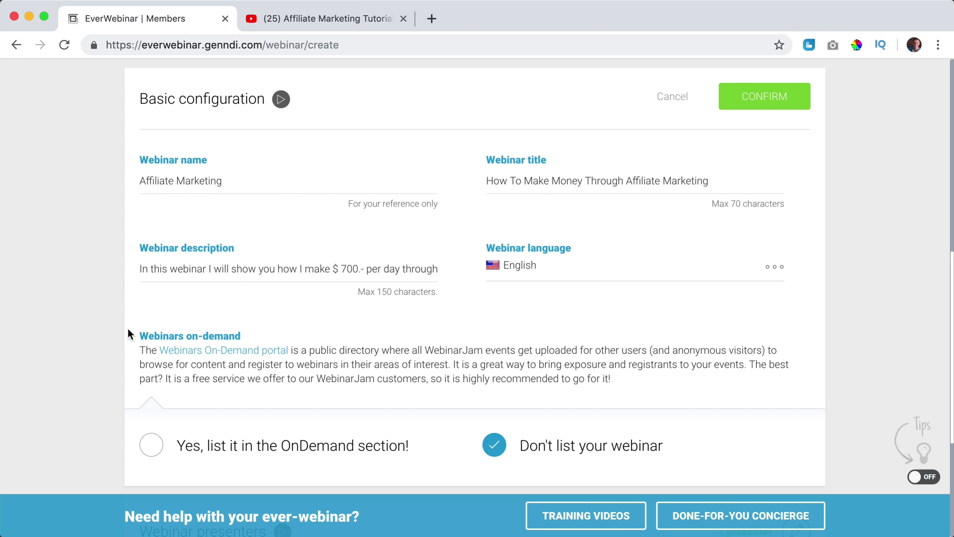
scroll(411, 328, down, 5)
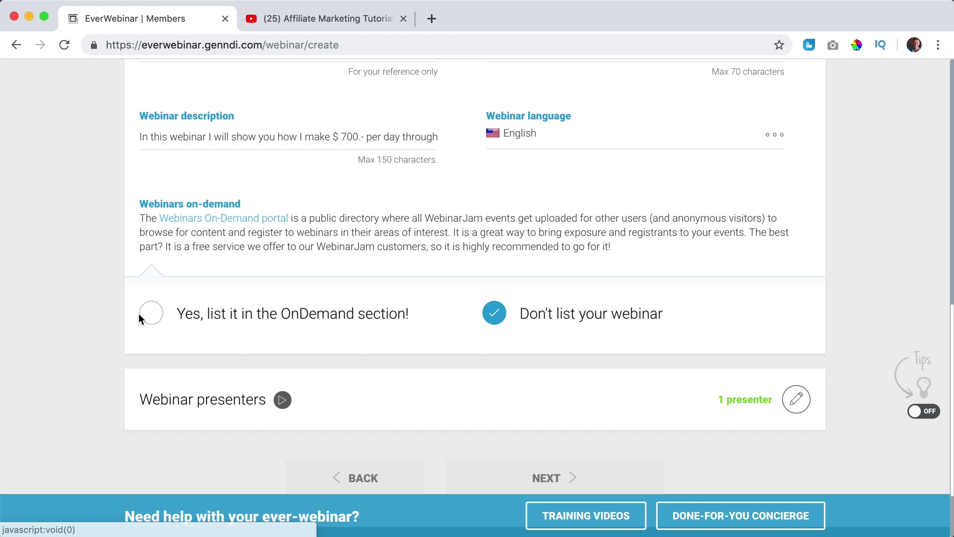
List the webinar in the OnDemand section under the Internet Marketing and e-Commerce category.
click(150, 316)
scroll(368, 325, down, 3)
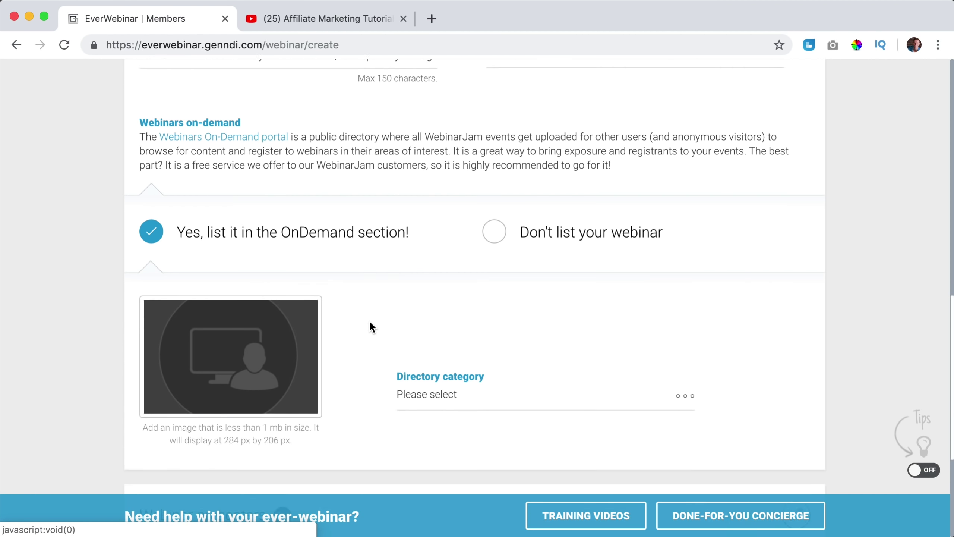
scroll(372, 329, up, 15)
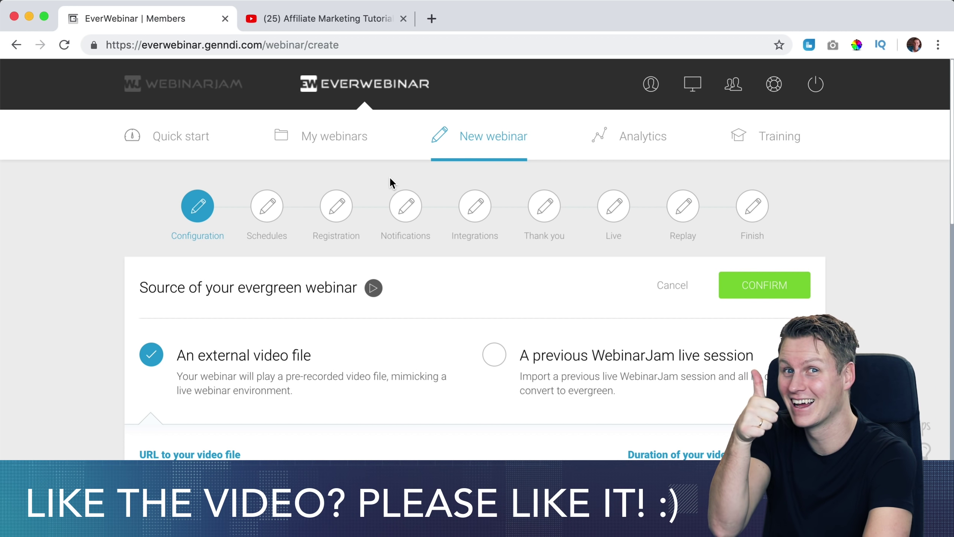
scroll(389, 176, down, 15)
scroll(379, 181, down, 10)
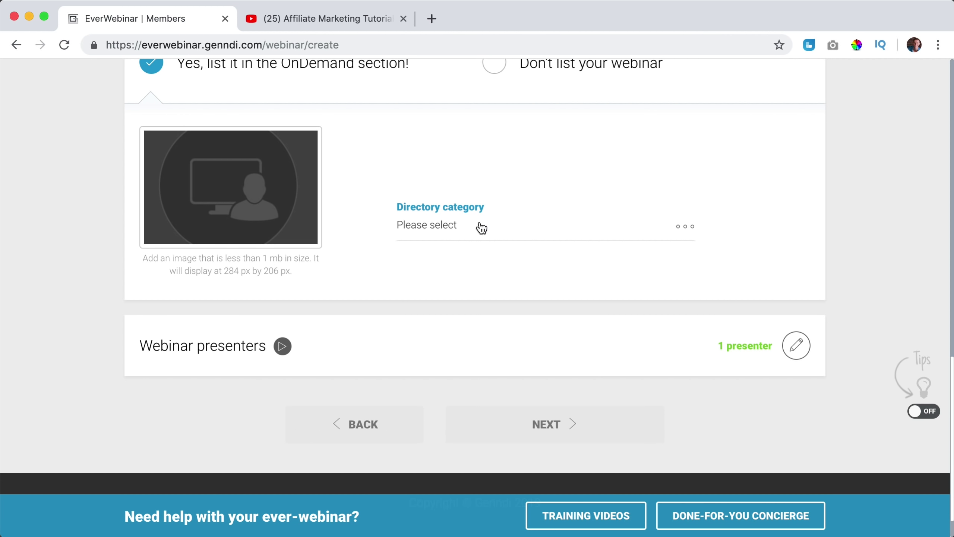
click(485, 231)
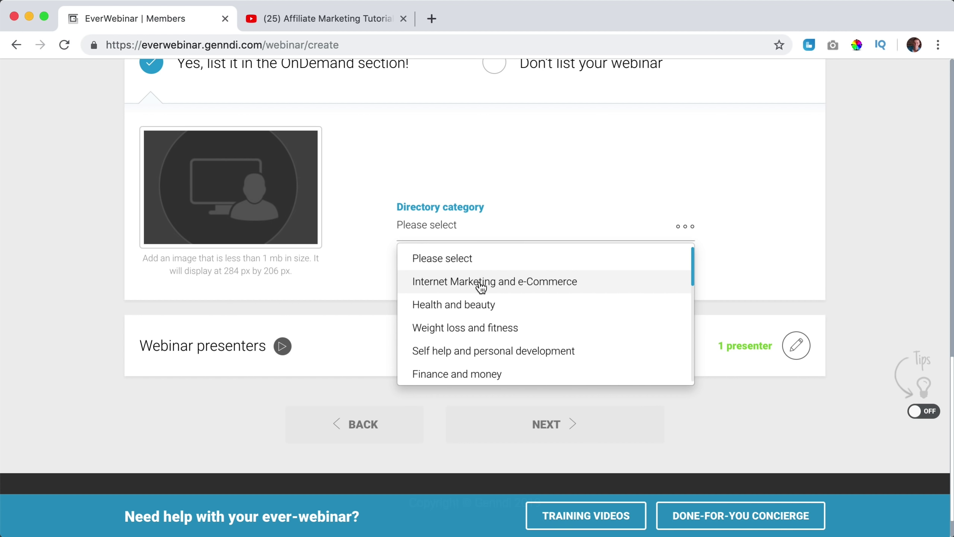
click(454, 285)
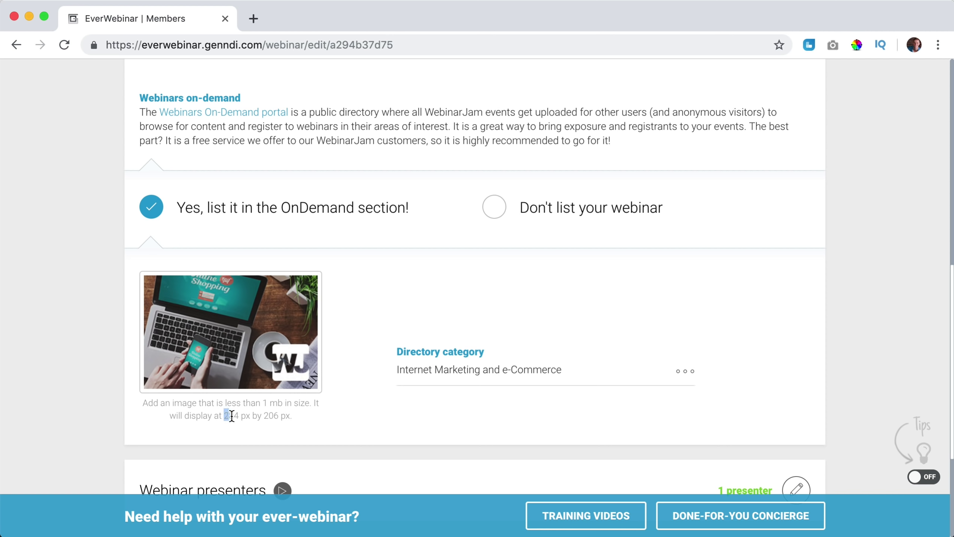
Upload Affiliate-Marketing-For-Beginners-2019-Webinar.jpg as the directory listing image.
drag(231, 416, 244, 416)
click(264, 415)
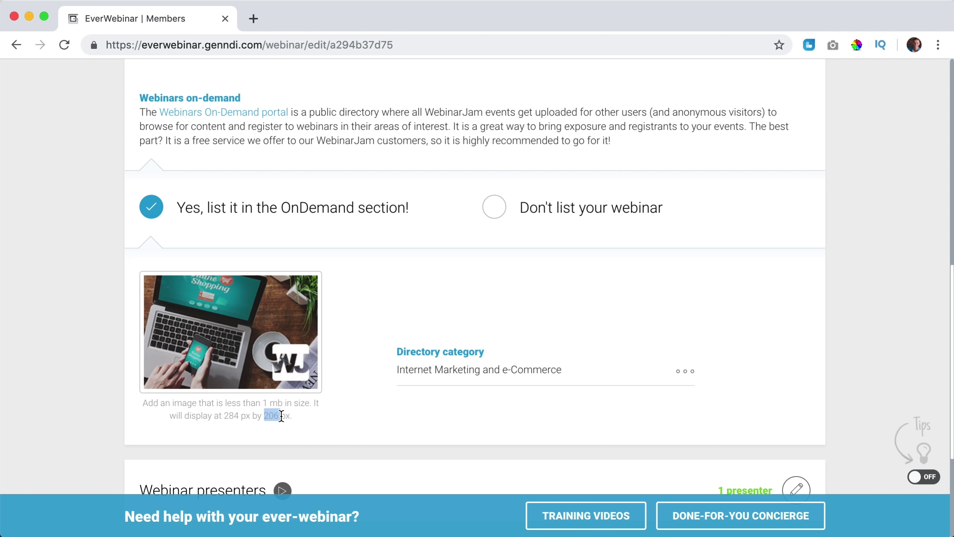
click(240, 333)
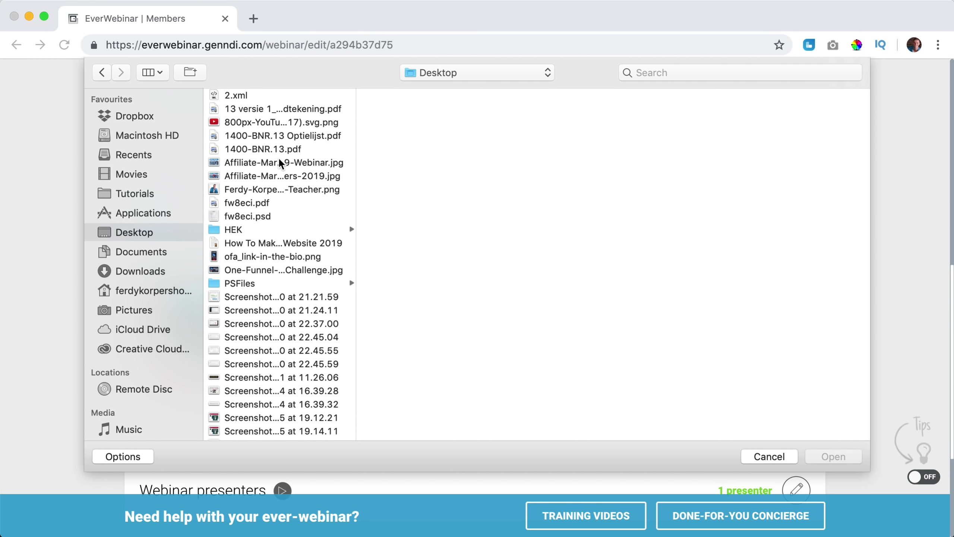
click(283, 163)
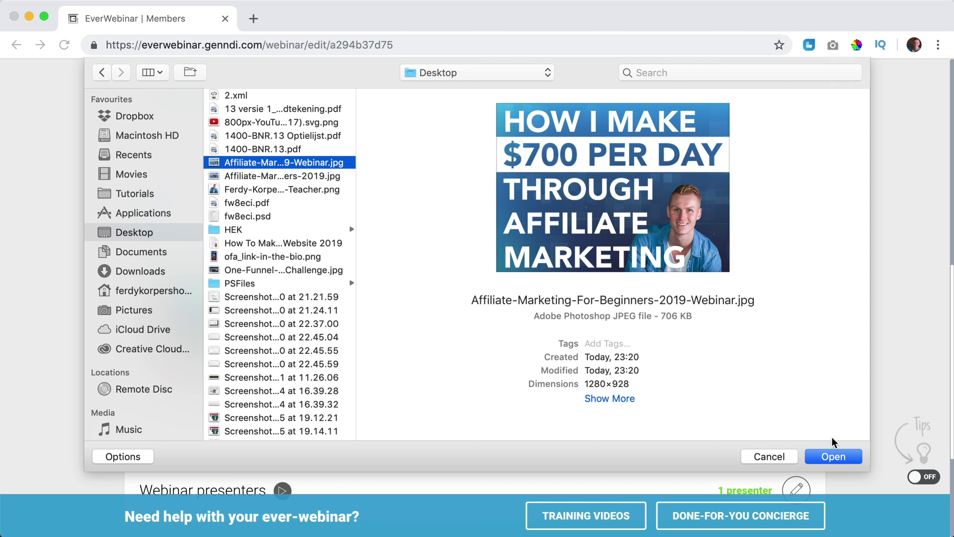
click(833, 457)
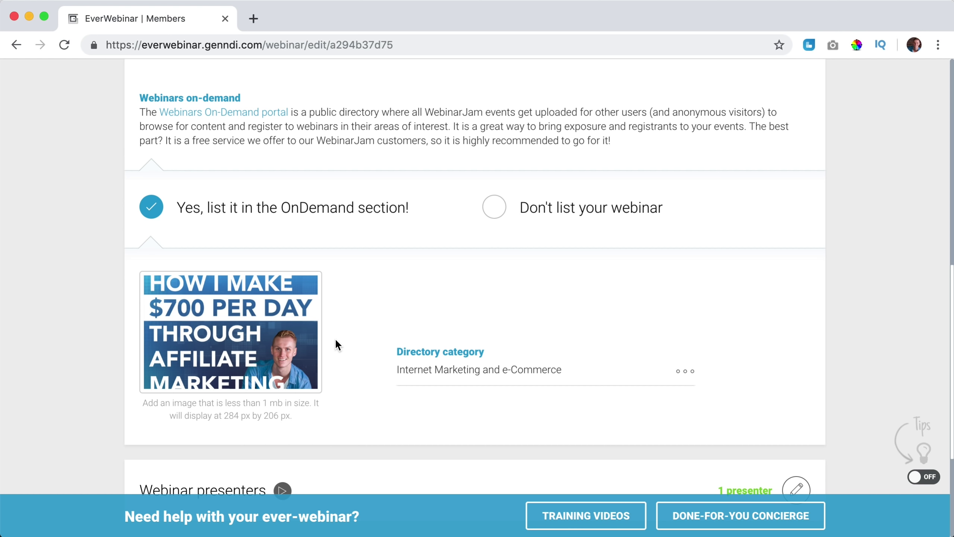
scroll(346, 334, down, 5)
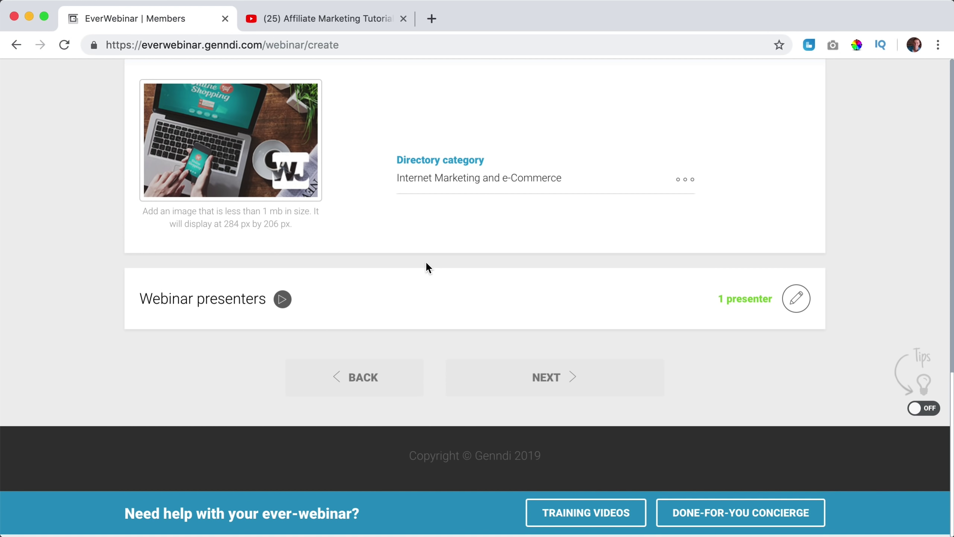
Upload a portrait PNG as the Webinar Host presenter's photo and save the presenter.
click(797, 301)
scroll(470, 300, down, 4)
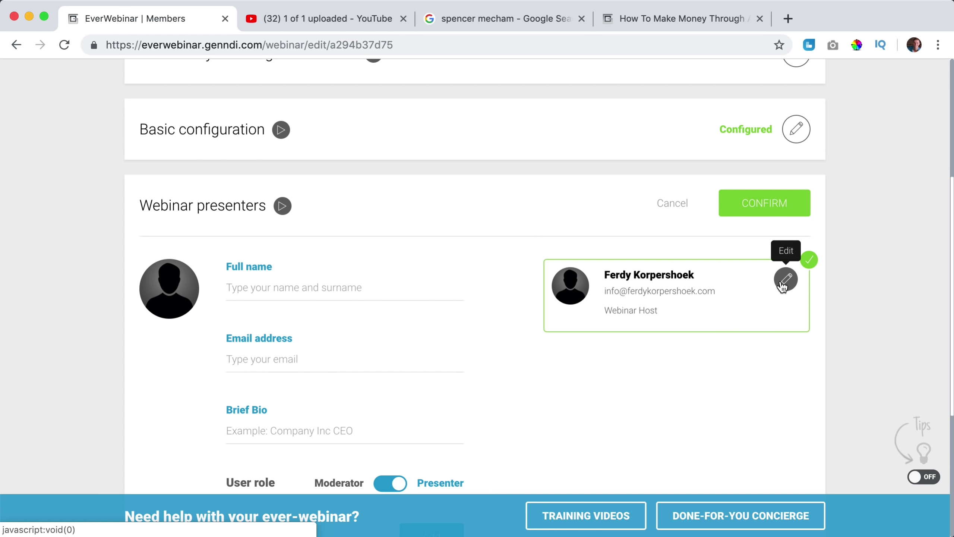
click(785, 281)
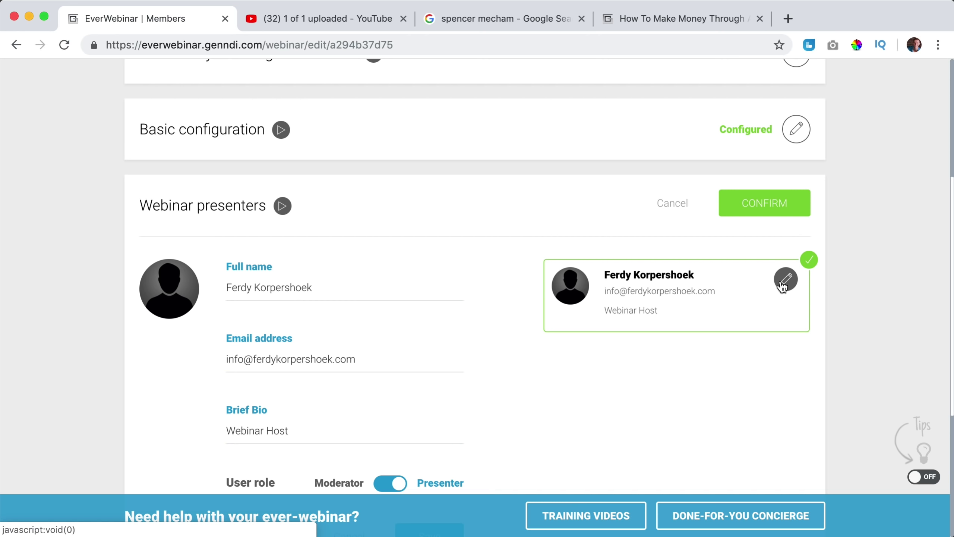
click(170, 290)
click(276, 177)
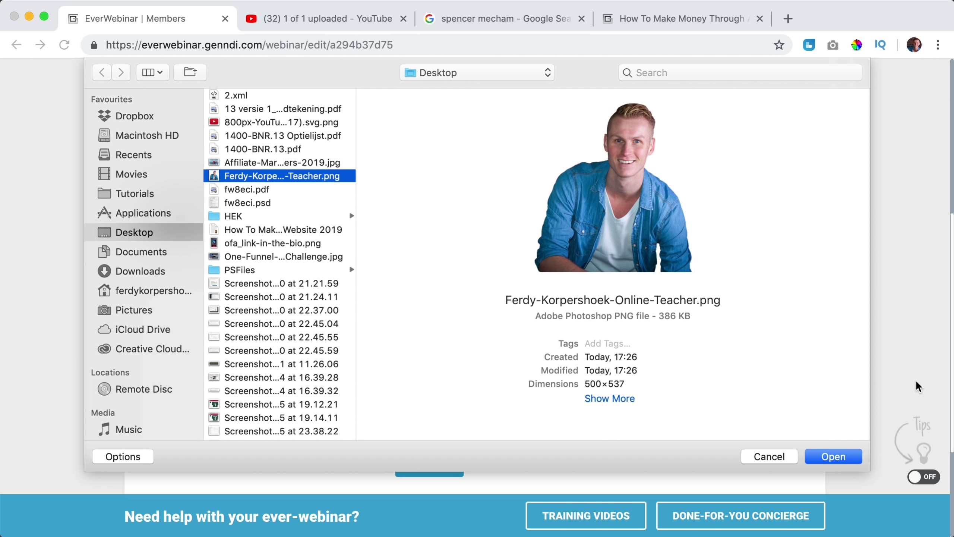
click(834, 456)
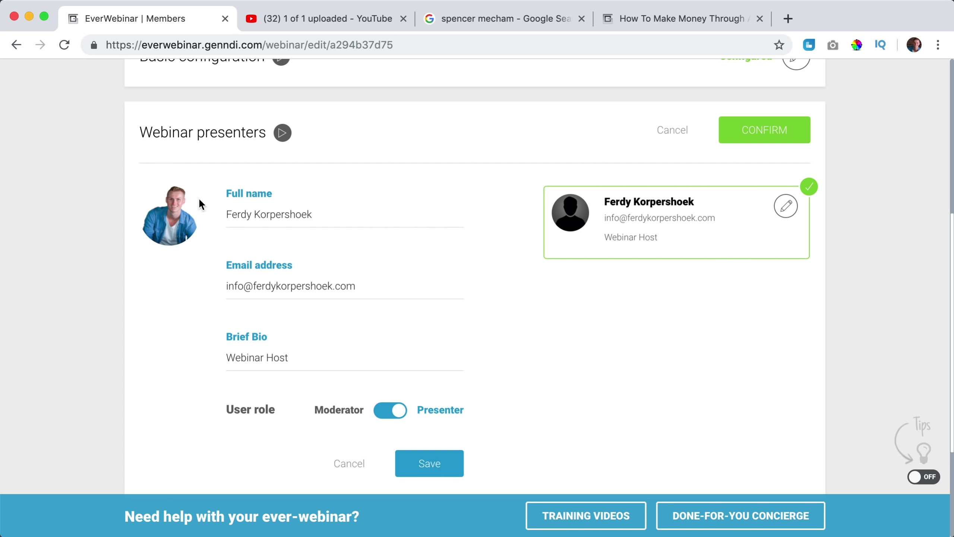
click(441, 472)
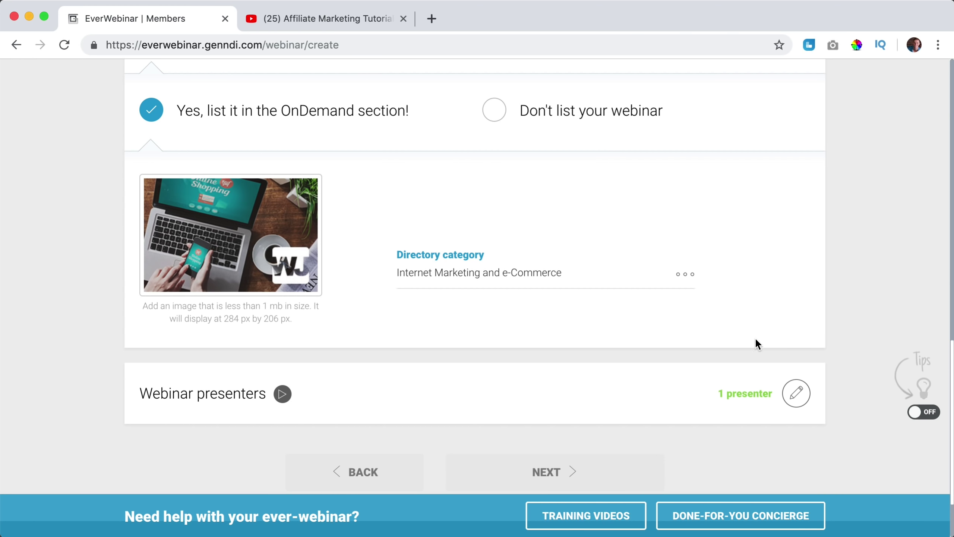
scroll(755, 338, up, 10)
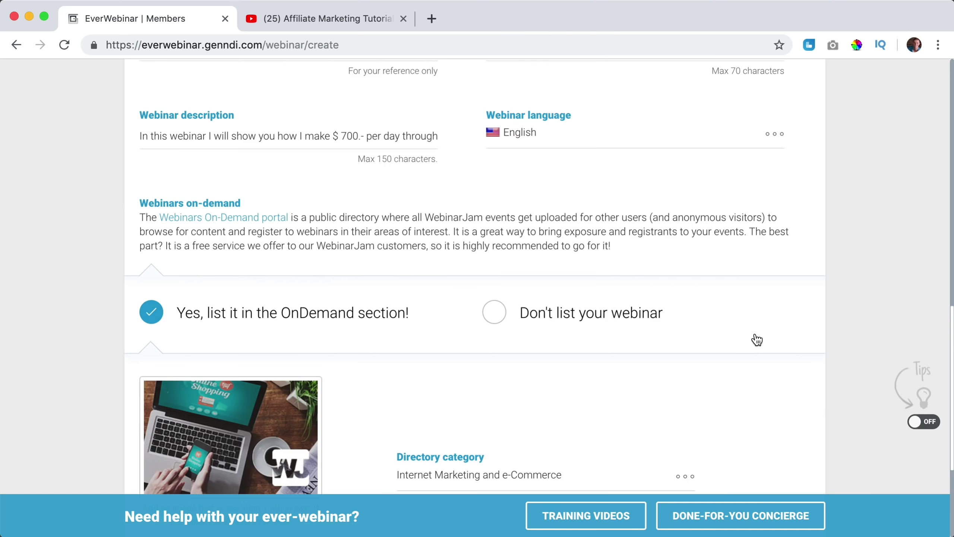
Confirm Basic configuration and the Own video source with duration 00 hr 29 min 12 sec.
click(761, 330)
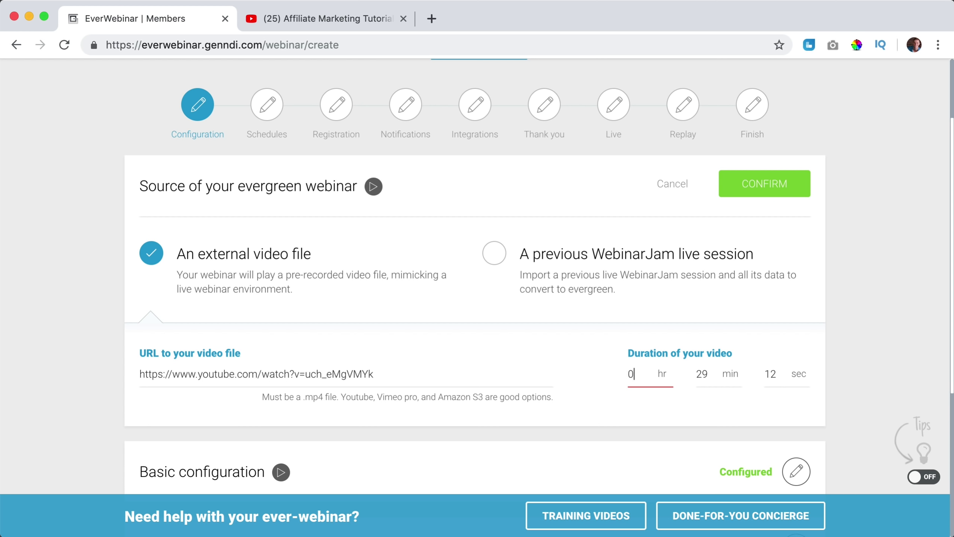
key(Tab)
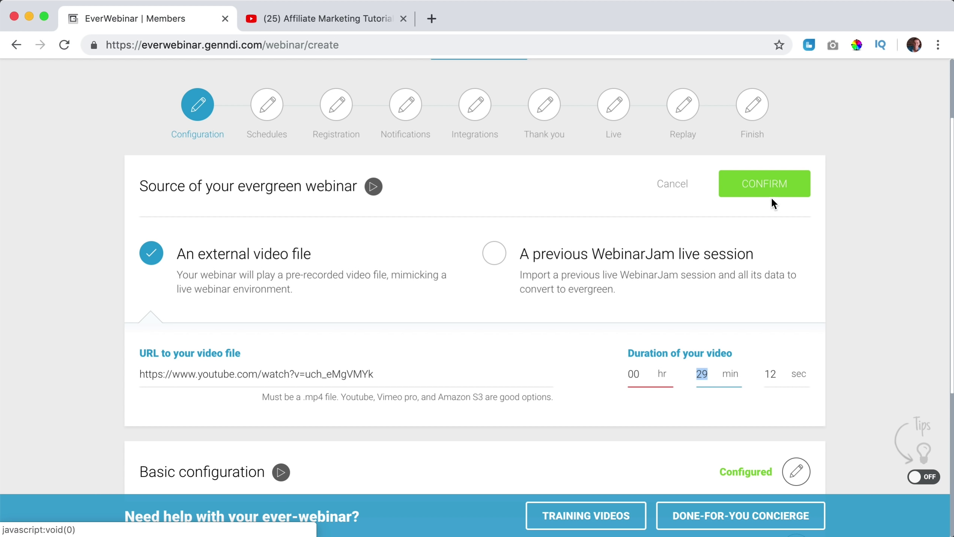
click(771, 184)
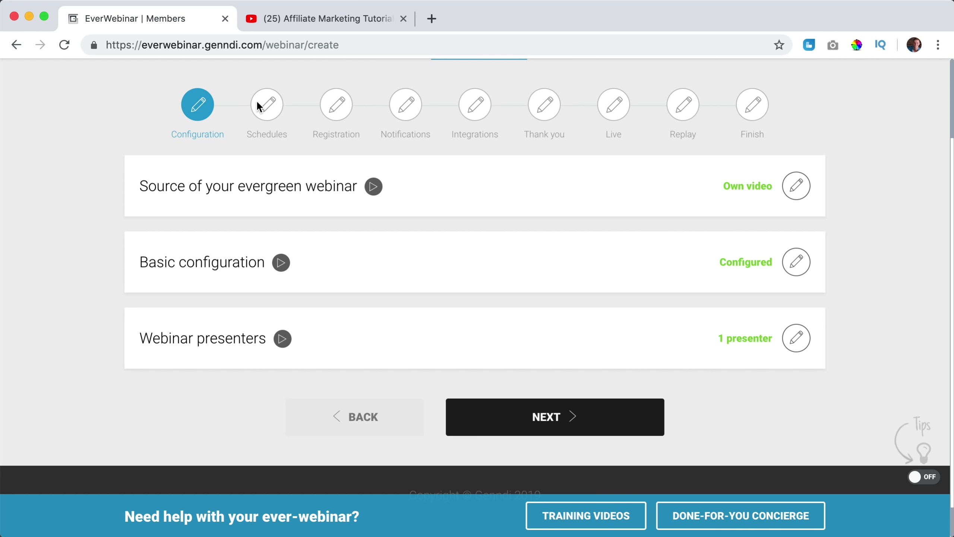
Advance to the Schedules step and edit the Webinar schedules configuration.
click(554, 414)
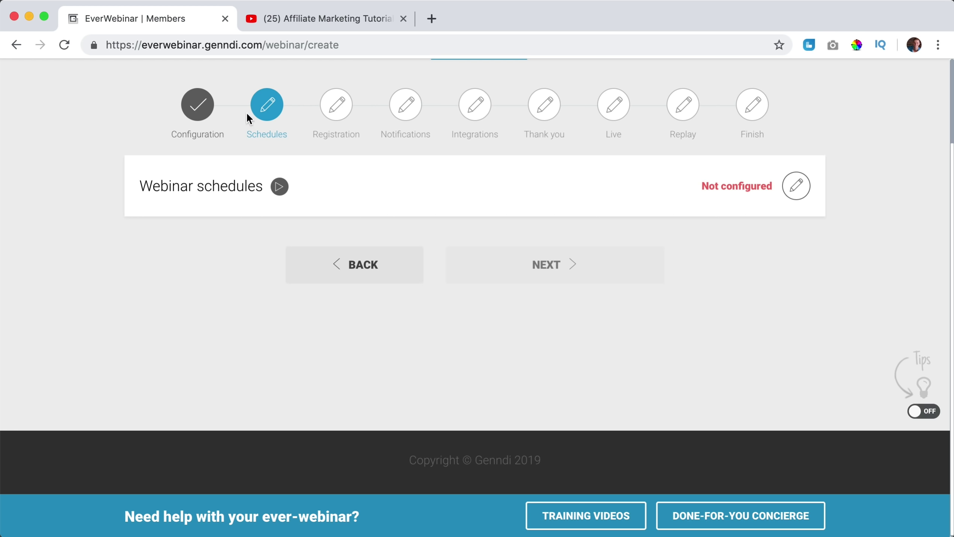
click(797, 187)
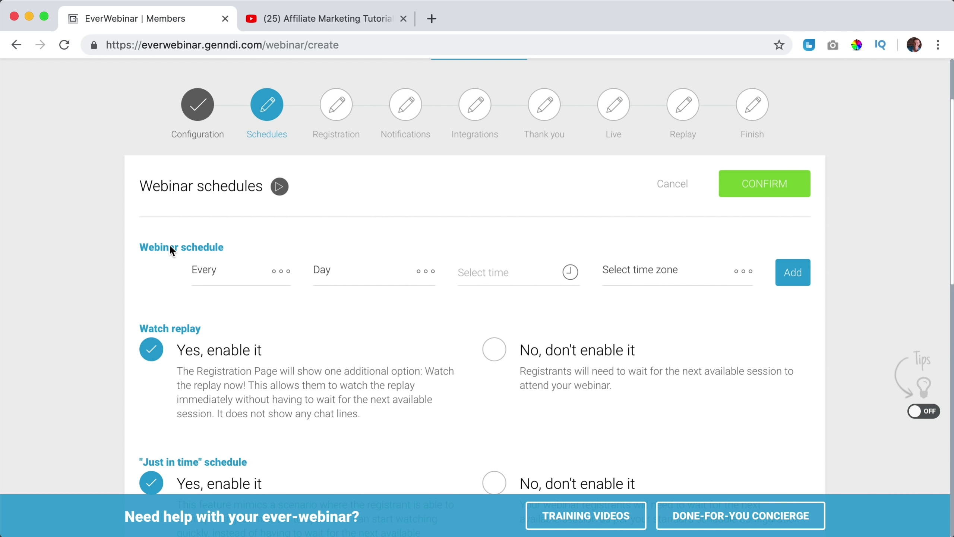
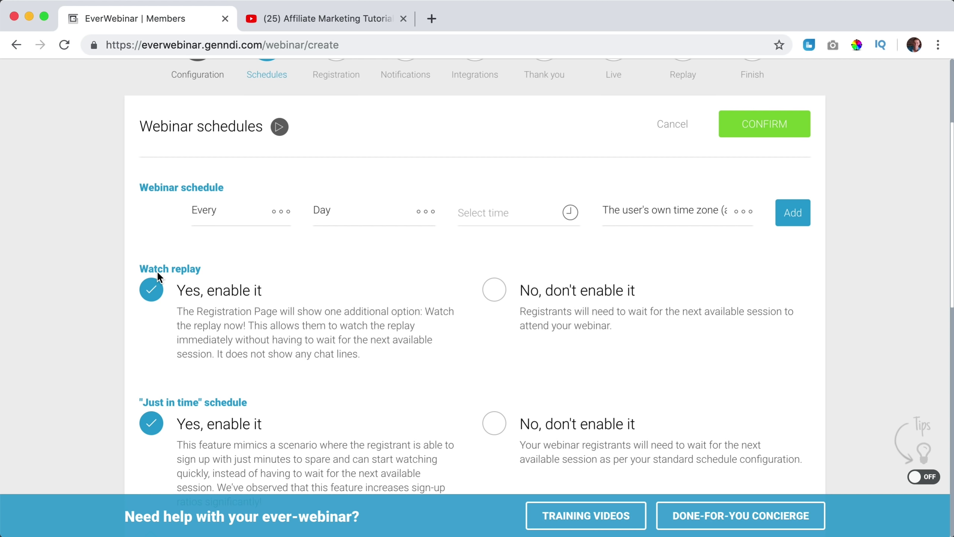
Set Watch replay to 'No, don't enable it' and select the 11:00 PM night-schedule start time.
click(494, 289)
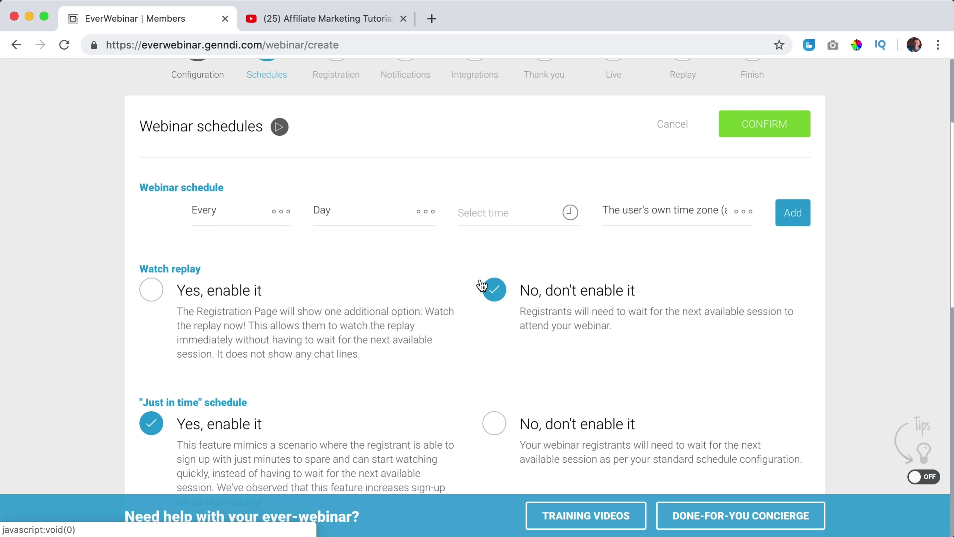
scroll(426, 279, down, 2)
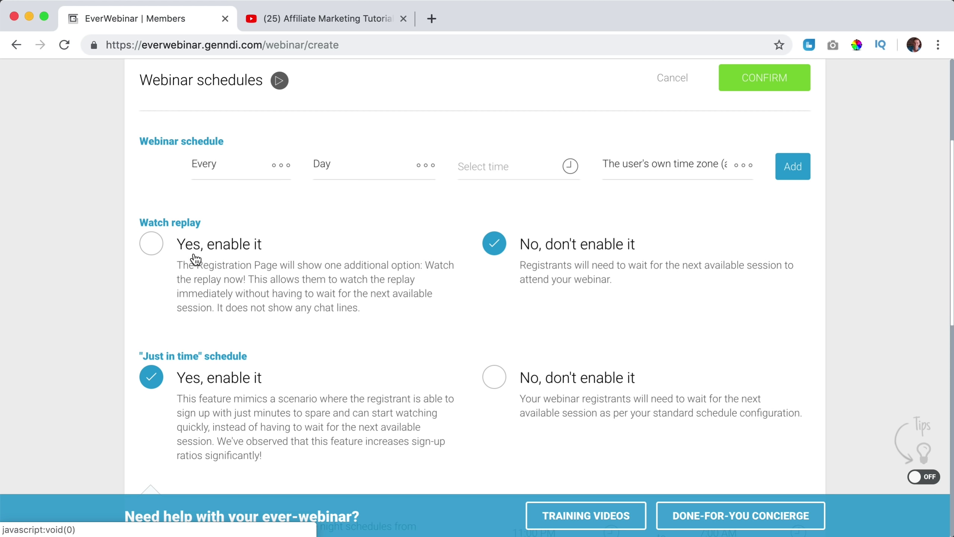
click(154, 252)
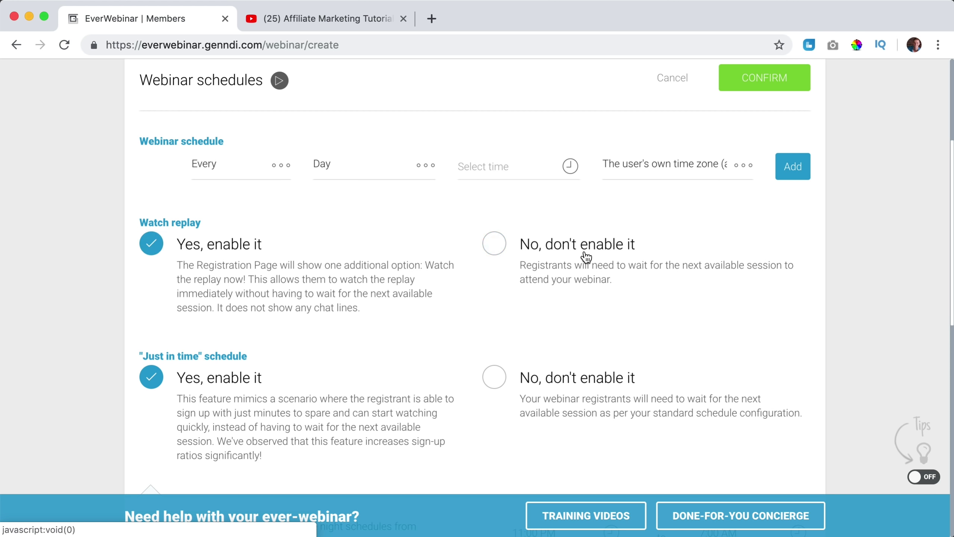
click(495, 250)
scroll(459, 265, down, 1)
scroll(459, 266, down, 3)
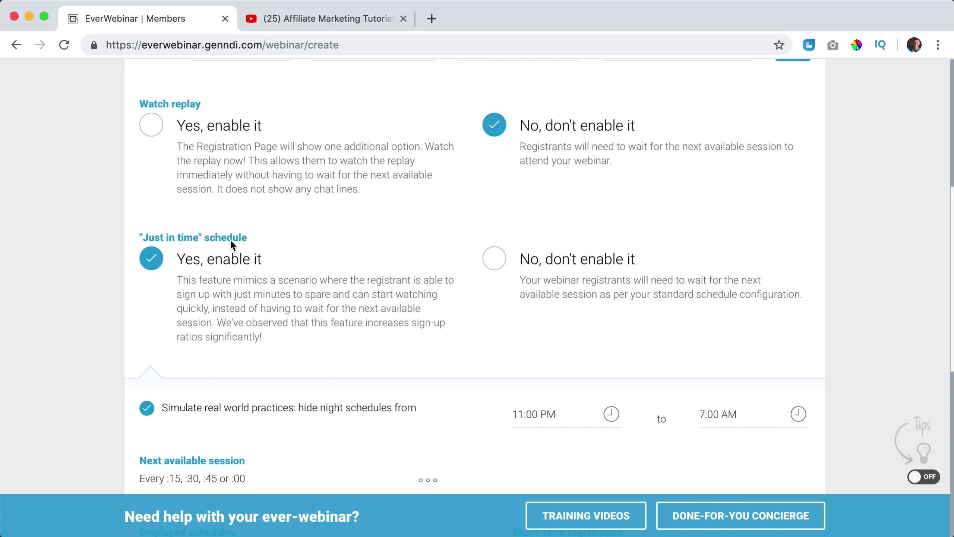
scroll(468, 190, down, 2)
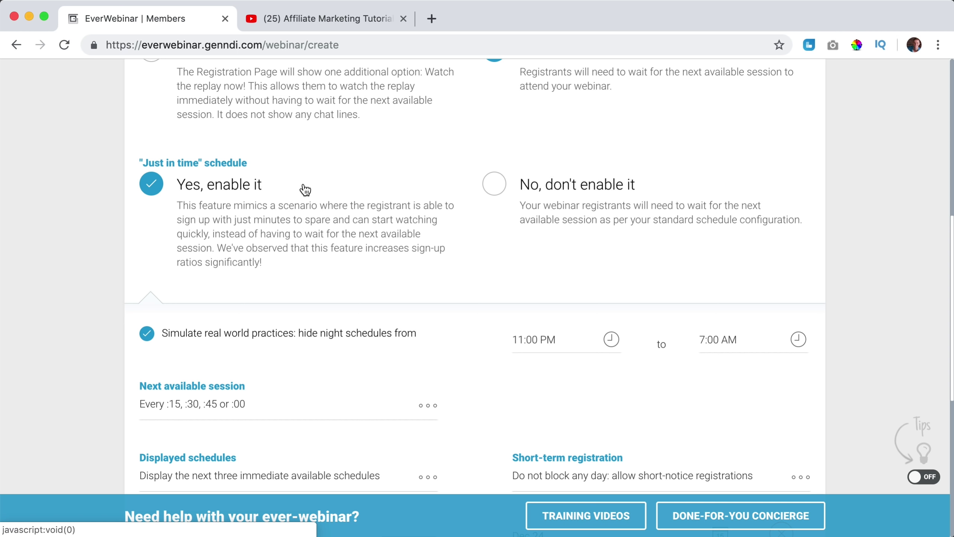
scroll(302, 187, down, 4)
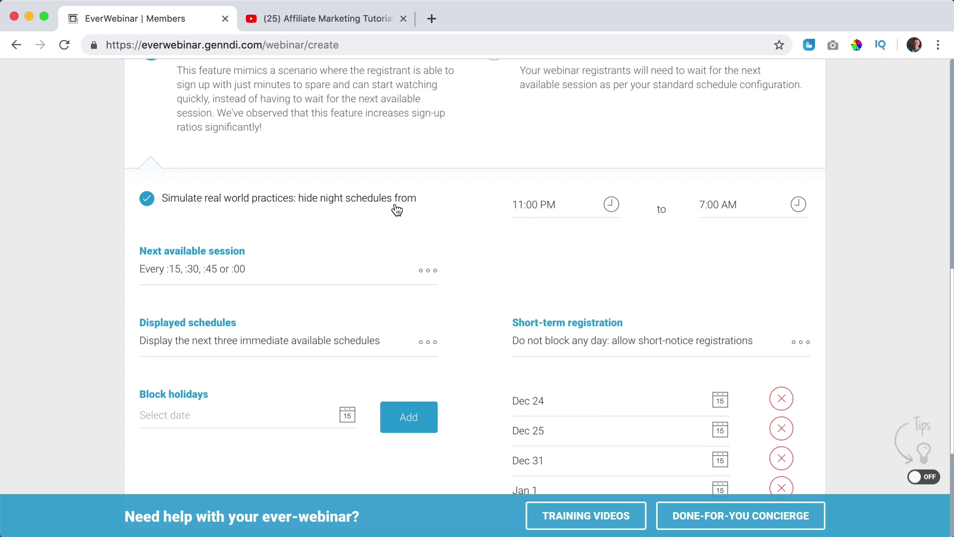
click(581, 205)
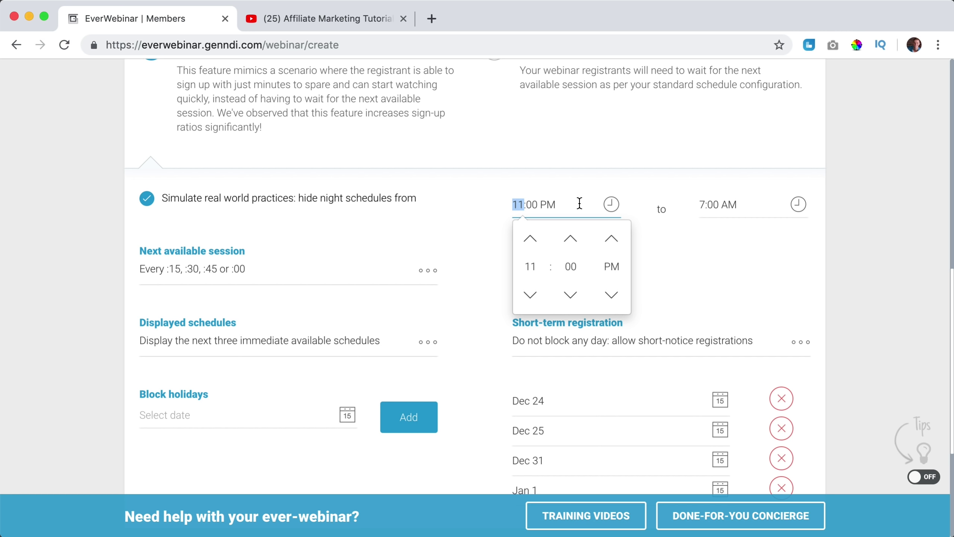
Keep sessions every :15, :30, :45 or :00 and display only the next immediate available schedule.
drag(580, 204, 498, 207)
click(410, 198)
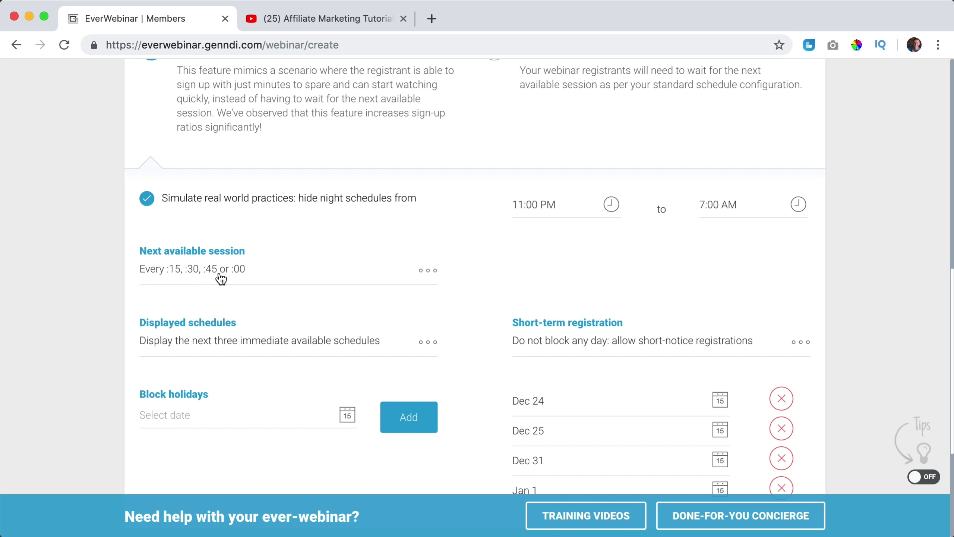
click(425, 270)
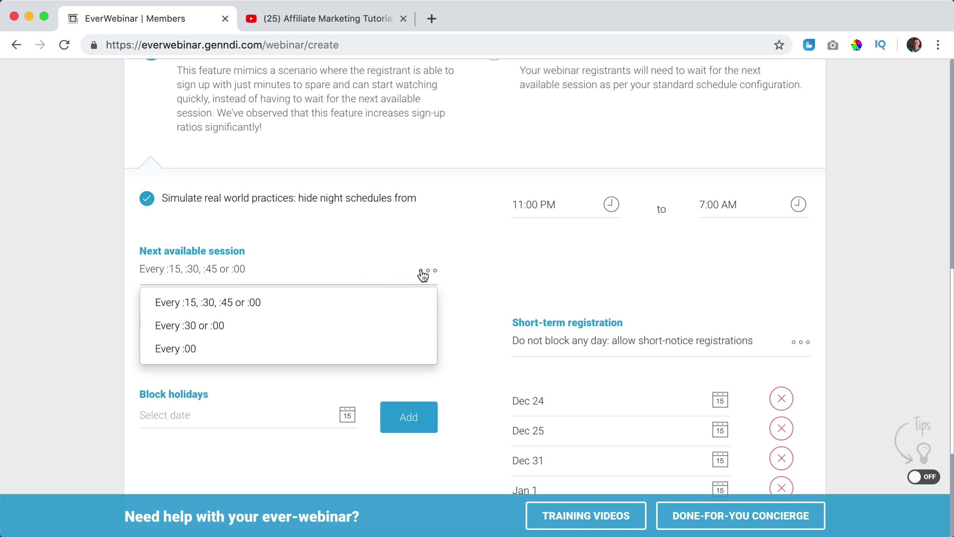
click(189, 307)
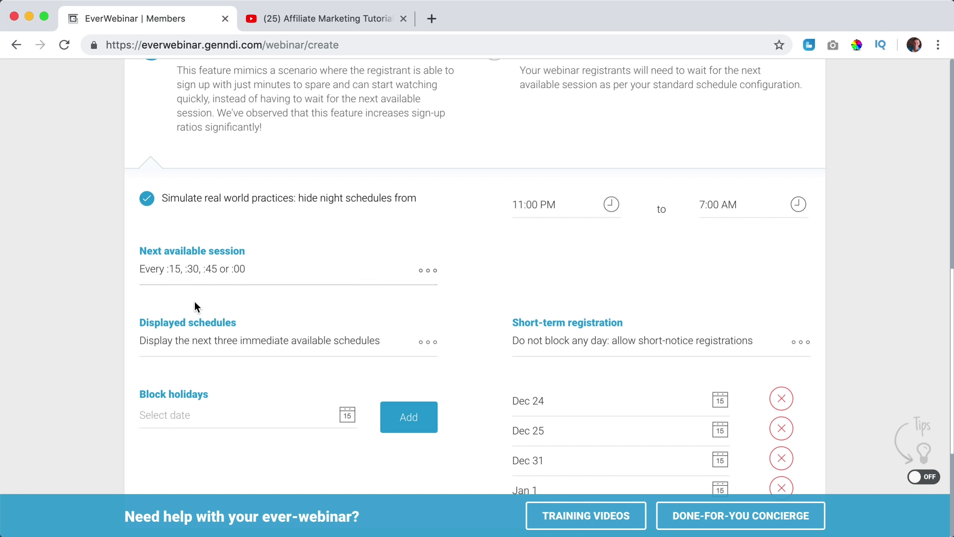
click(212, 342)
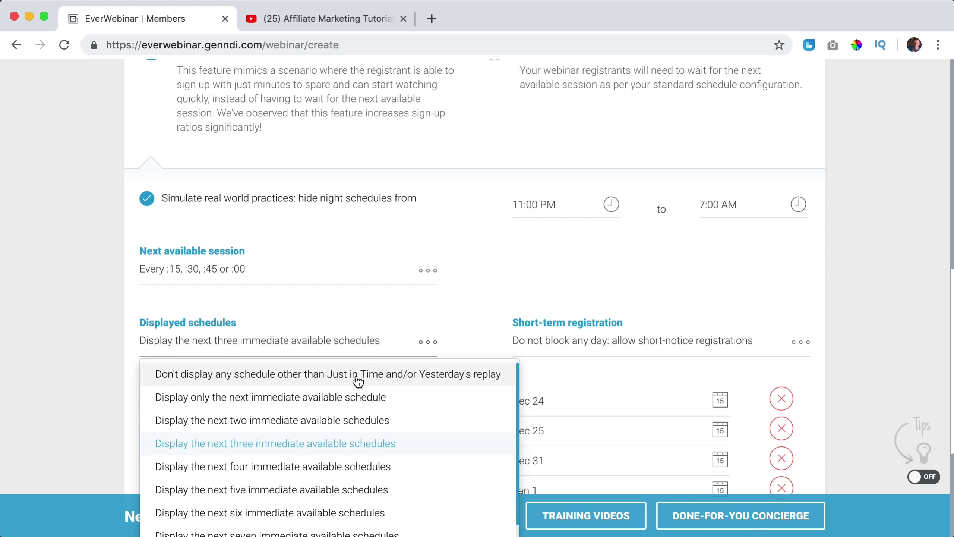
click(323, 398)
scroll(588, 335, down, 3)
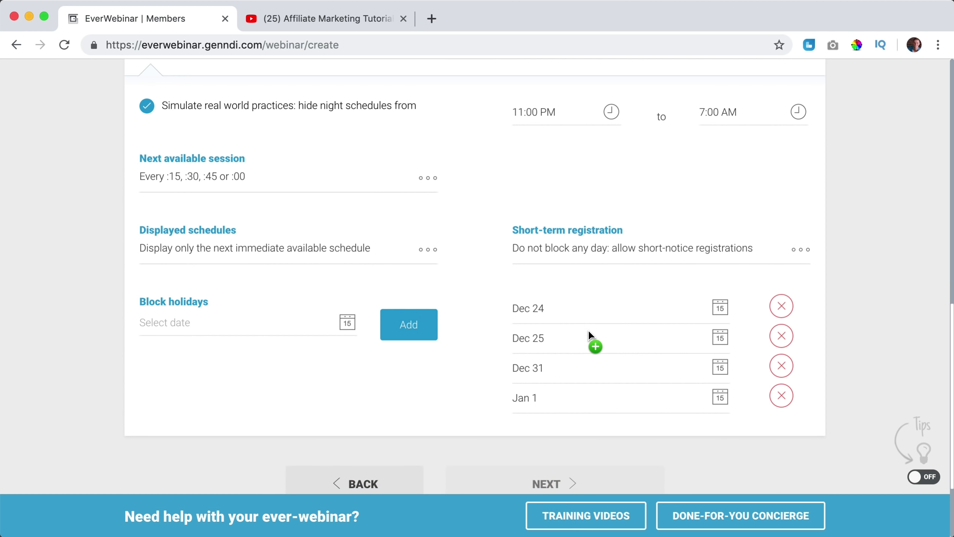
Remove the Dec 24, Dec 25, Dec 31 and Jan 1 blocked holidays, leaving none.
click(782, 300)
click(782, 300)
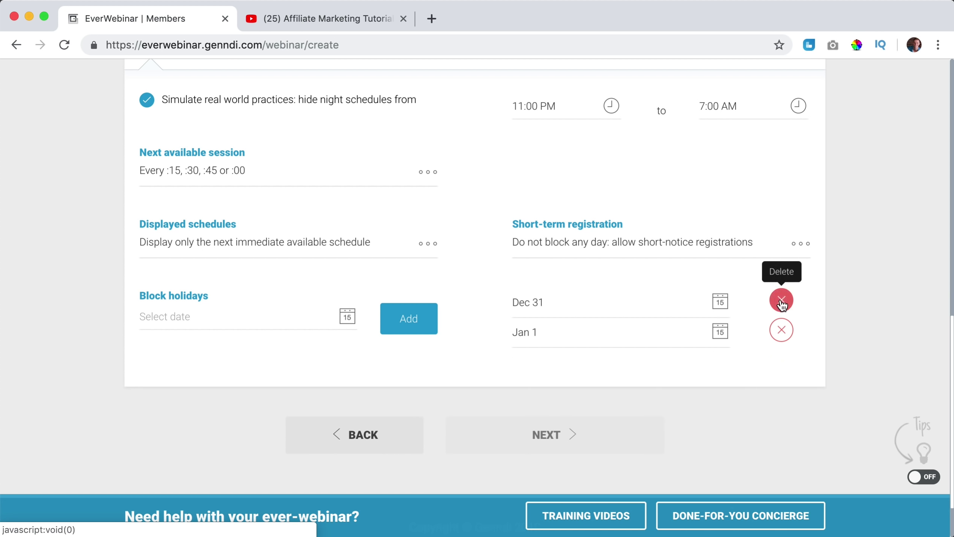
click(782, 300)
click(782, 300)
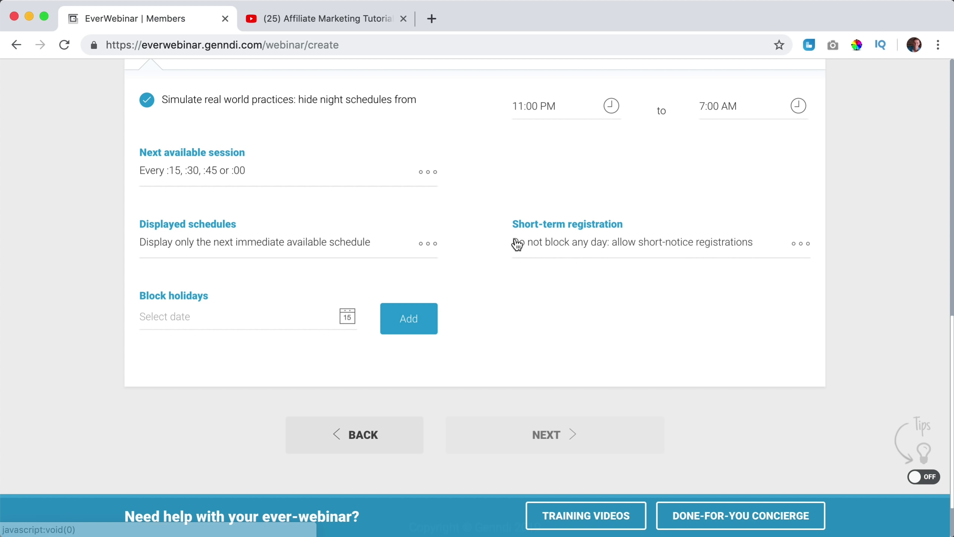
click(206, 317)
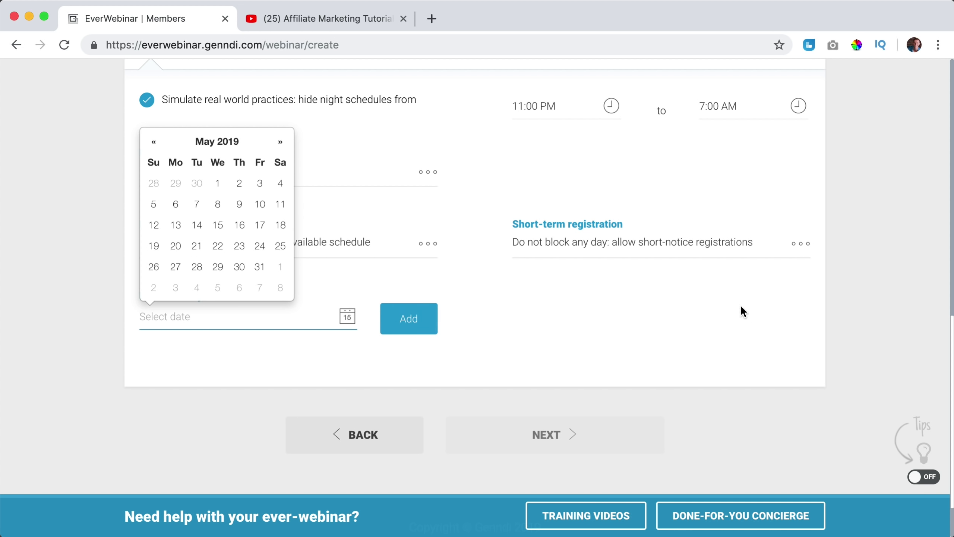
click(506, 327)
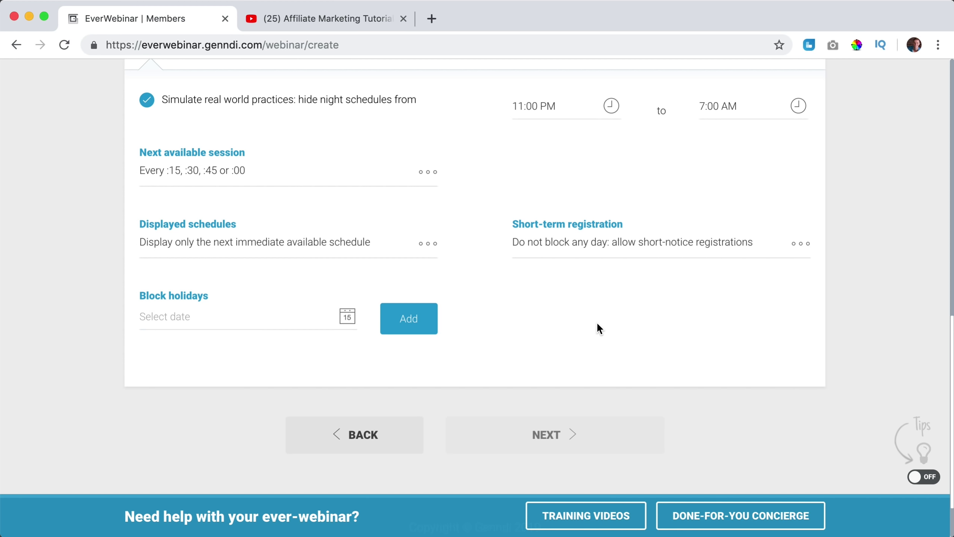
scroll(599, 323, up, 10)
Add a daily 7:00 AM session to the webinar schedule.
click(498, 256)
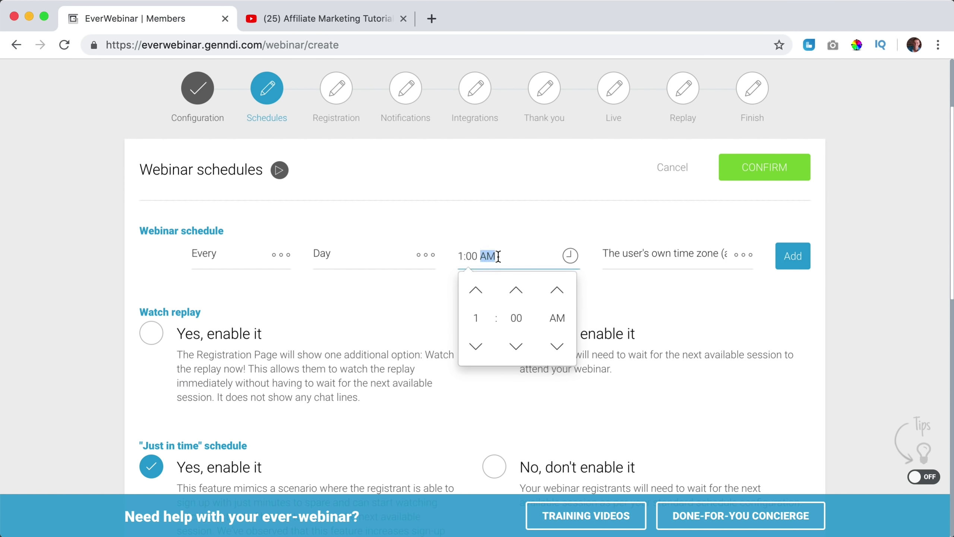
click(477, 290)
click(478, 290)
click(478, 290)
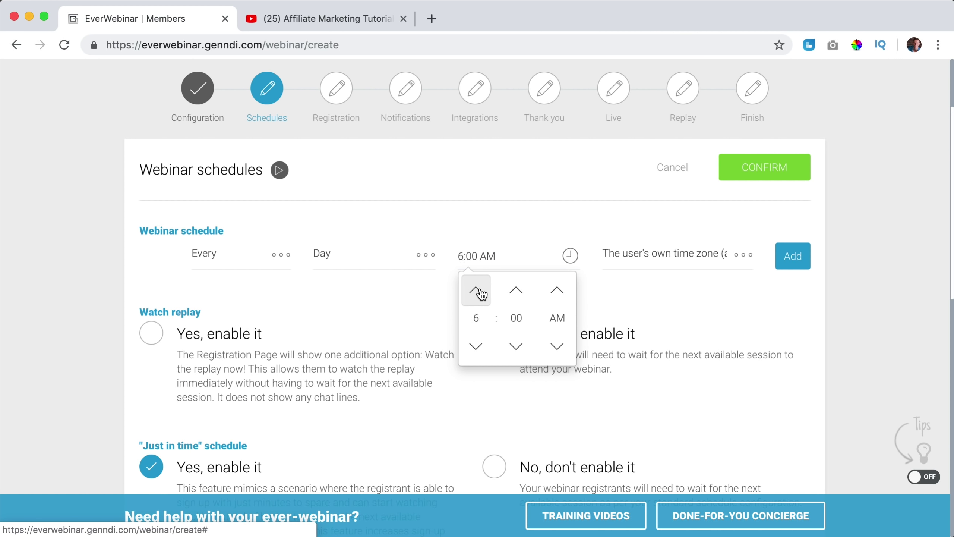
click(675, 320)
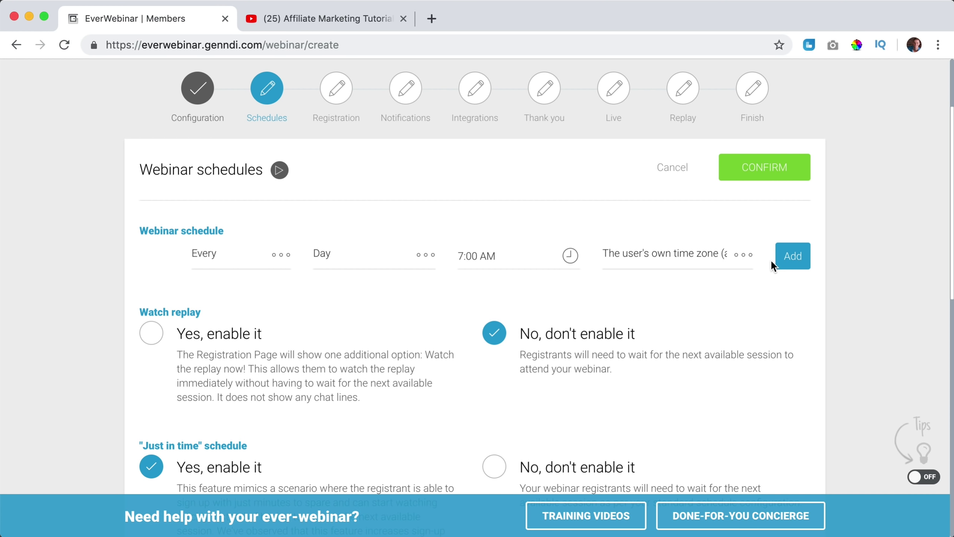
click(790, 263)
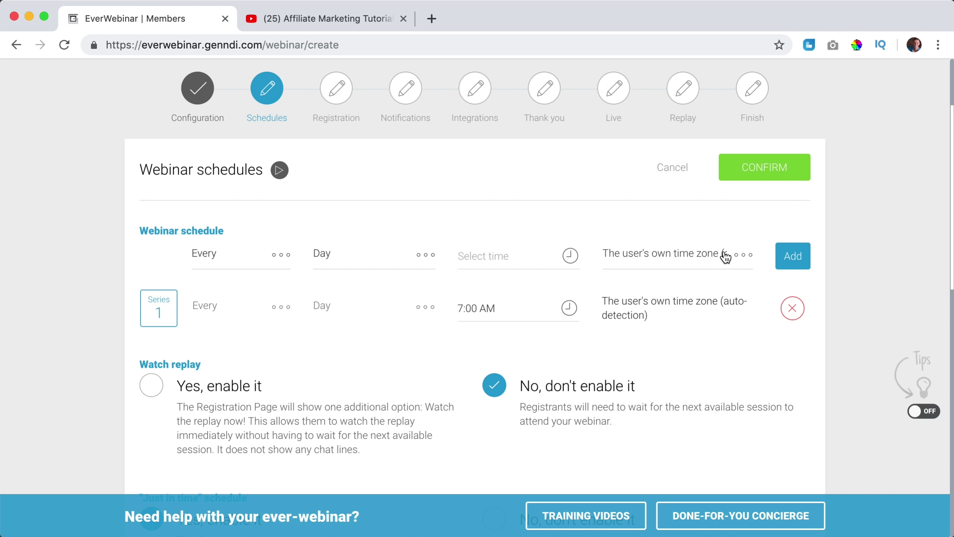
Uncheck 'Simulate real world practices: hide night schedules'.
scroll(718, 255, down, 1)
scroll(717, 255, down, 10)
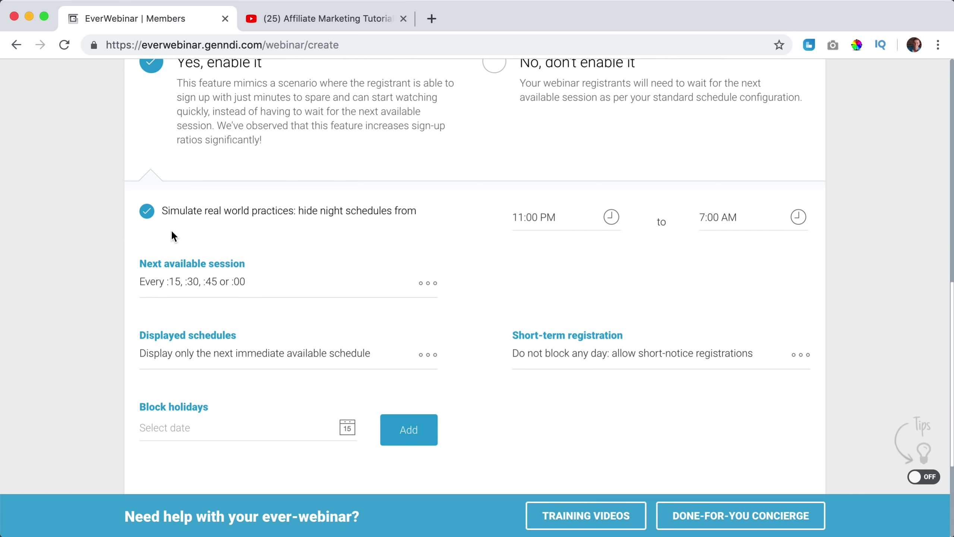
click(147, 218)
scroll(148, 214, down, 1)
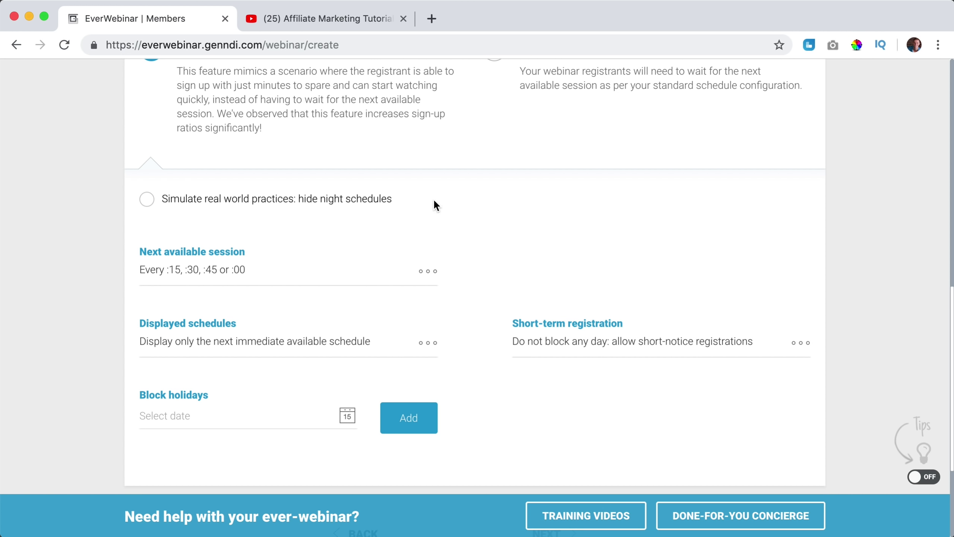
scroll(642, 216, up, 12)
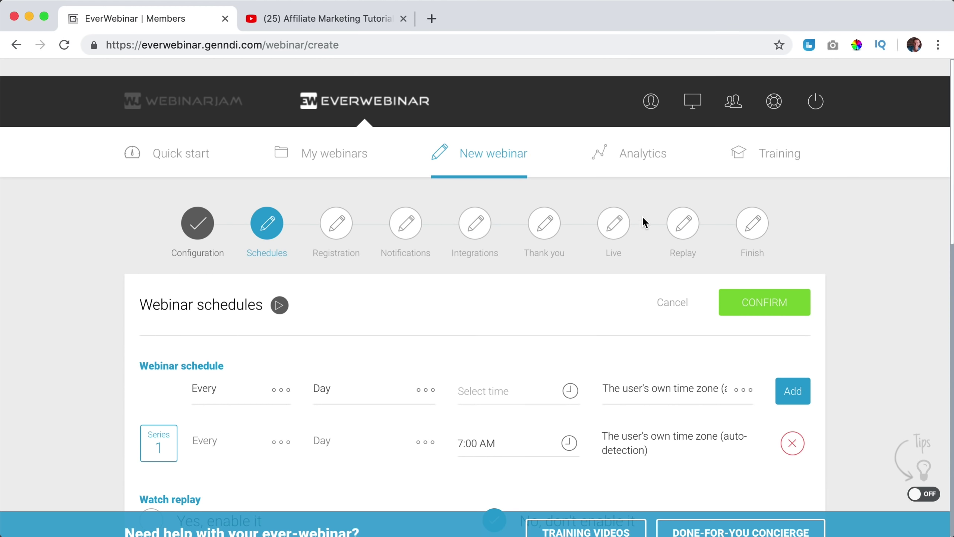
Confirm the schedule settings and advance the wizard to the Registration step.
scroll(643, 222, down, 1)
click(766, 290)
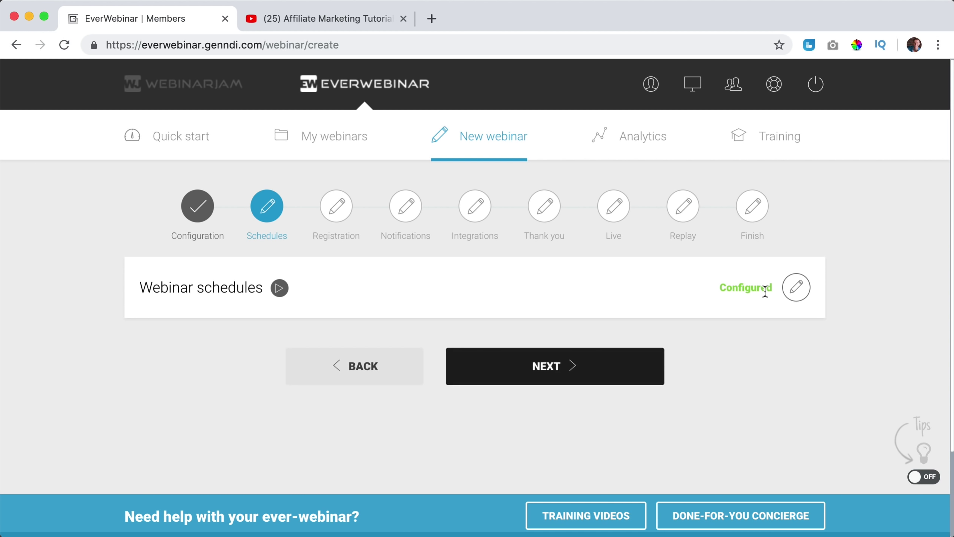
click(554, 370)
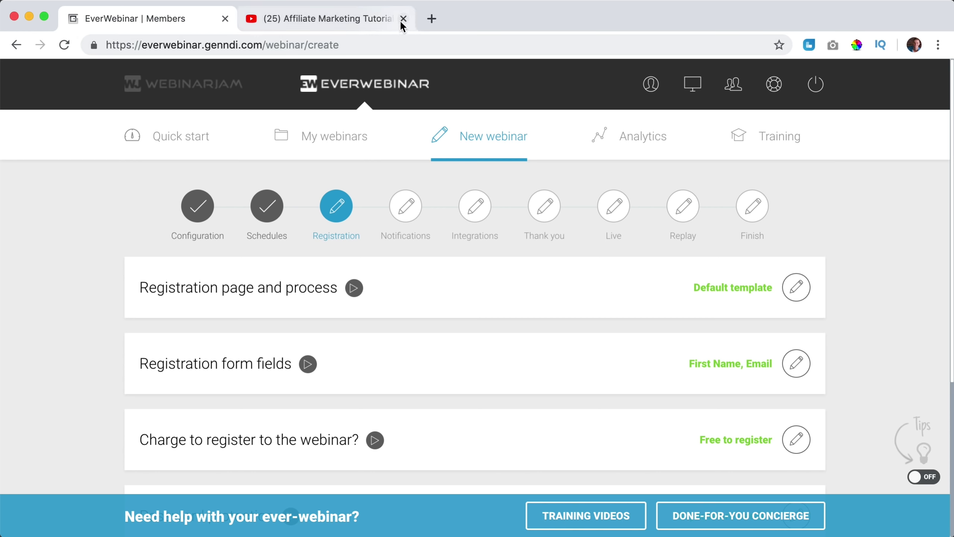
Close the YouTube tab and browse the registration page template gallery.
click(403, 18)
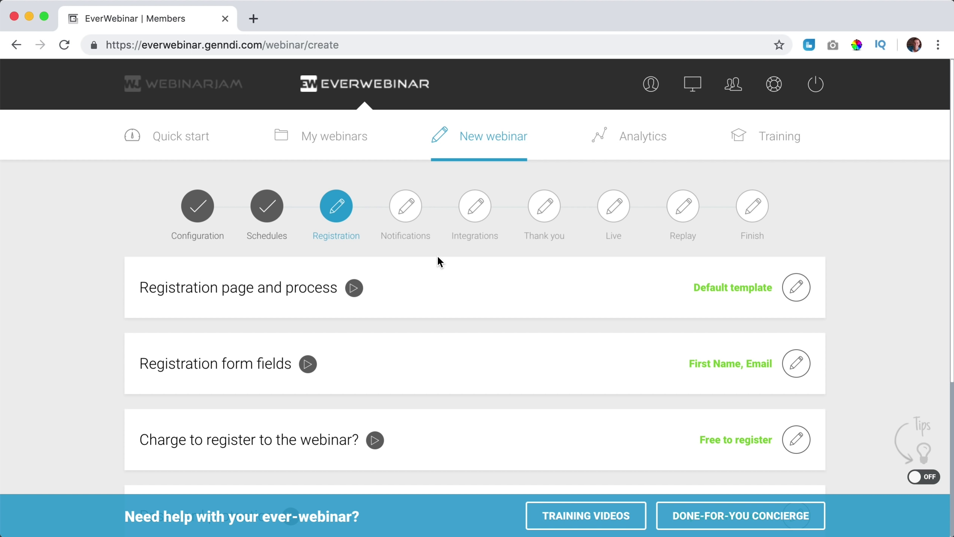
scroll(438, 261, down, 2)
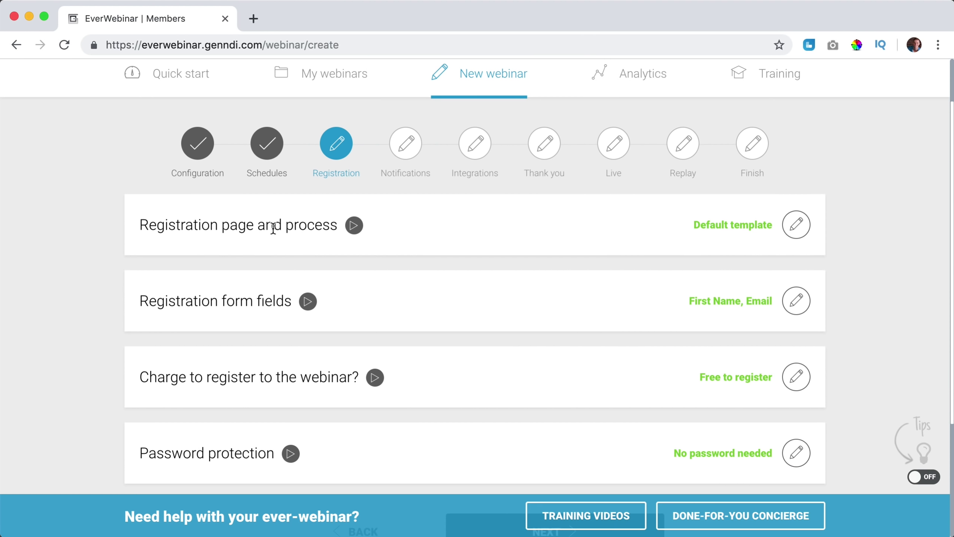
click(793, 229)
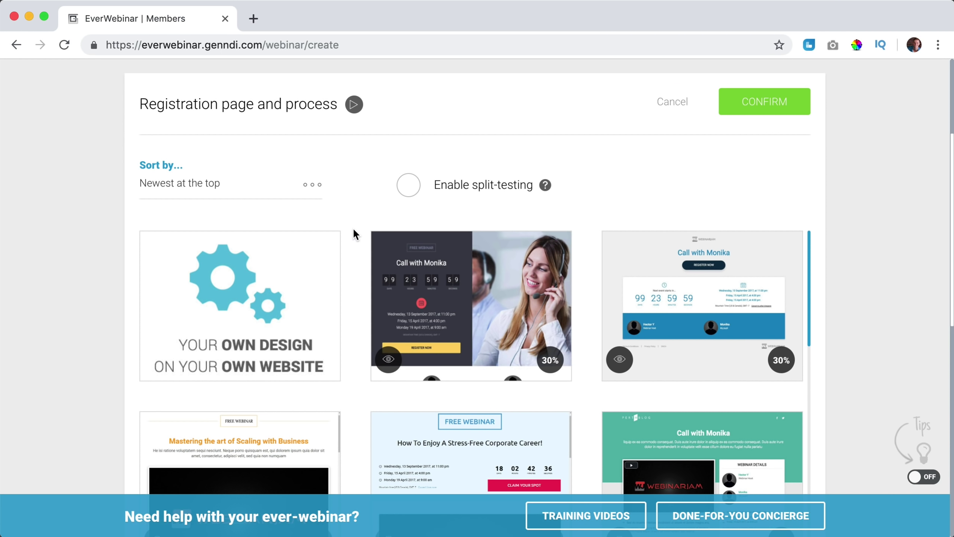
scroll(353, 234, down, 10)
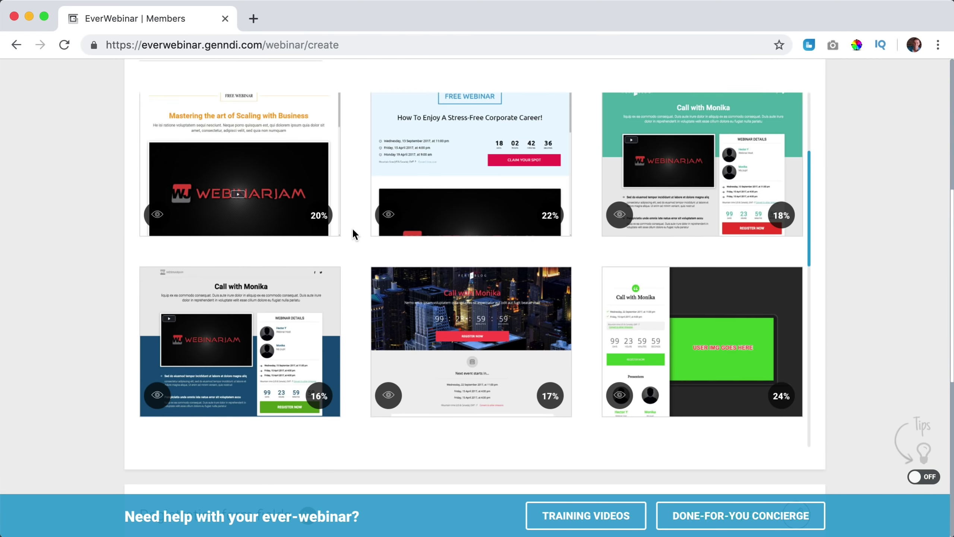
scroll(354, 233, down, 12)
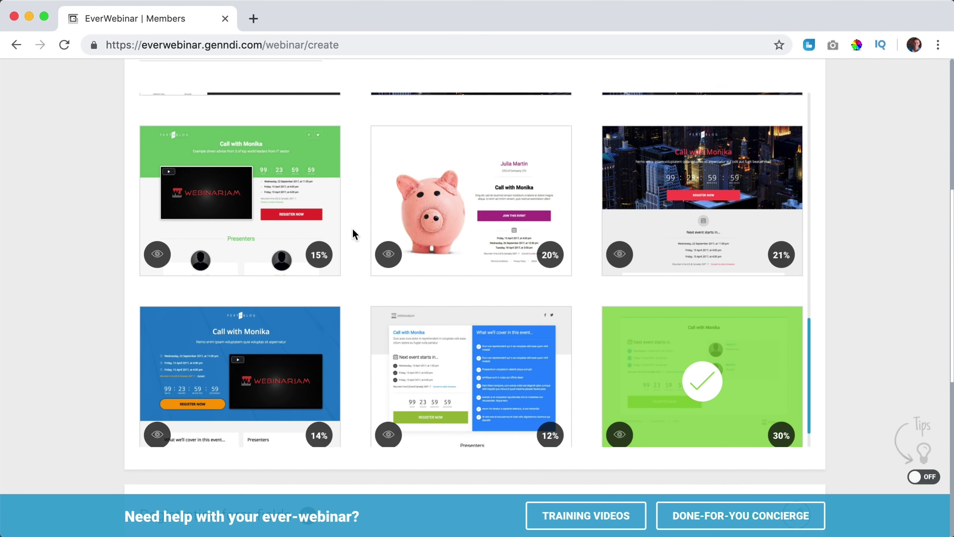
scroll(353, 233, down, 2)
scroll(354, 231, up, 15)
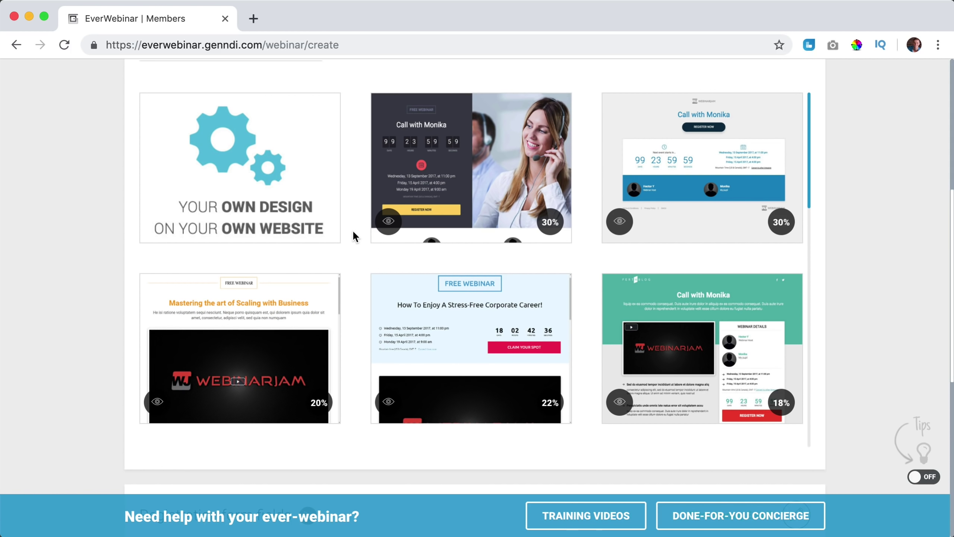
scroll(353, 232, up, 5)
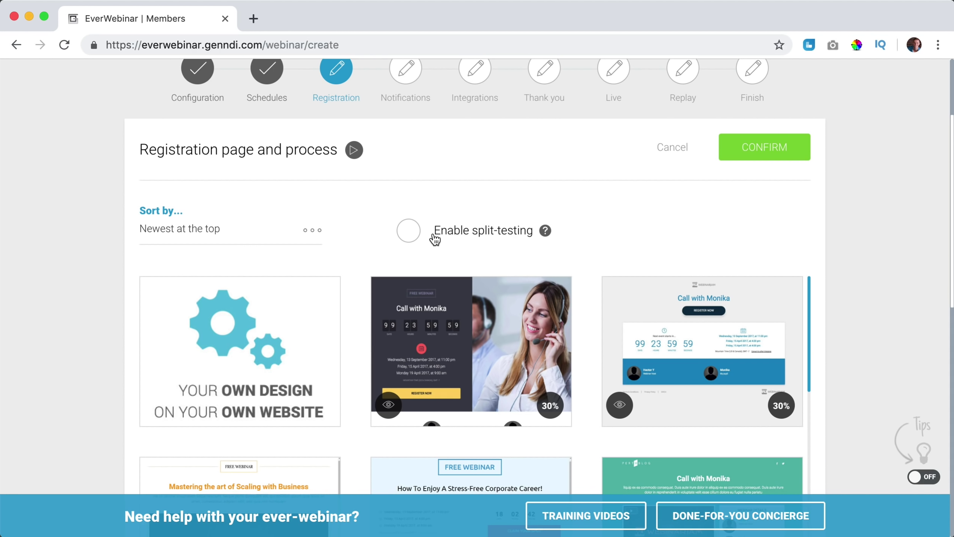
Try split-testing with the A/B traffic split, then switch split-testing back off.
click(409, 231)
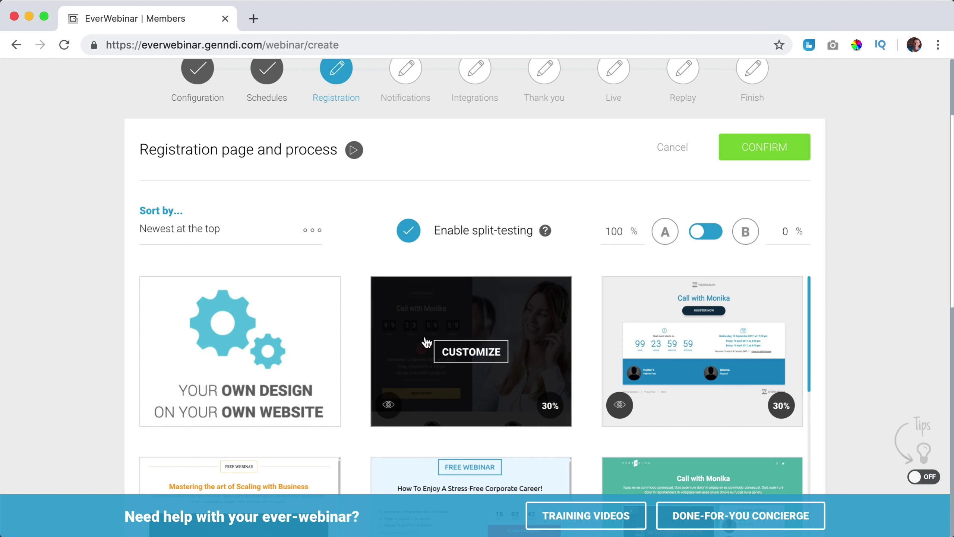
click(702, 236)
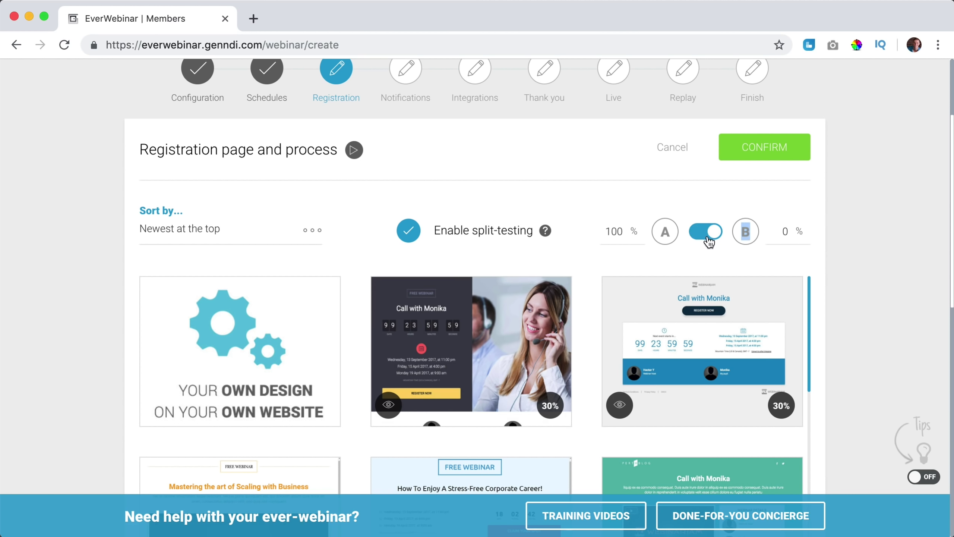
click(708, 236)
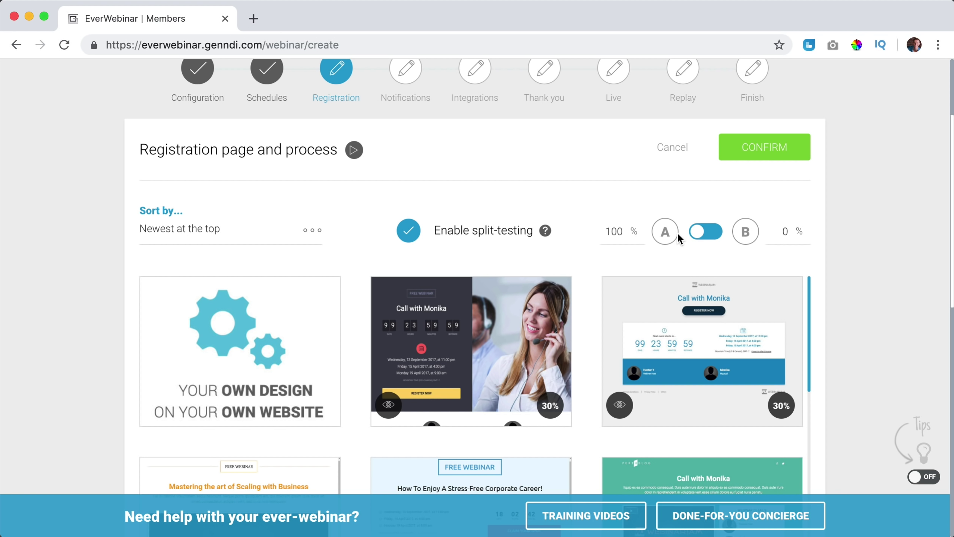
click(416, 235)
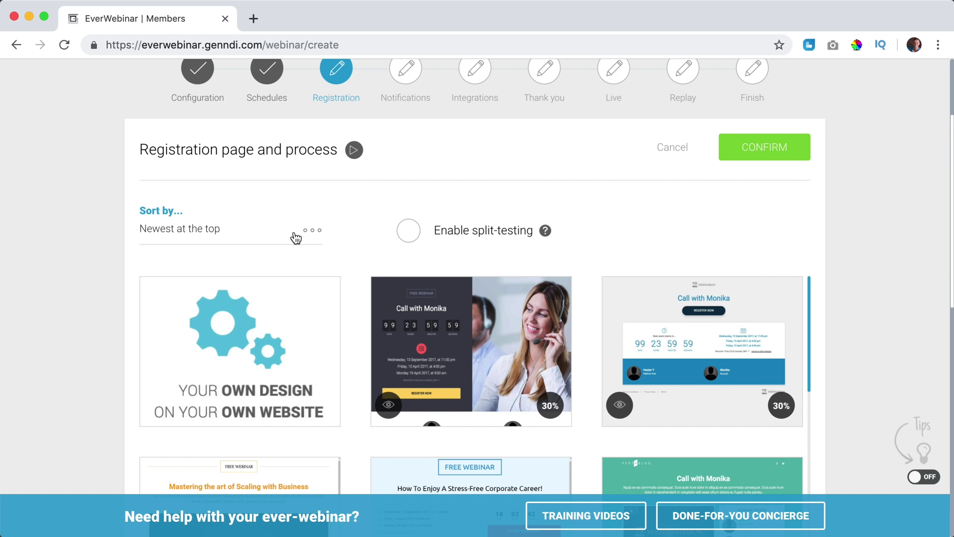
Sort the templates by Best converting and preview the dark headset-photo template.
click(313, 234)
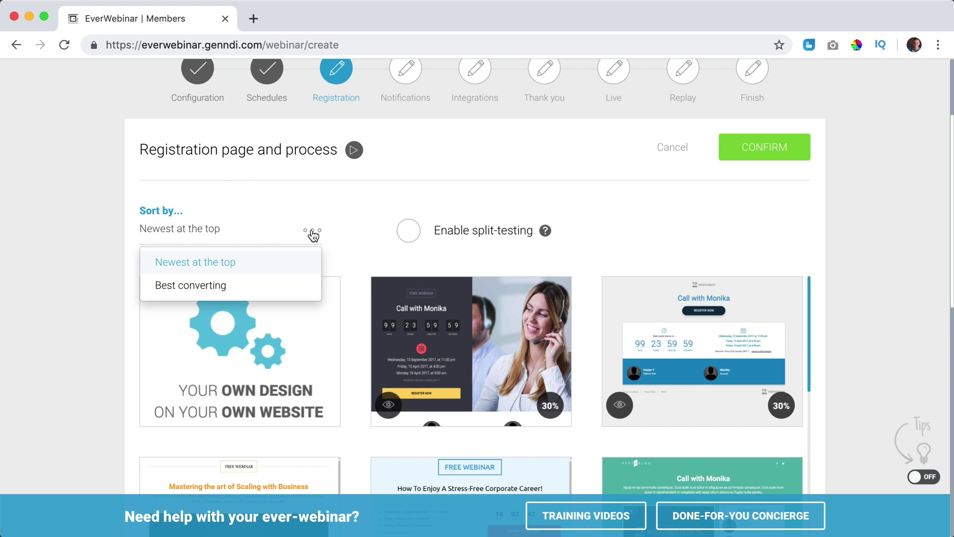
click(206, 290)
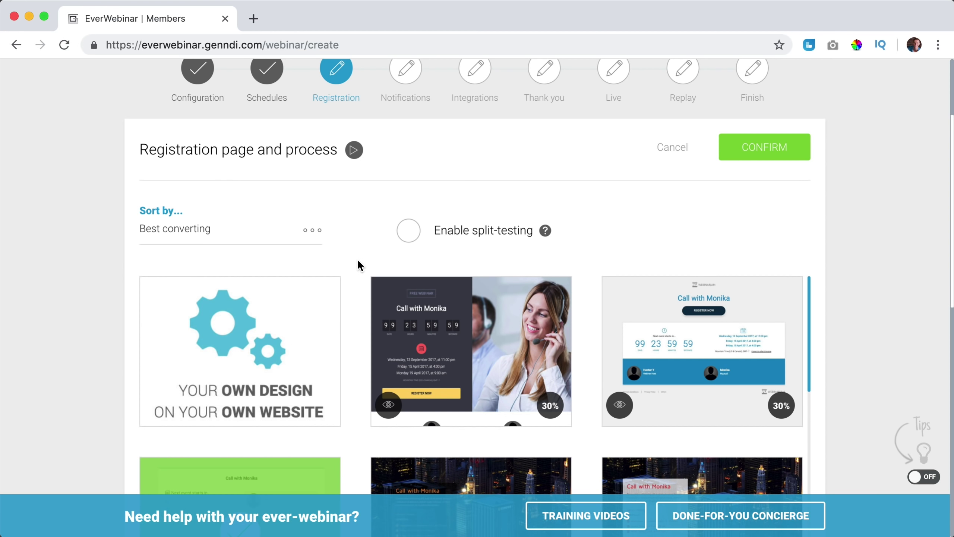
scroll(357, 259, down, 3)
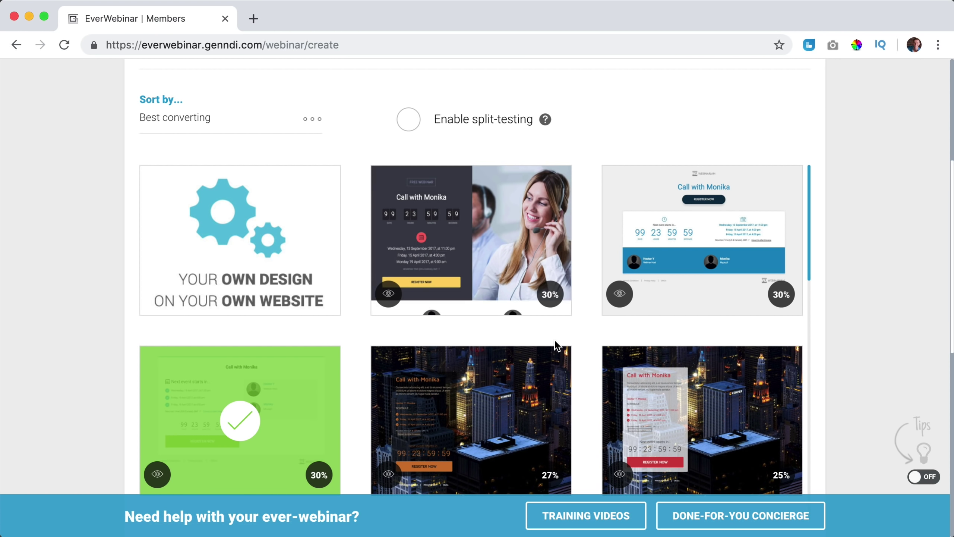
click(388, 294)
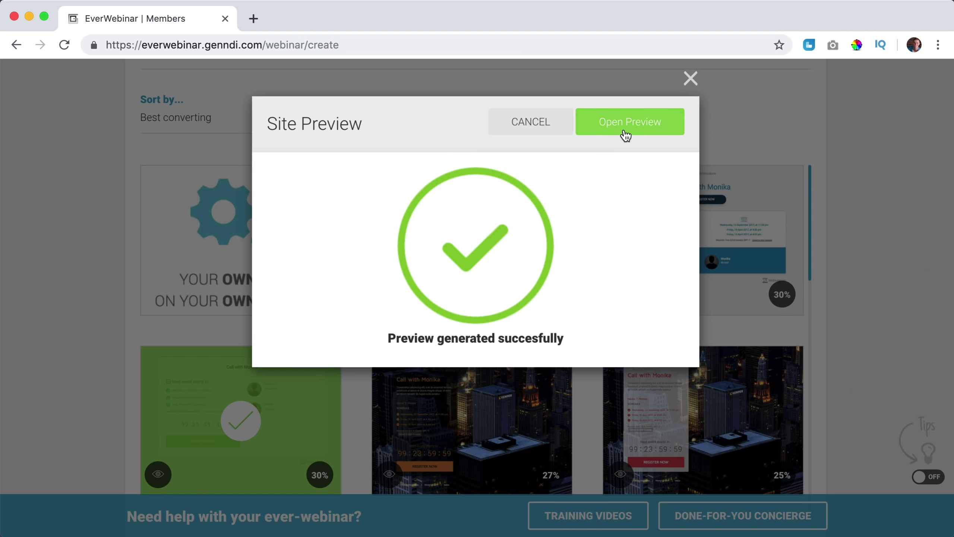
click(625, 133)
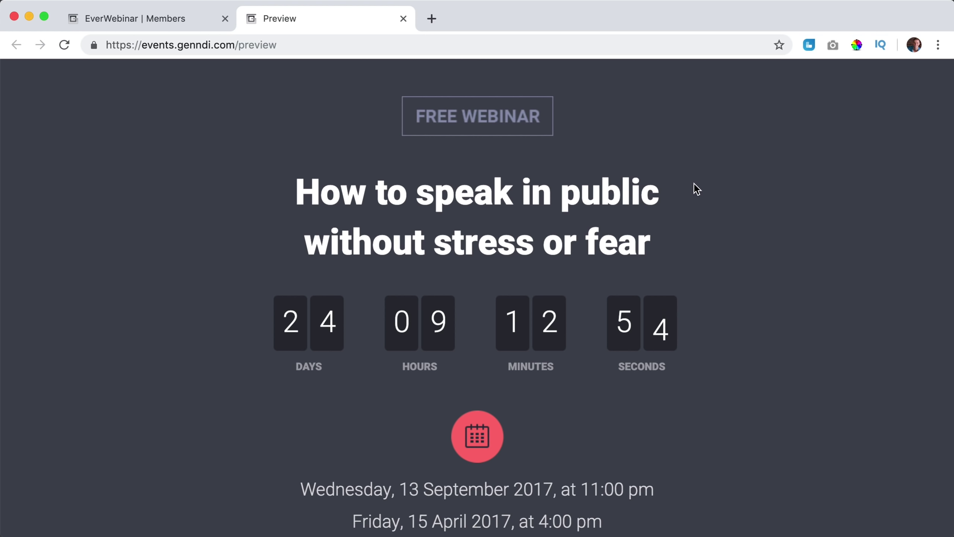
scroll(694, 184, down, 12)
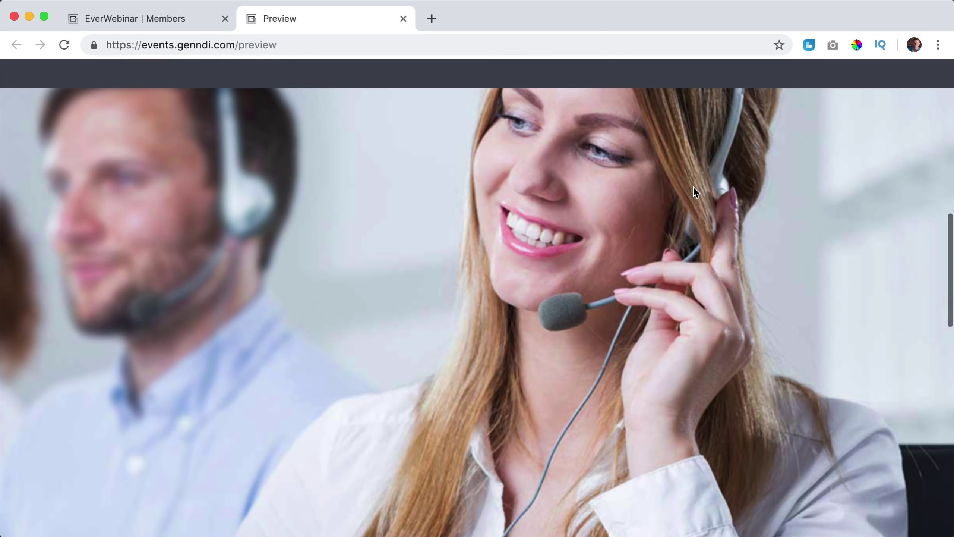
scroll(292, 118, up, 15)
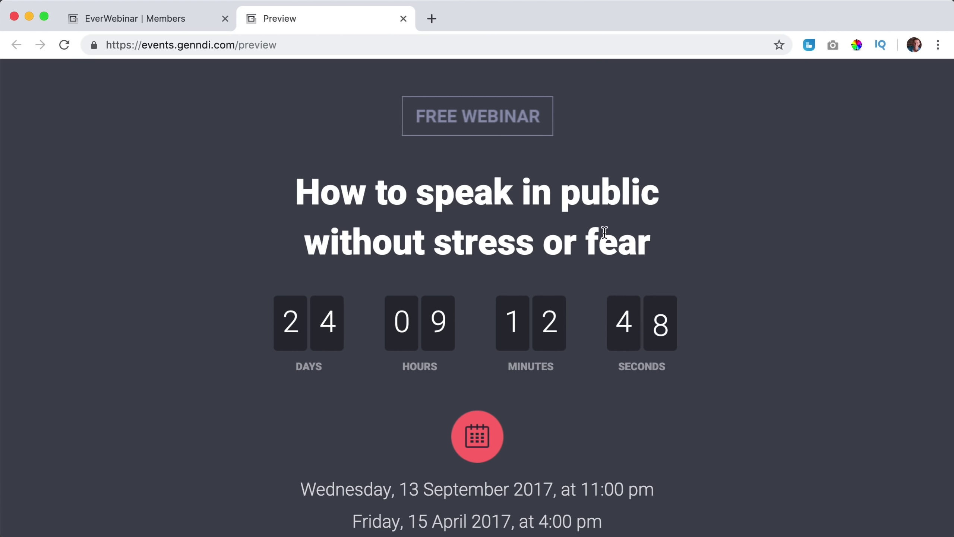
scroll(464, 254, down, 5)
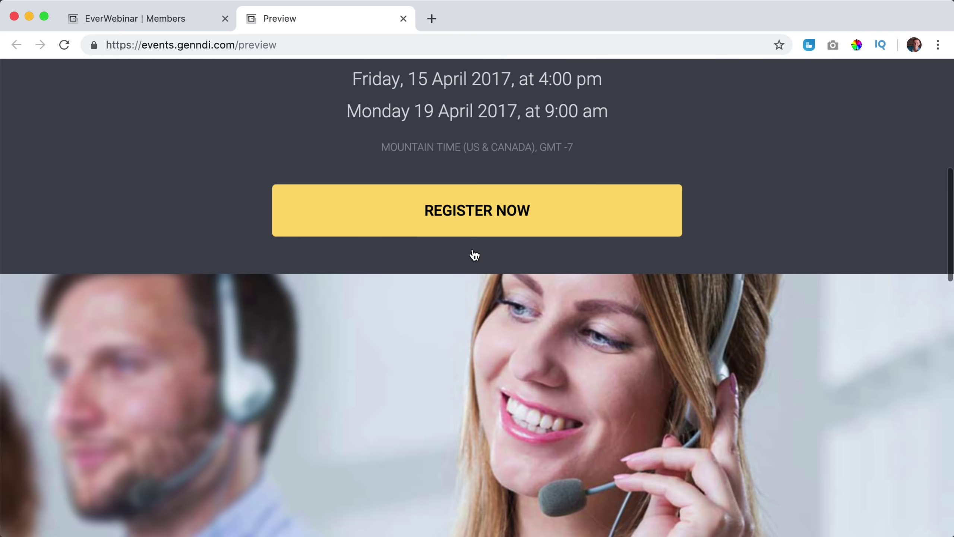
scroll(473, 254, up, 10)
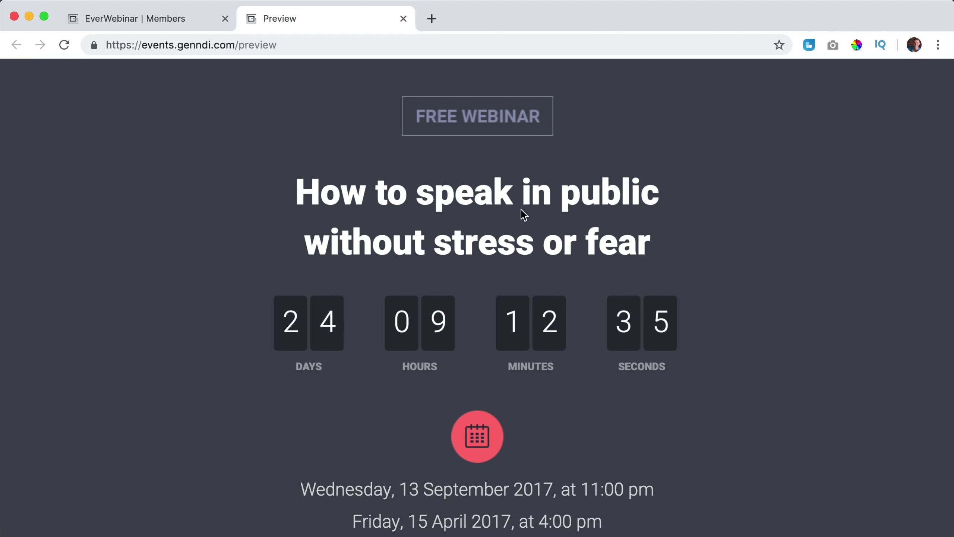
scroll(442, 195, down, 10)
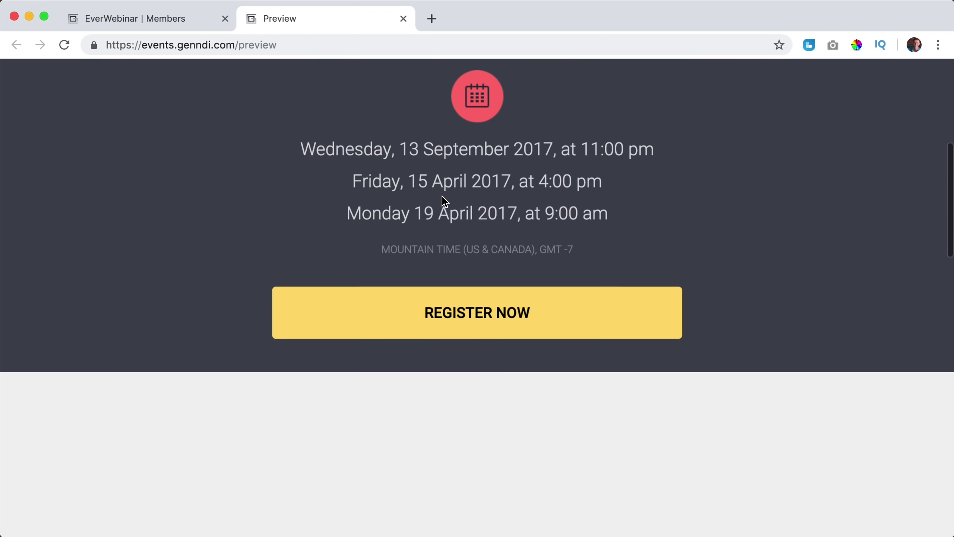
scroll(444, 201, down, 15)
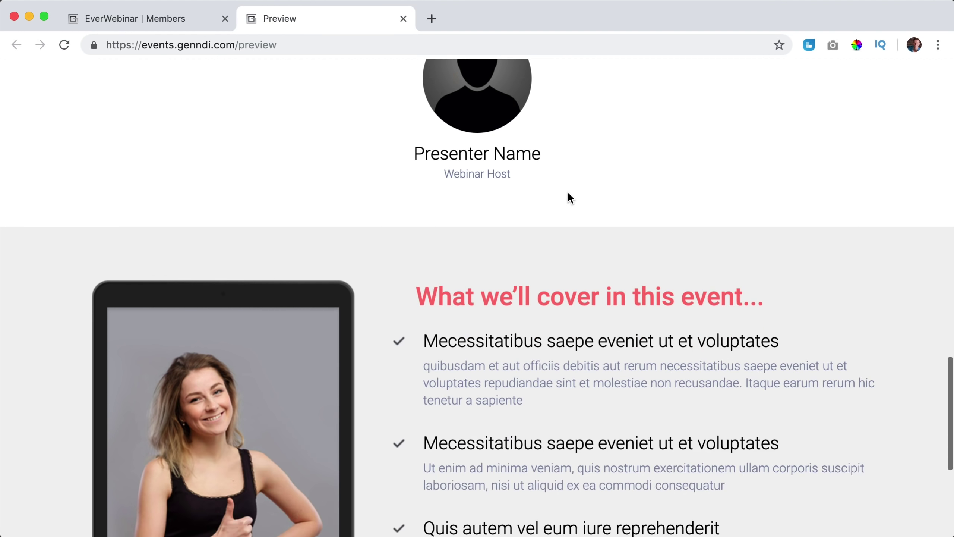
scroll(567, 192, up, 20)
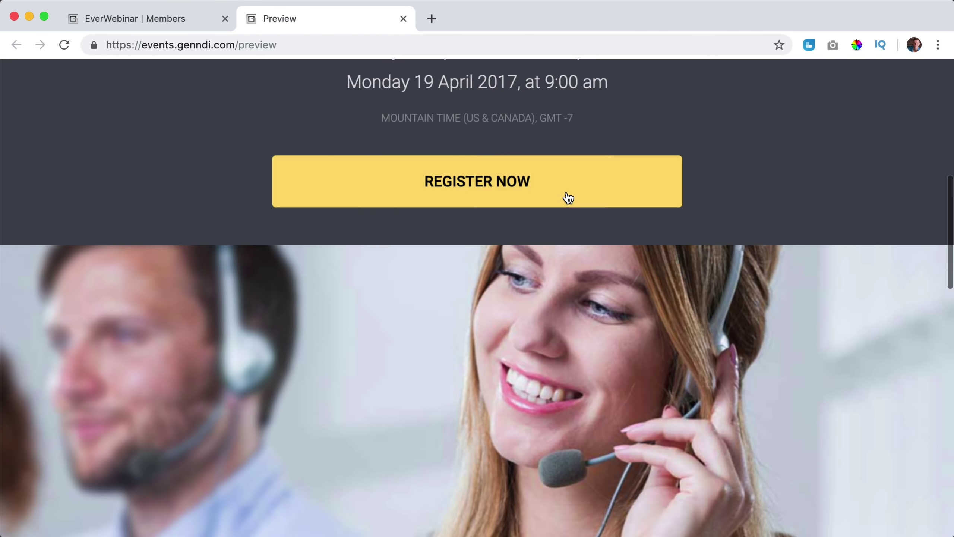
click(404, 18)
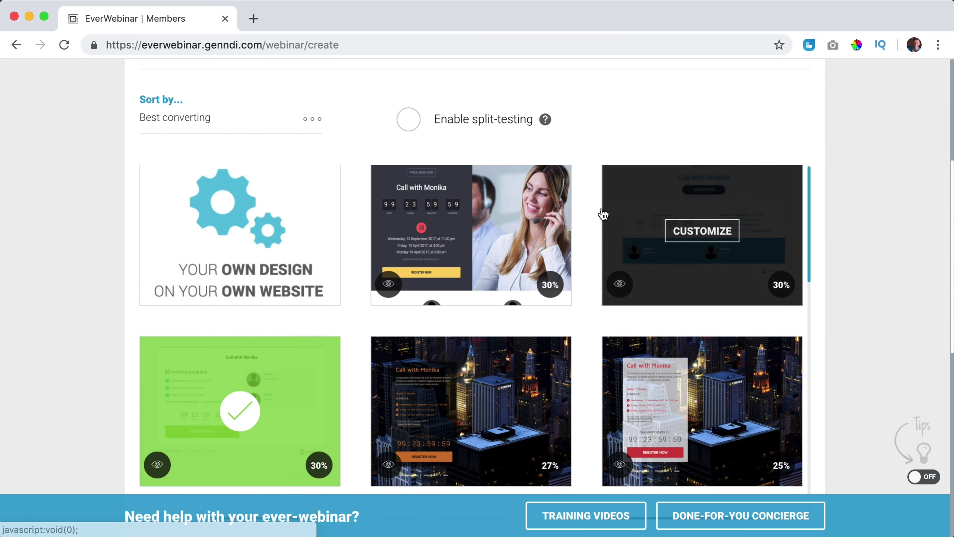
Start customizing the 19% affiliate-marketing video template.
scroll(601, 212, down, 3)
scroll(603, 214, down, 8)
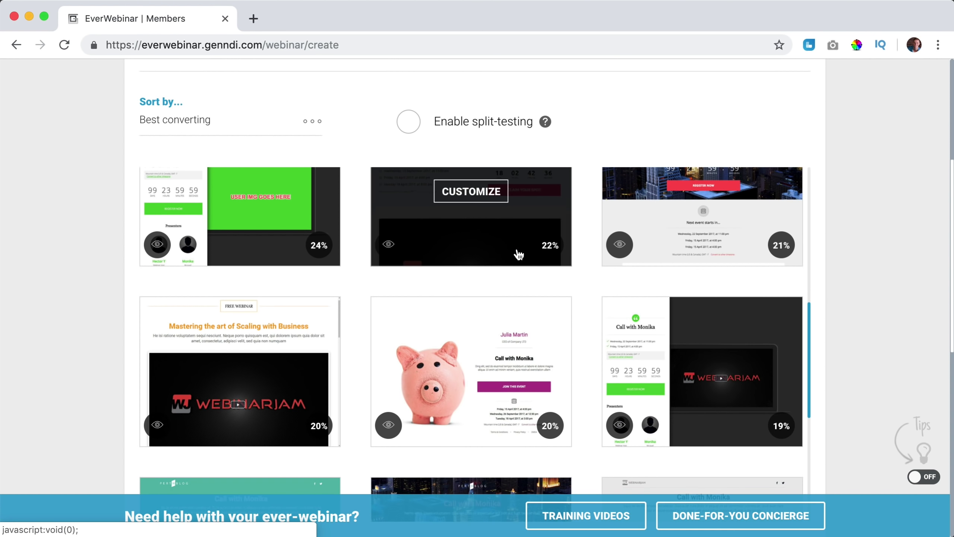
scroll(613, 250, down, 2)
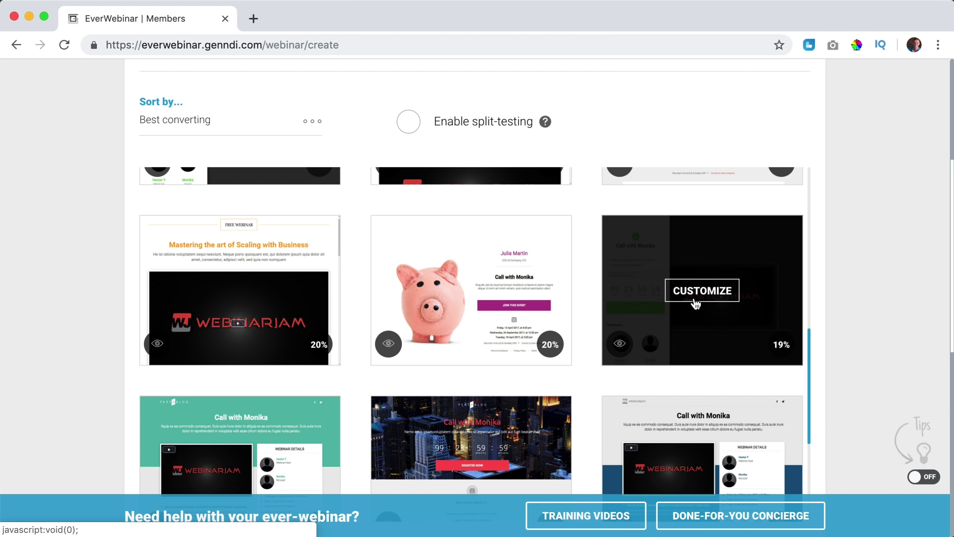
click(702, 296)
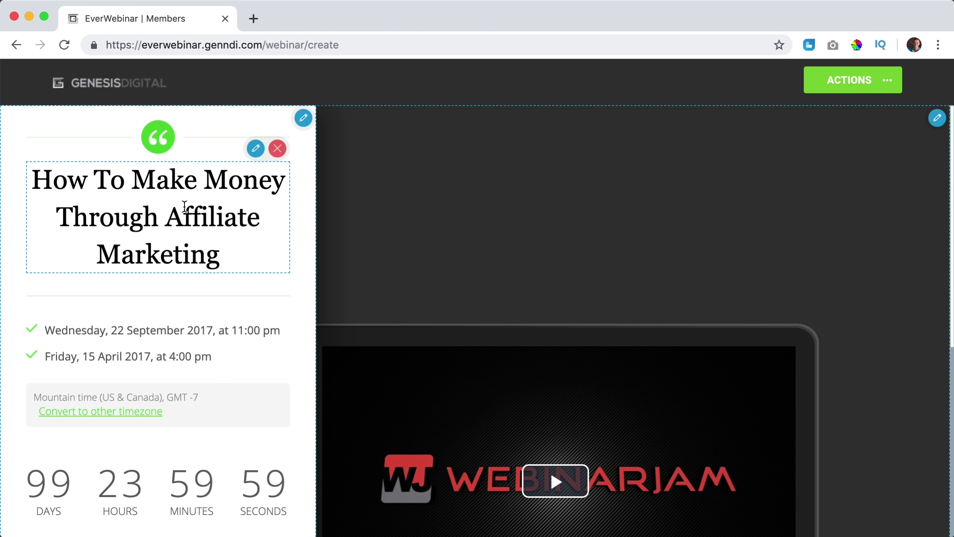
scroll(192, 213, down, 3)
scroll(160, 310, down, 2)
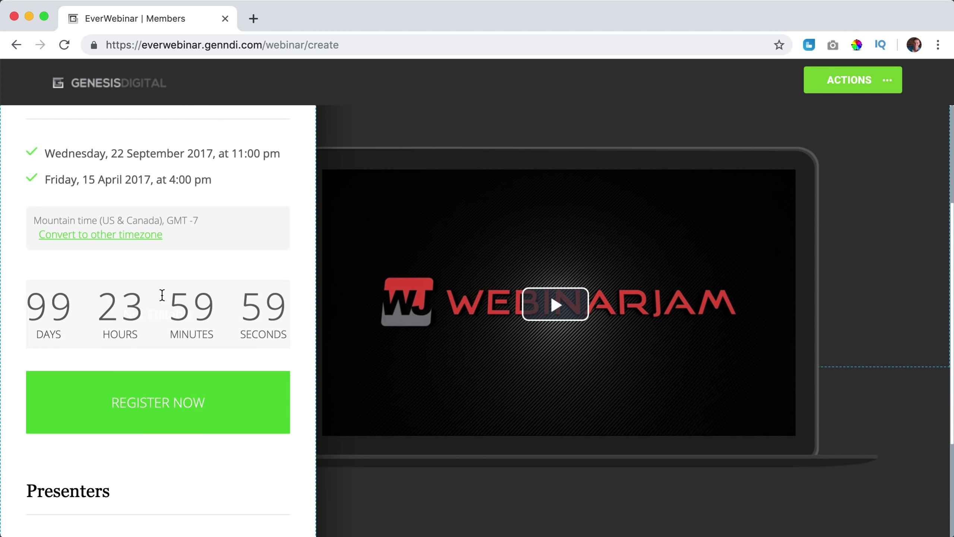
scroll(159, 292, up, 4)
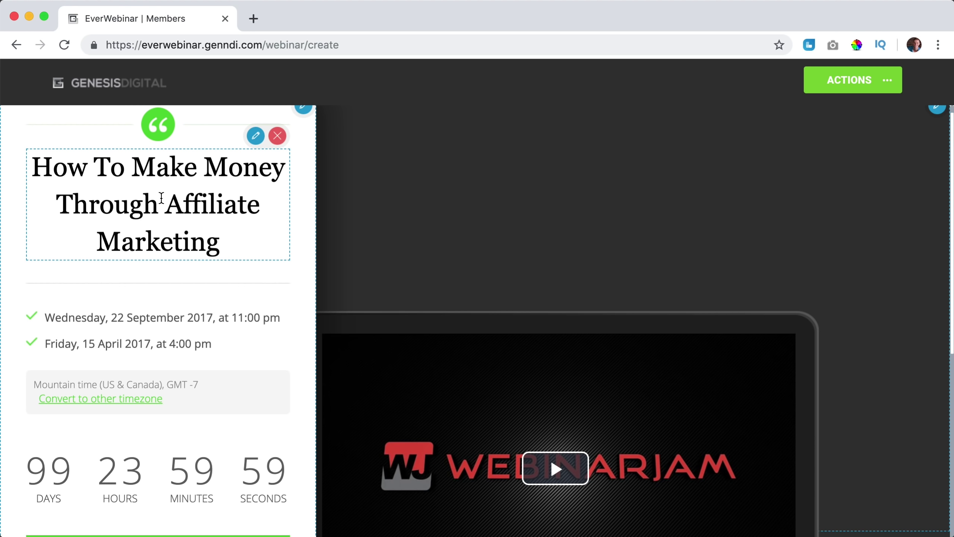
scroll(159, 203, down, 8)
scroll(500, 388, up, 4)
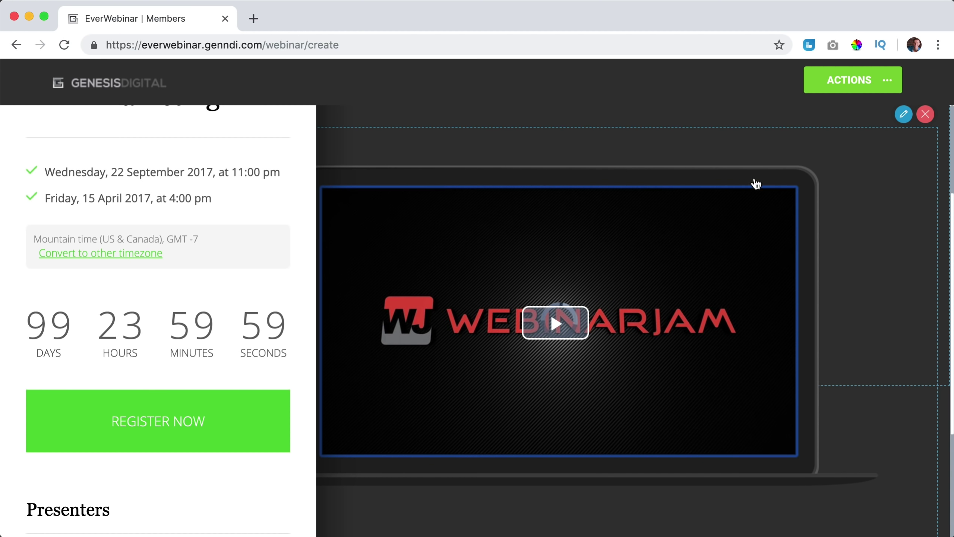
Bring up the video block's Video URL setting and start a new browser tab.
click(902, 118)
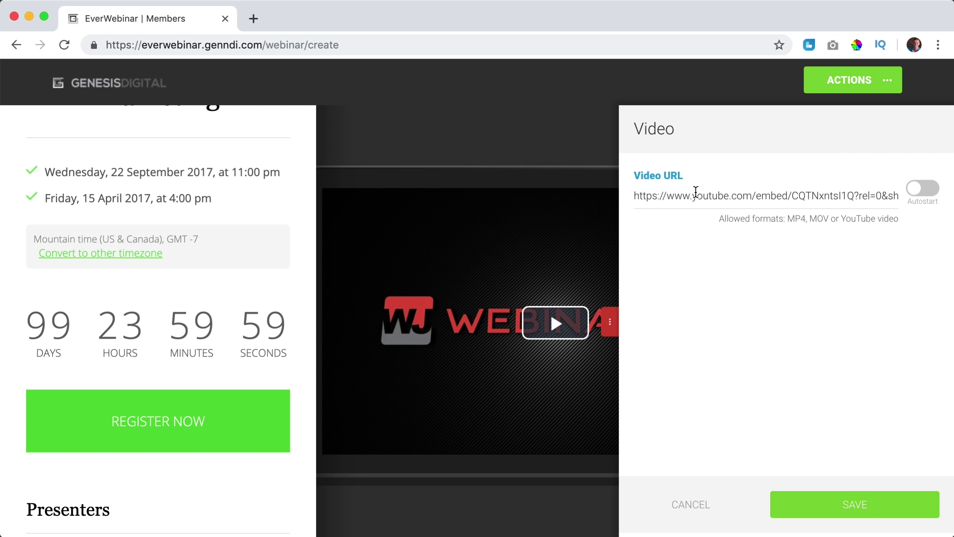
click(696, 192)
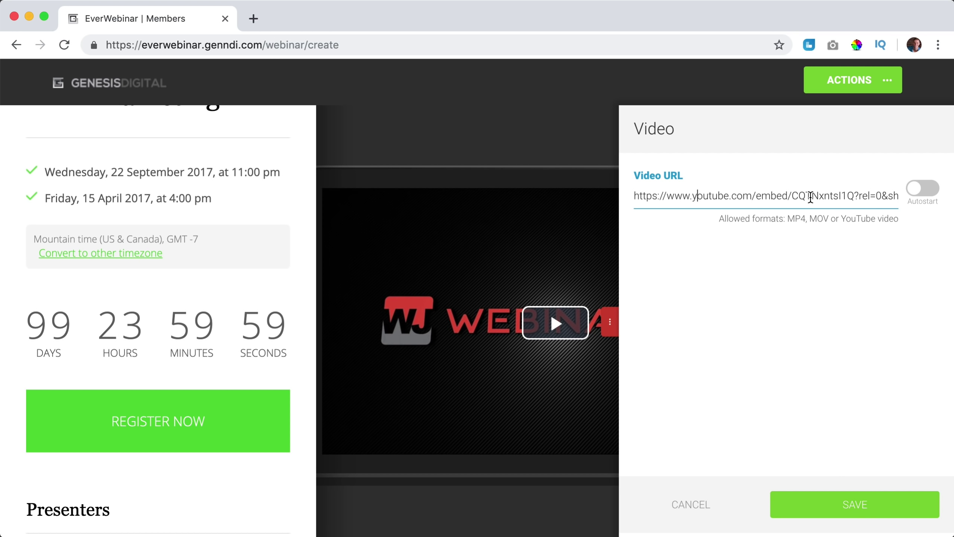
click(253, 18)
On youtube.com, upload 'invitation webinar.mp4' as an Unlisted video.
text(youtube.)
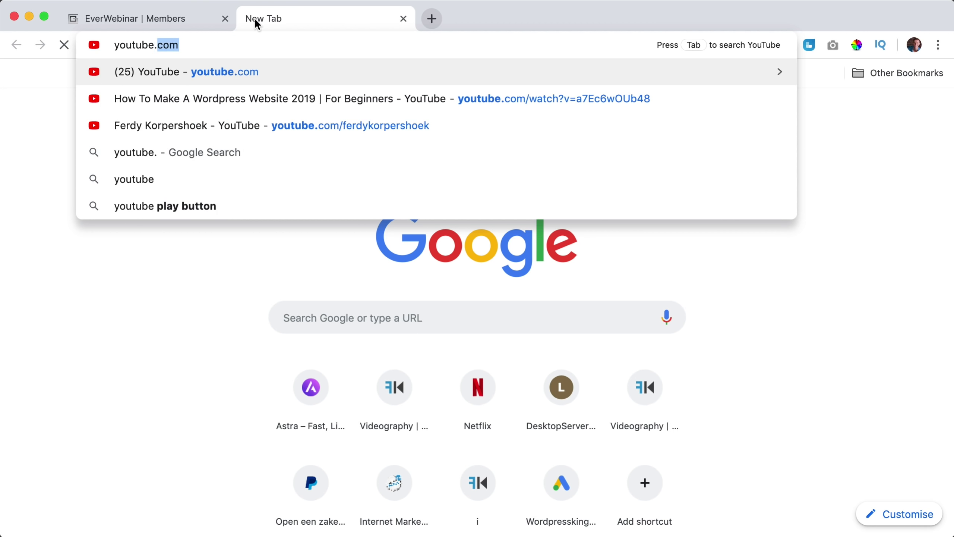
text(com)
key(Return)
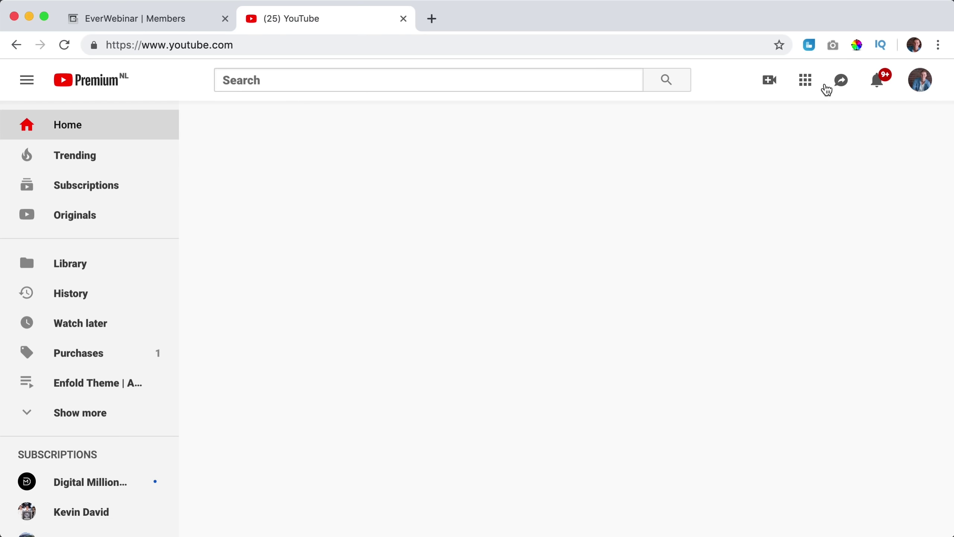
click(770, 121)
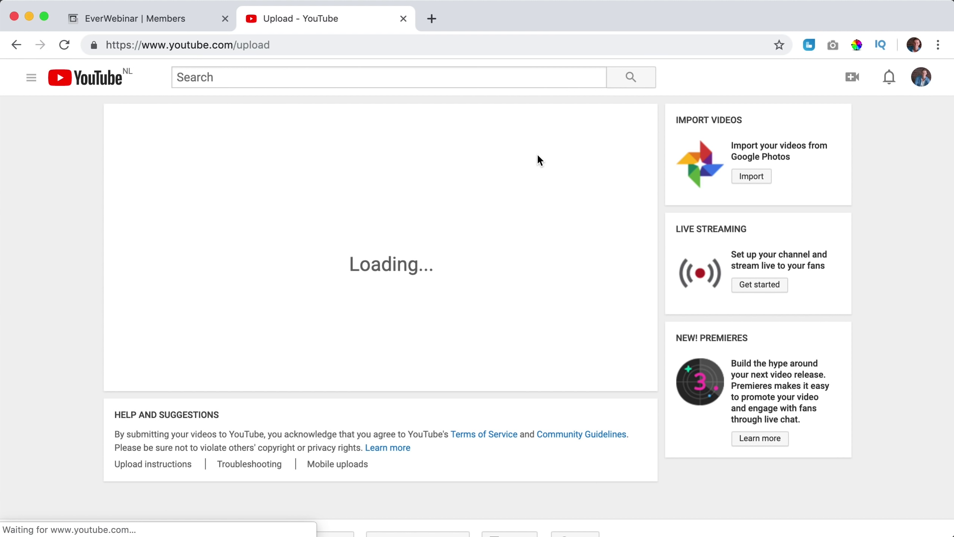
click(378, 307)
click(393, 350)
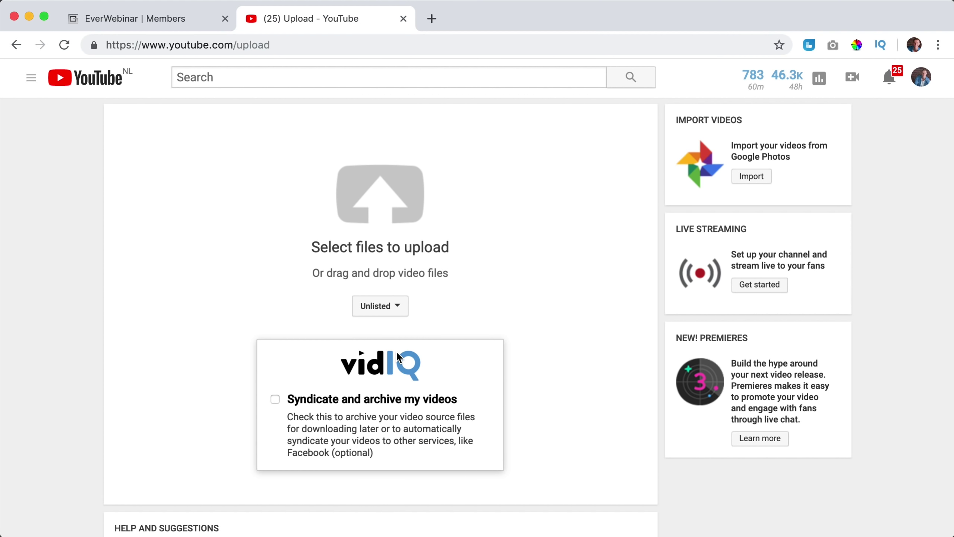
click(377, 210)
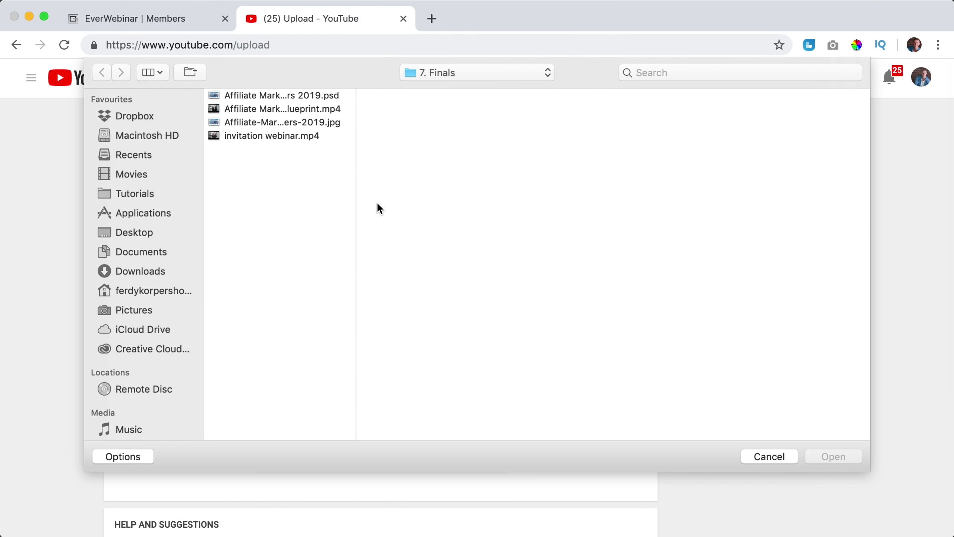
click(273, 136)
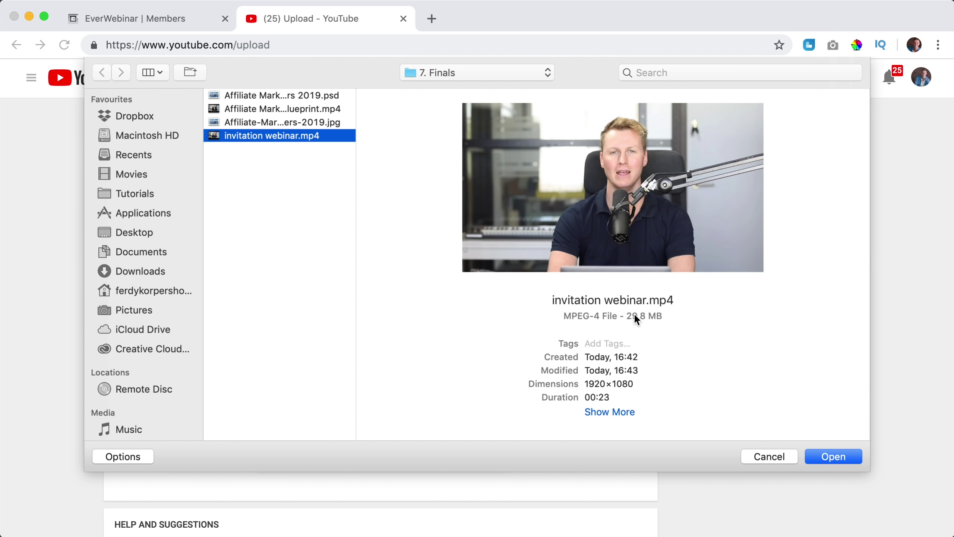
click(816, 453)
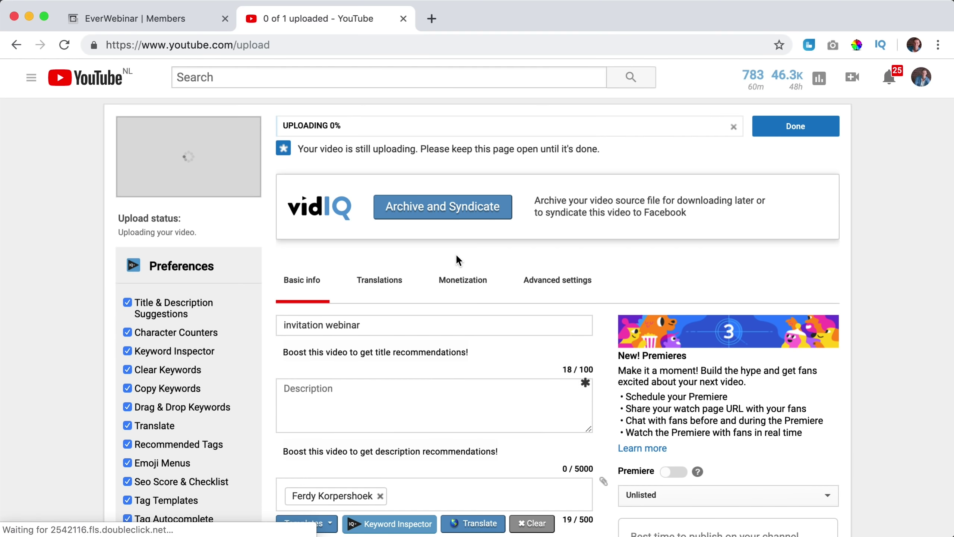
Copy the video's watch link without '&feature=youtu.be', then finish the upload details.
super+click(172, 257)
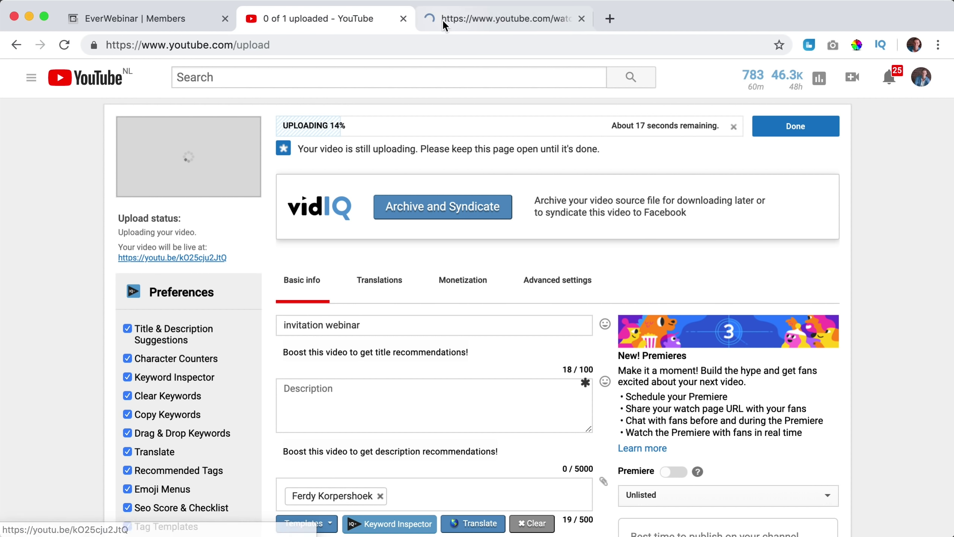
click(467, 18)
click(463, 42)
click(347, 44)
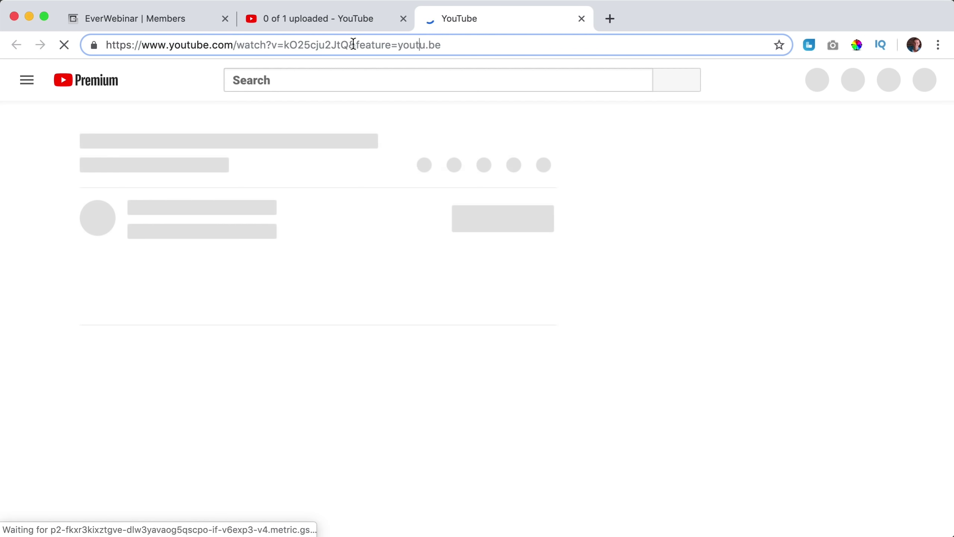
drag(349, 45, 471, 44)
key(BackSpace)
key(super+a)
key(super+c)
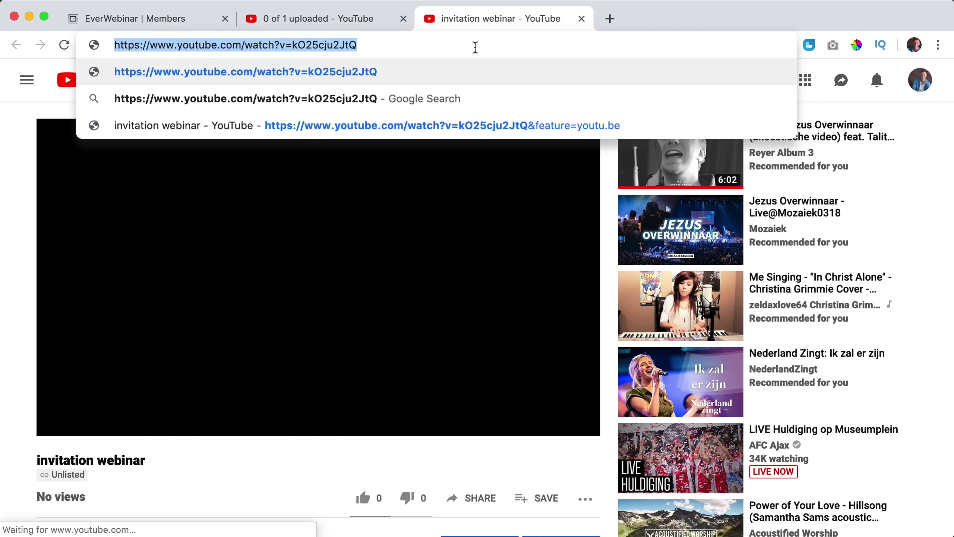
click(582, 18)
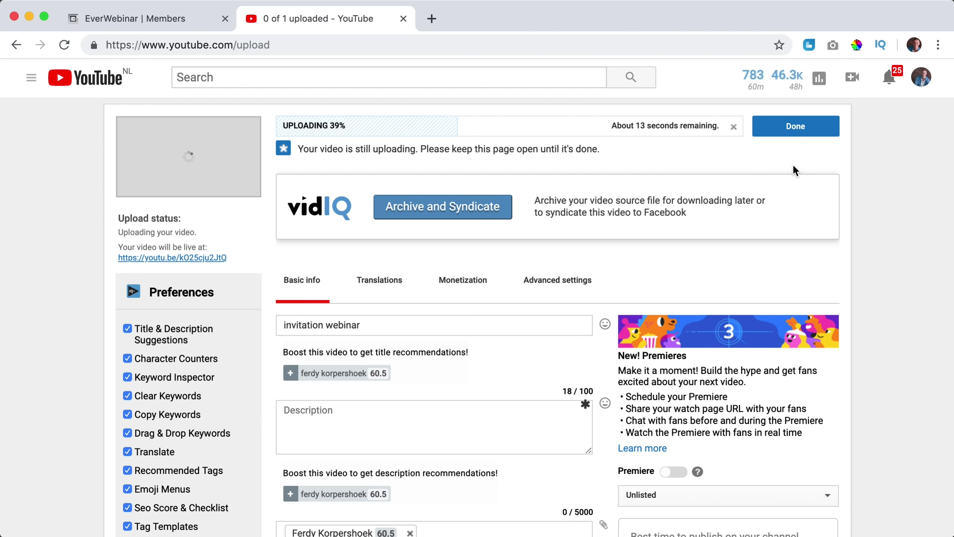
click(804, 126)
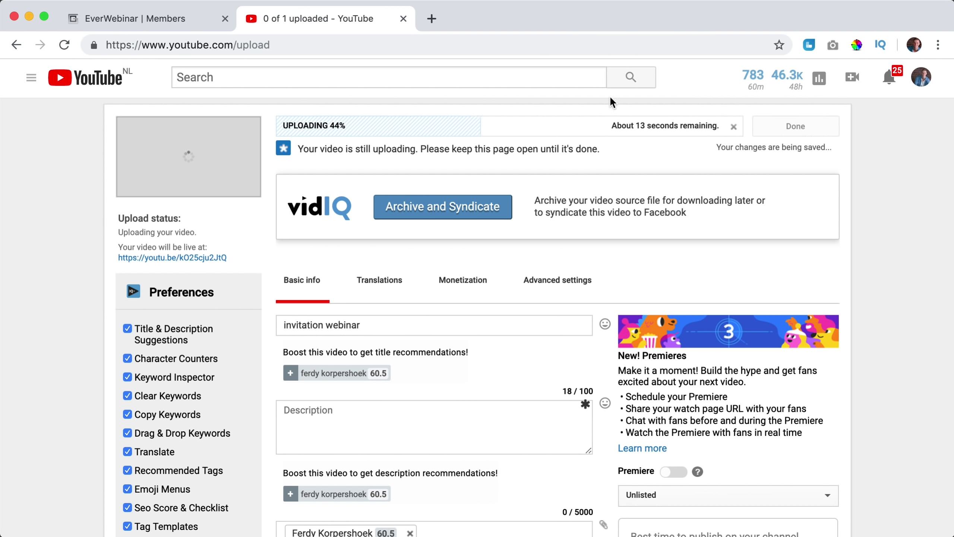
click(171, 24)
Paste the new YouTube watch URL into Video URL, enable Autostart, and save.
triple_click(726, 195)
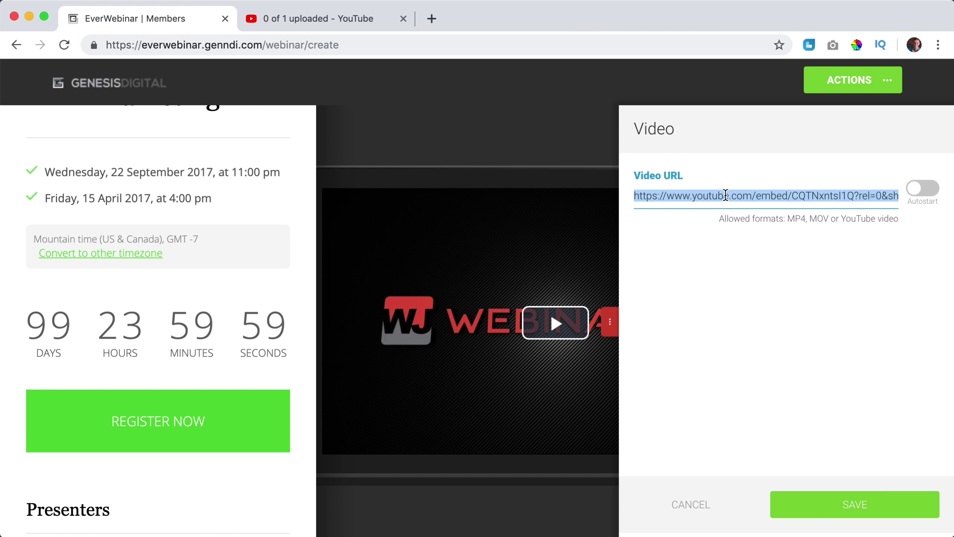
key(super+v)
click(921, 189)
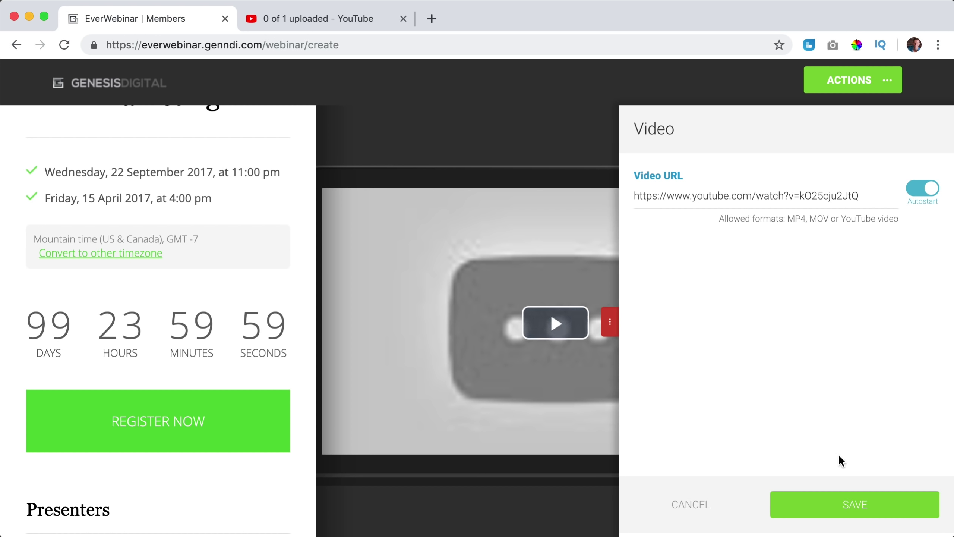
click(860, 510)
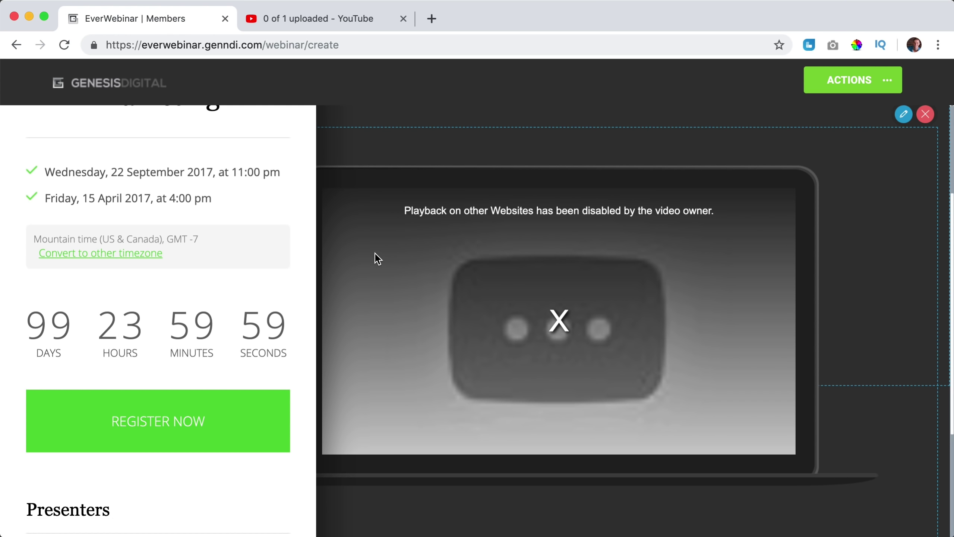
scroll(412, 255, down, 10)
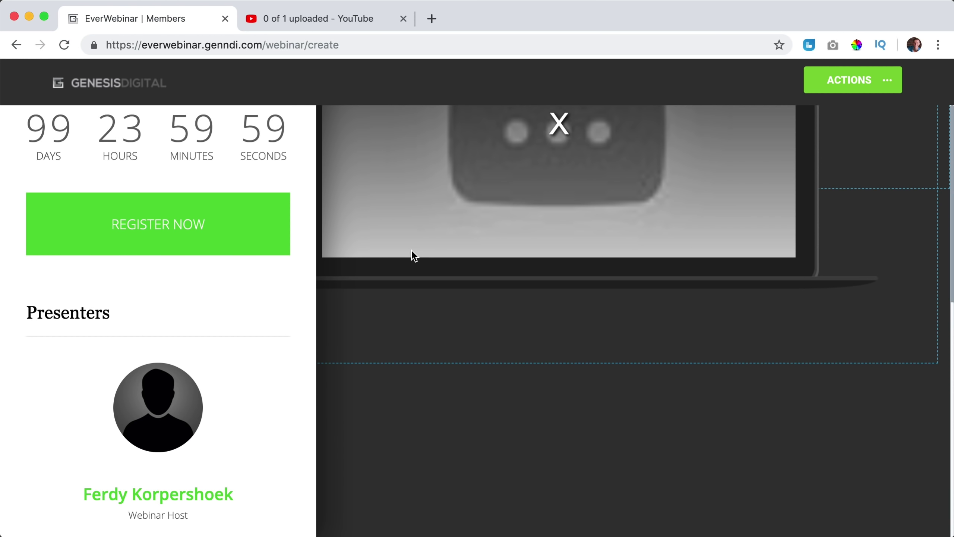
scroll(412, 256, up, 10)
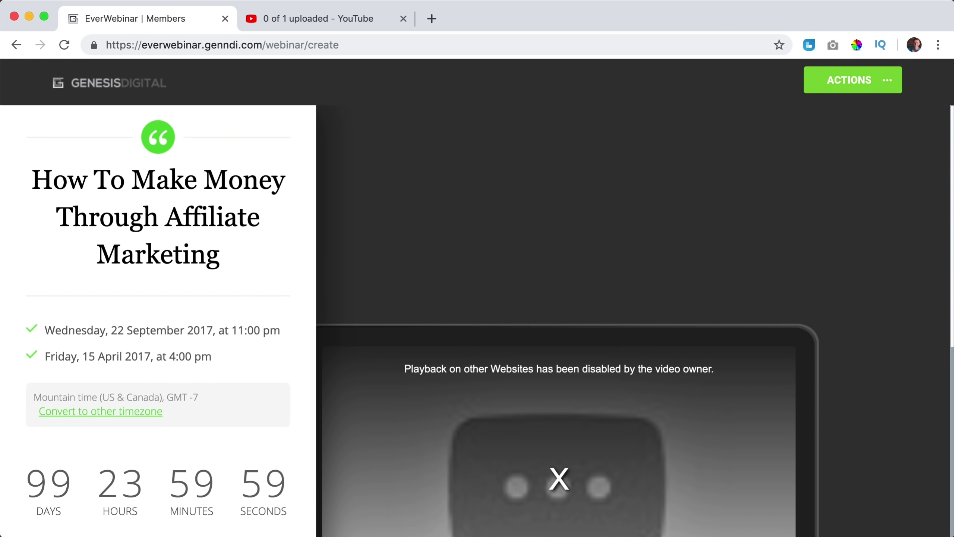
click(879, 85)
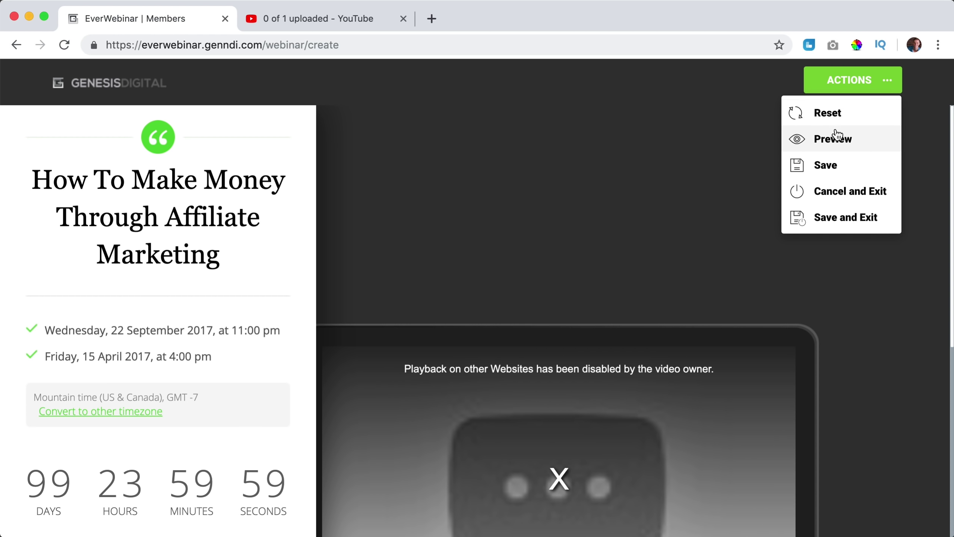
Save and exit the builder, then confirm the green registration template.
click(842, 220)
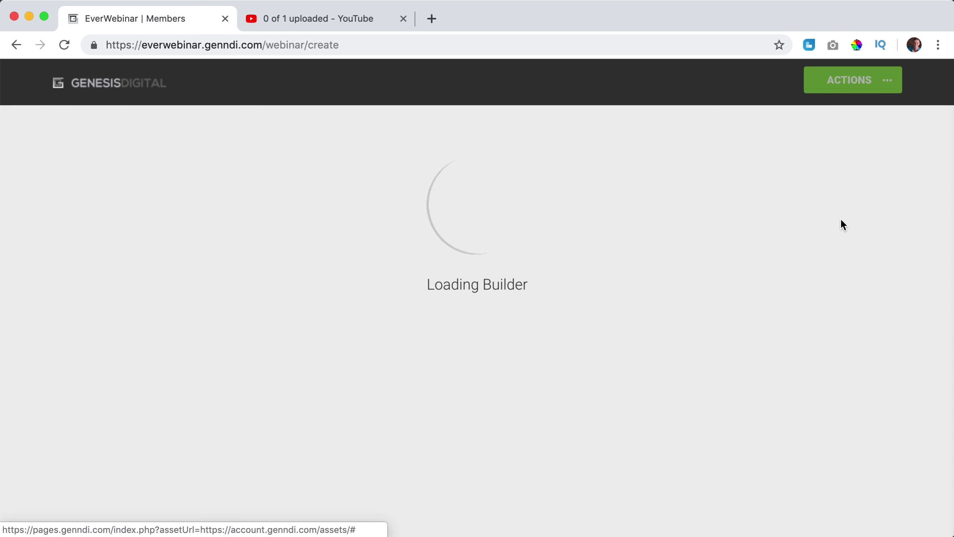
scroll(636, 219, down, 8)
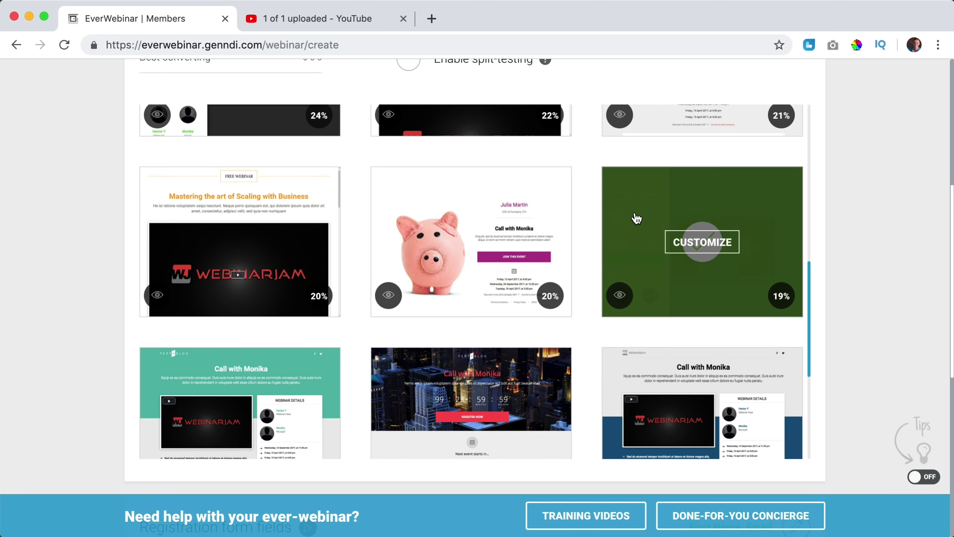
click(637, 218)
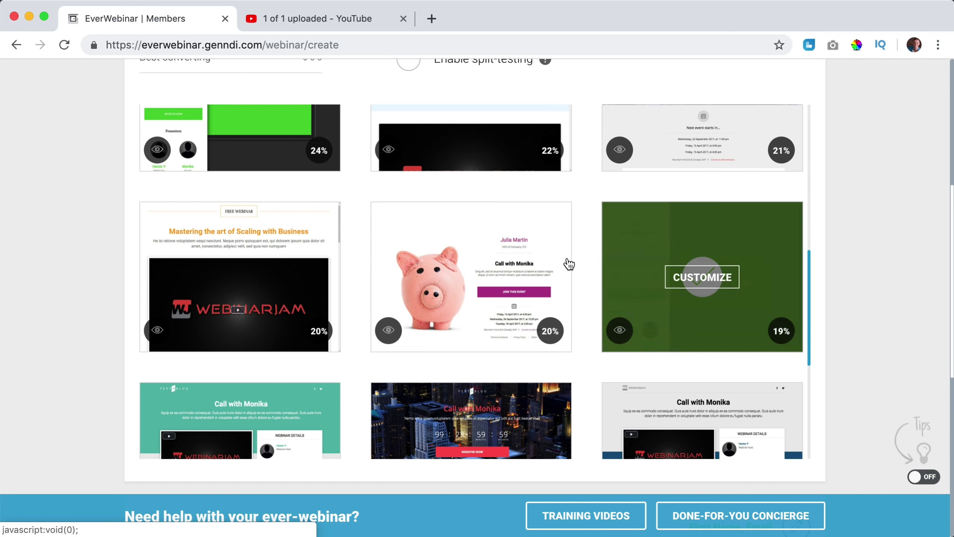
scroll(570, 263, up, 10)
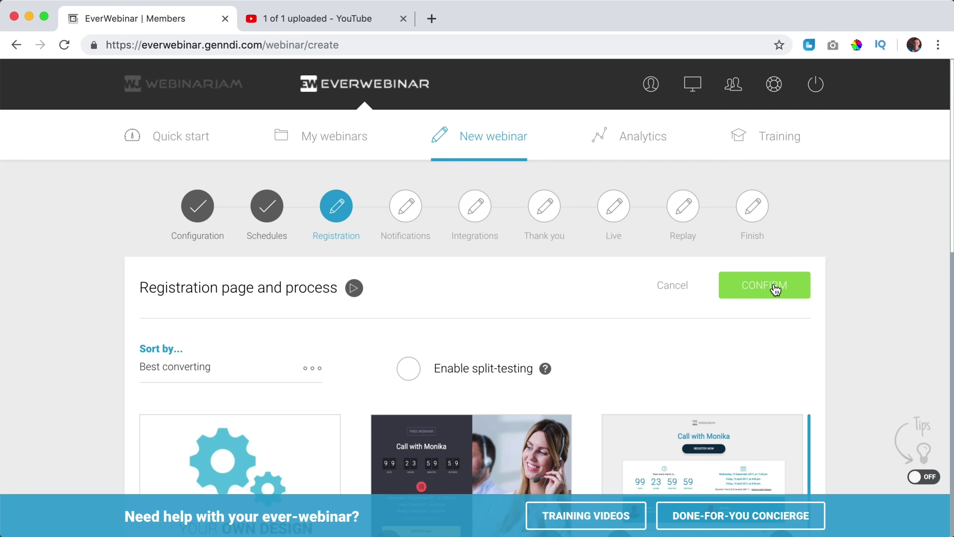
click(776, 289)
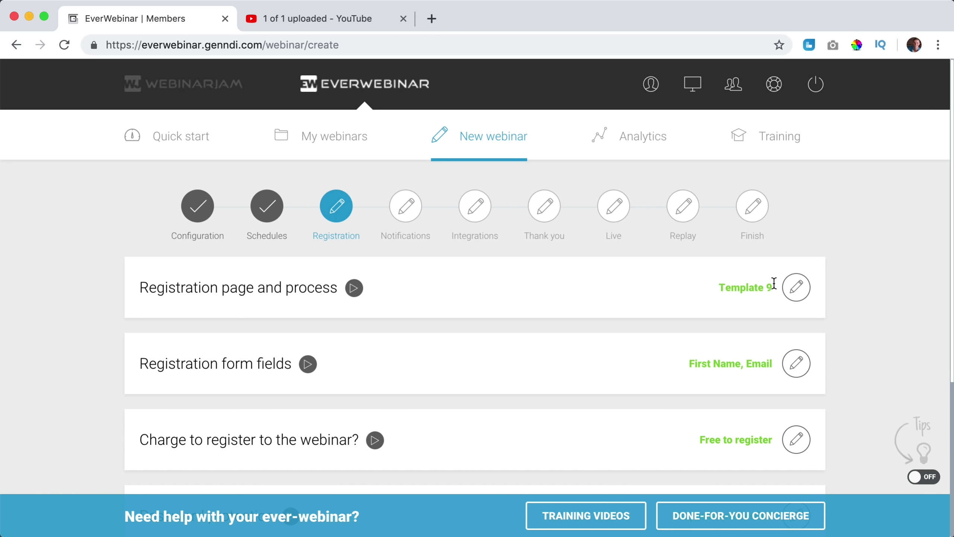
Enable split-testing and start customizing the dark template as variant B.
click(794, 290)
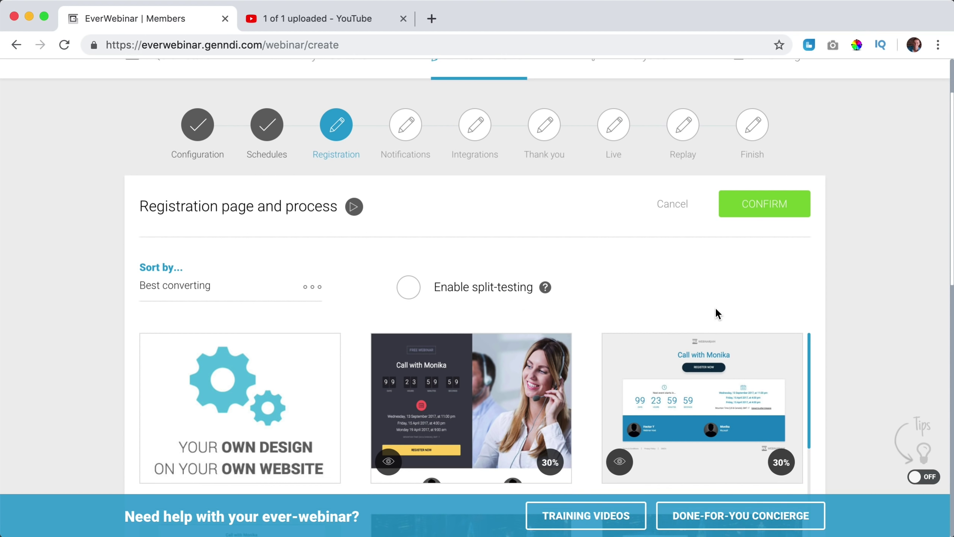
click(406, 293)
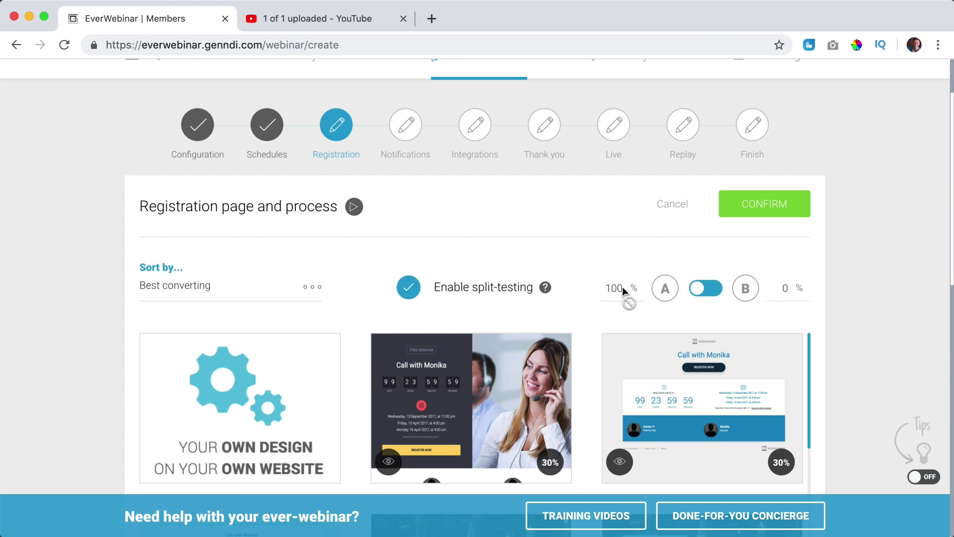
scroll(664, 292, down, 15)
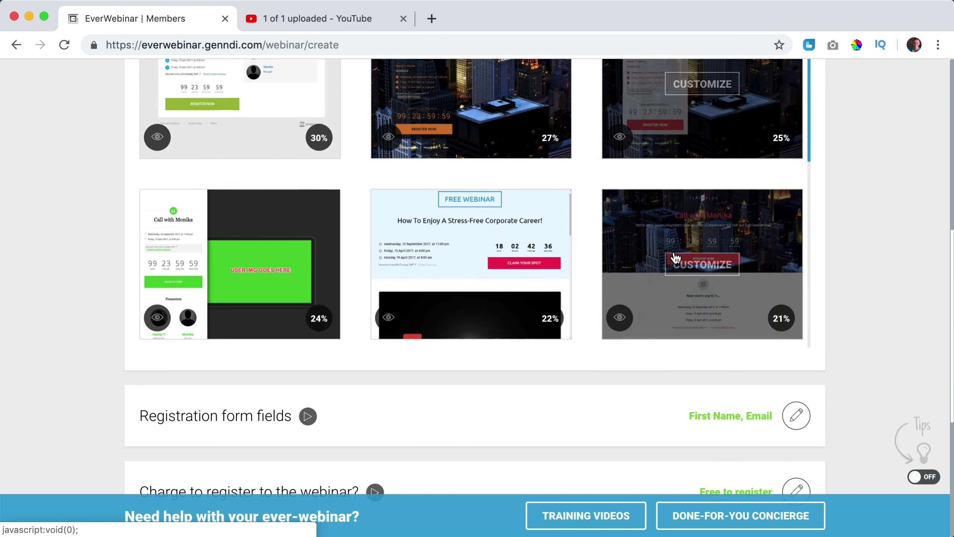
scroll(681, 266, up, 8)
scroll(690, 262, up, 10)
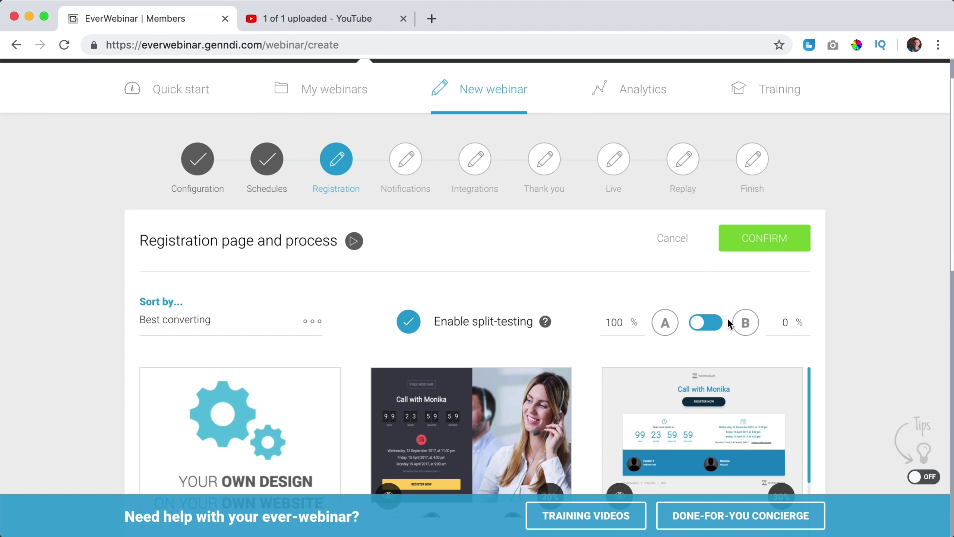
scroll(588, 331, down, 15)
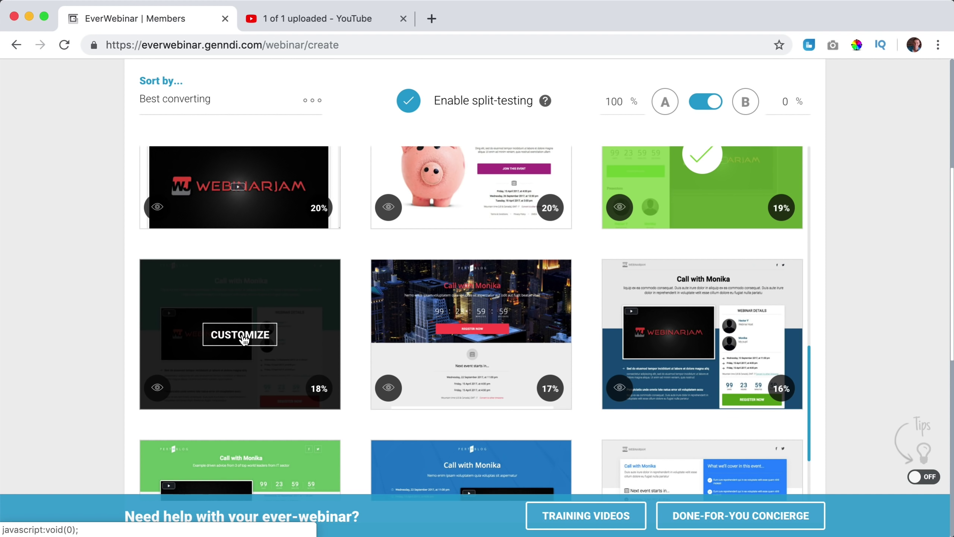
click(243, 337)
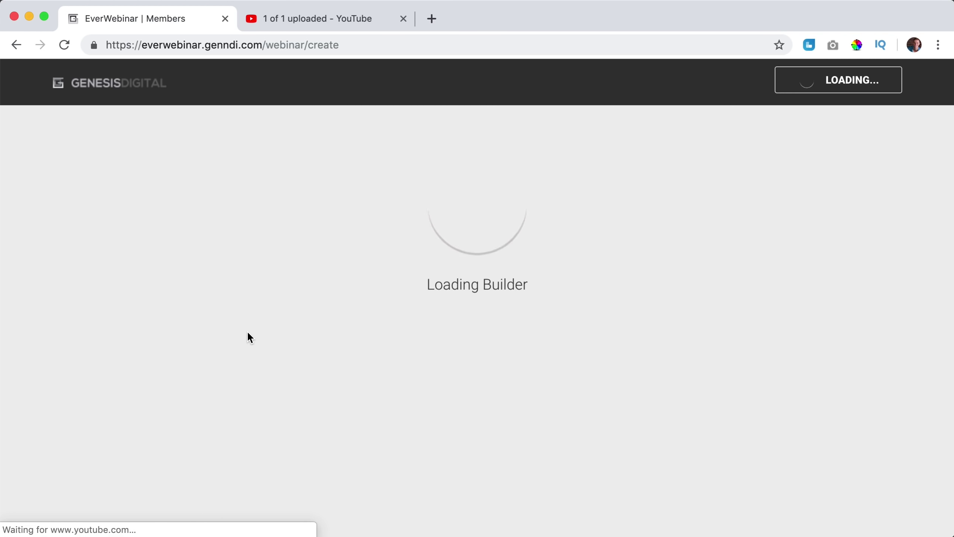
Set variant B's video to the new YouTube link with autostart on.
scroll(251, 335, down, 3)
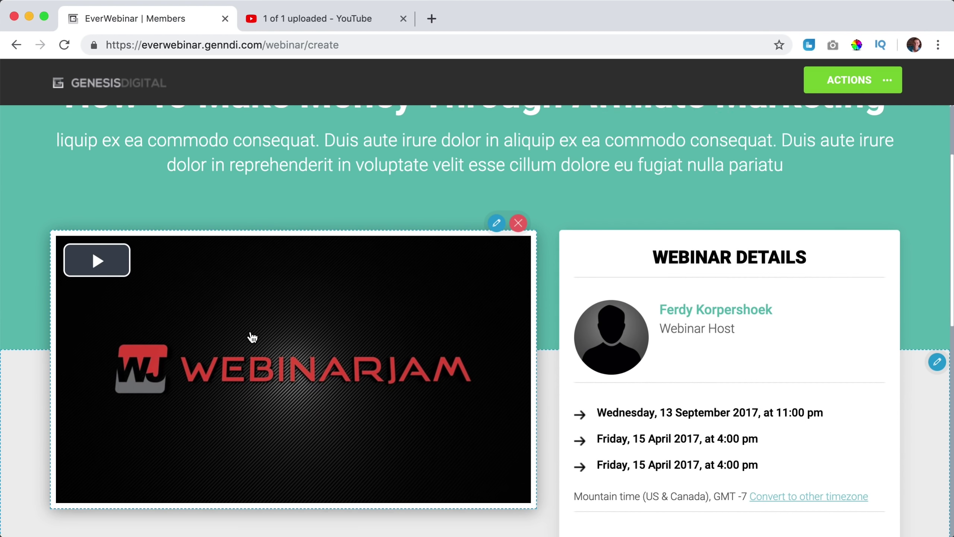
click(496, 216)
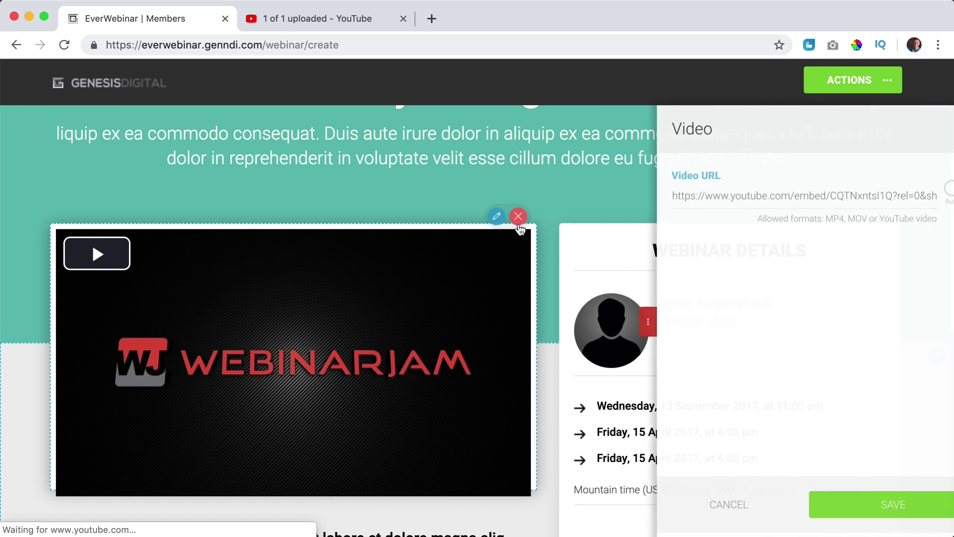
triple_click(750, 194)
text(https://www.youtube.com/watch?v=kO25cju2JtQ)
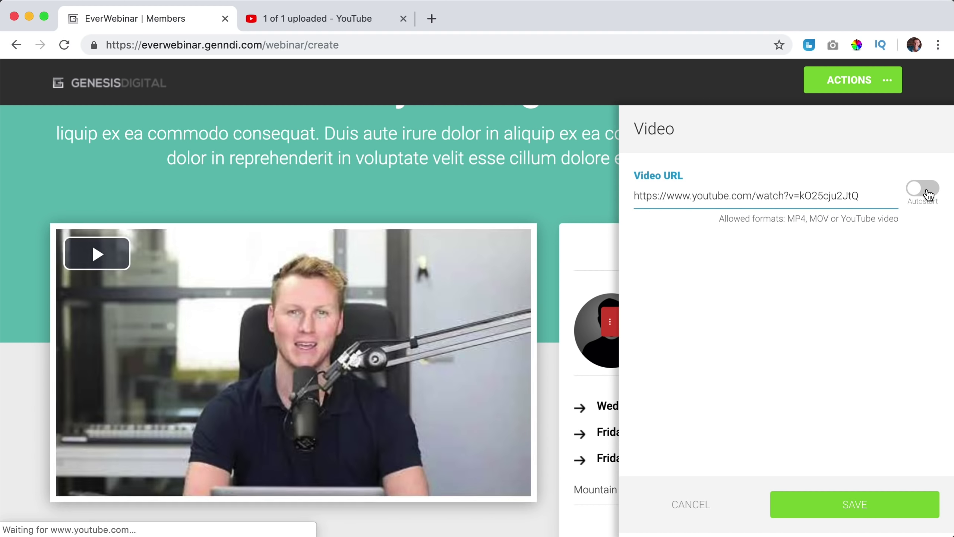
click(922, 188)
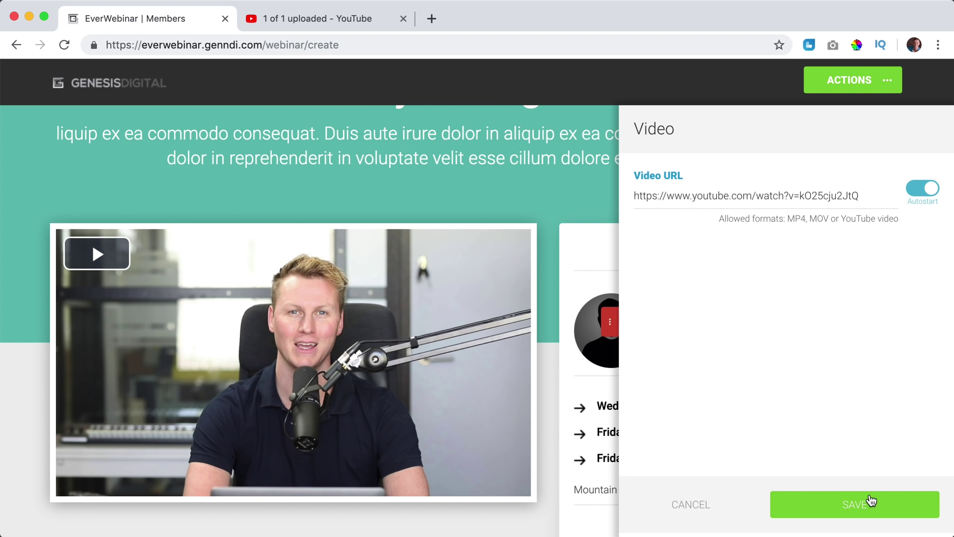
click(864, 504)
Delete the placeholder subtitle paragraph and the PERTH BLOG logo.
scroll(661, 375, up, 3)
click(866, 199)
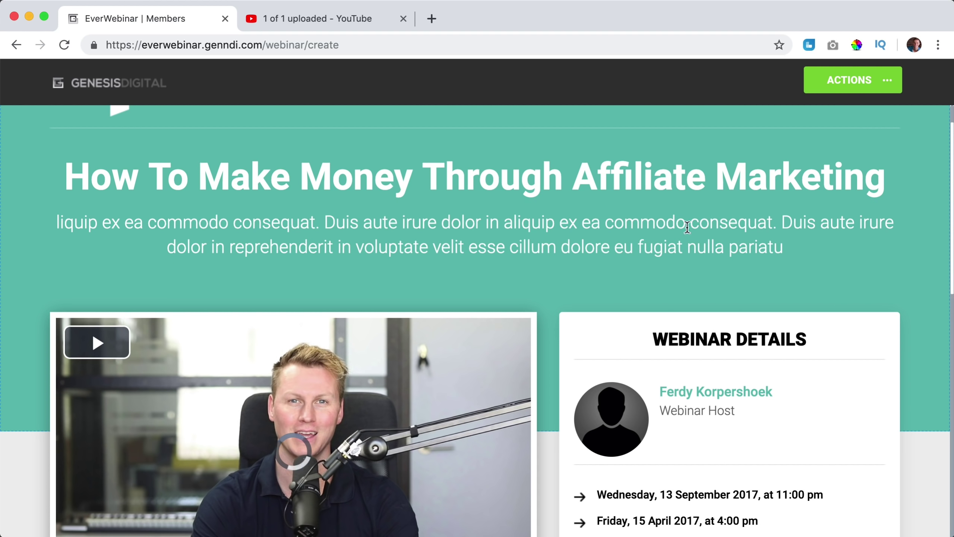
click(920, 222)
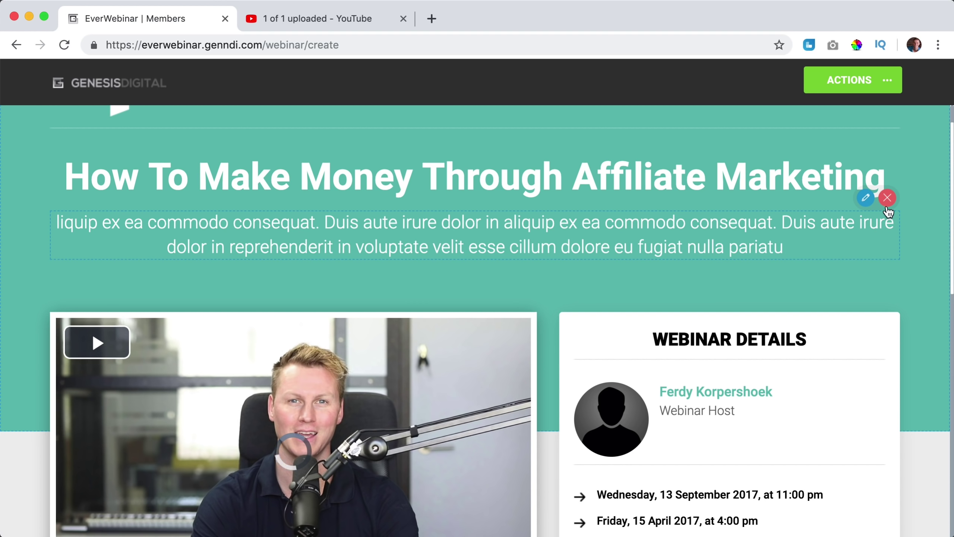
click(887, 203)
scroll(656, 227, up, 2)
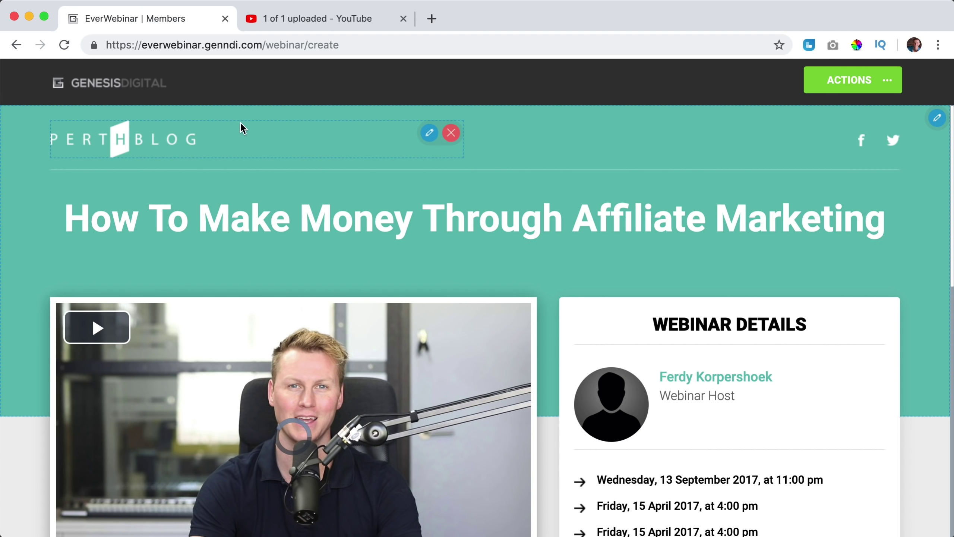
click(452, 132)
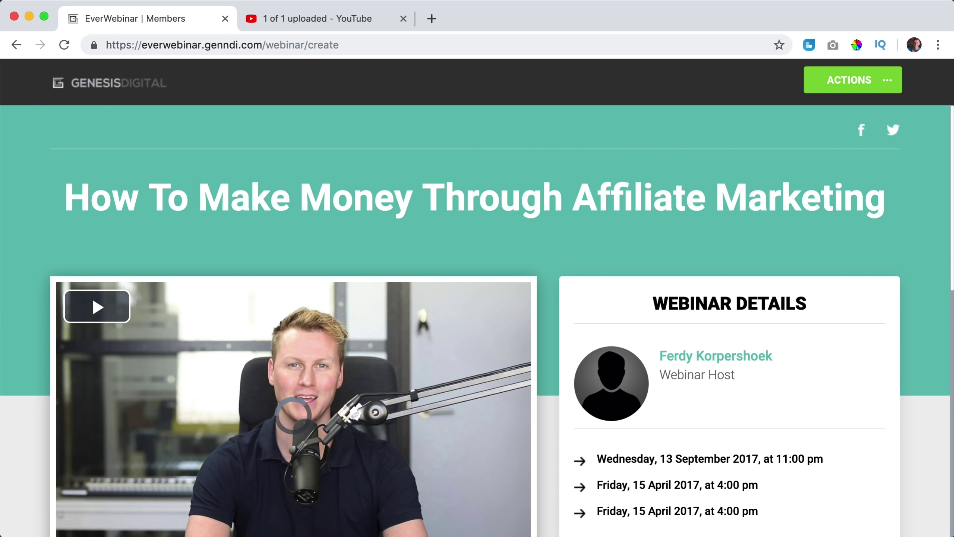
Delete the social media icons row and the text block, then save and exit.
click(887, 110)
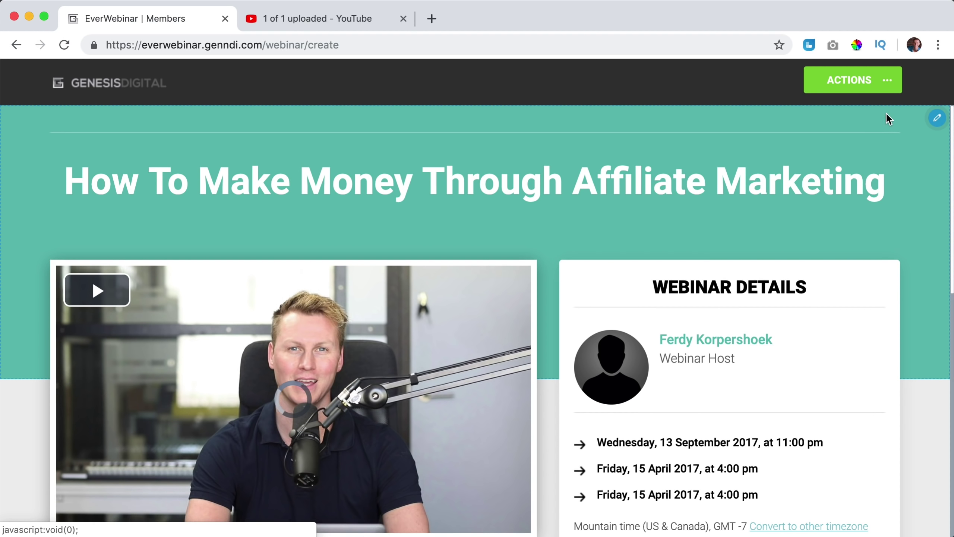
scroll(525, 286, down, 14)
click(525, 279)
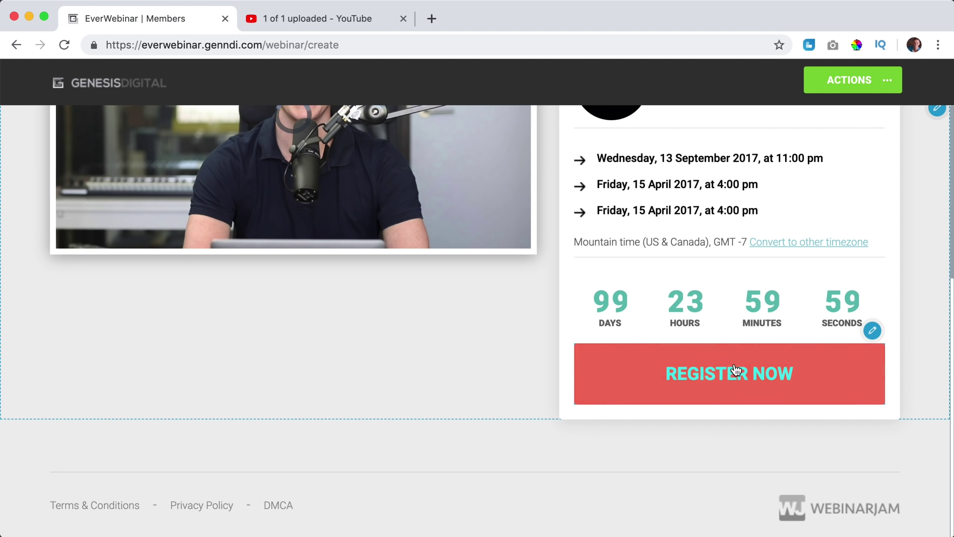
scroll(484, 355, up, 1)
scroll(483, 355, up, 5)
scroll(533, 352, down, 6)
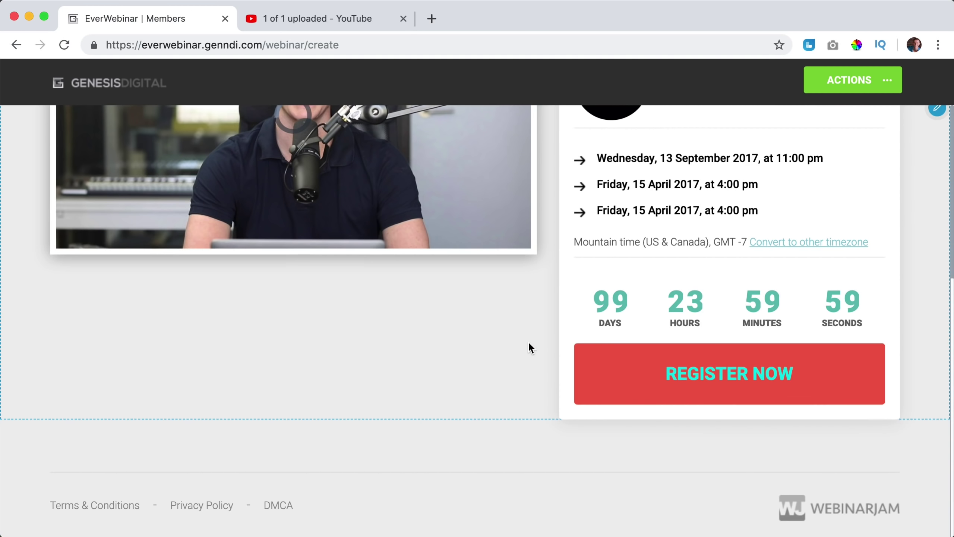
scroll(563, 301, up, 9)
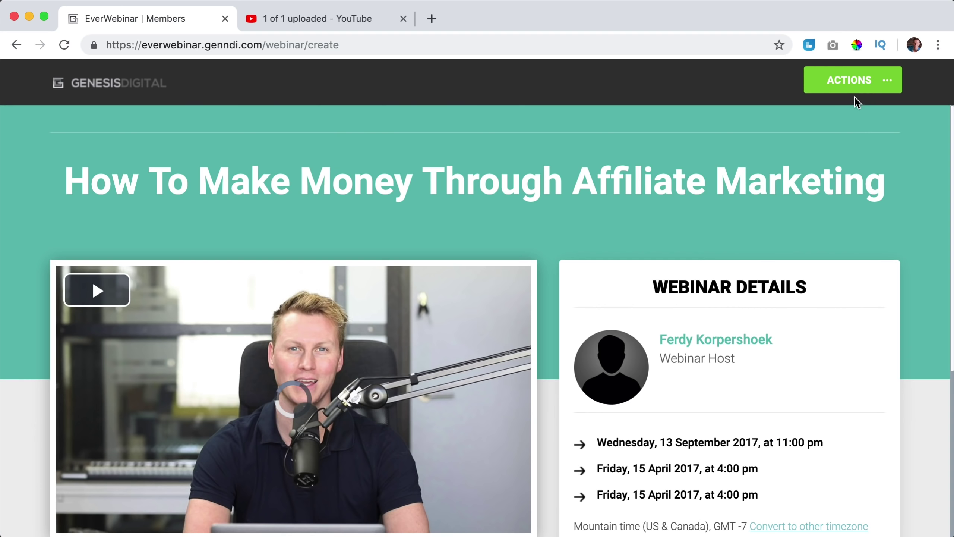
click(879, 85)
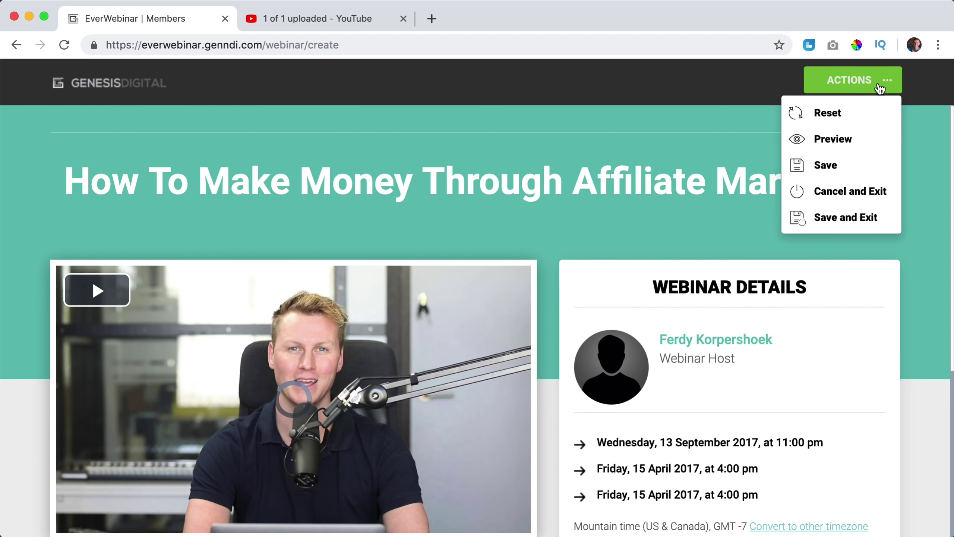
click(836, 219)
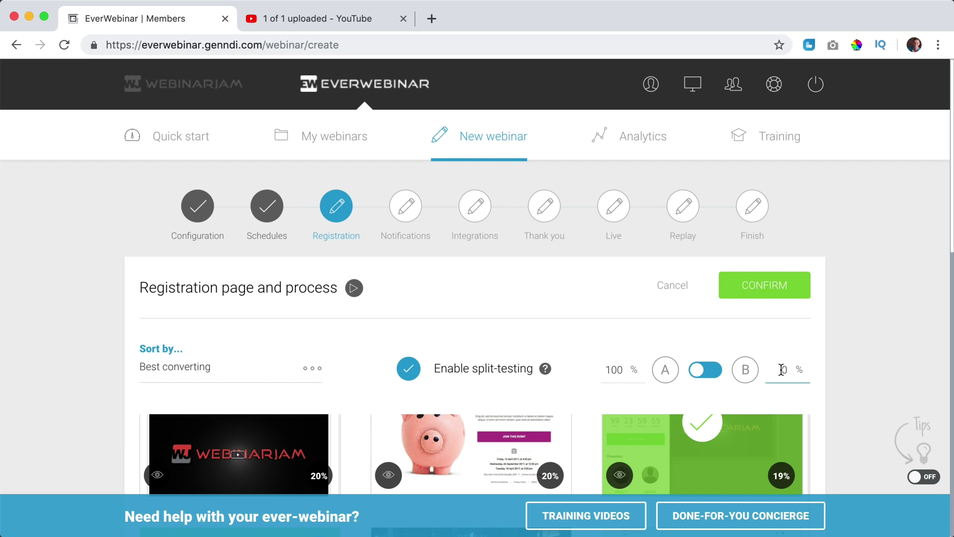
Split registrations 50% to template A and 50% to template B (Templates 9 and 13) and confirm.
key(Tab)
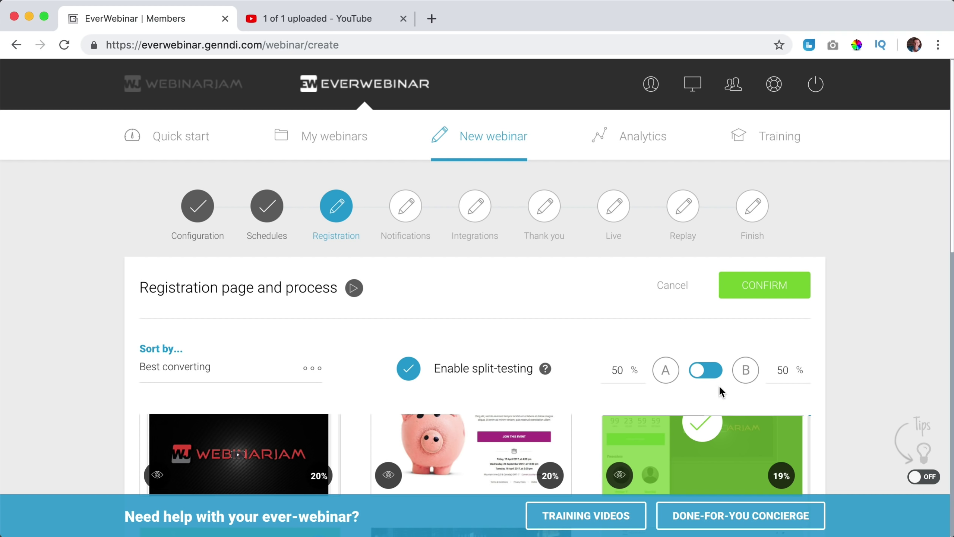
click(756, 291)
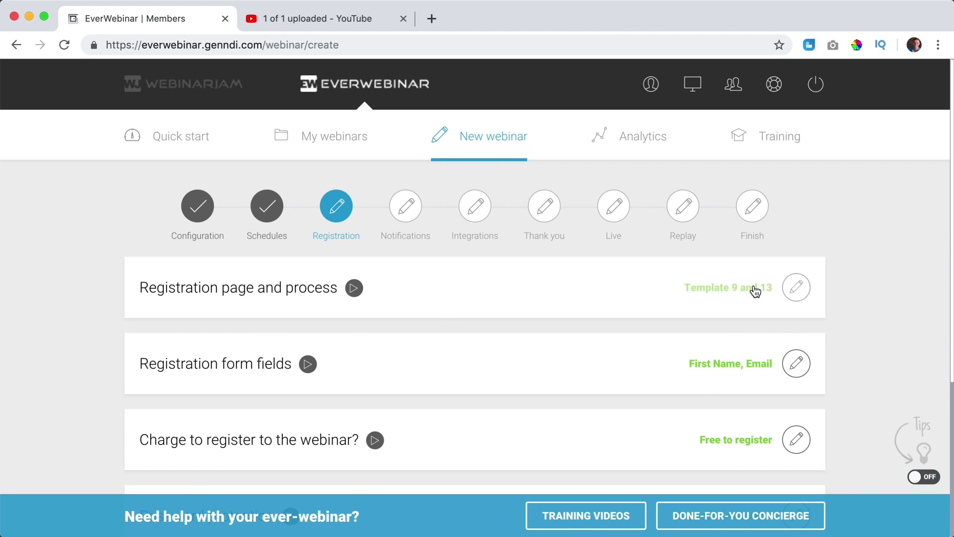
Add and remove the Last name and Phone number fields, leaving only First Name and Email, and confirm.
click(793, 365)
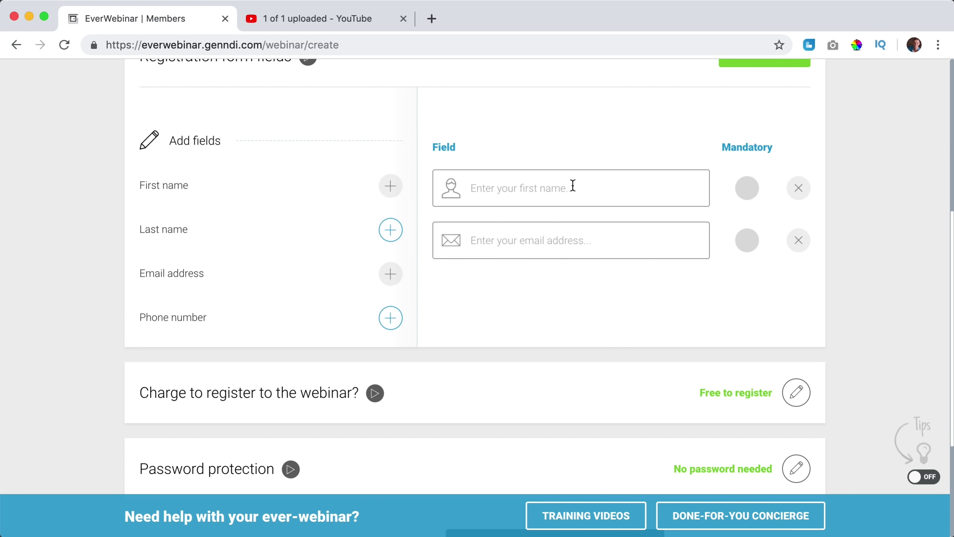
scroll(669, 205, down, 1)
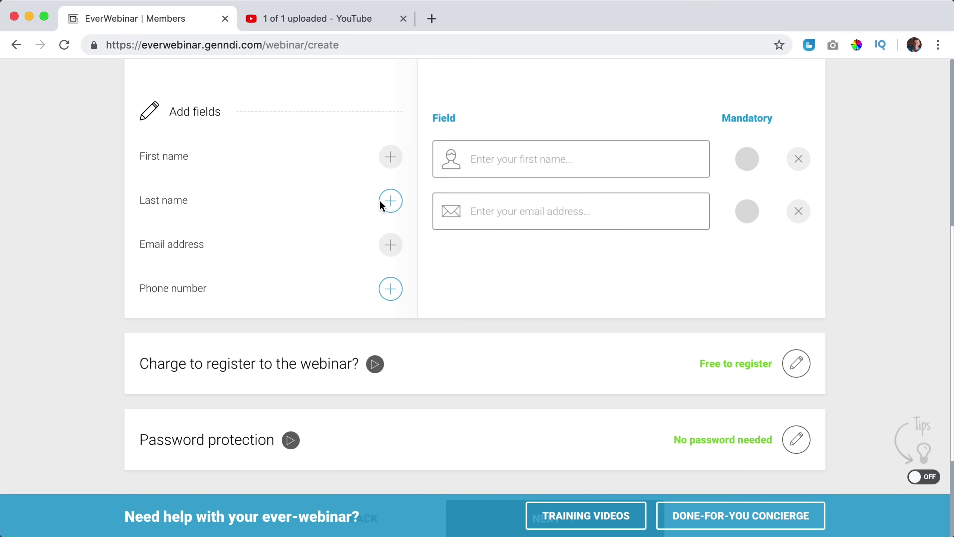
click(390, 205)
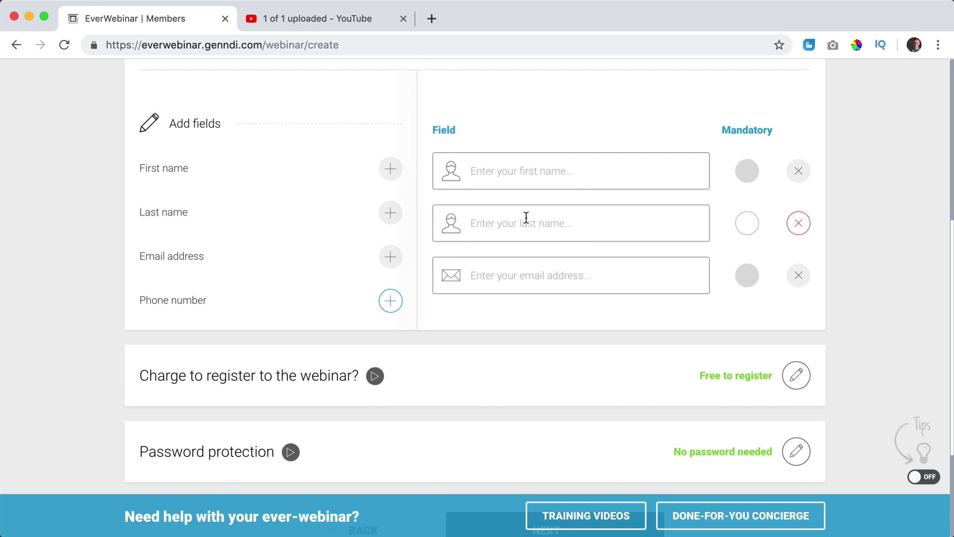
click(798, 223)
click(391, 301)
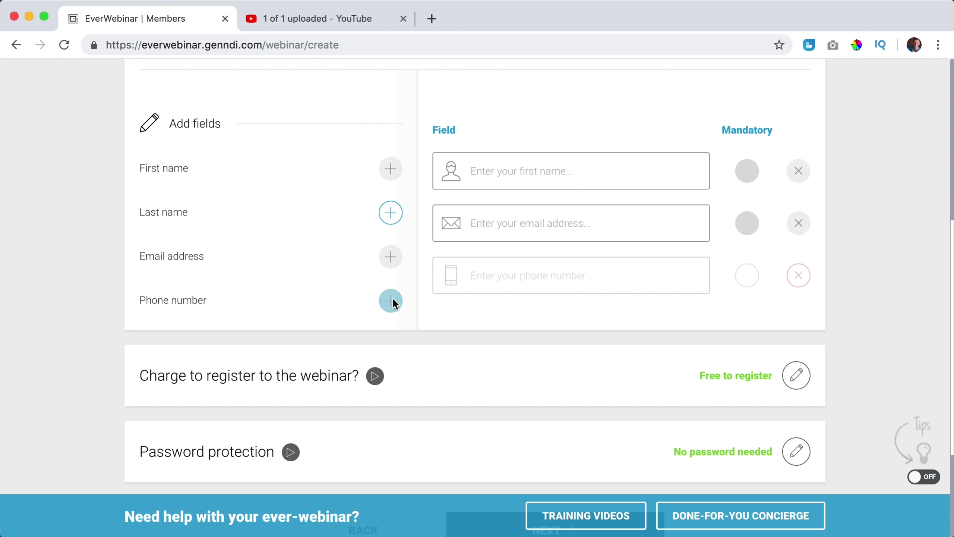
click(742, 287)
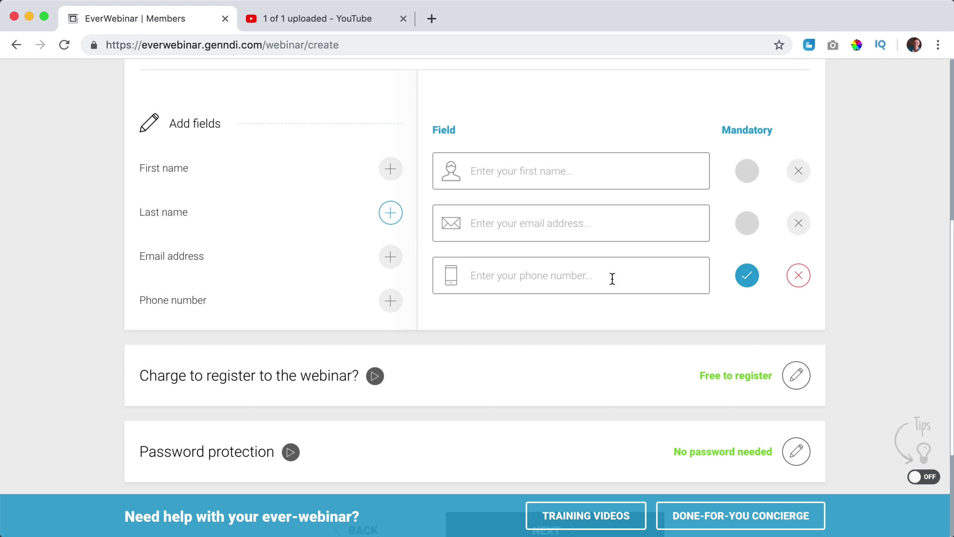
click(748, 282)
click(799, 280)
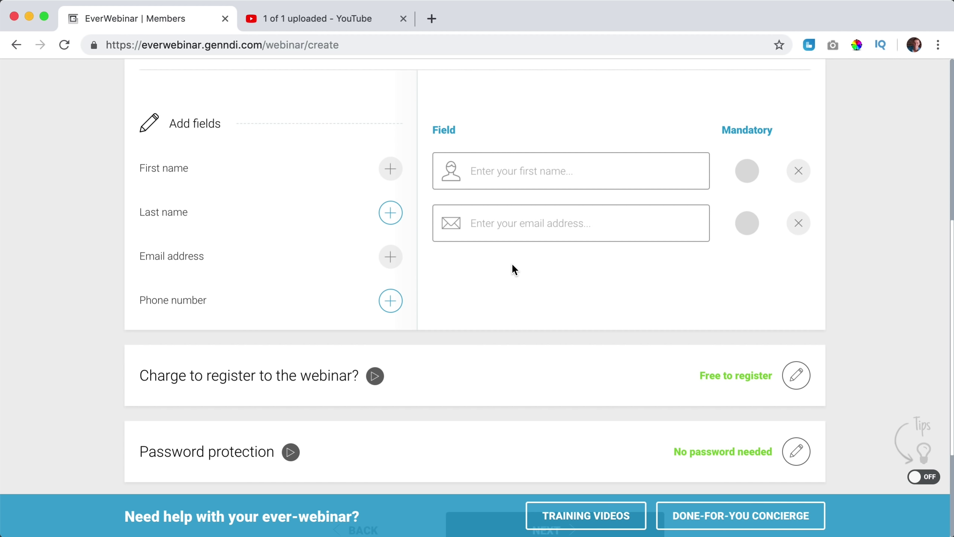
scroll(513, 265, down, 3)
scroll(581, 230, up, 7)
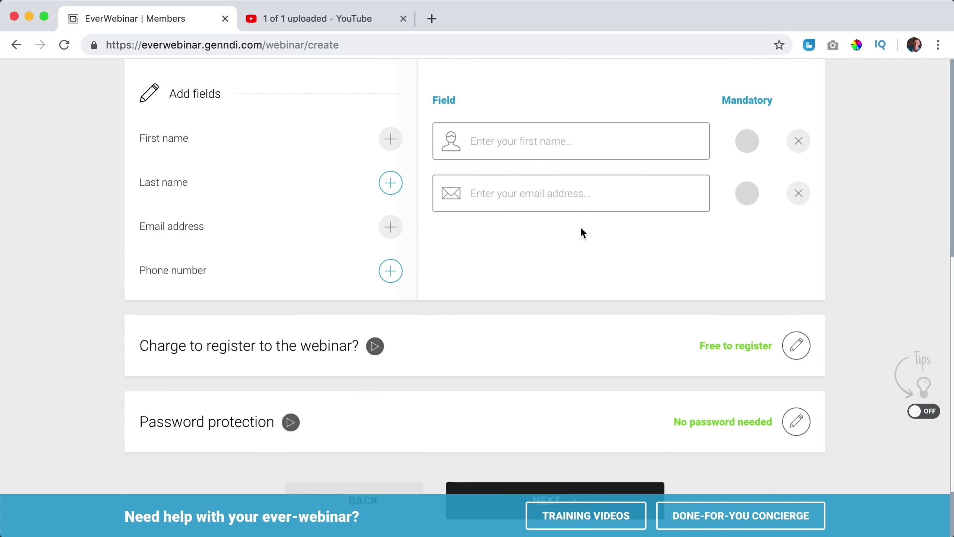
click(750, 198)
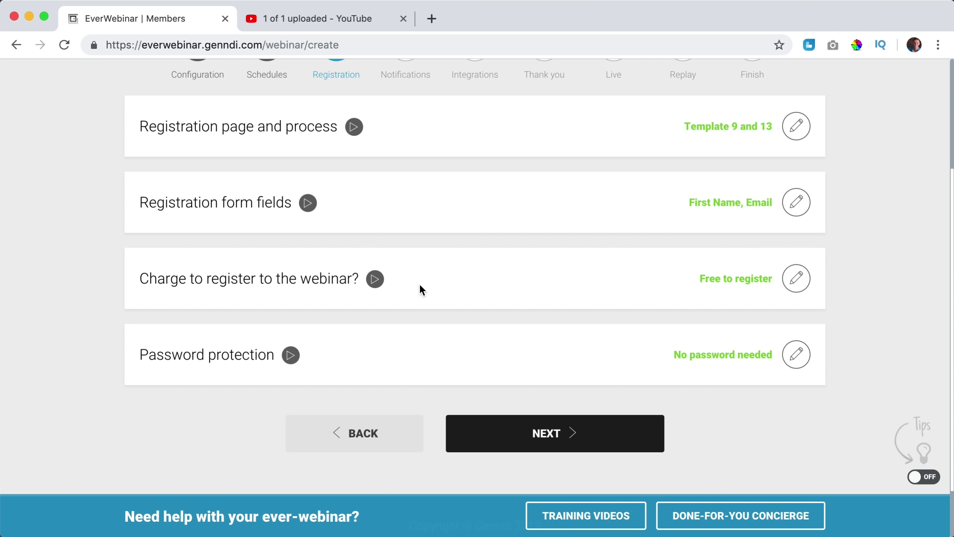
Set the registration charge back to 'It's free to register' after trying a paid fee, and confirm.
click(796, 279)
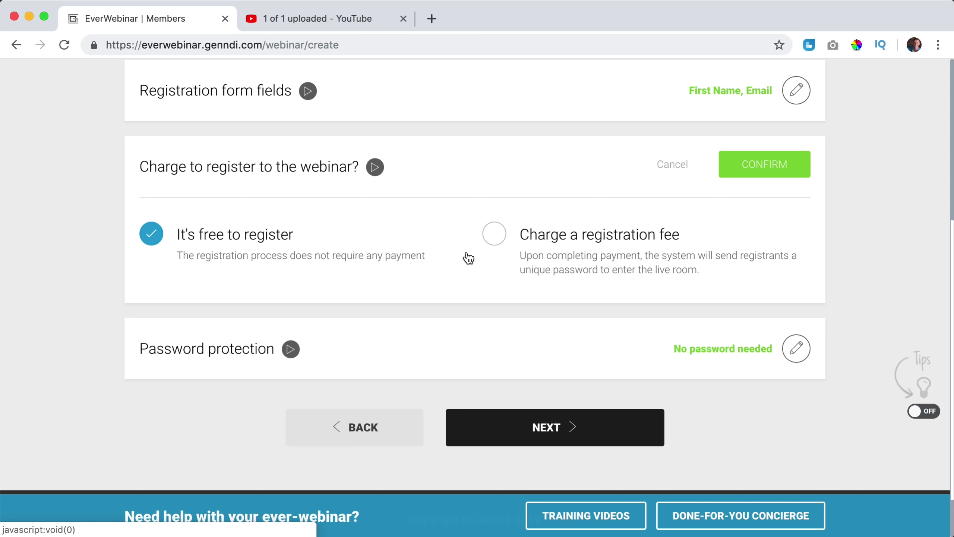
click(494, 233)
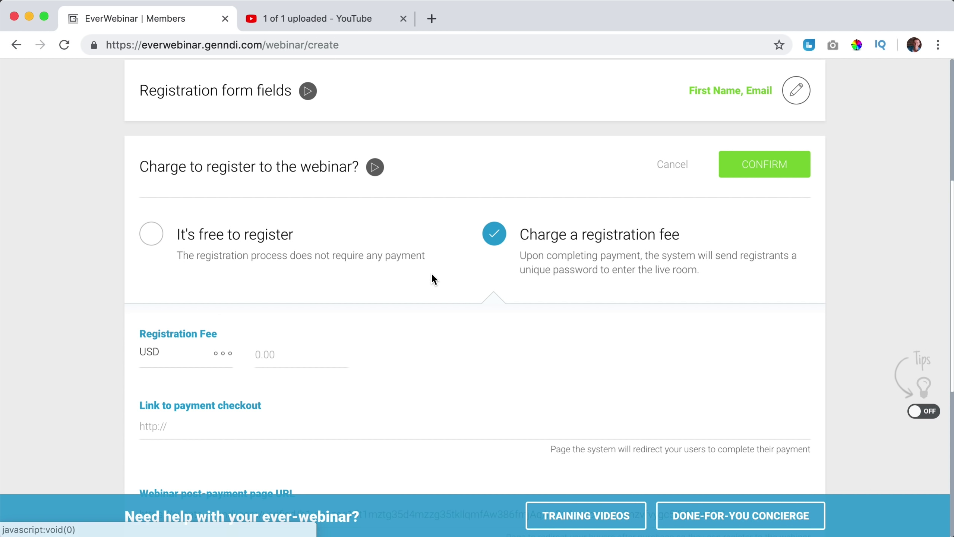
scroll(413, 270, down, 4)
click(277, 225)
text(-1)
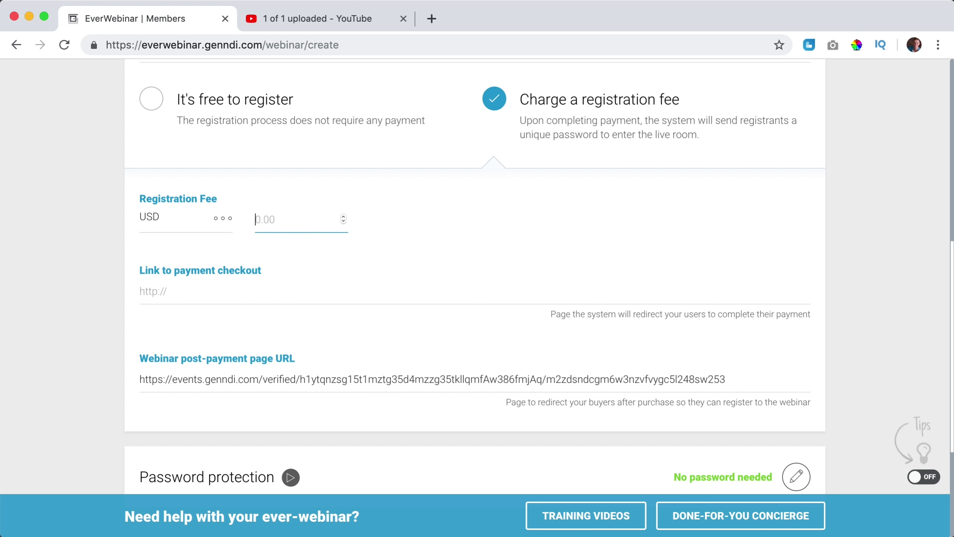
click(150, 99)
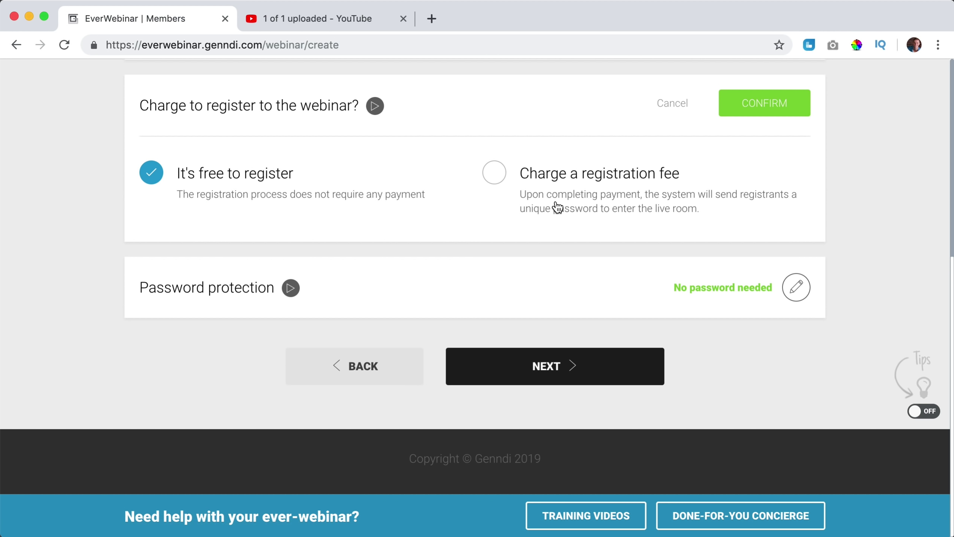
click(766, 105)
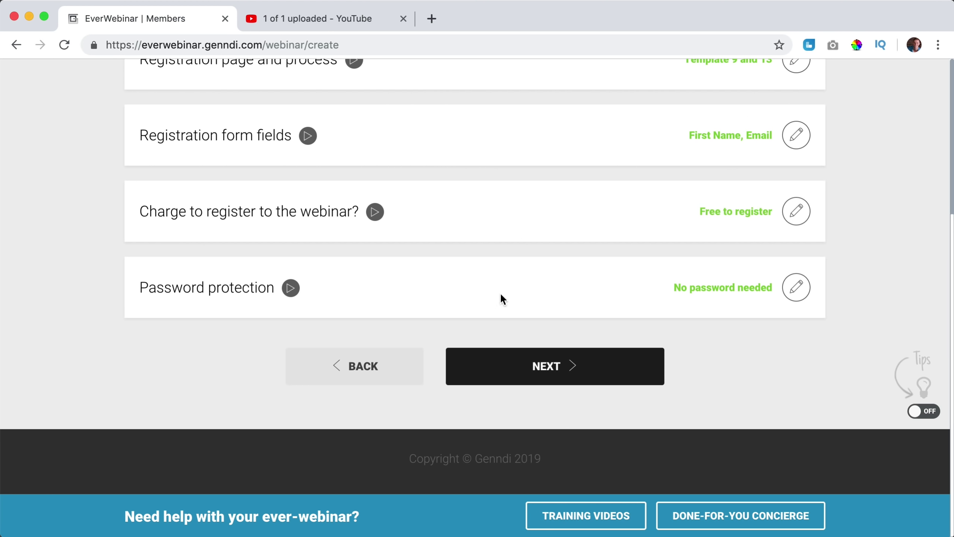
Set password protection to 'No password needed' after trying the password options, and confirm.
click(793, 289)
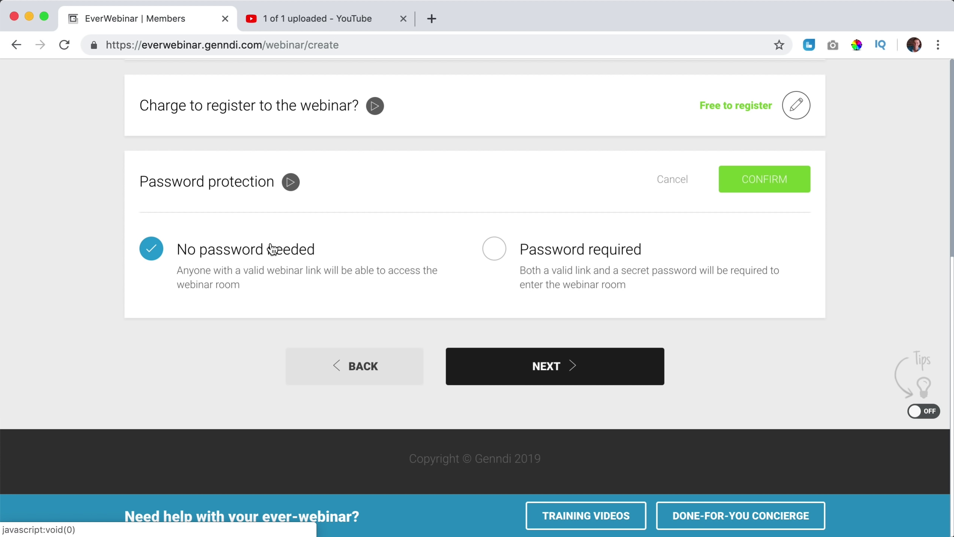
click(485, 251)
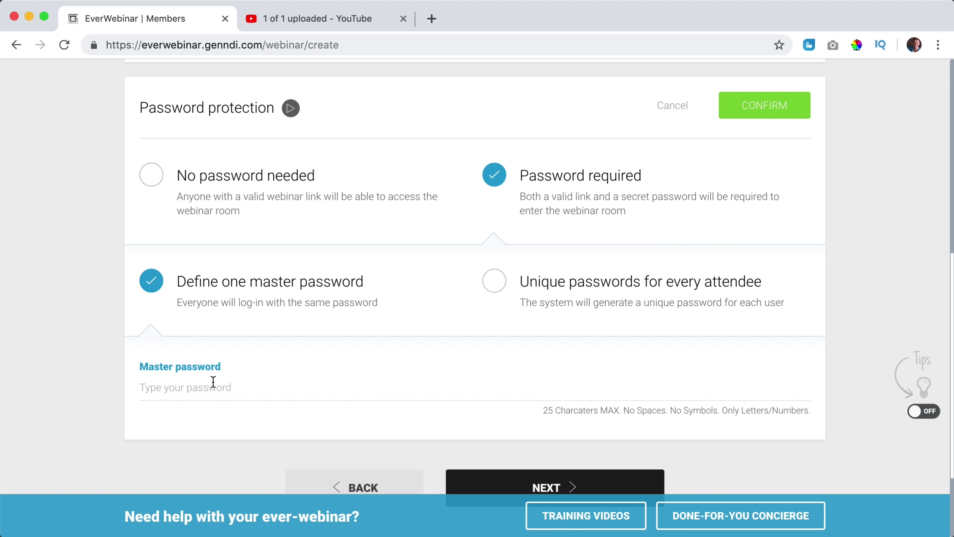
click(199, 389)
click(499, 283)
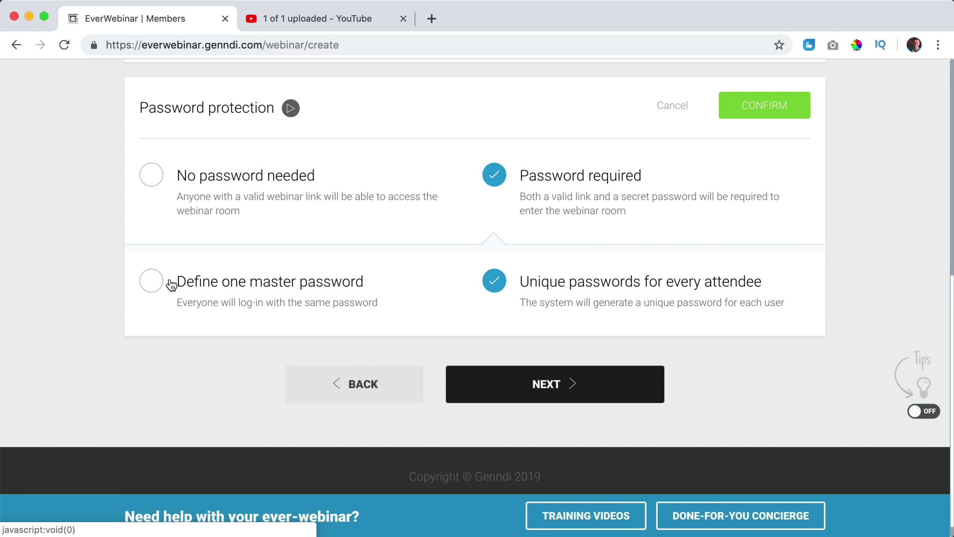
click(153, 179)
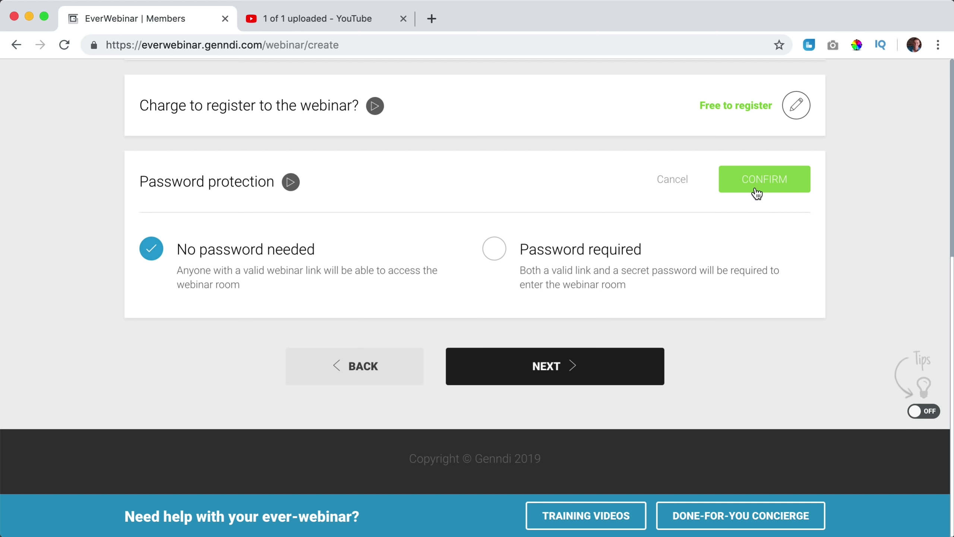
click(757, 193)
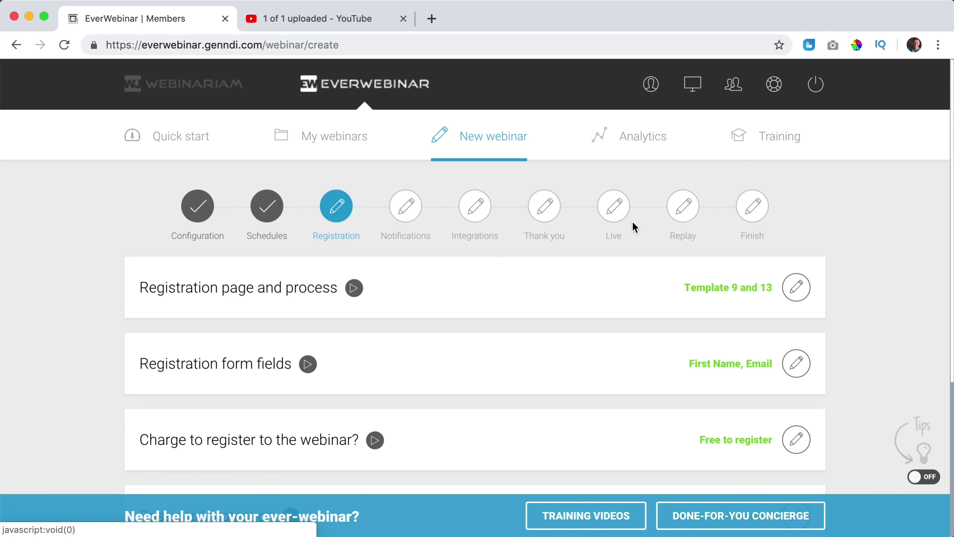
Advance to the Notifications step and open the Webinar notifications configuration, with Email selected.
scroll(629, 226, down, 5)
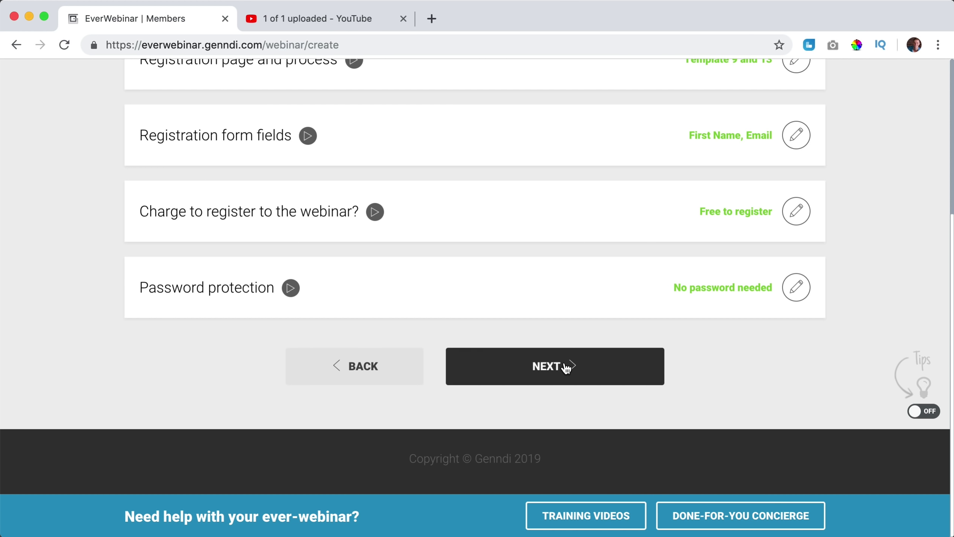
click(566, 367)
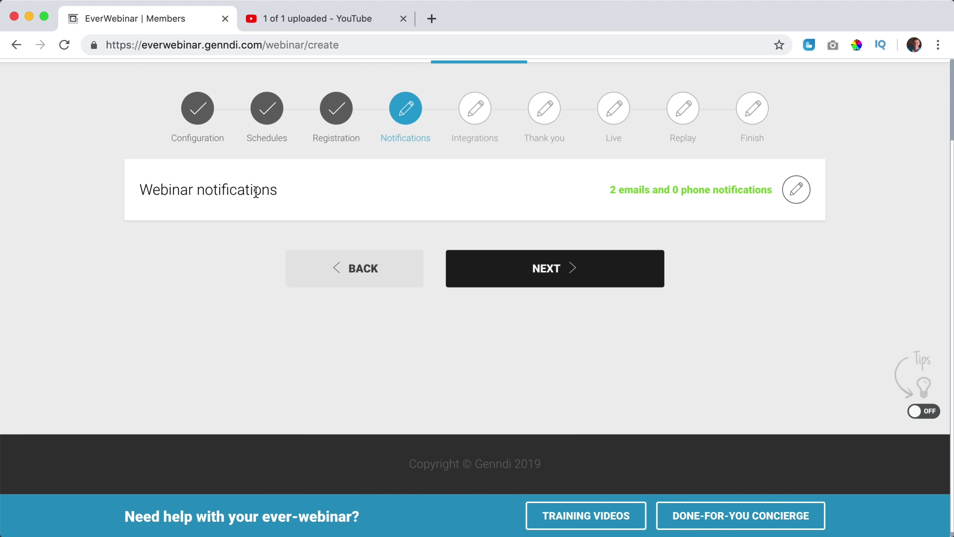
click(796, 190)
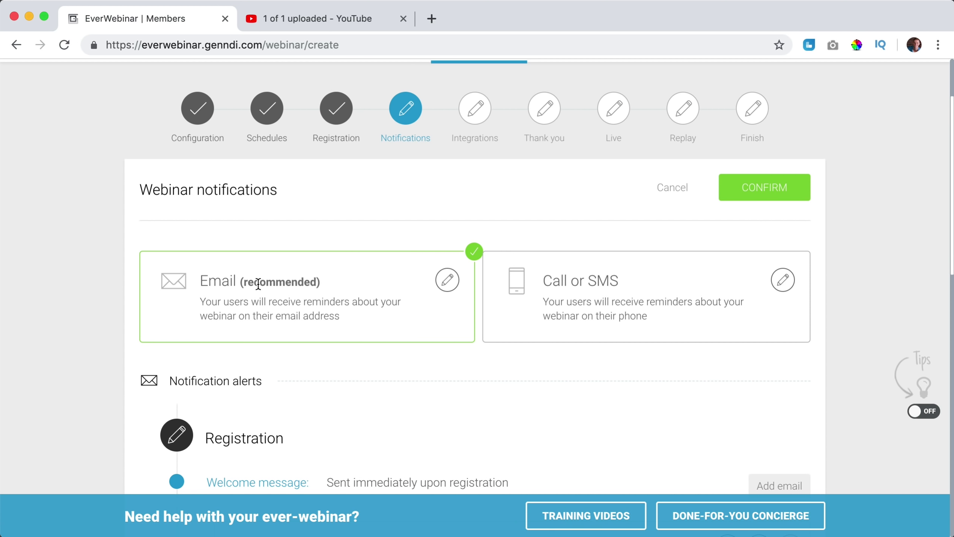
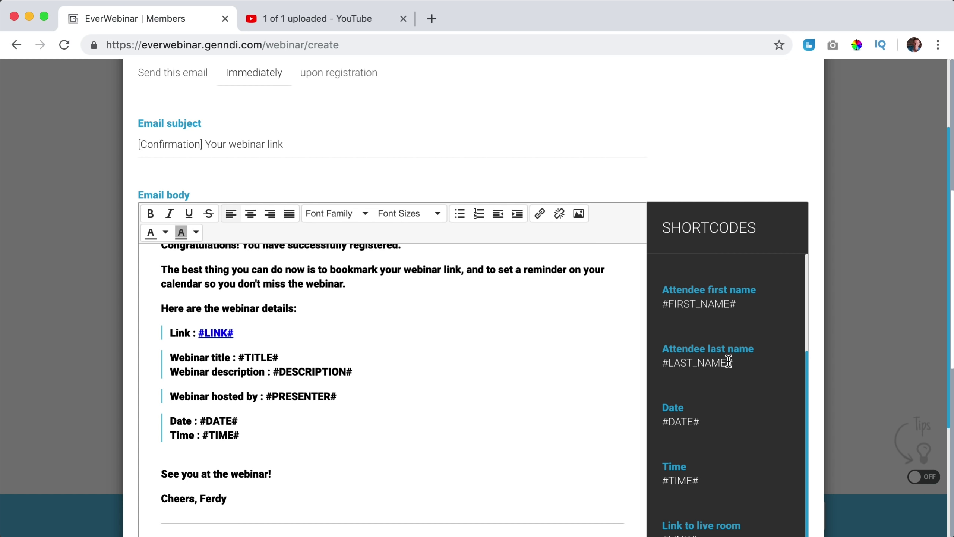
Paste the #FIRST_NAME# shortcode after 'Congratulations' in the welcome email body and save the email.
scroll(338, 327, up, 5)
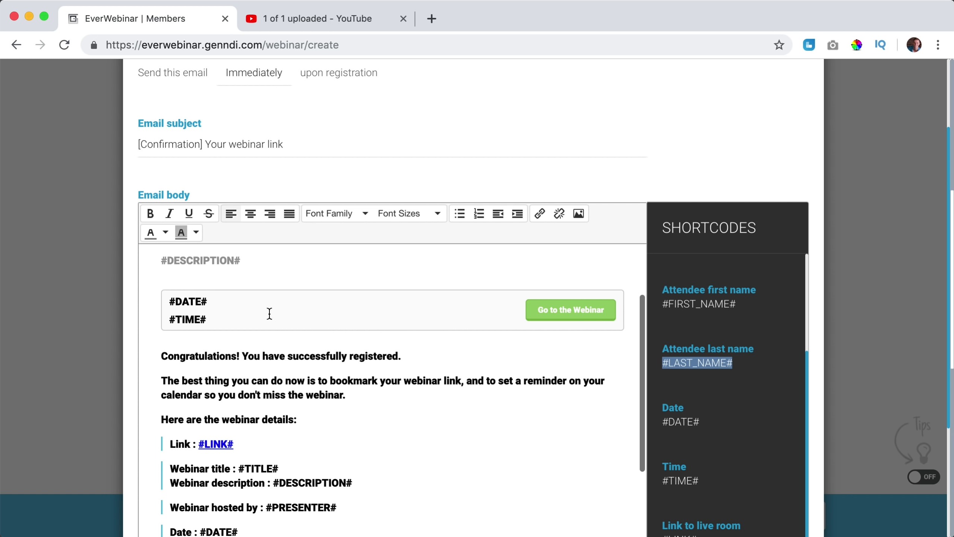
click(236, 324)
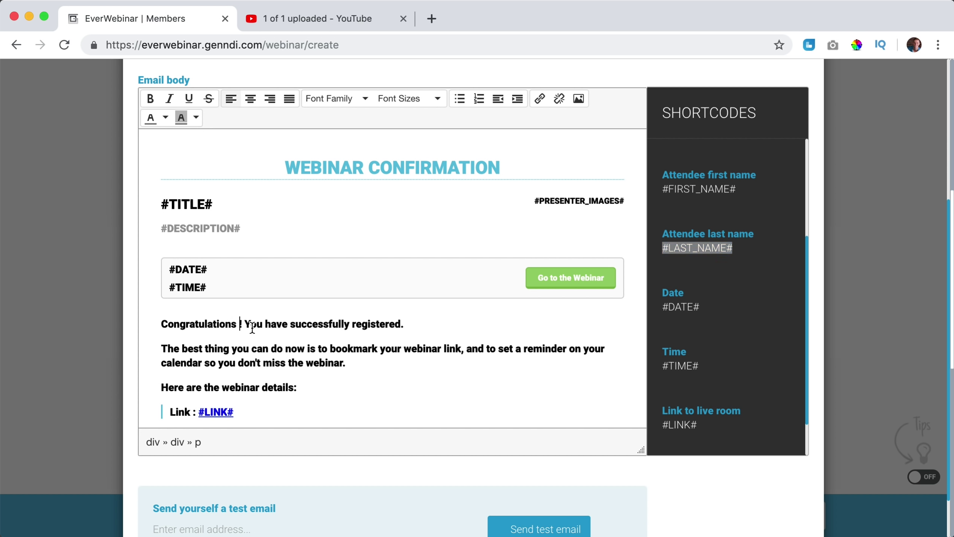
drag(739, 188, 663, 190)
key(super+c)
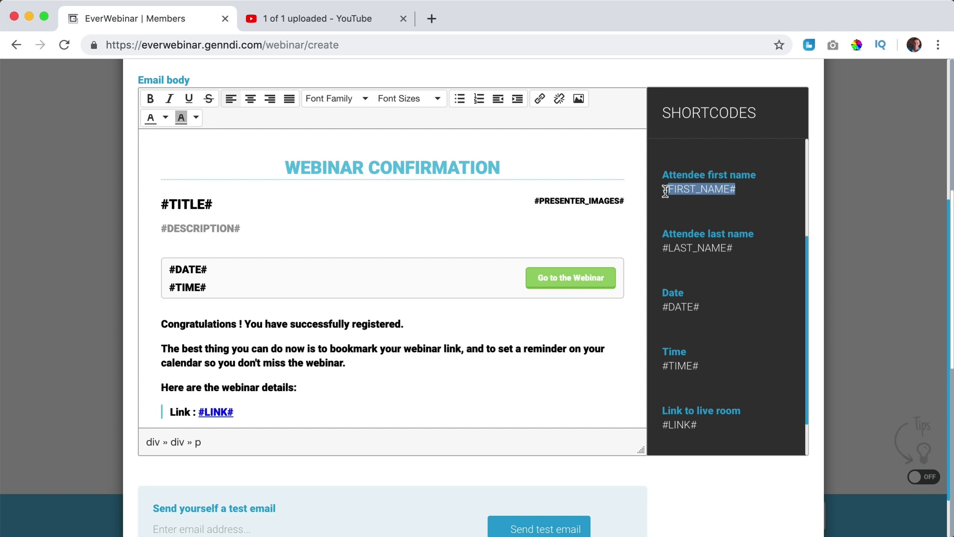
click(241, 324)
key(super+v)
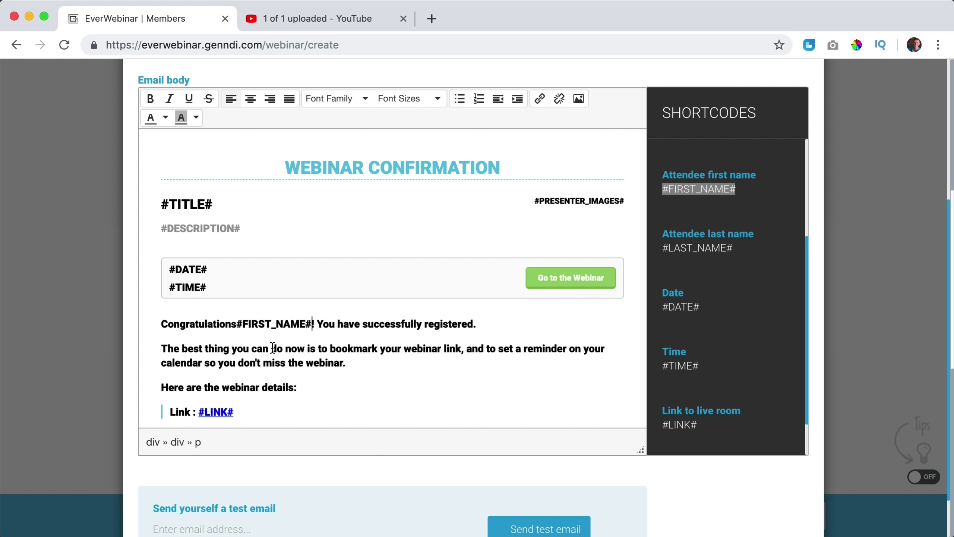
click(237, 324)
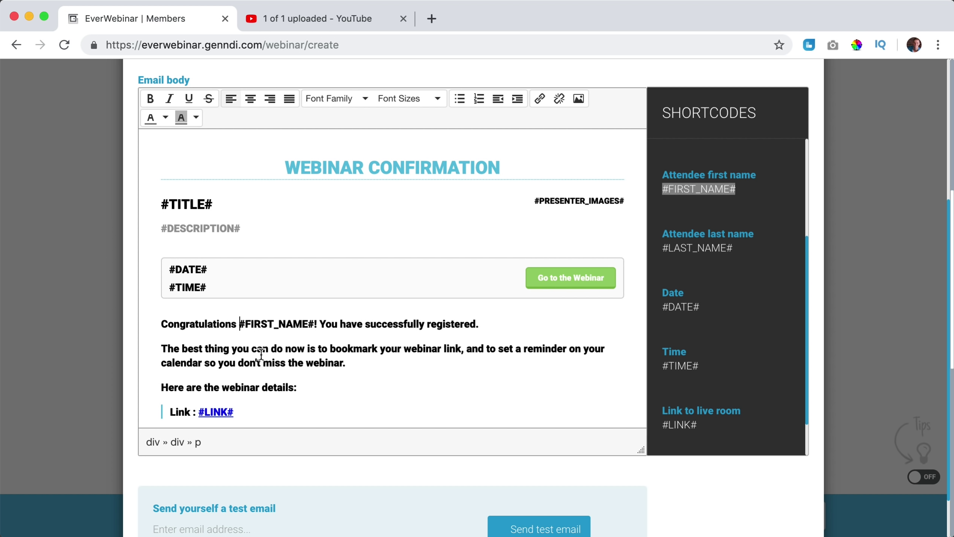
scroll(306, 325, down, 5)
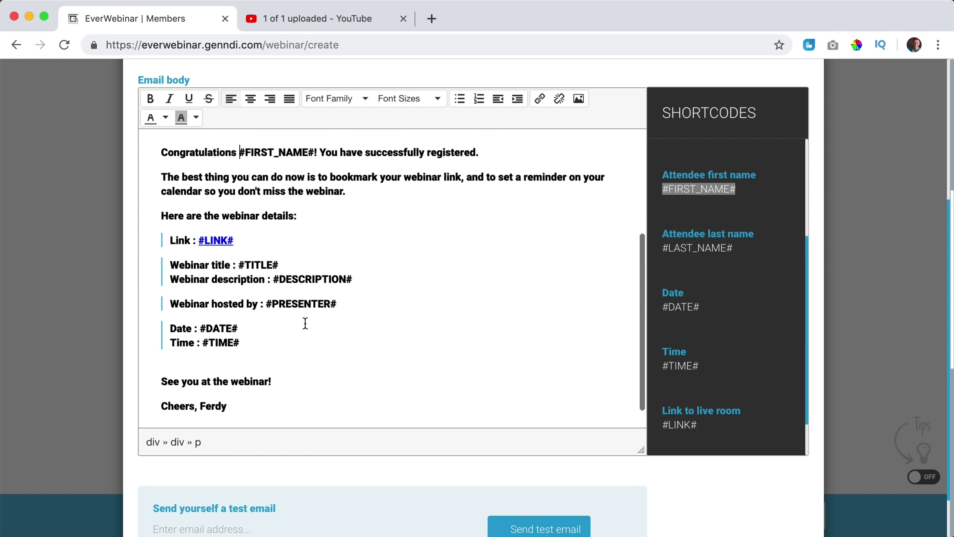
scroll(422, 331, up, 5)
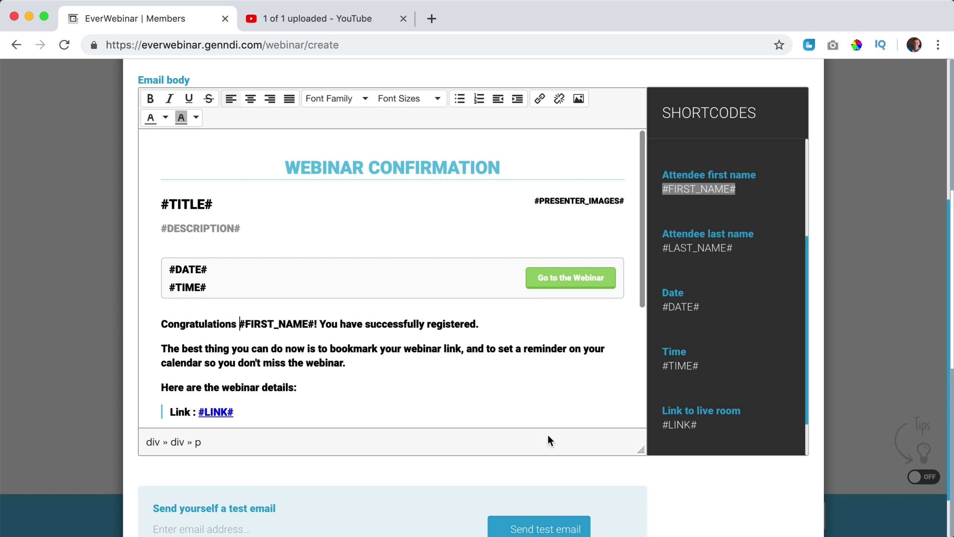
scroll(632, 386, up, 5)
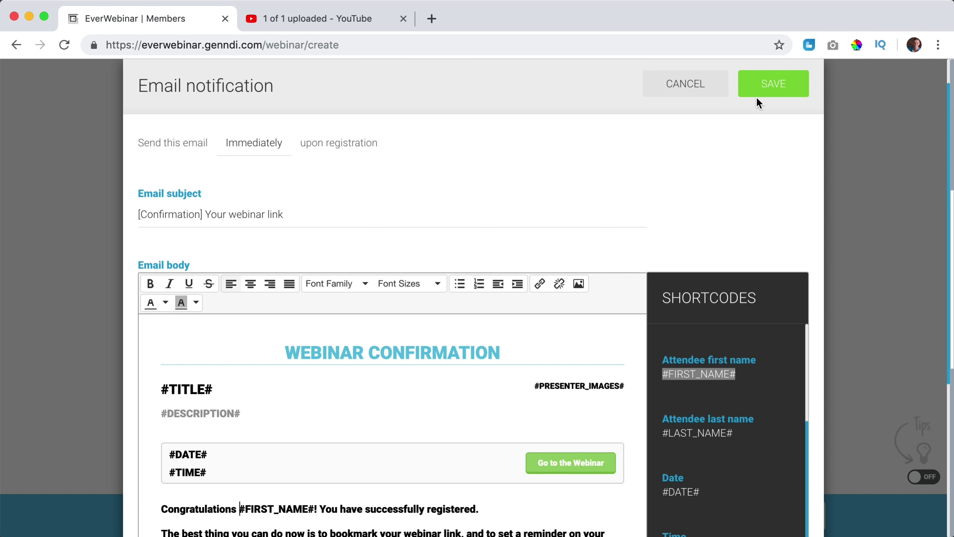
click(765, 88)
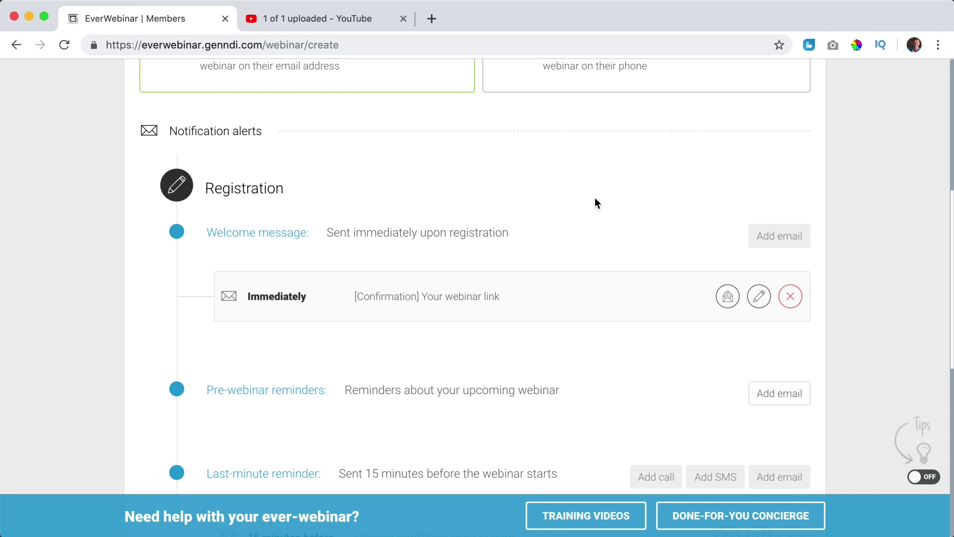
Reopen the welcome email, try the name shortcode in the subject, remove it again, and save.
click(759, 296)
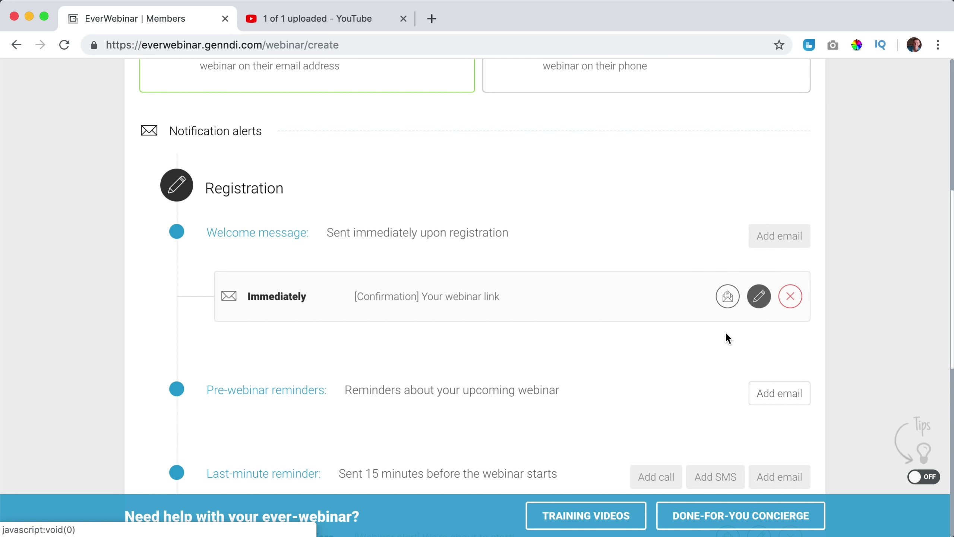
click(759, 296)
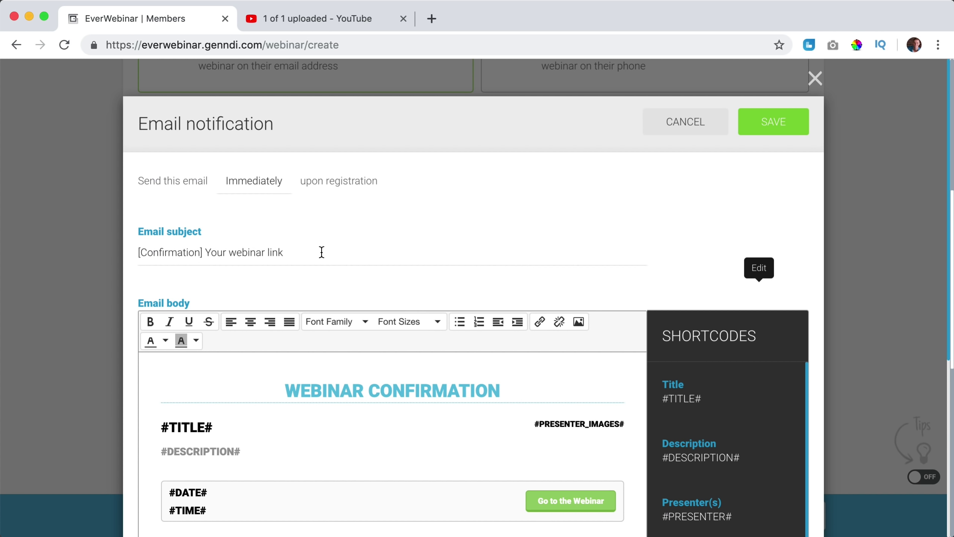
click(322, 252)
text(#FIRSTNAME#)
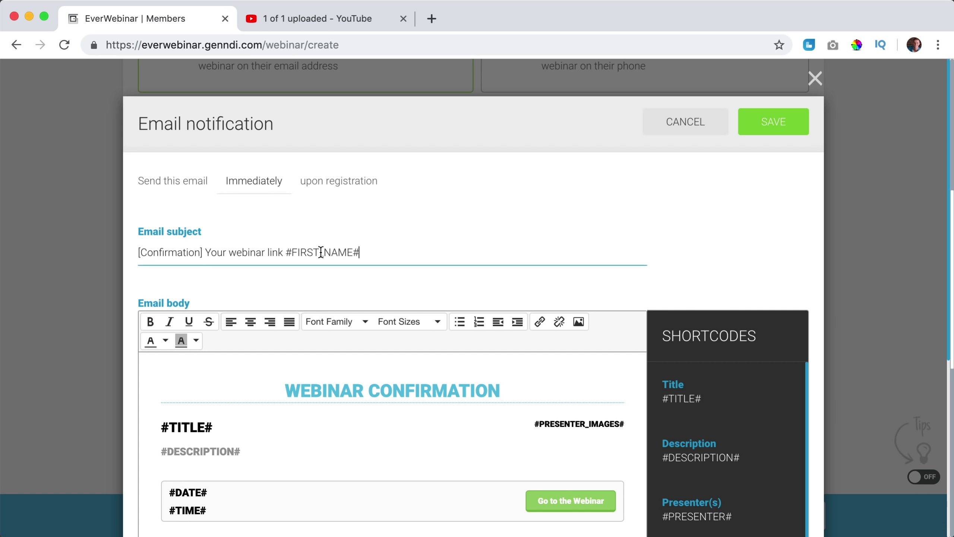
text(!)
drag(282, 252, 389, 255)
key(BackSpace)
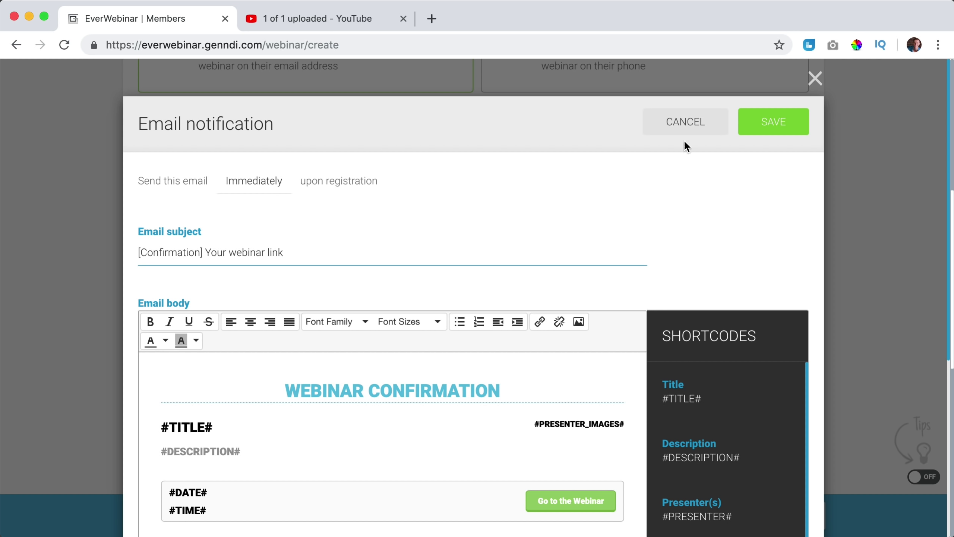
click(774, 122)
Delete the '15 minutes before' reminder email.
scroll(619, 188, down, 3)
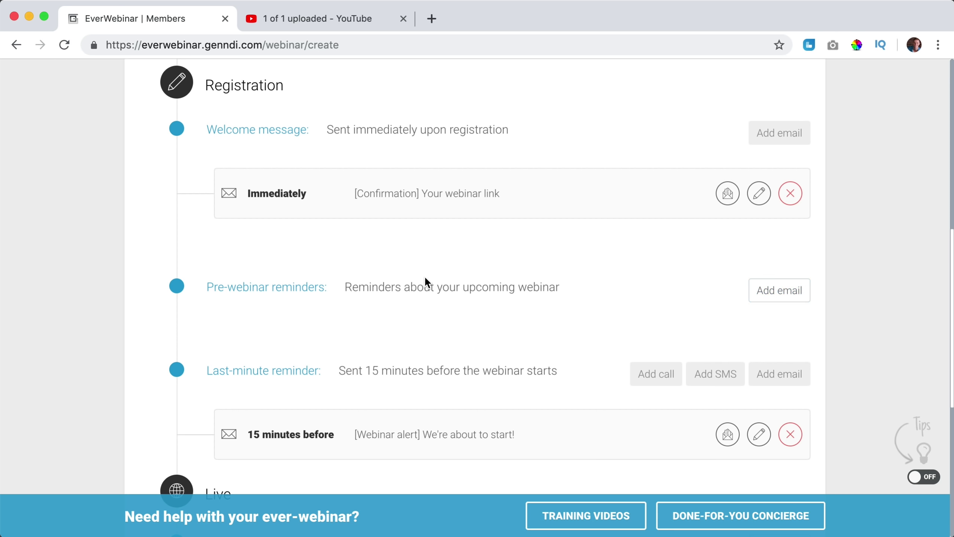
scroll(432, 277, down, 3)
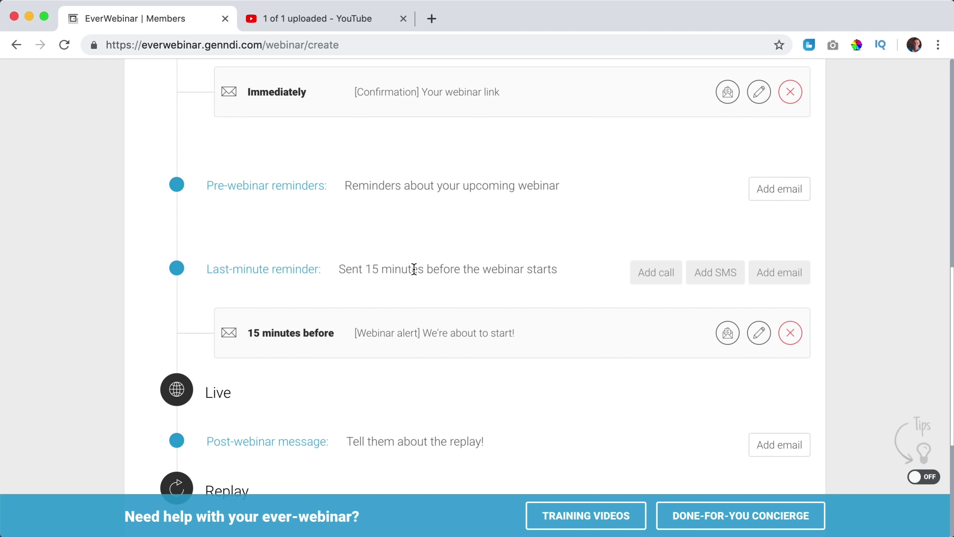
click(791, 333)
click(640, 125)
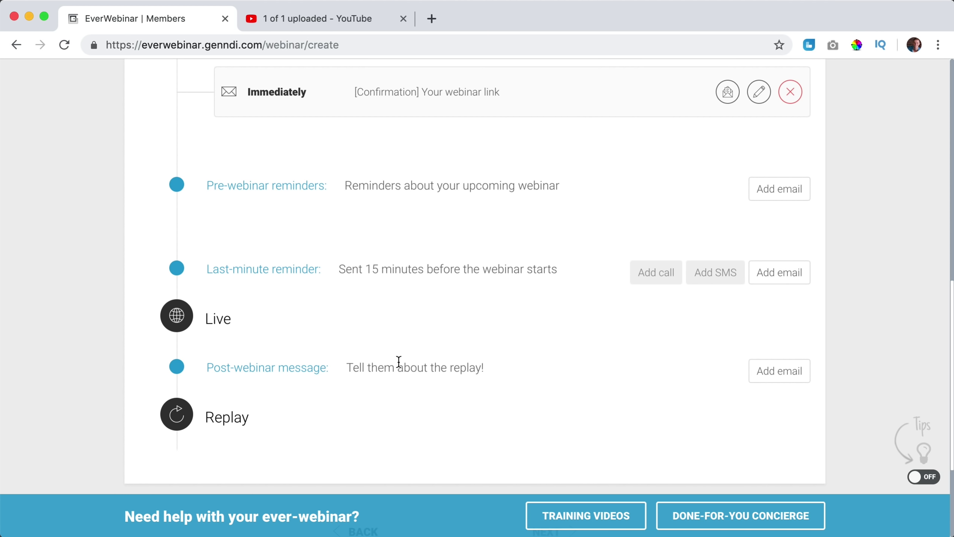
Start a new email under the post-webinar message.
scroll(345, 367, down, 2)
scroll(344, 367, down, 3)
drag(359, 240, 459, 244)
click(458, 244)
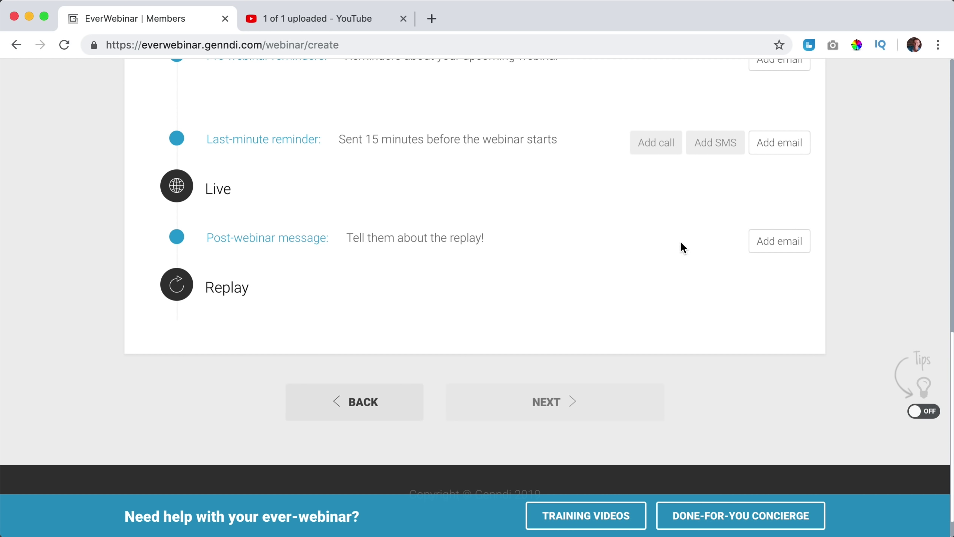
click(779, 244)
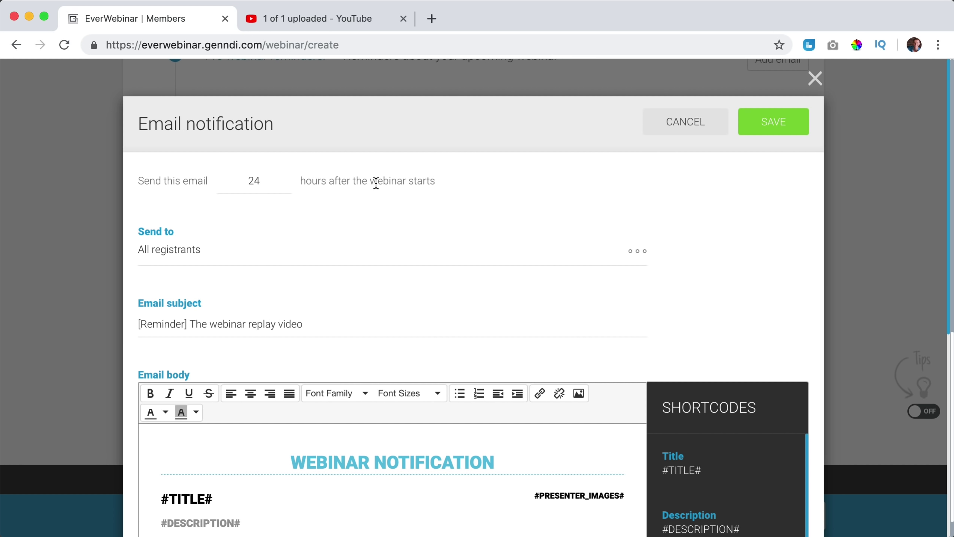
Review the 'Send to' recipient options, leaving All registrants selected.
scroll(286, 229, down, 2)
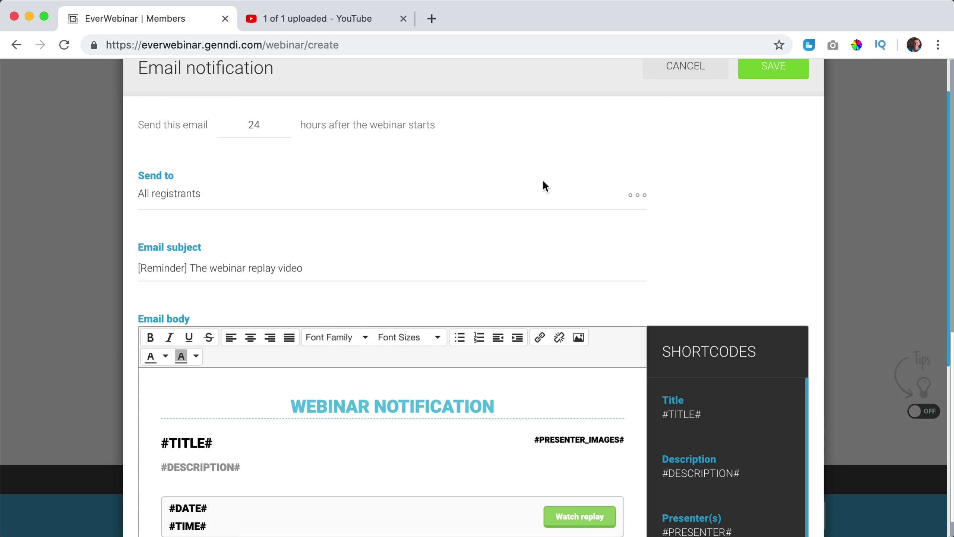
click(641, 200)
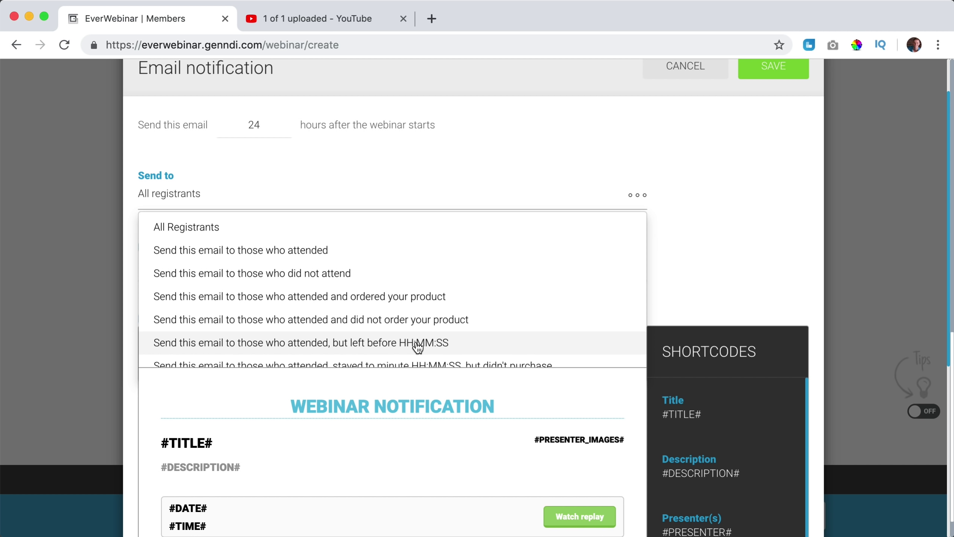
scroll(418, 348, down, 2)
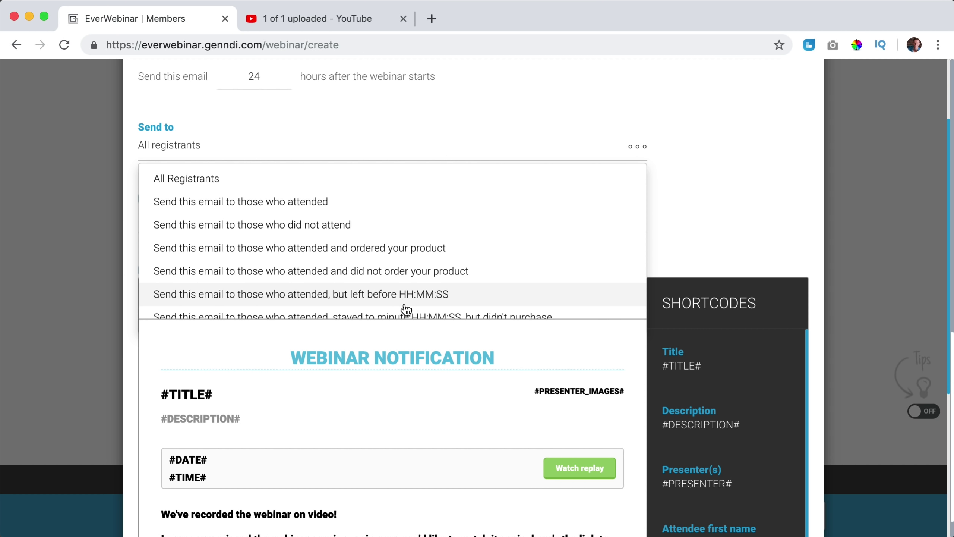
scroll(456, 309, down, 1)
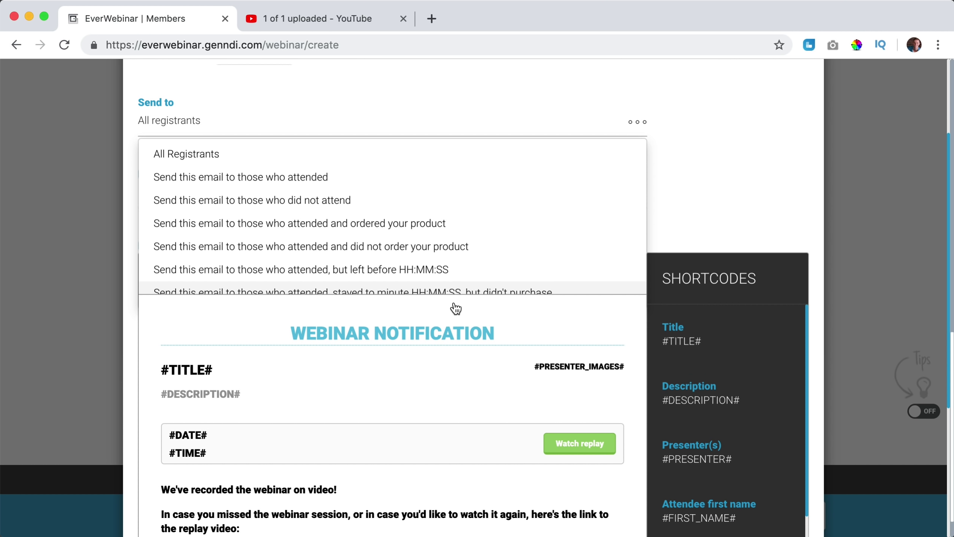
key(super+minus)
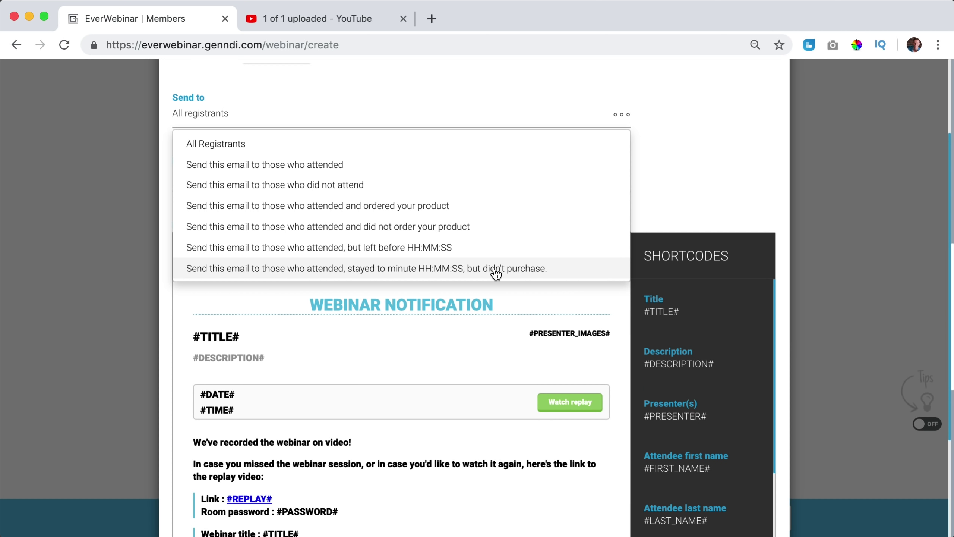
key(super+equal)
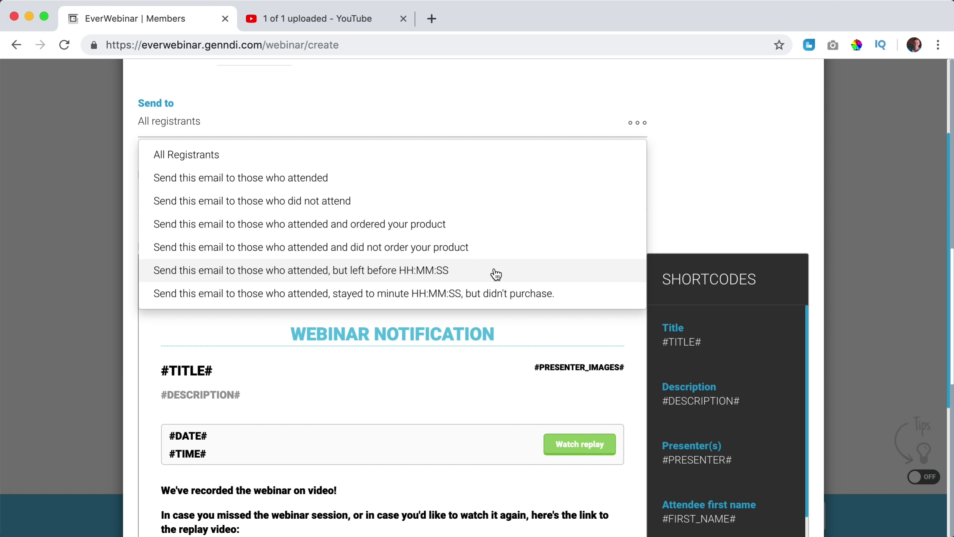
click(667, 182)
Cancel the post-webinar email without saving it.
scroll(291, 426, down, 3)
scroll(305, 407, down, 2)
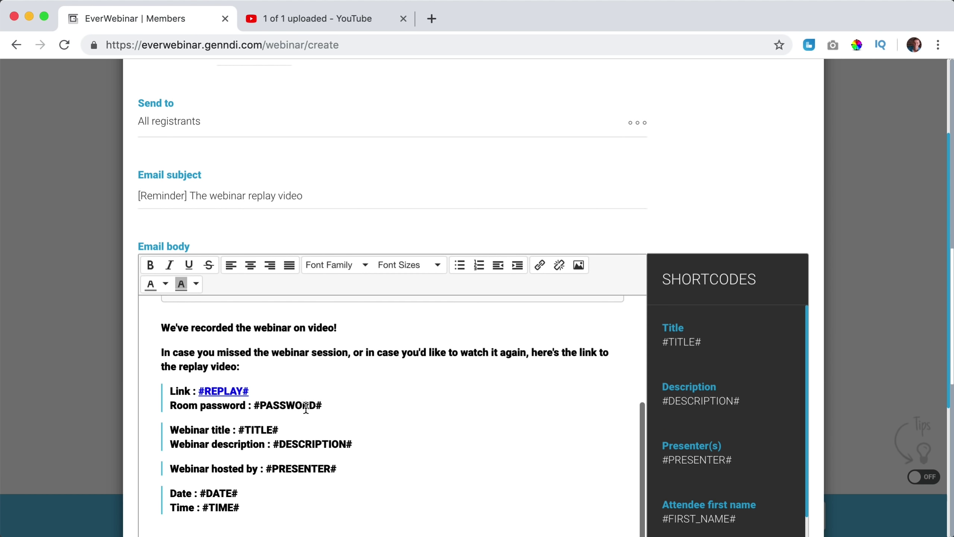
scroll(305, 405, up, 5)
scroll(305, 404, up, 3)
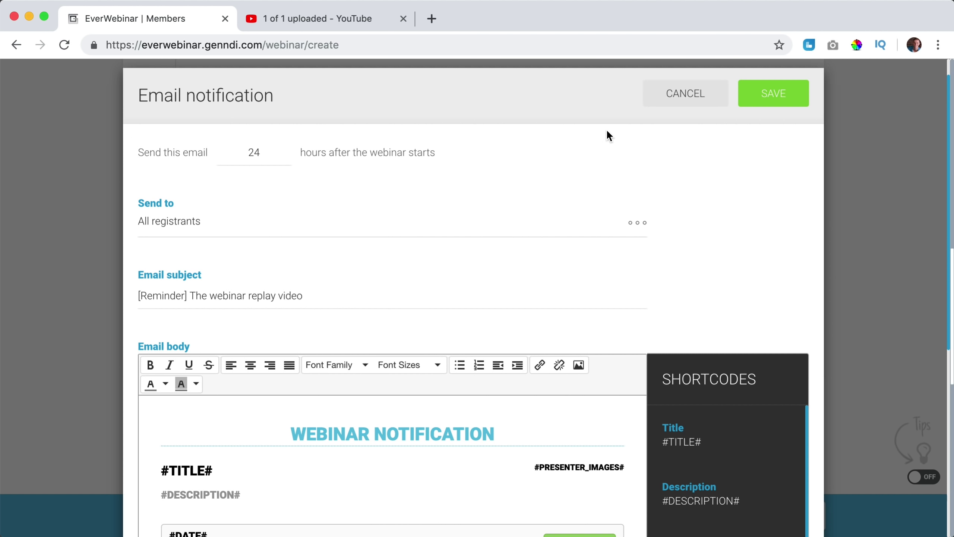
click(681, 98)
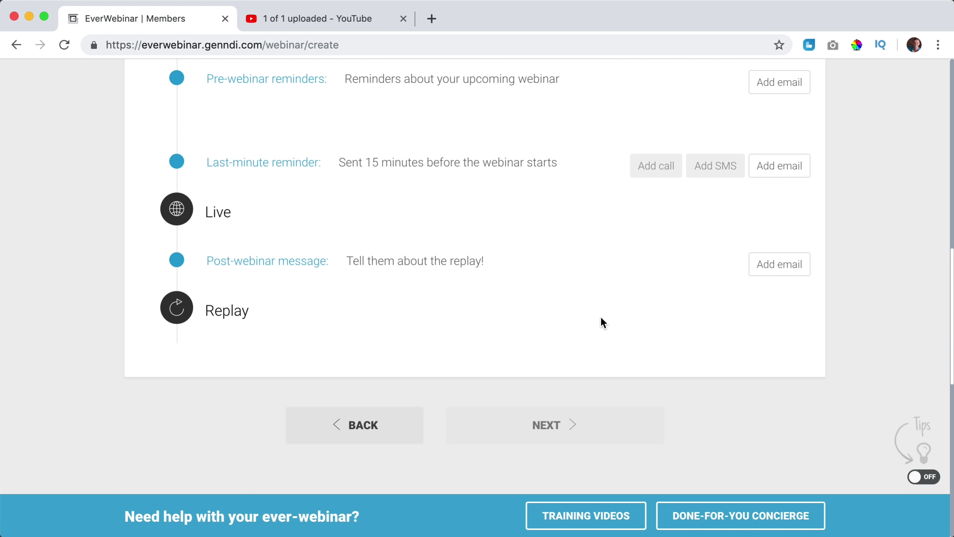
Confirm the notification settings and advance to the Integrations step.
scroll(600, 321, up, 10)
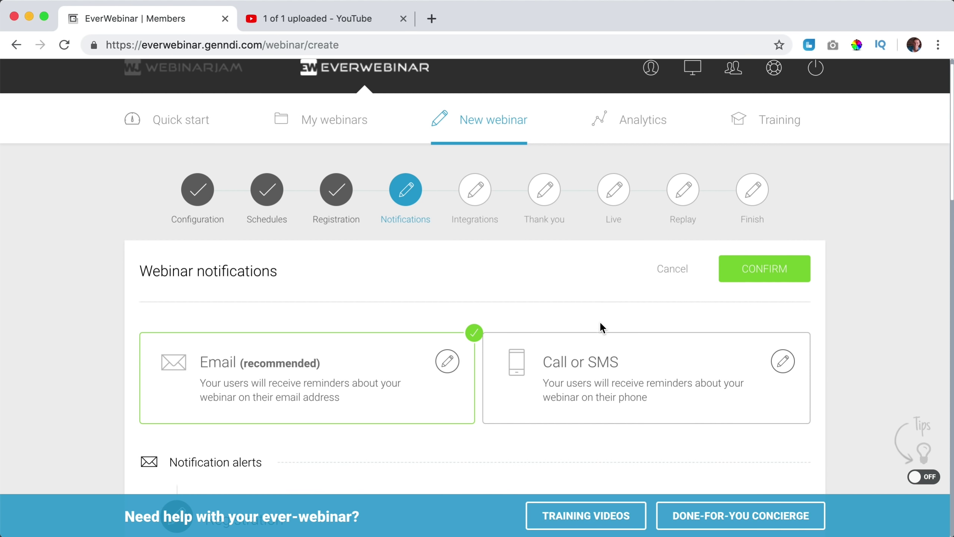
click(778, 272)
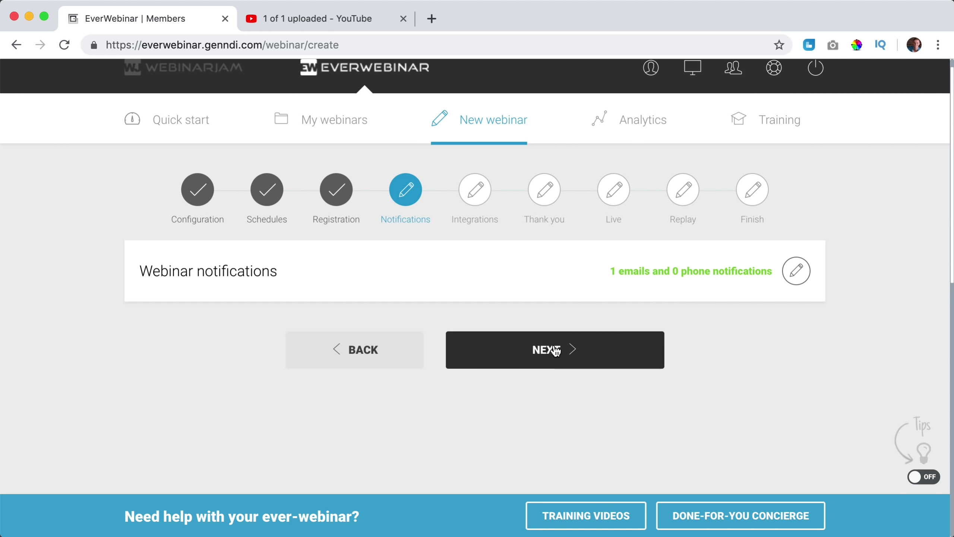
click(548, 353)
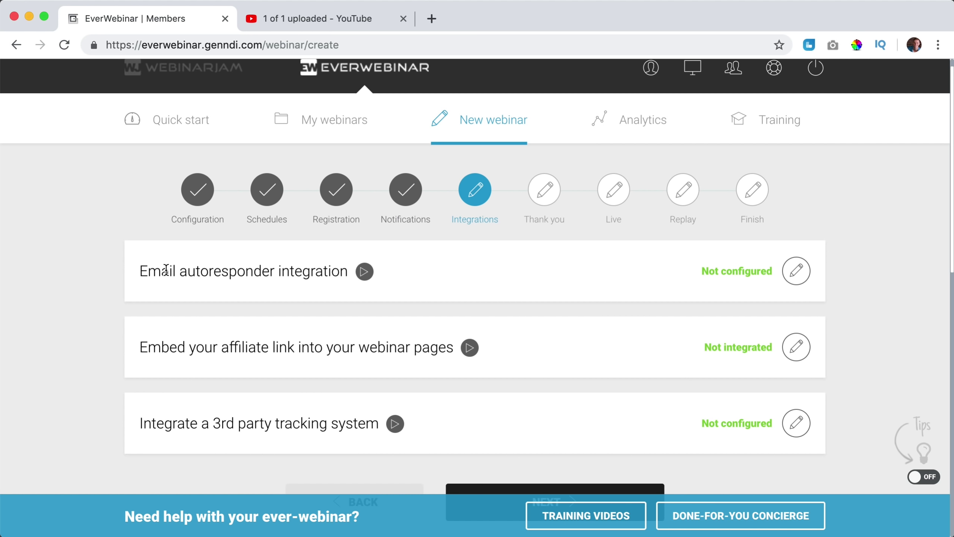
Close the email autoresponder and affiliate link settings without configuring them.
click(797, 271)
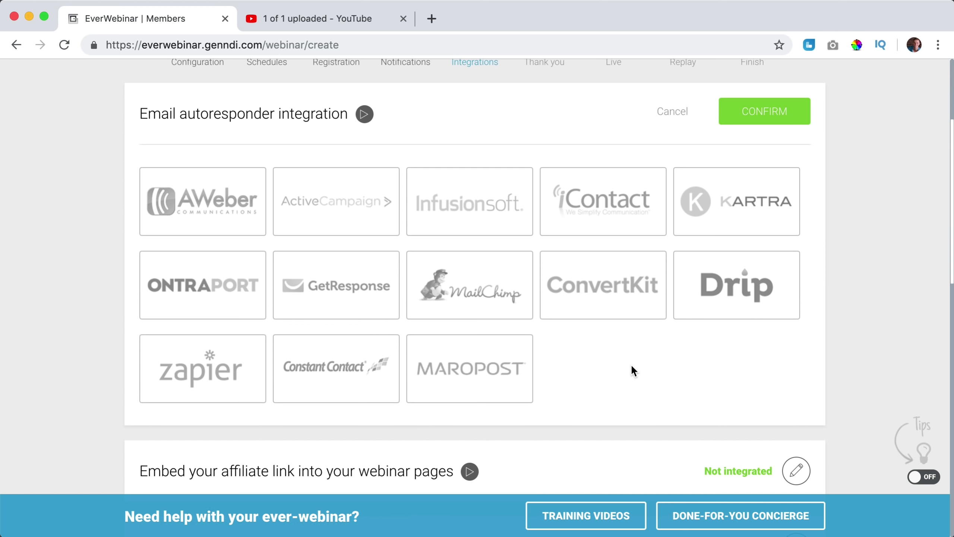
click(671, 120)
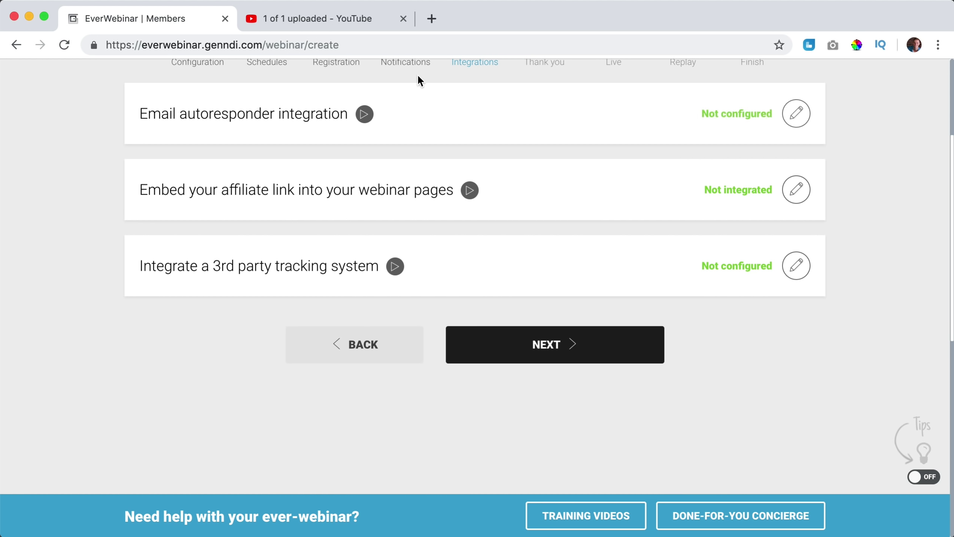
scroll(407, 73, up, 2)
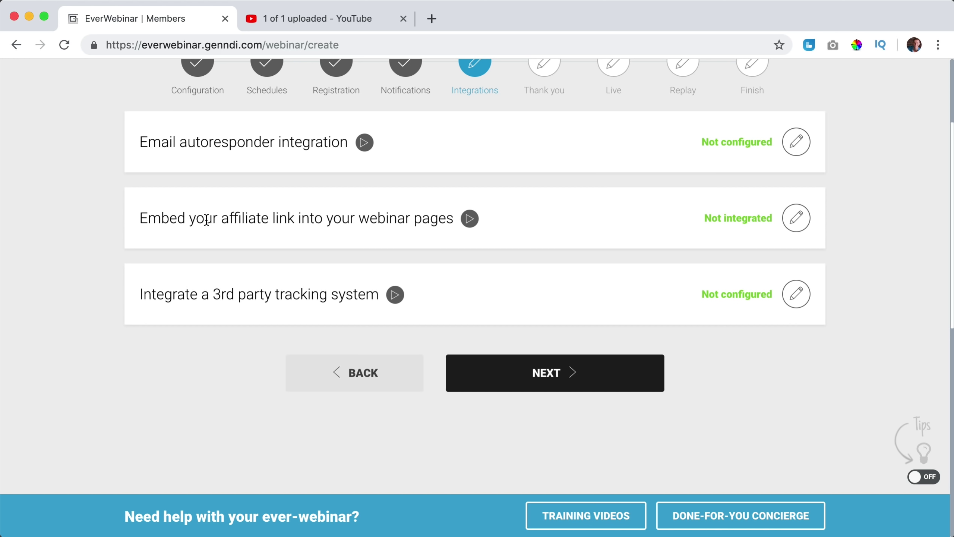
click(800, 228)
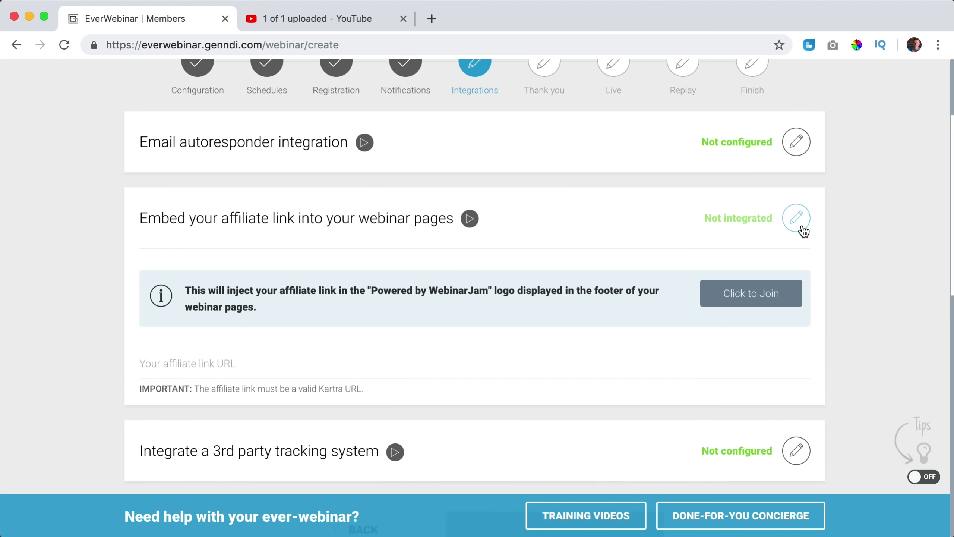
click(237, 361)
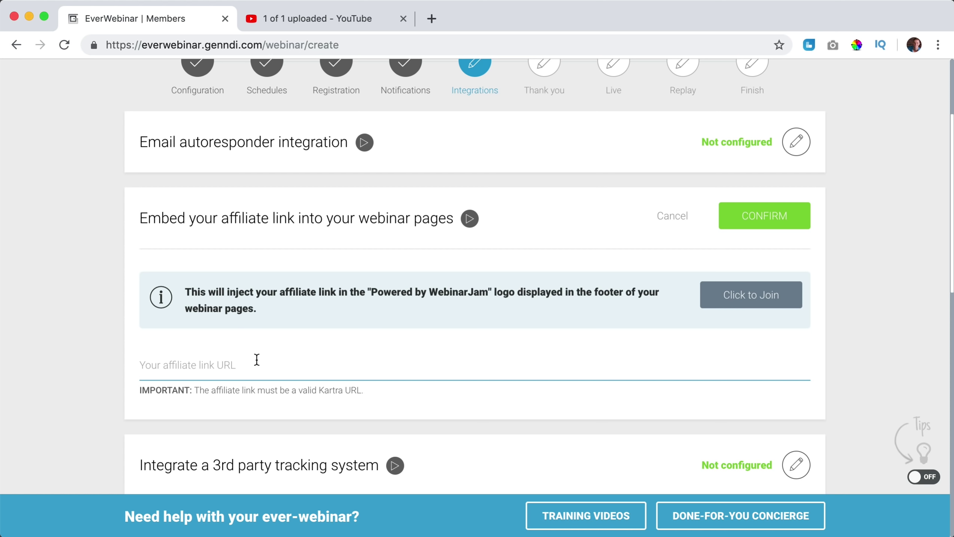
click(663, 217)
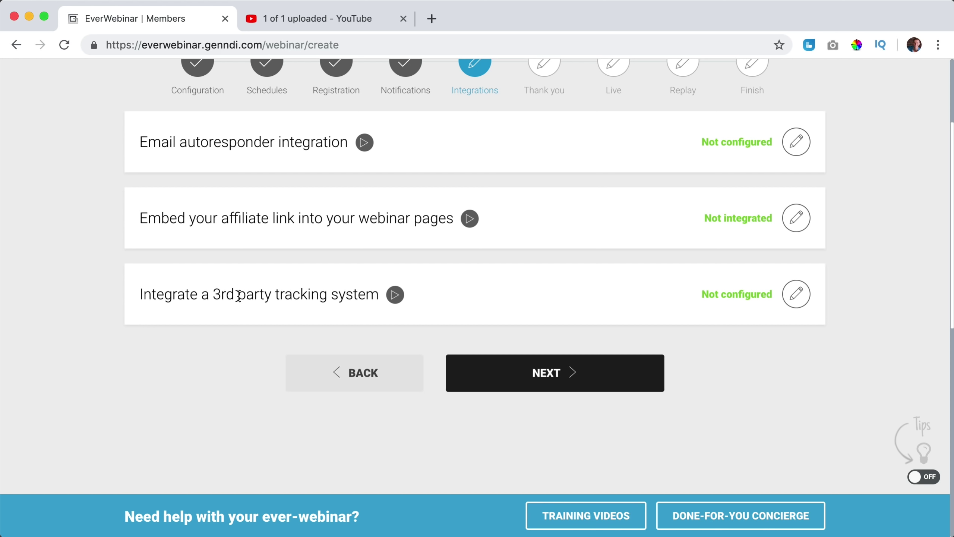
Check the tracking code help article, cancel tracking settings, and go to the Thank you step.
click(797, 295)
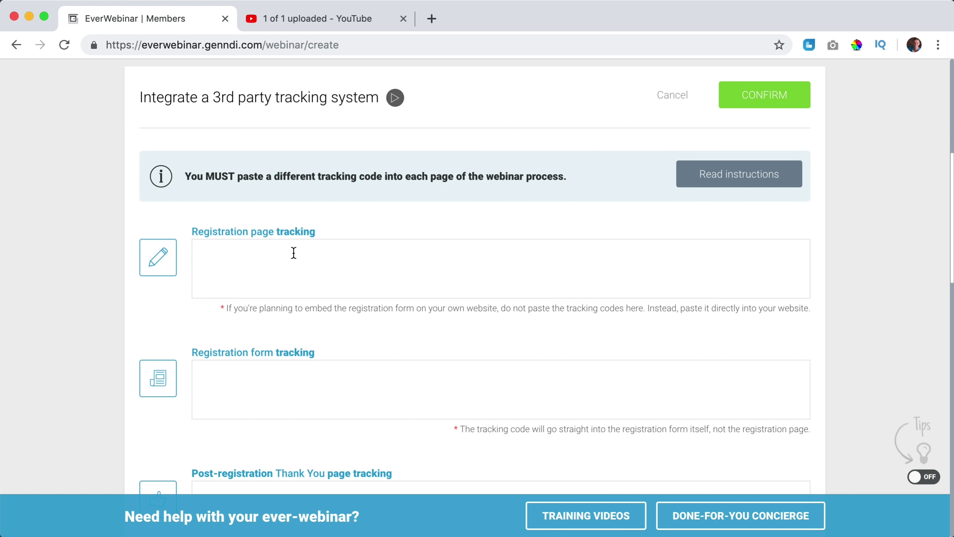
click(718, 173)
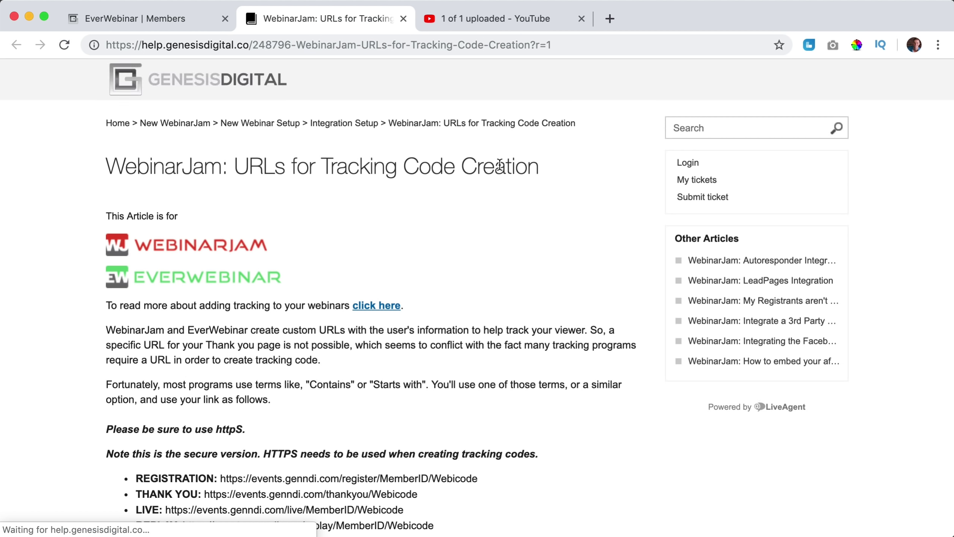
key(super+w)
click(672, 95)
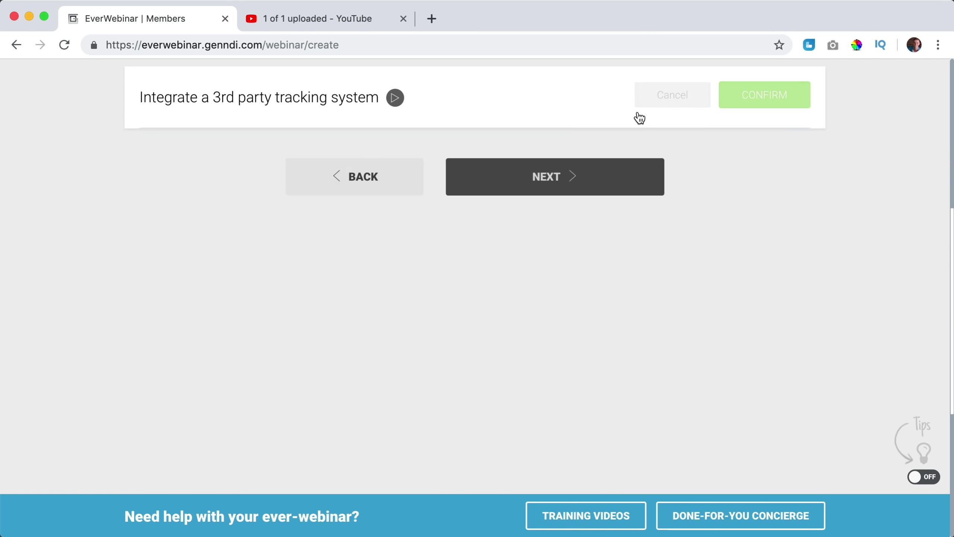
scroll(577, 203, down, 5)
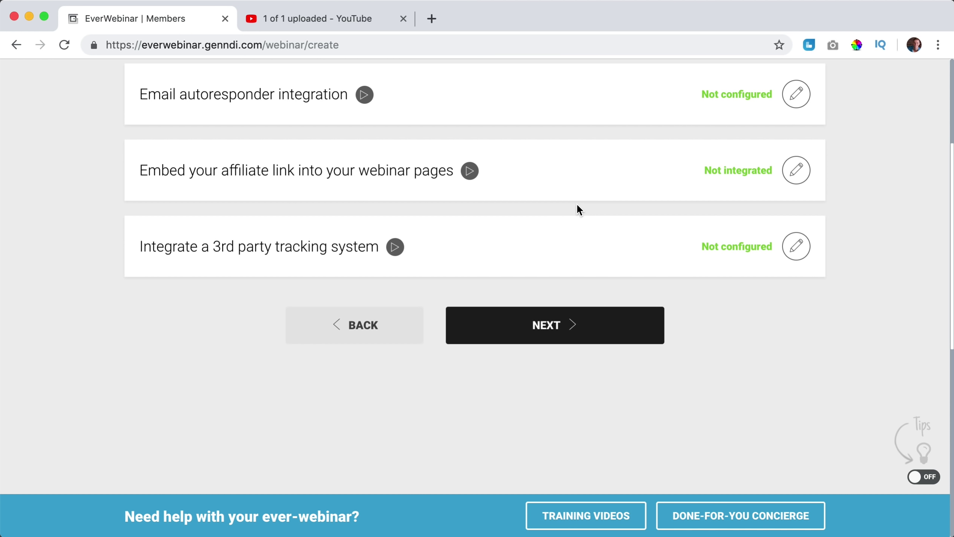
click(579, 326)
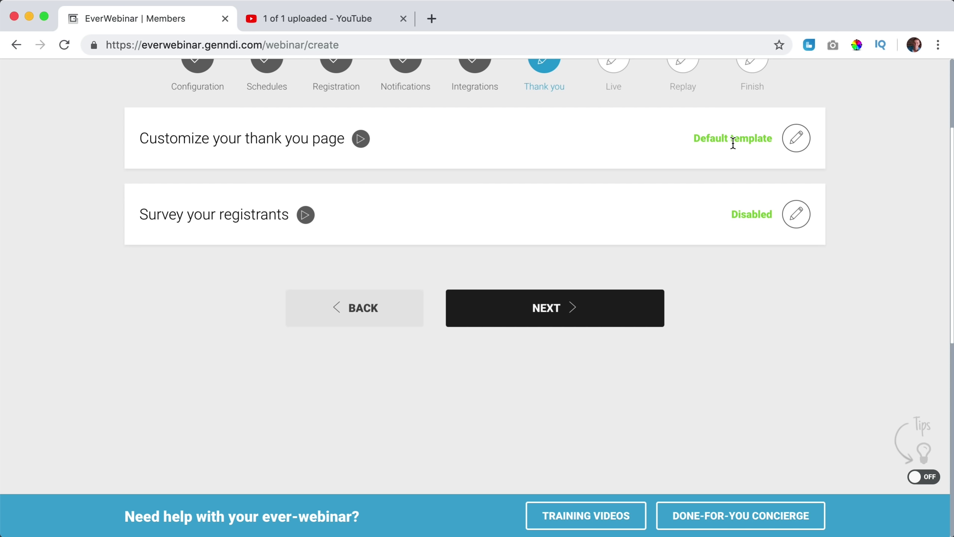
Start customizing the second thank-you page template.
click(794, 144)
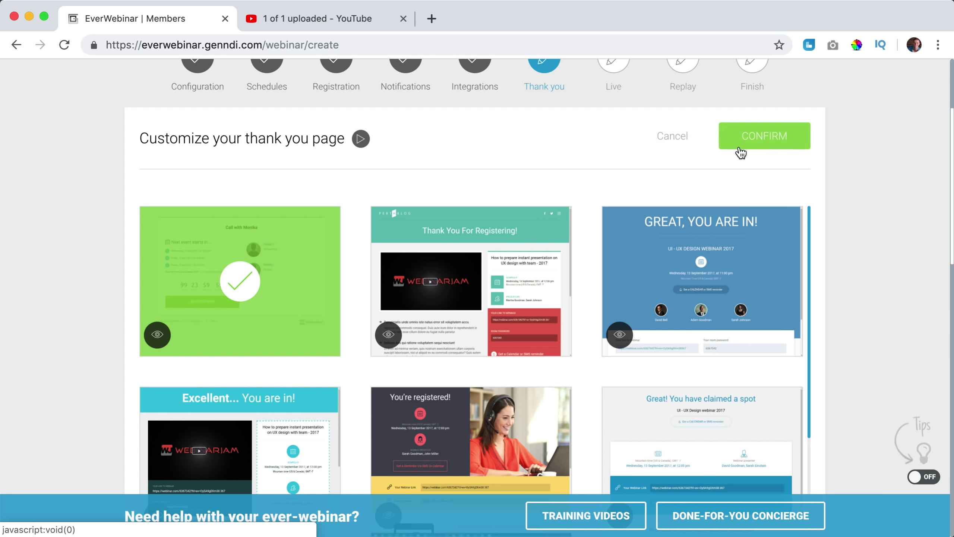
mouse_move(282, 316)
mouse_move(418, 289)
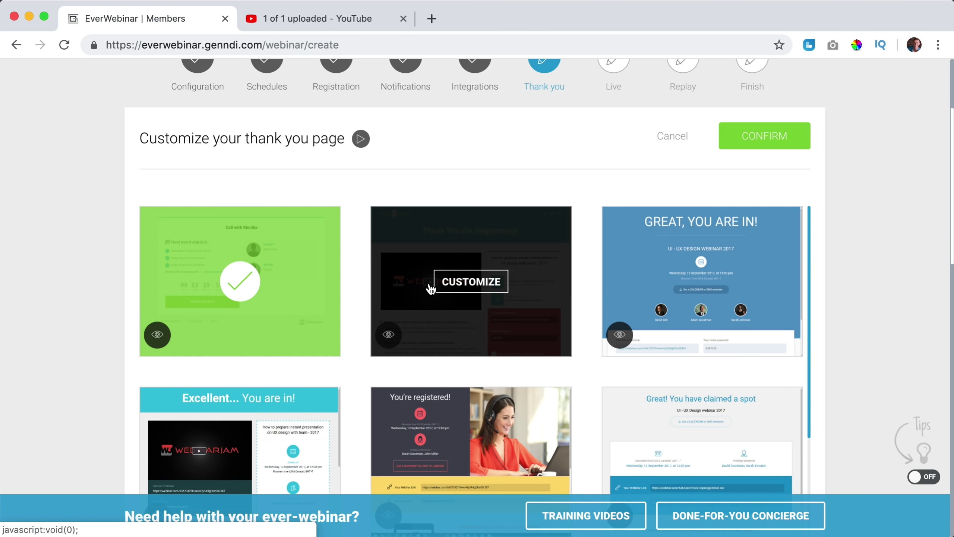
scroll(475, 235, down, 2)
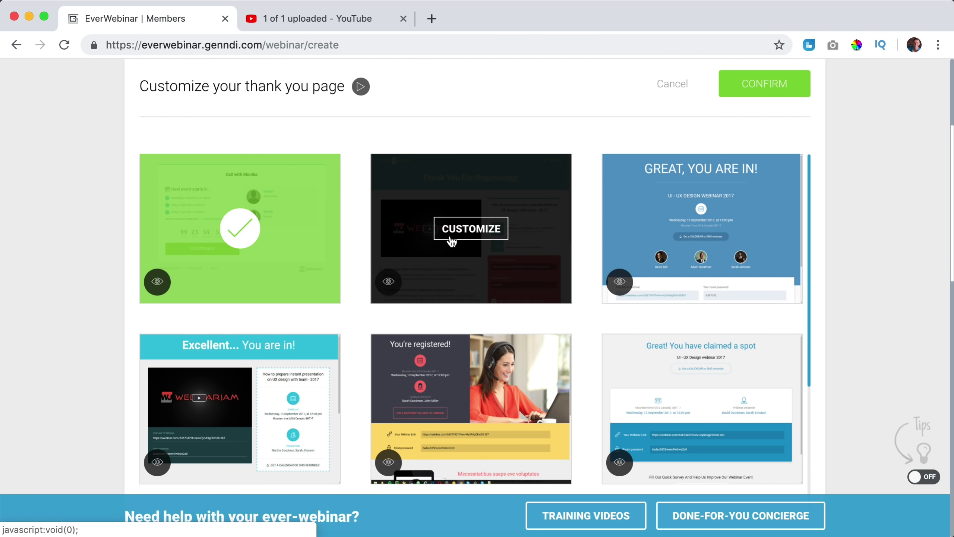
click(458, 237)
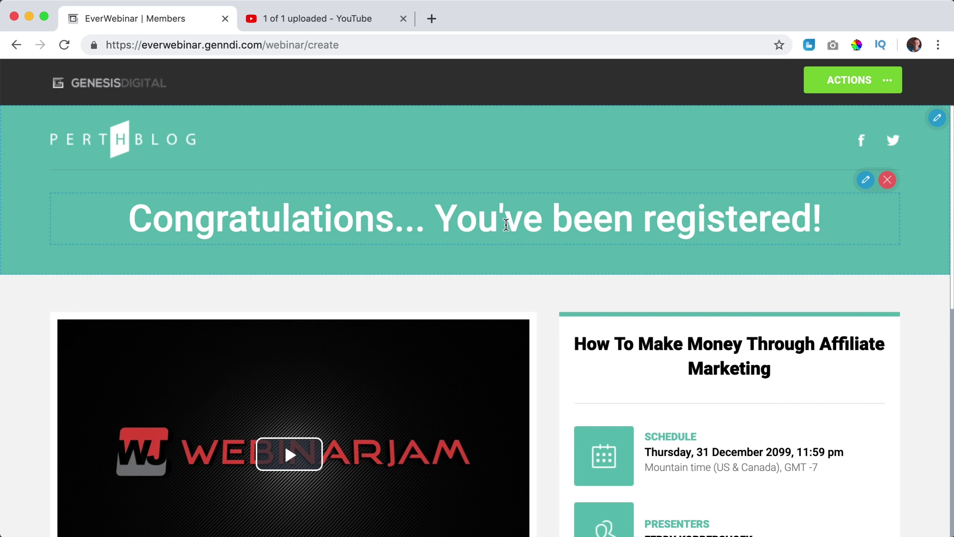
Remove the PERTH BLOG logo and the Twitter and Facebook icons from the header.
mouse_move(202, 136)
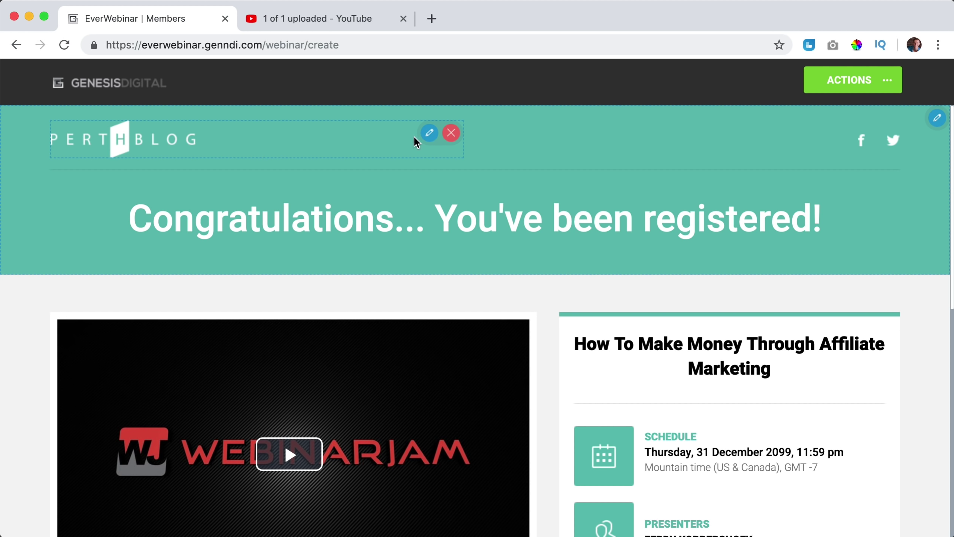
click(451, 134)
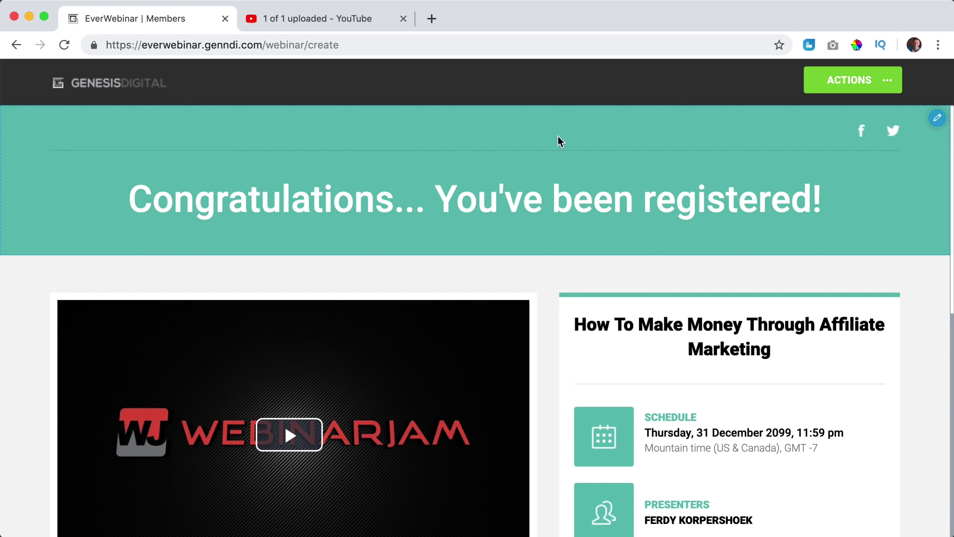
click(893, 115)
click(889, 111)
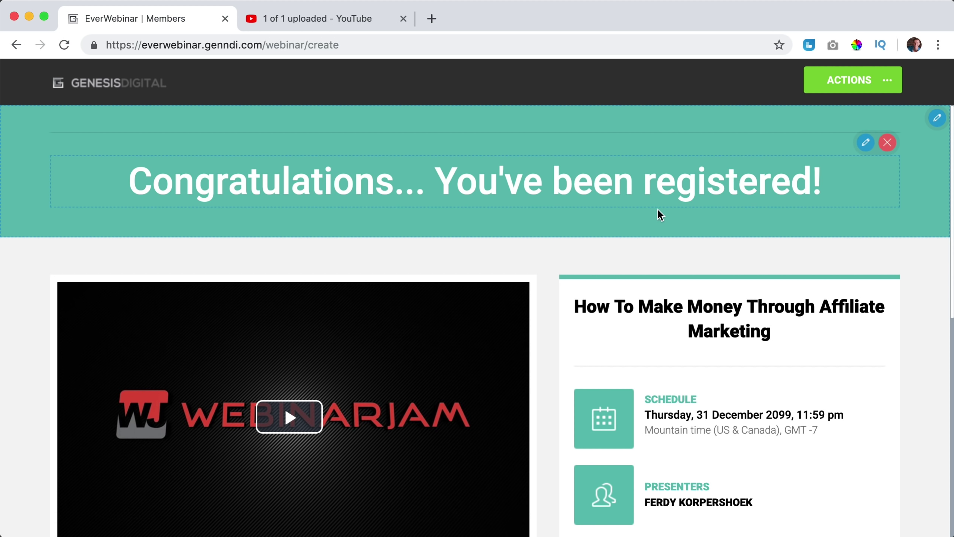
Delete the two text bullet items below the video.
scroll(658, 209, down, 3)
scroll(774, 215, down, 2)
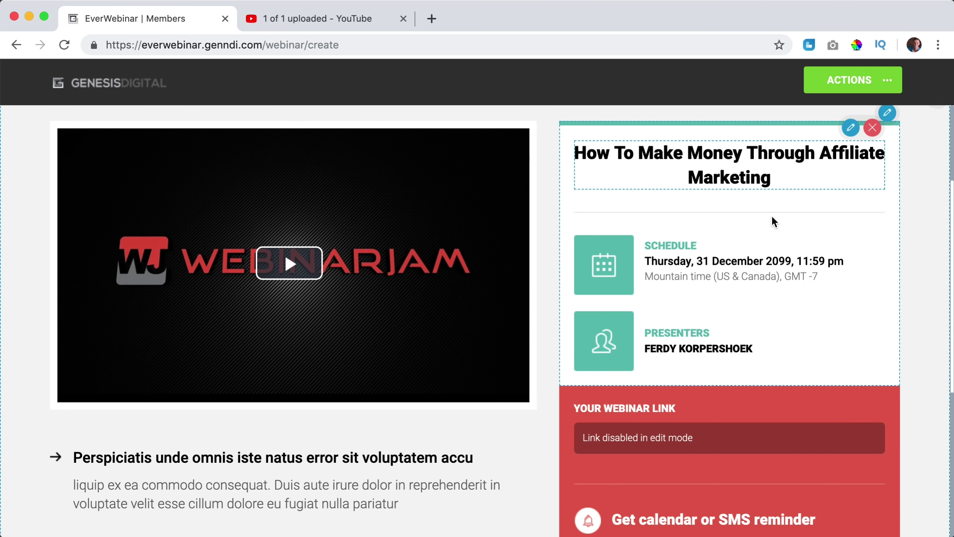
mouse_move(670, 316)
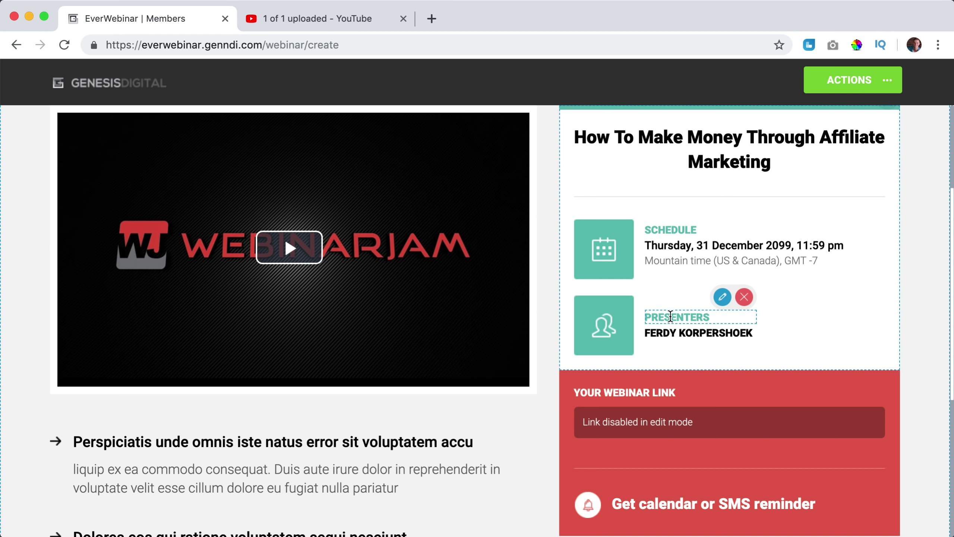
scroll(670, 317, down, 3)
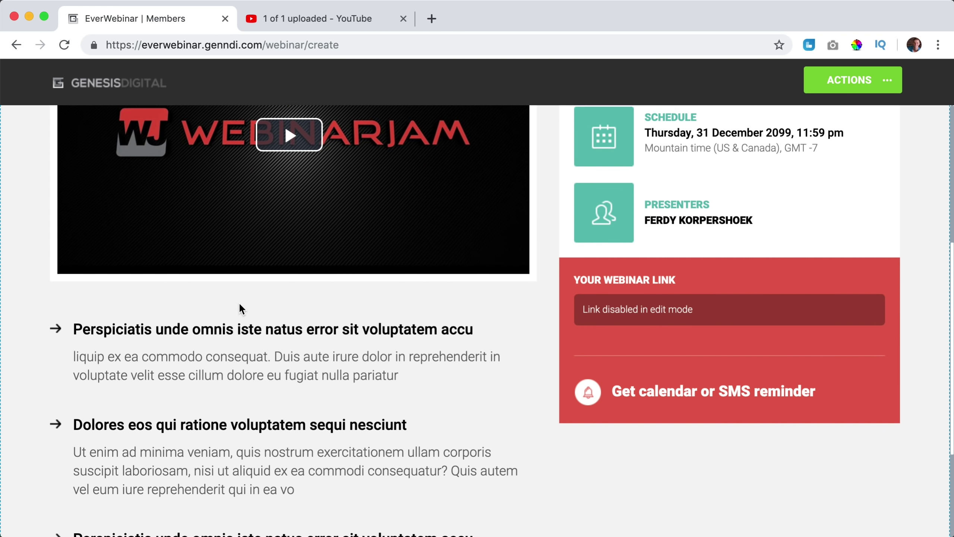
scroll(240, 305, up, 4)
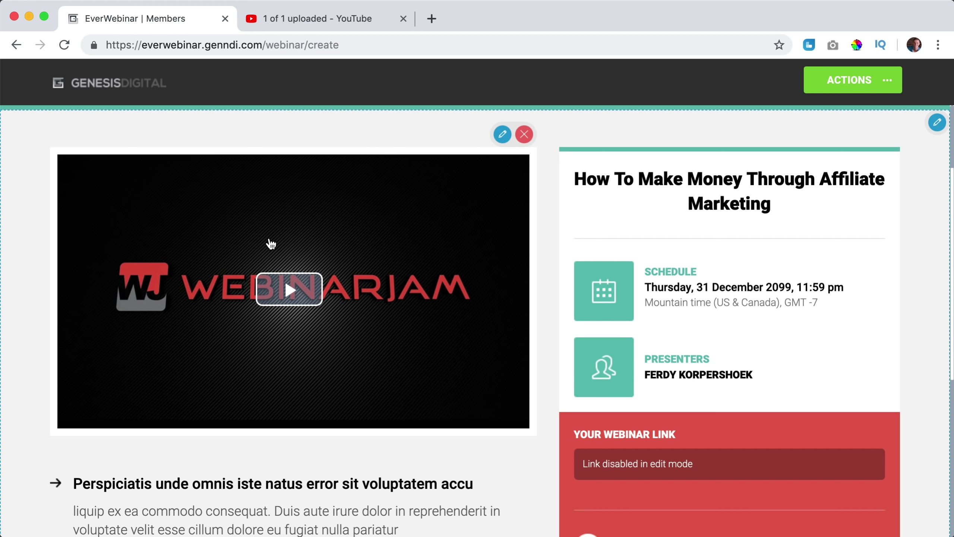
scroll(271, 244, down, 4)
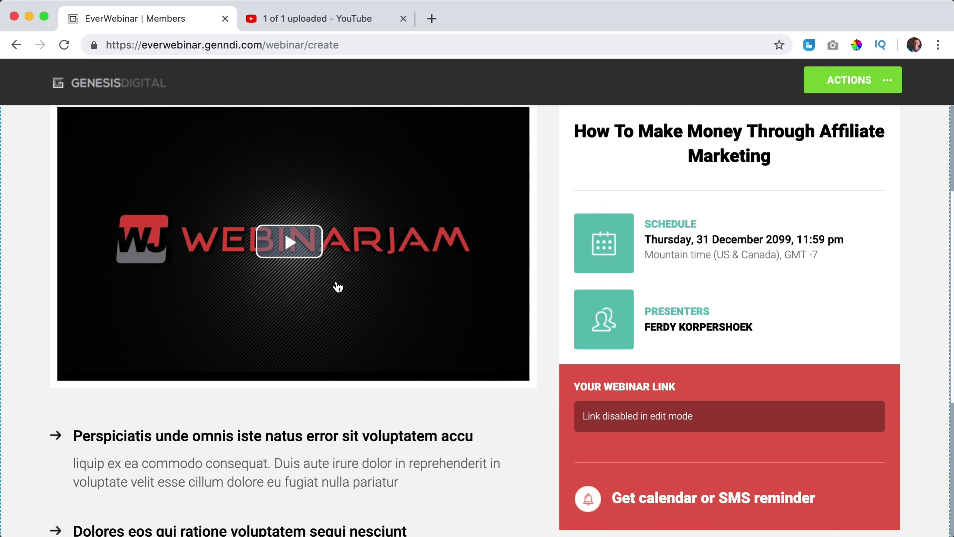
mouse_move(500, 318)
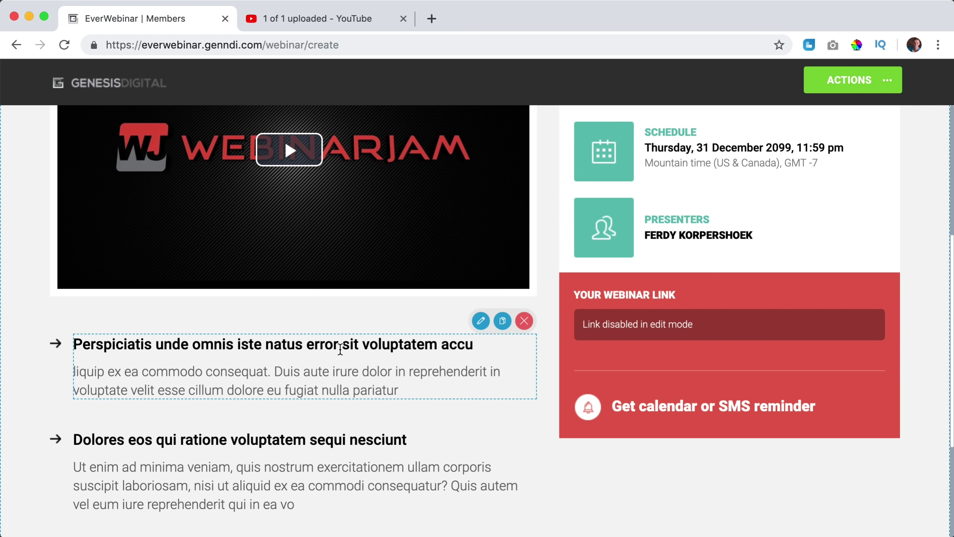
click(525, 321)
click(522, 321)
scroll(522, 323, up, 3)
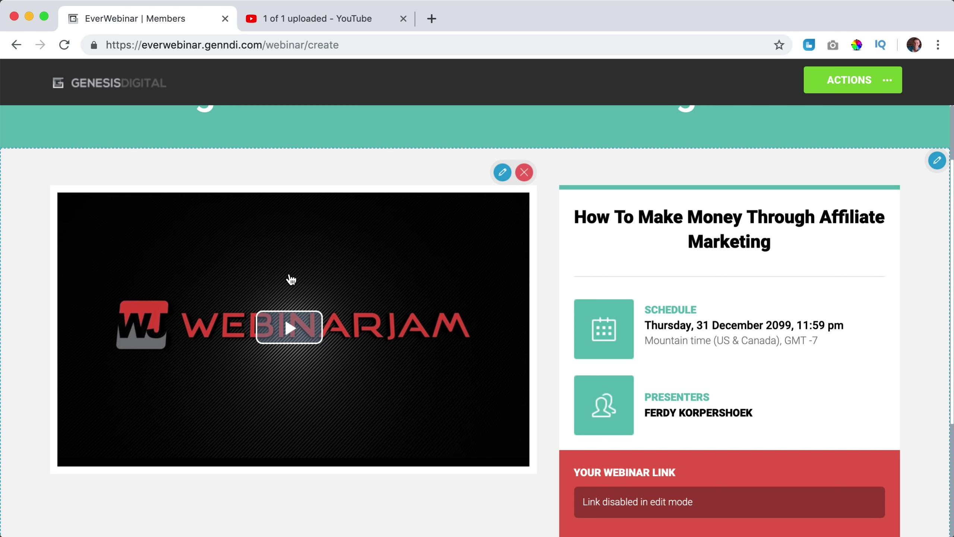
scroll(351, 273, down, 4)
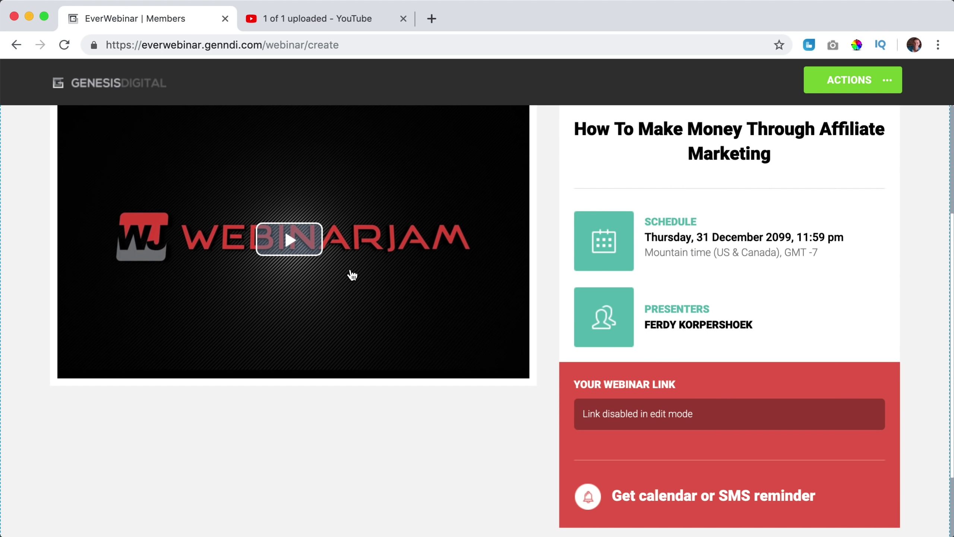
scroll(351, 273, up, 6)
scroll(353, 275, down, 2)
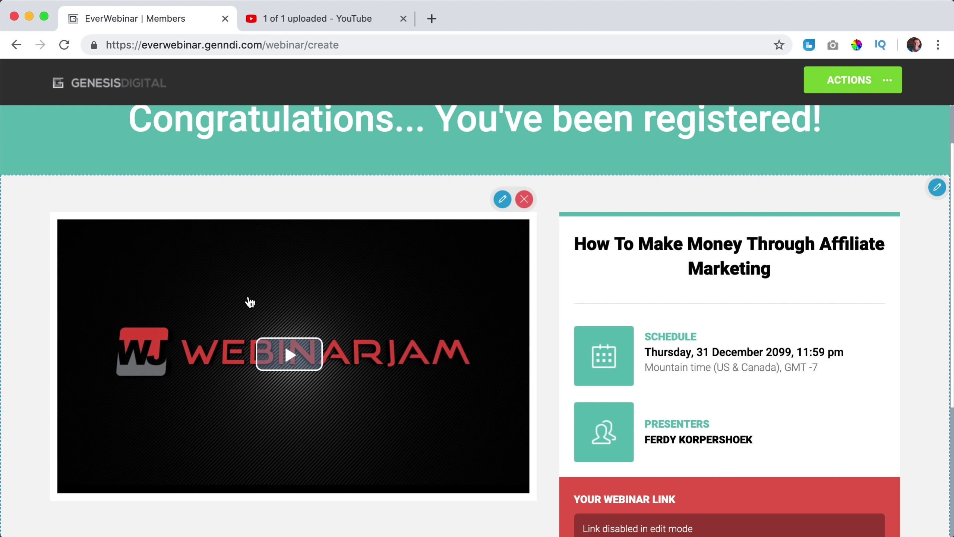
Save and exit the thank-you page editor and confirm Template 2.
click(888, 80)
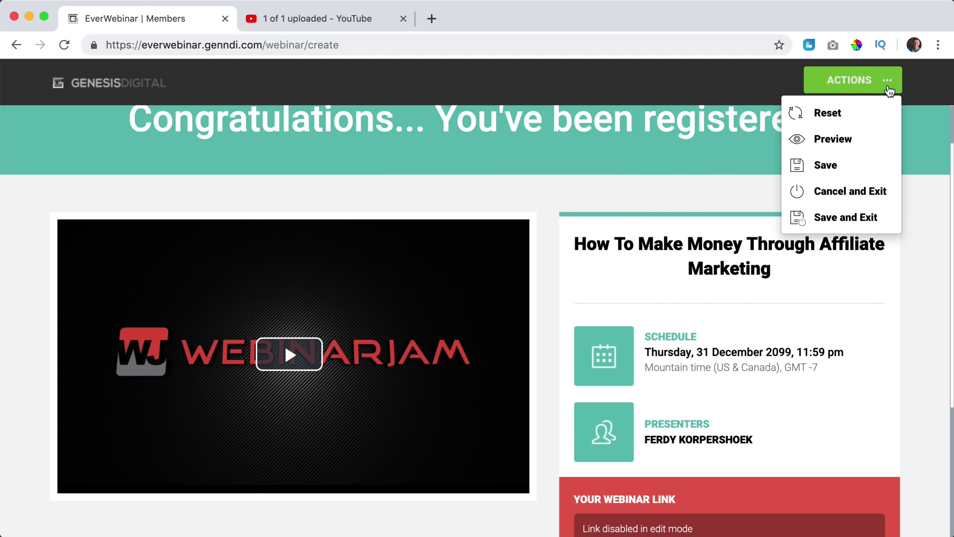
click(841, 217)
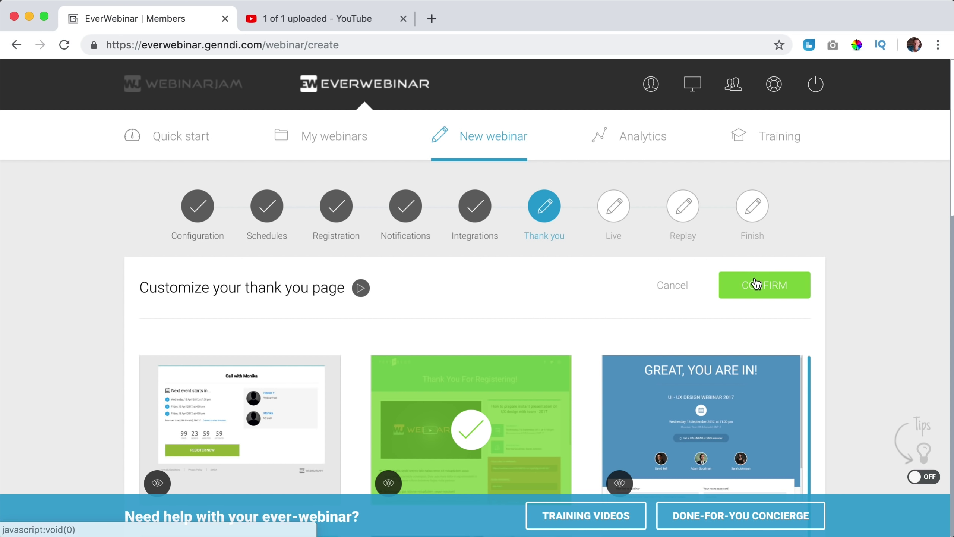
click(757, 282)
Set 'Survey your registrants' to No, confirm, and advance to the Live step.
scroll(736, 282, down, 2)
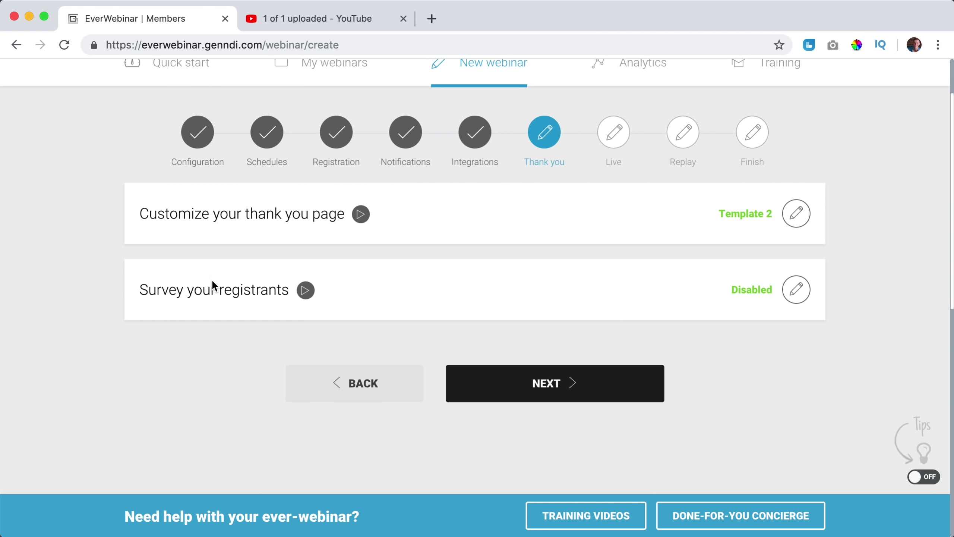
click(798, 296)
click(153, 267)
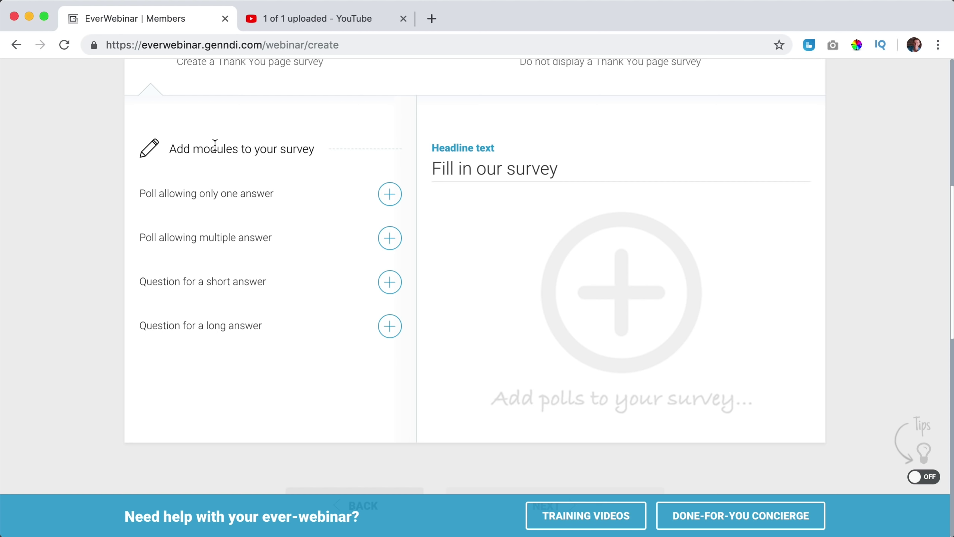
scroll(233, 162, up, 2)
click(250, 174)
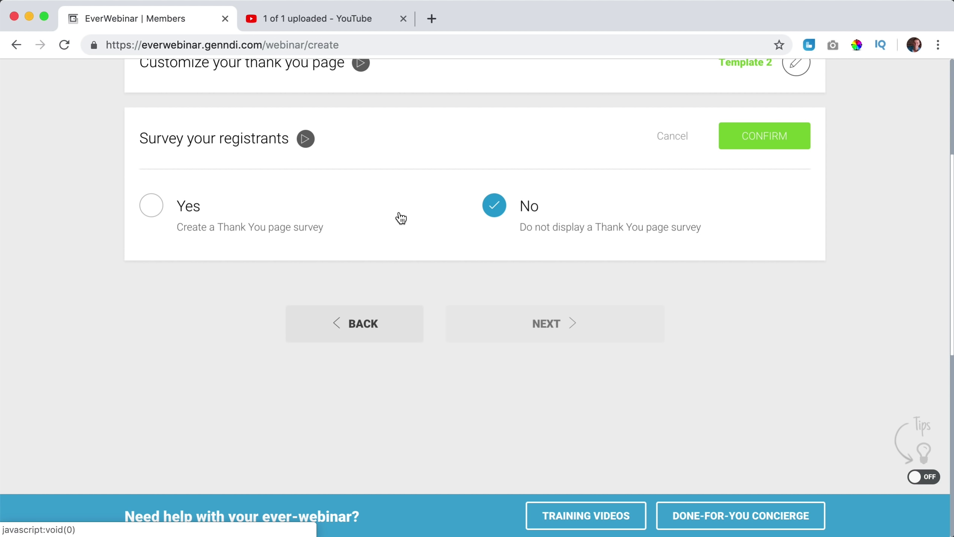
scroll(770, 209, up, 1)
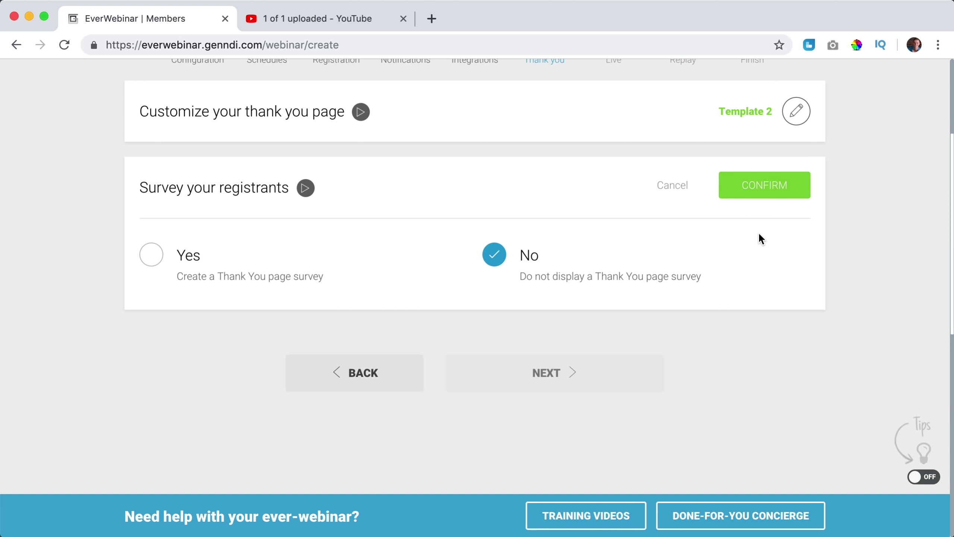
click(769, 190)
scroll(741, 260, up, 1)
scroll(741, 257, down, 1)
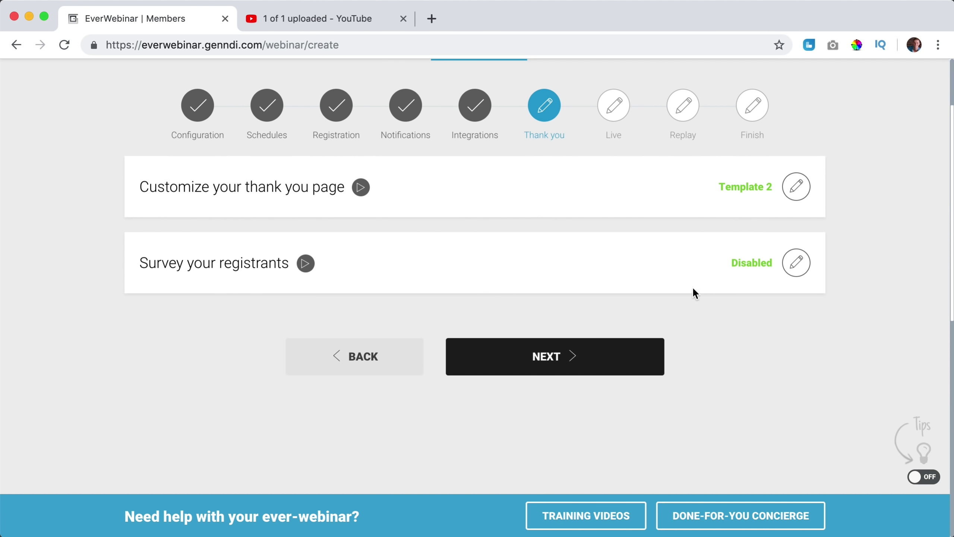
click(580, 354)
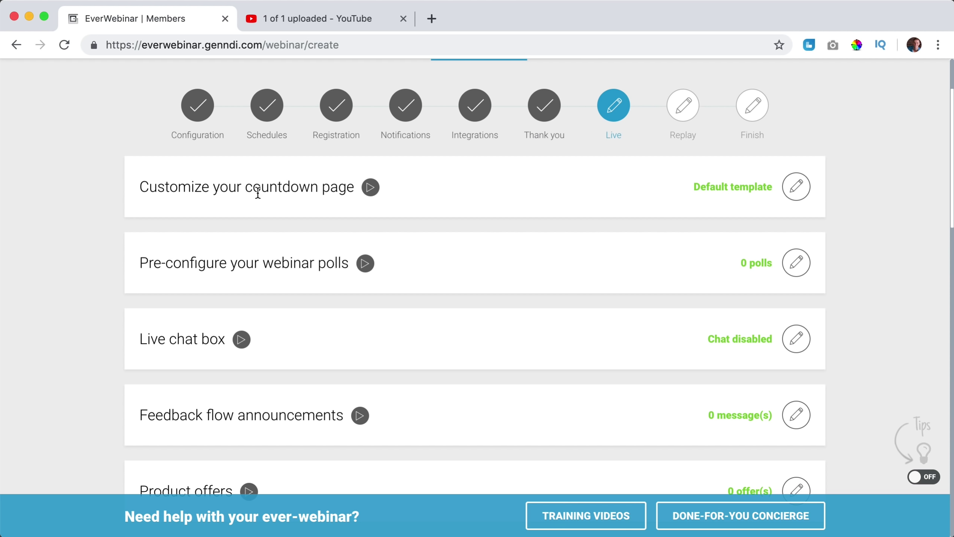
Customize countdown page Template 1, save and exit the builder, and confirm it.
click(798, 196)
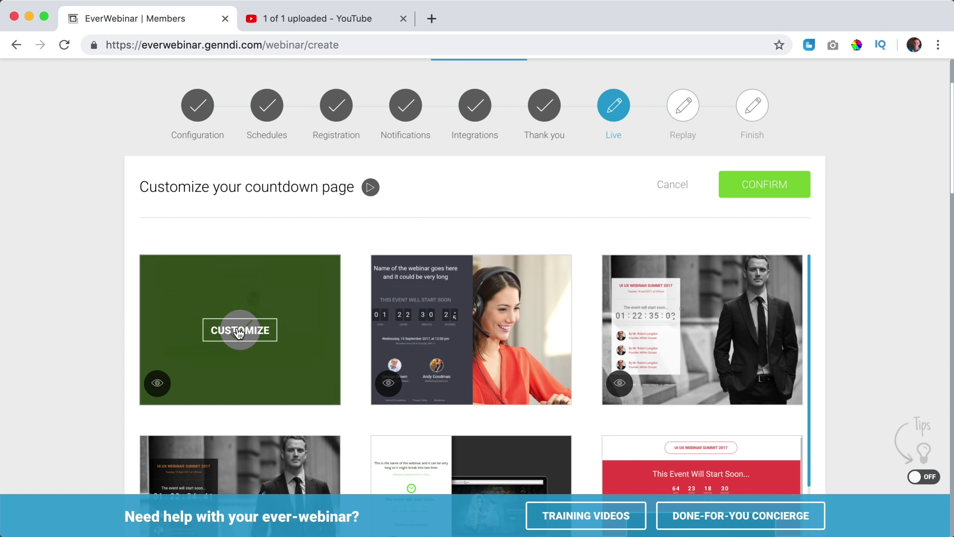
click(241, 330)
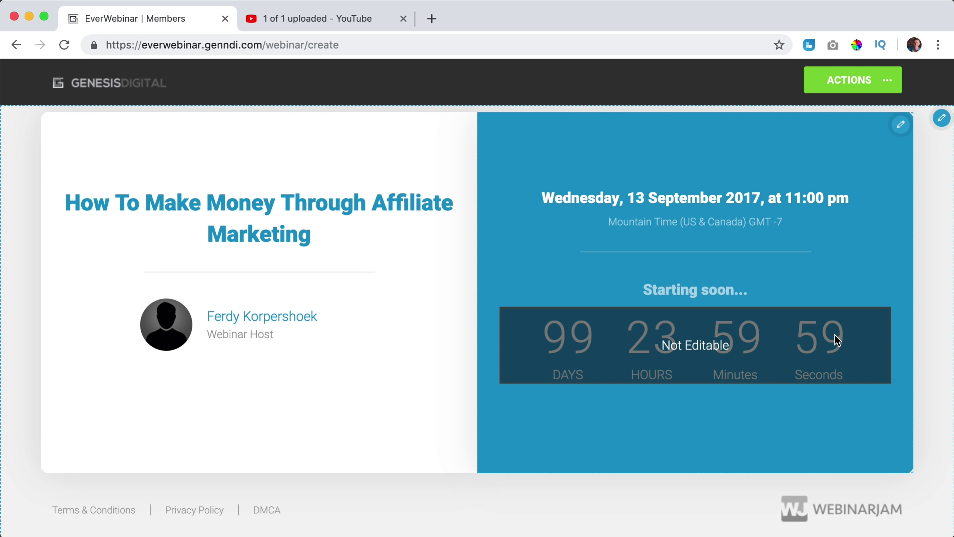
click(887, 81)
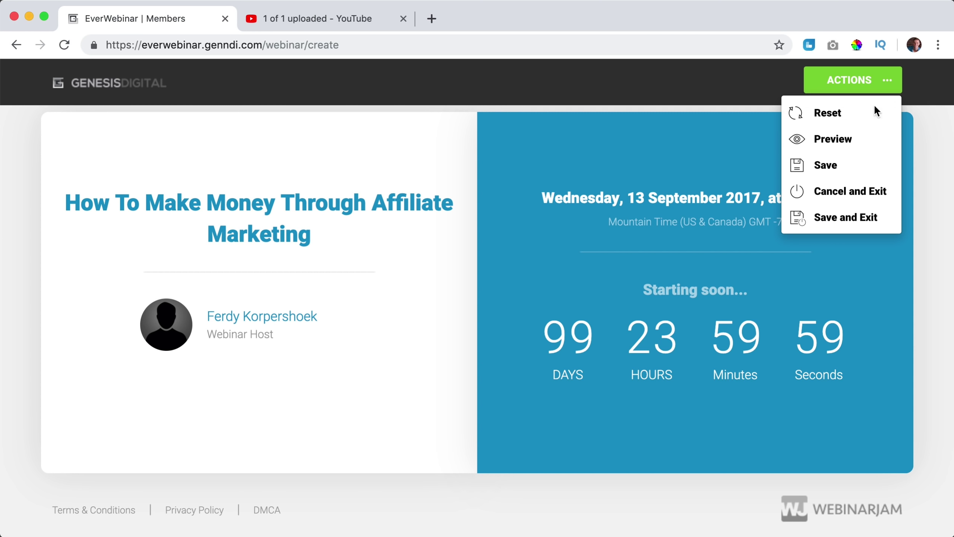
click(836, 218)
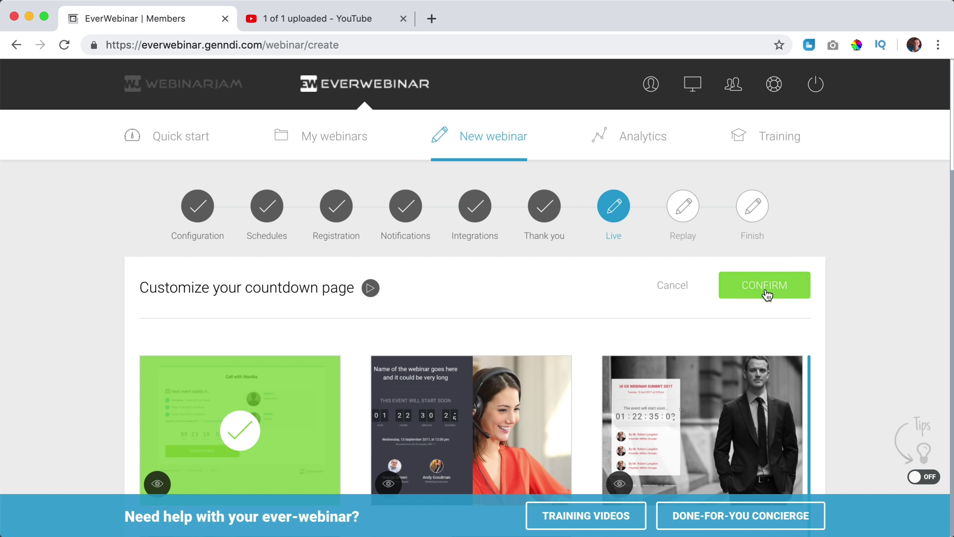
click(766, 295)
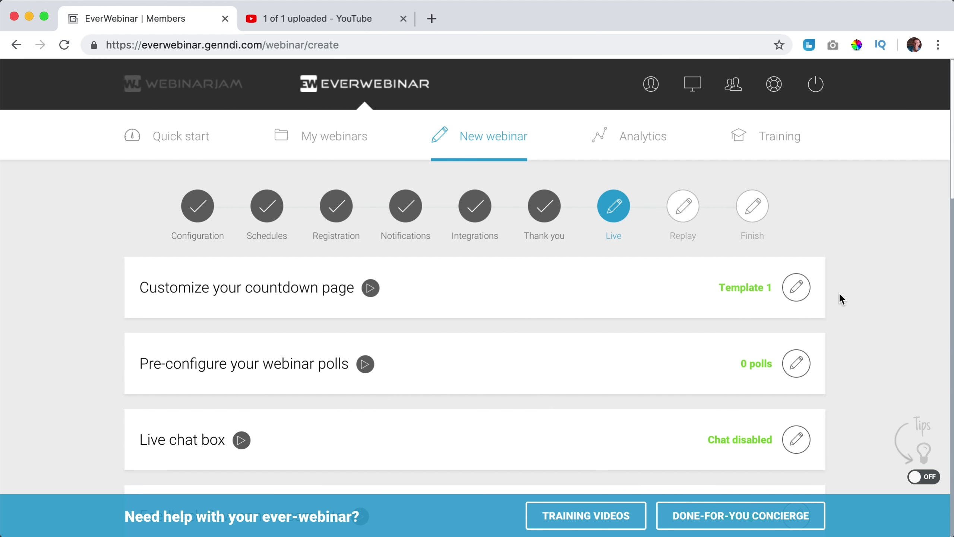
Close the polls settings without adding any polls, leaving 0 polls.
scroll(840, 293, down, 3)
click(798, 276)
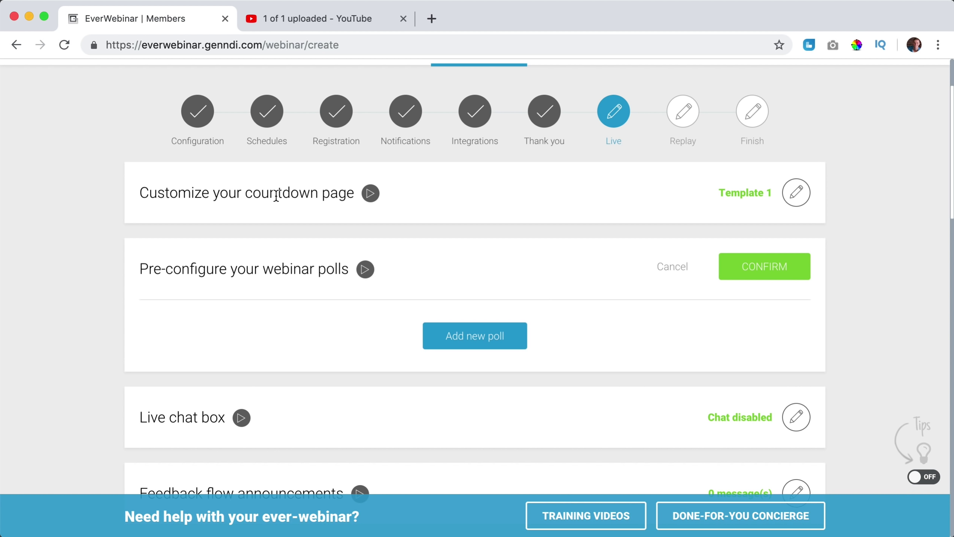
click(674, 267)
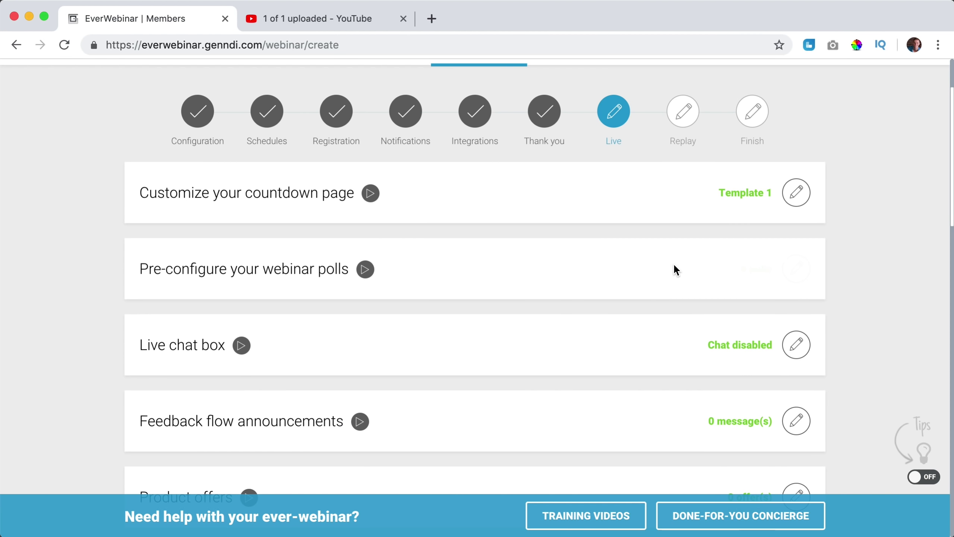
Switch the live chat box to Enable live chat and focus the chat Line field.
scroll(667, 265, down, 2)
click(797, 257)
scroll(489, 270, down, 2)
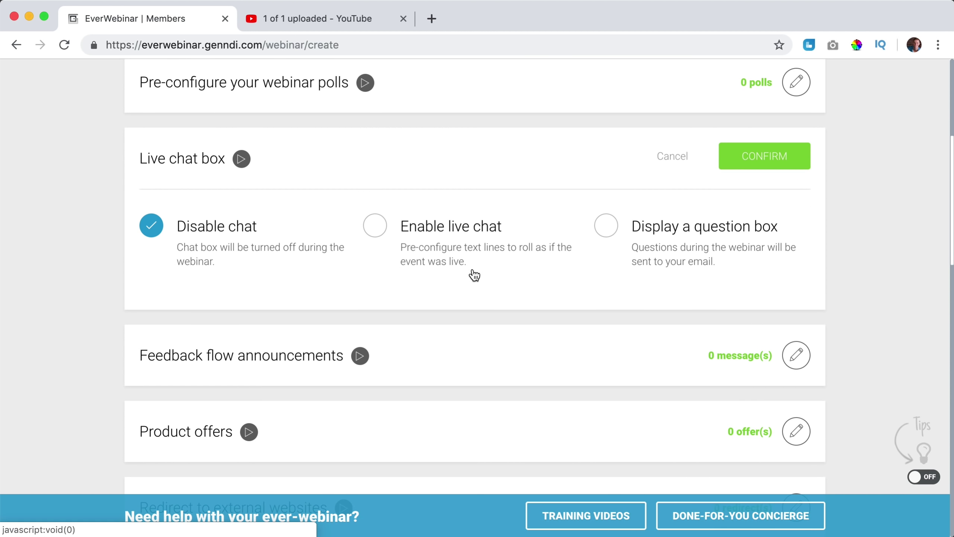
click(376, 230)
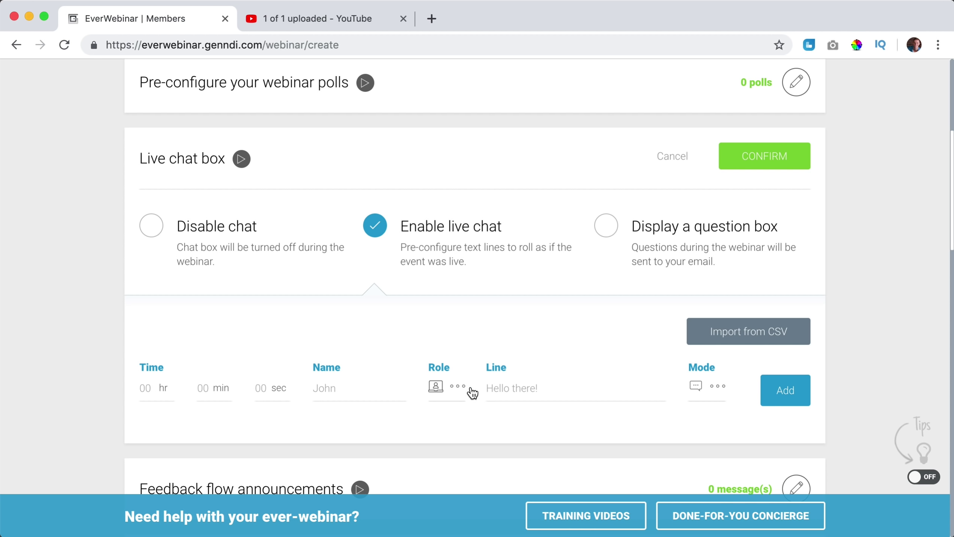
click(500, 389)
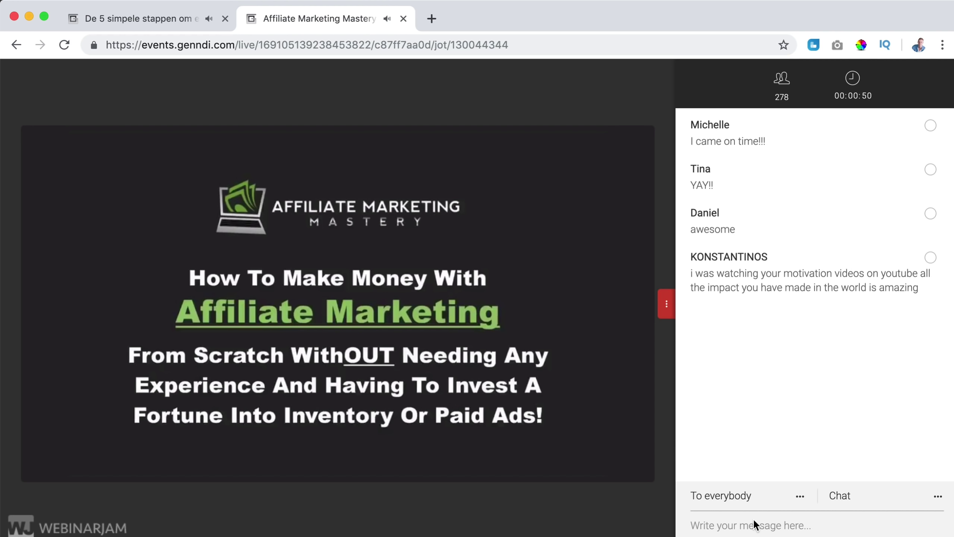
Post 'Hi there' as a host message in the live room chat.
text(Hi there)
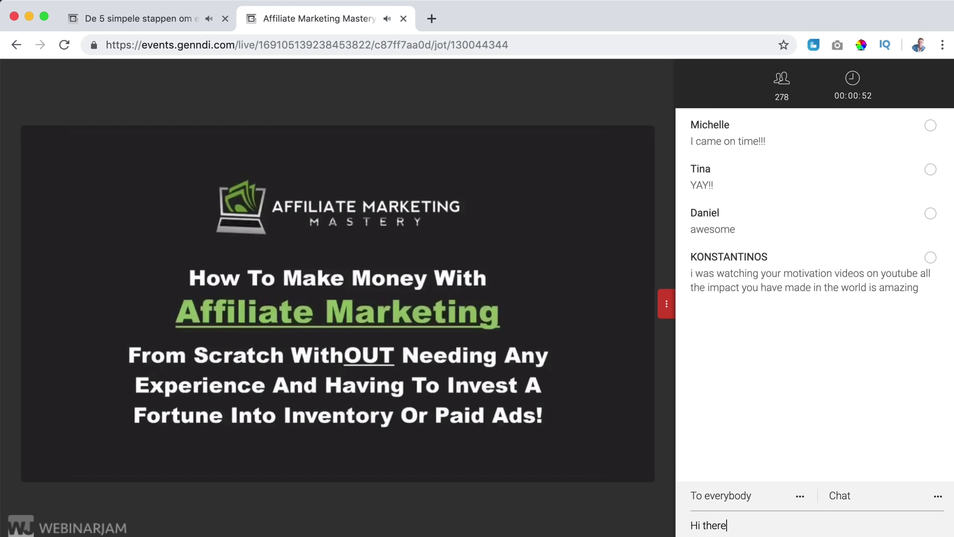
key(Return)
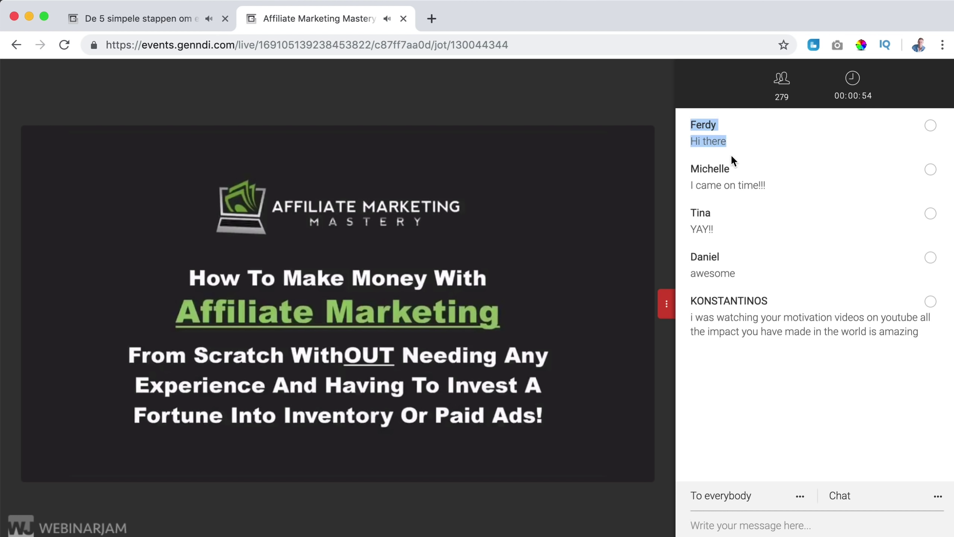
click(734, 155)
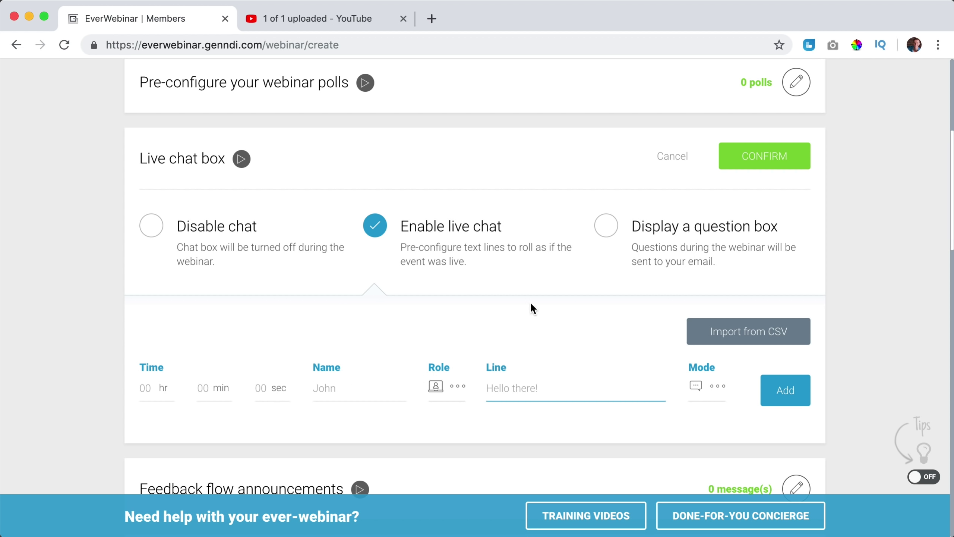
Choose 'Display a question box', enter the host's email address, and confirm.
click(606, 226)
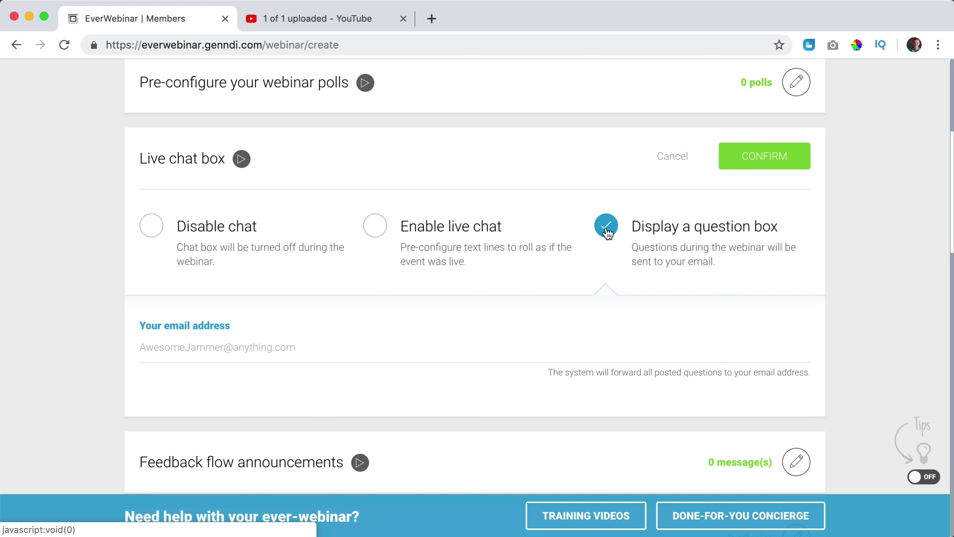
click(175, 339)
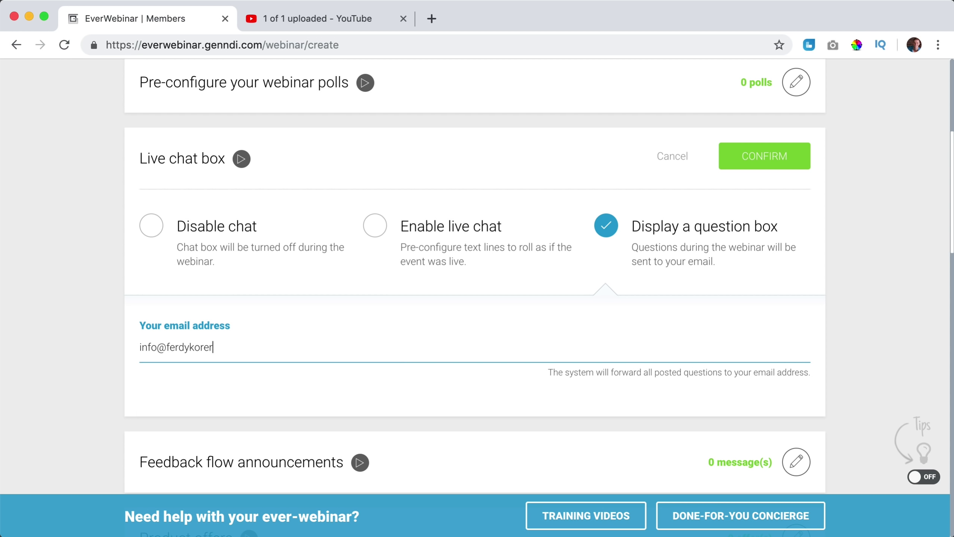
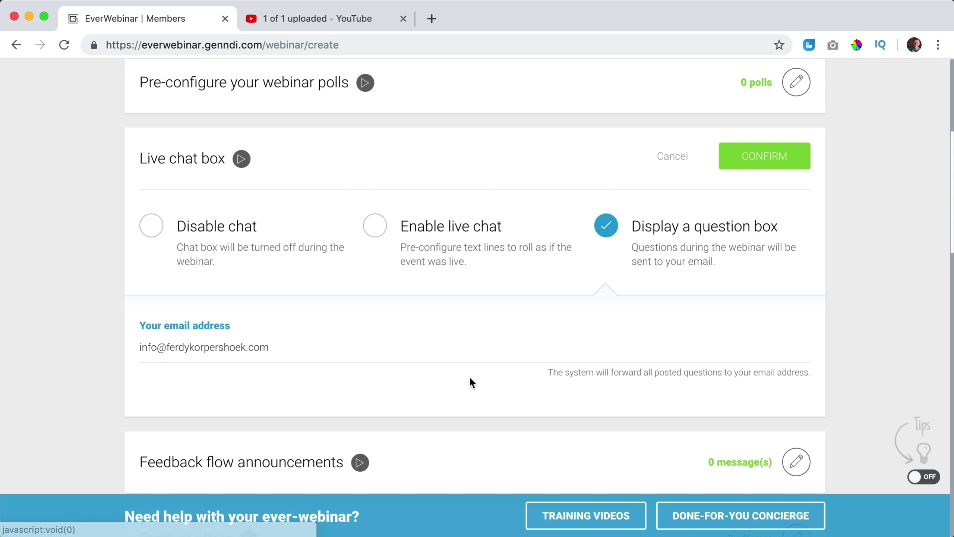
click(771, 170)
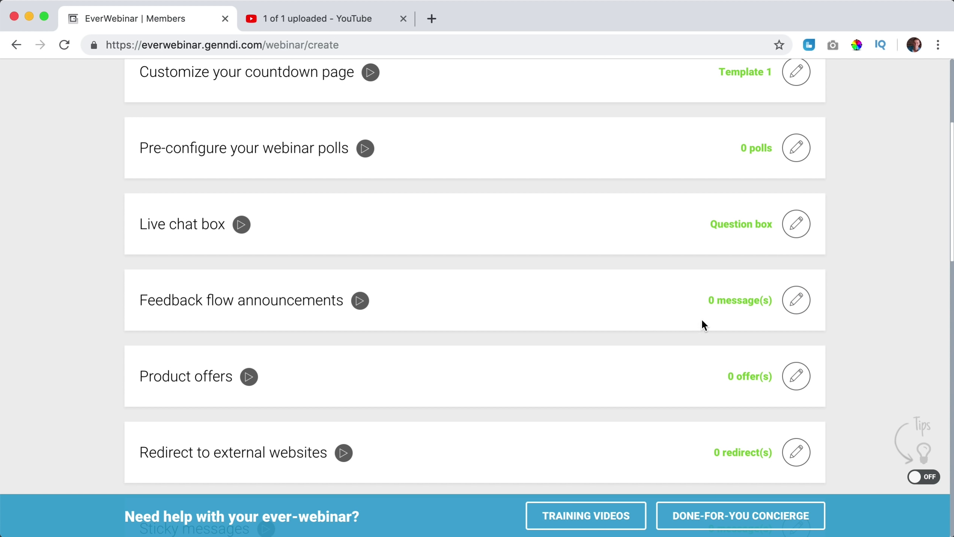
Cancel out of feedback flow announcements without adding any, then open the Product offers settings.
click(793, 311)
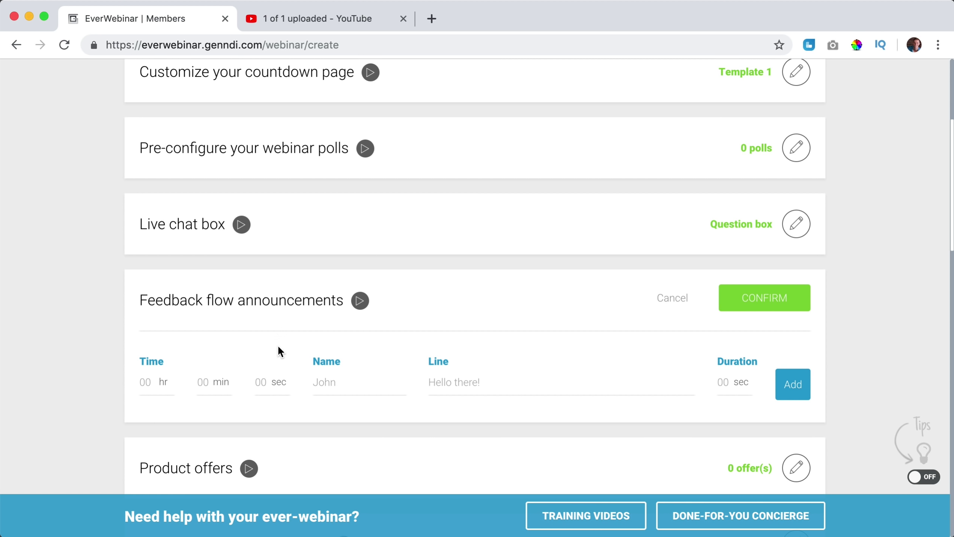
click(152, 381)
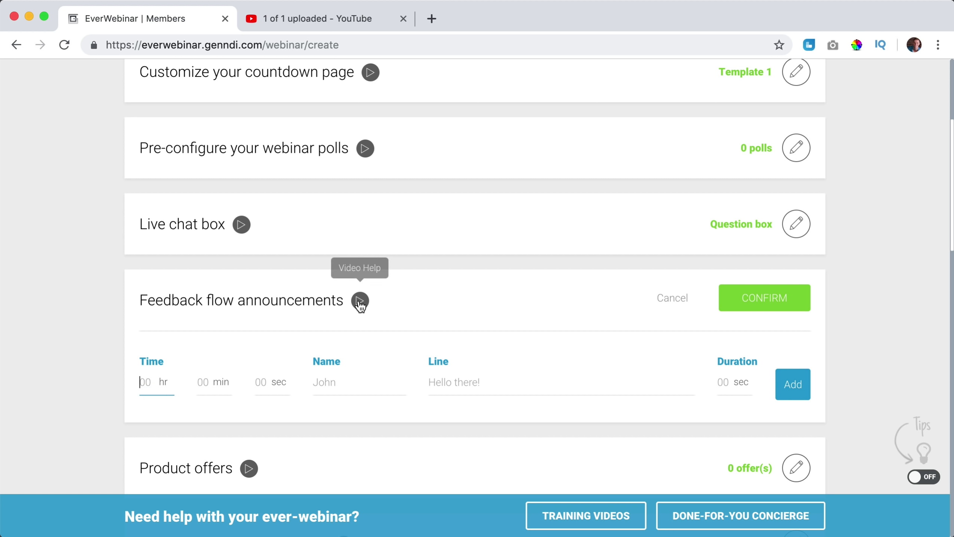
click(669, 299)
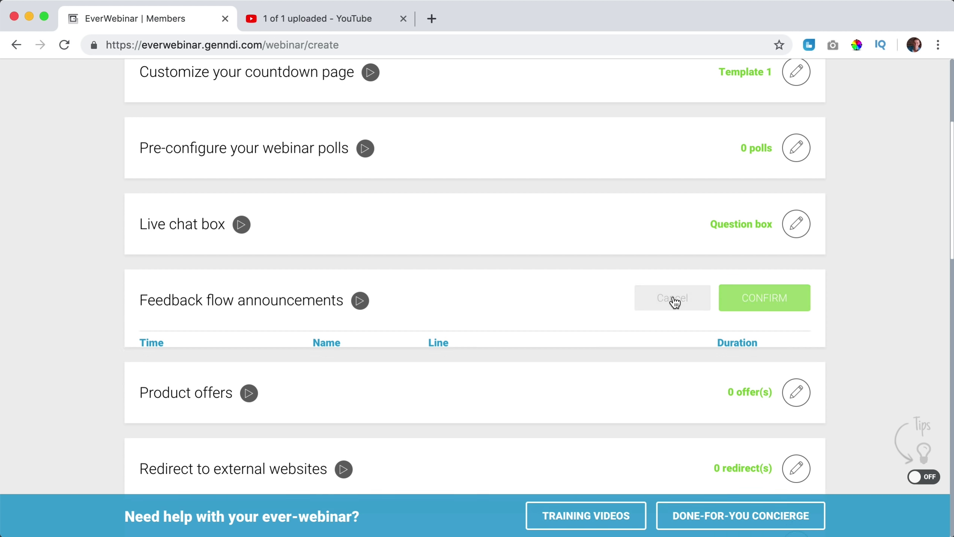
scroll(654, 289, down, 5)
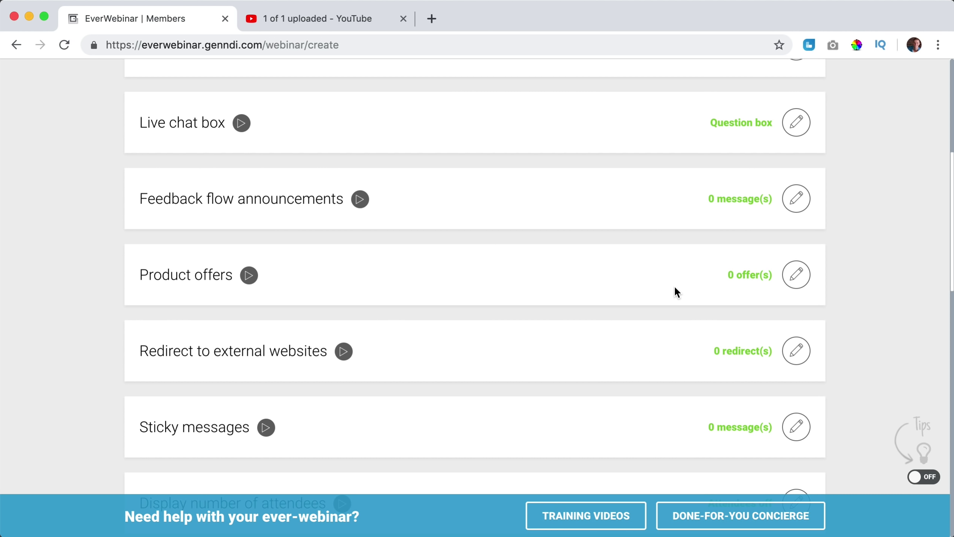
click(797, 275)
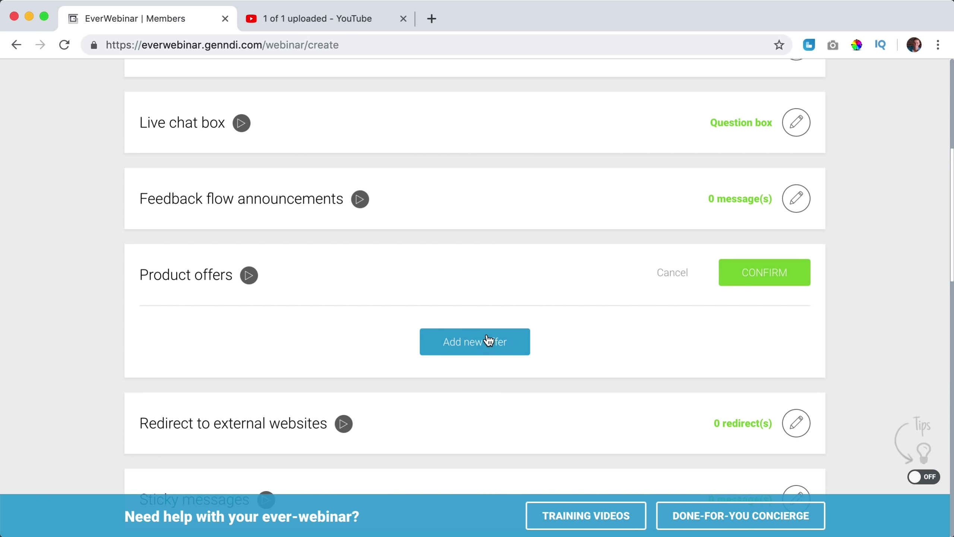
Add a new product offer and set its start time to 00 hr 2 min.
click(466, 348)
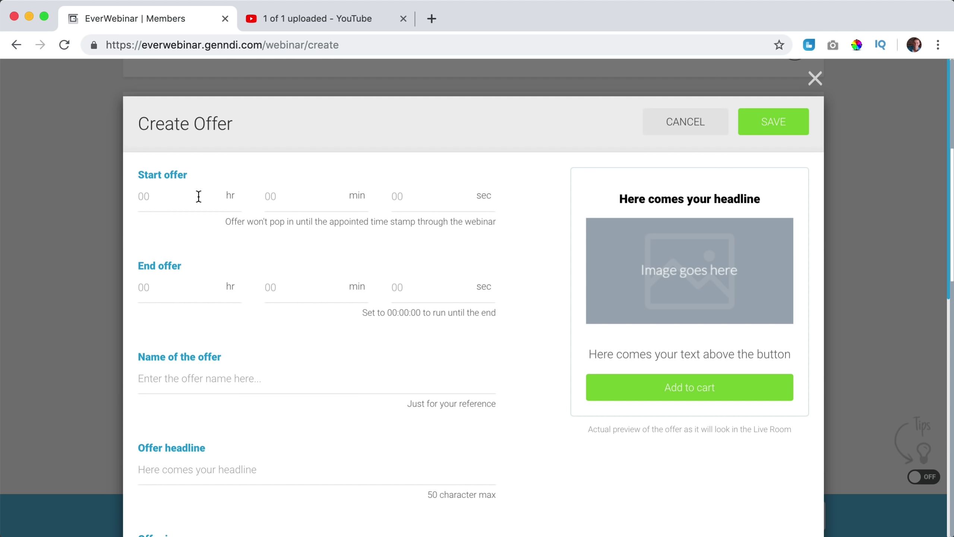
click(172, 199)
text(27)
key(super+a)
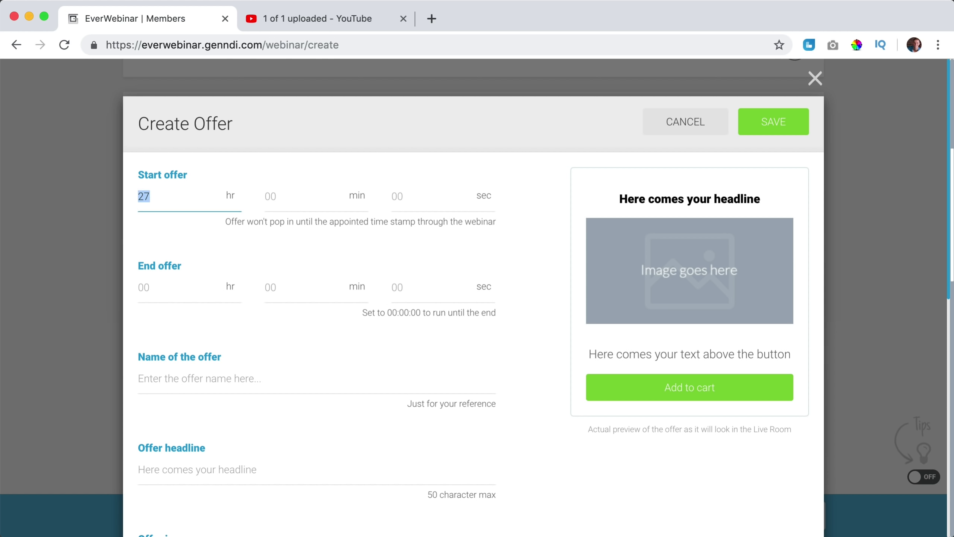
text(00)
text(2)
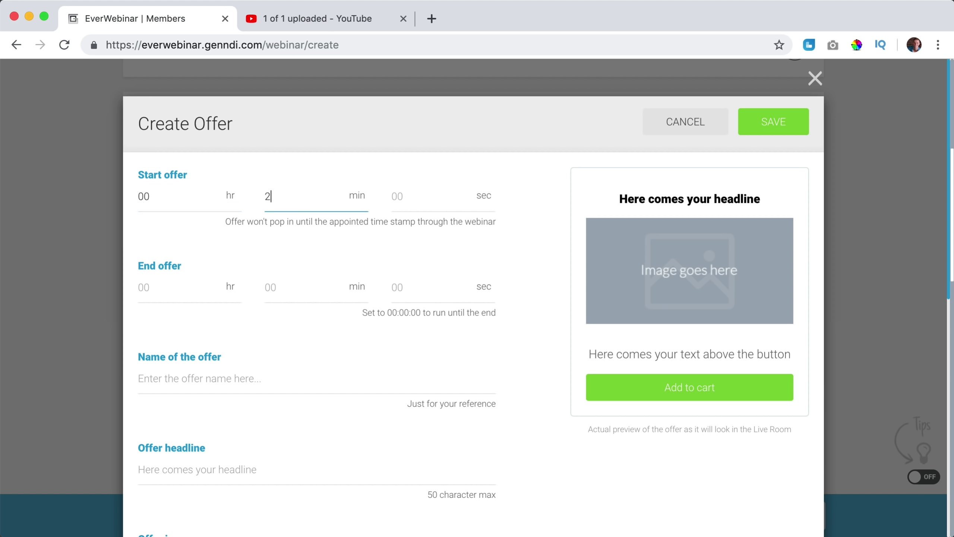
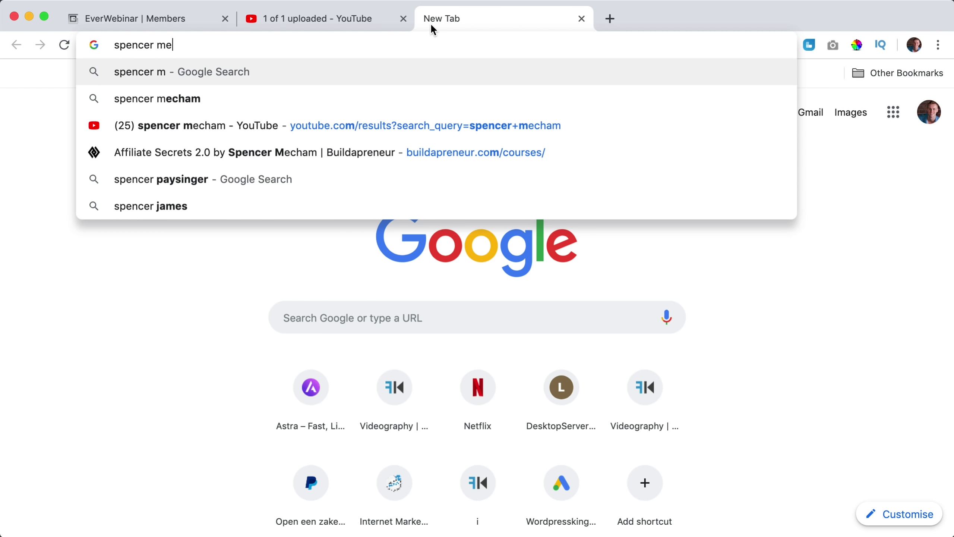
Run the web search for the marketer and switch to the image results.
key(Return)
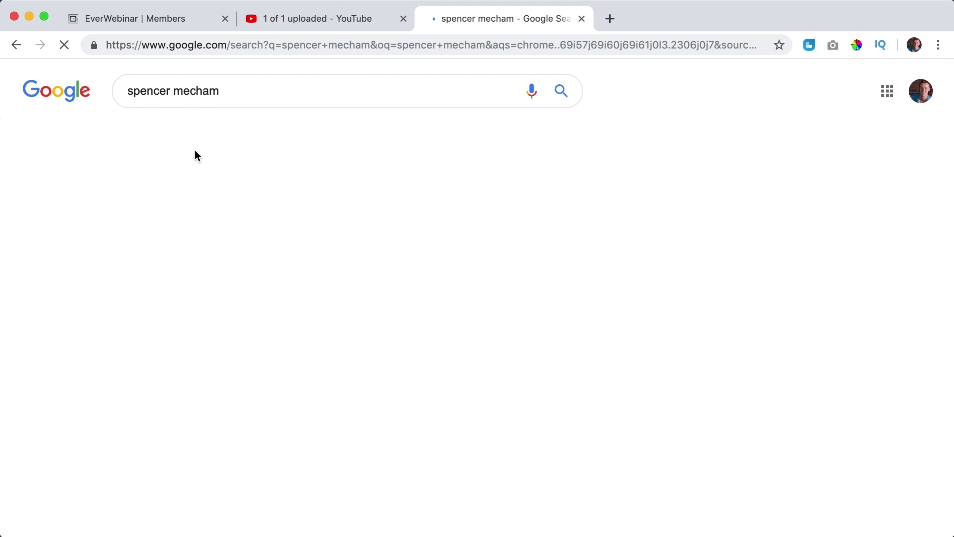
click(229, 139)
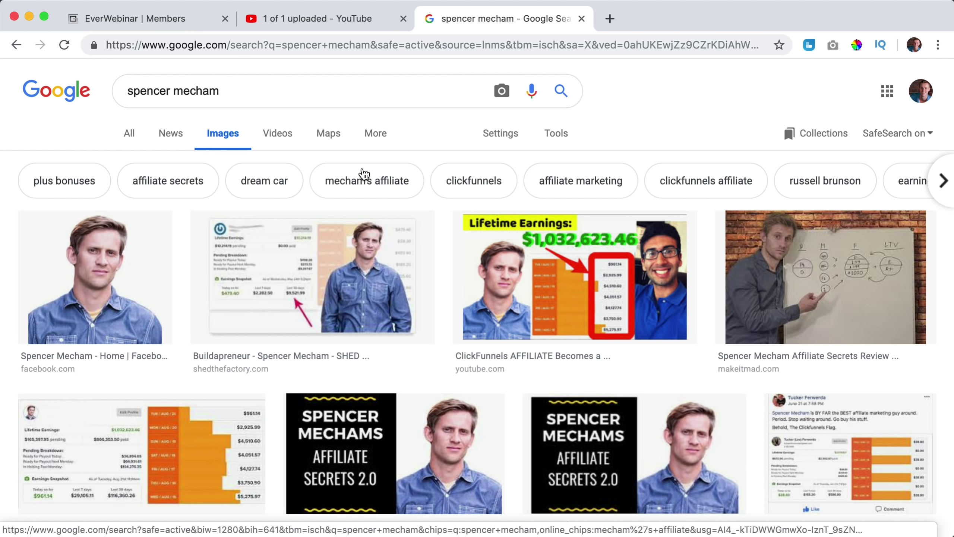
scroll(363, 177, down, 2)
Save the Affiliate Secrets 2.0 cover image to the Desktop as a JPEG named after the marketer.
click(408, 368)
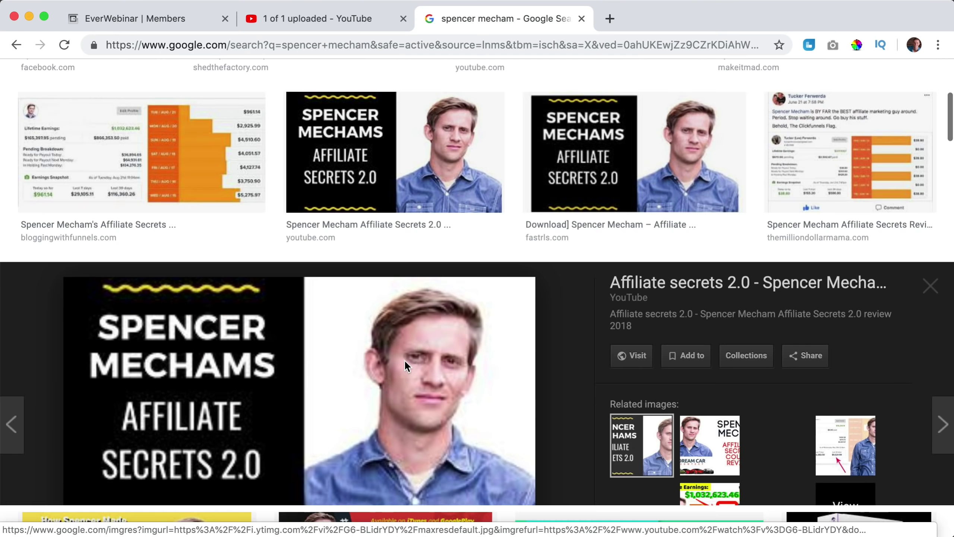
right_click(338, 298)
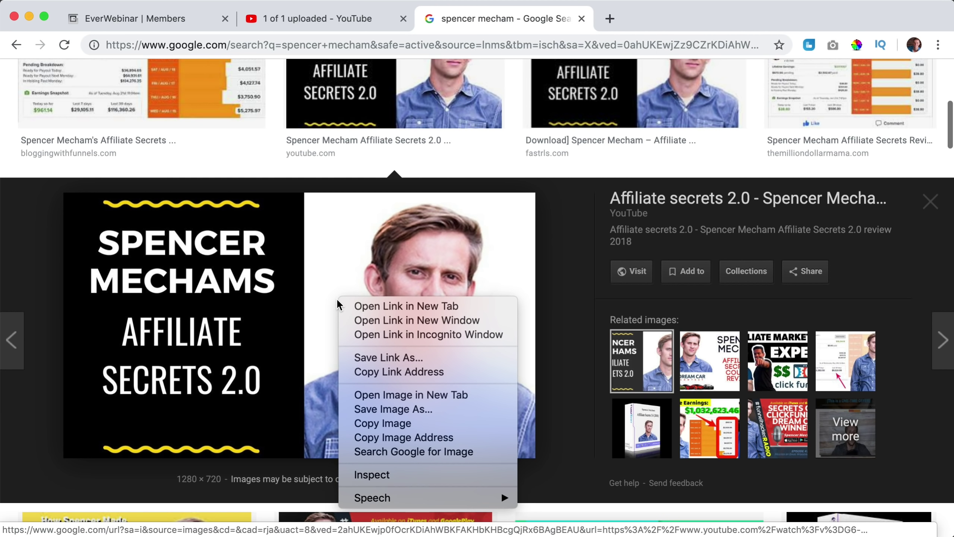
click(401, 409)
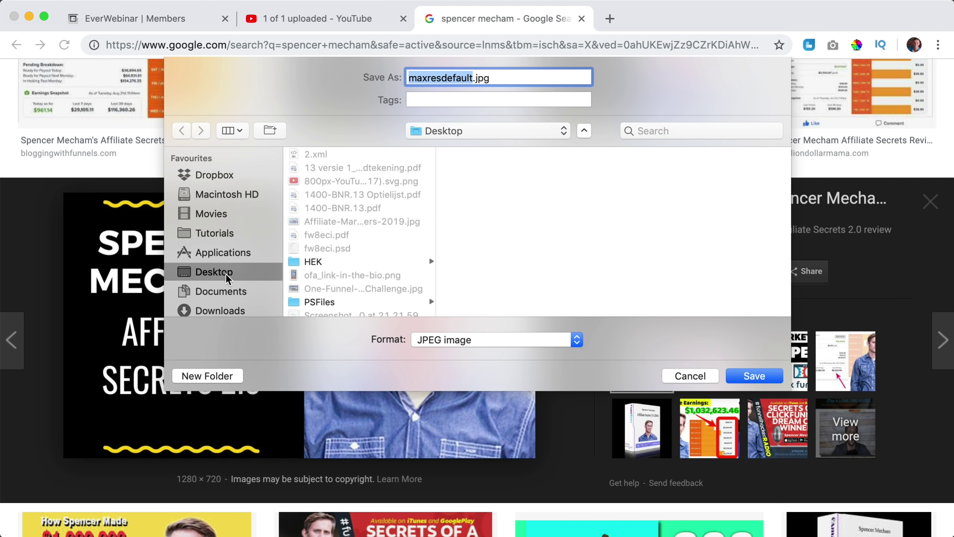
text(Spencer)
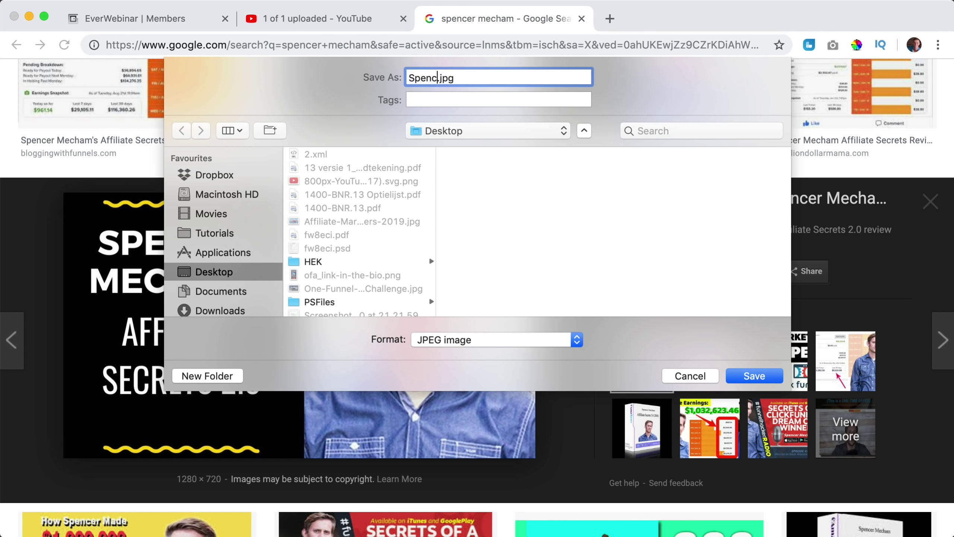
key(Return)
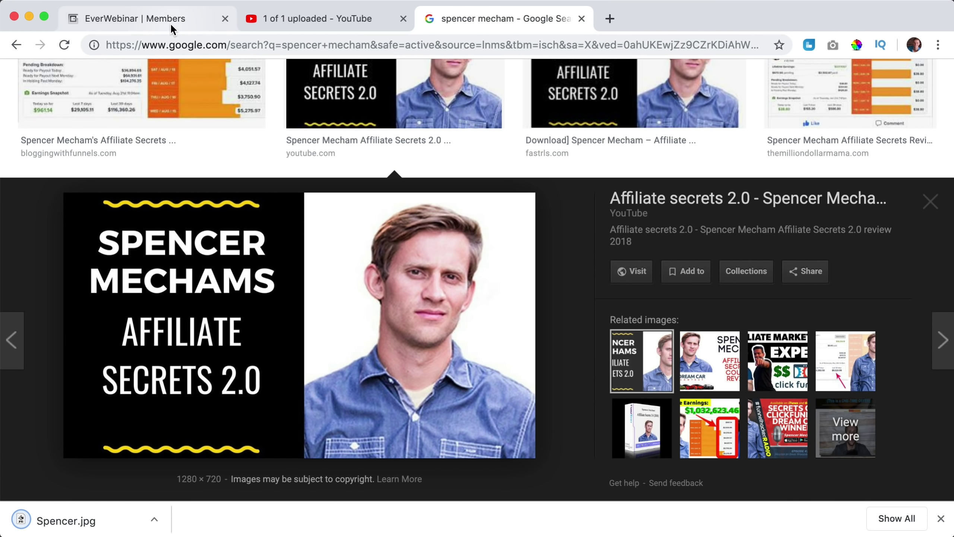
click(170, 23)
Upload the saved Affiliate Secrets 2.0 cover JPG from the Desktop as the offer image.
click(248, 366)
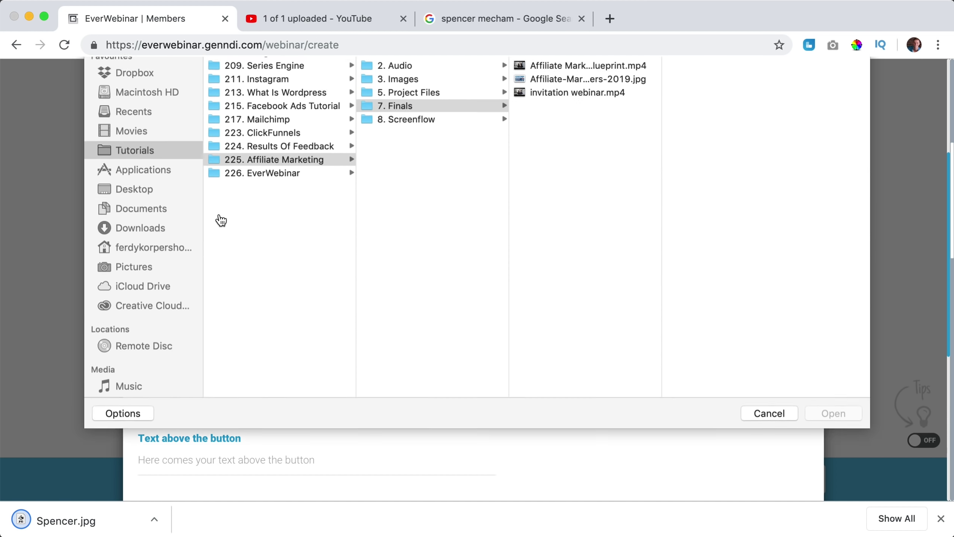
click(145, 232)
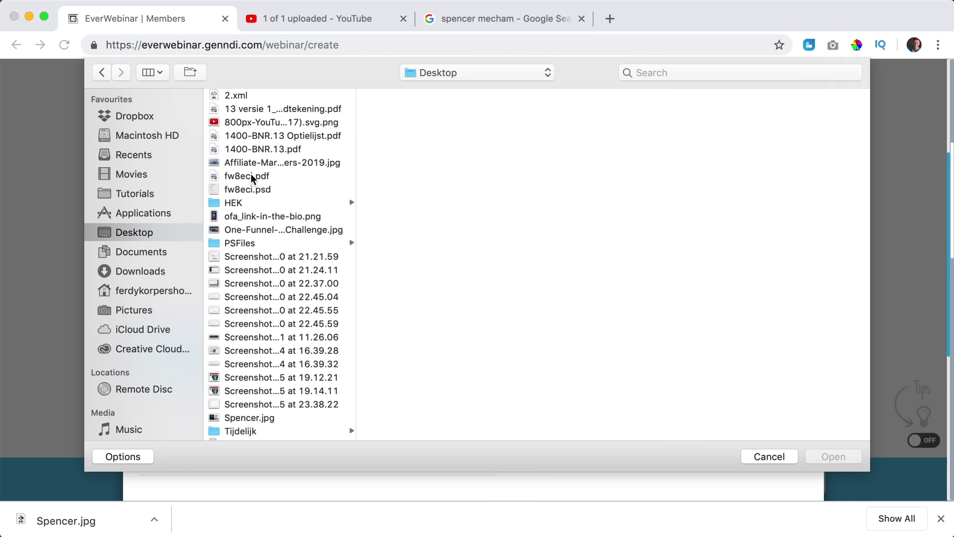
key(s)
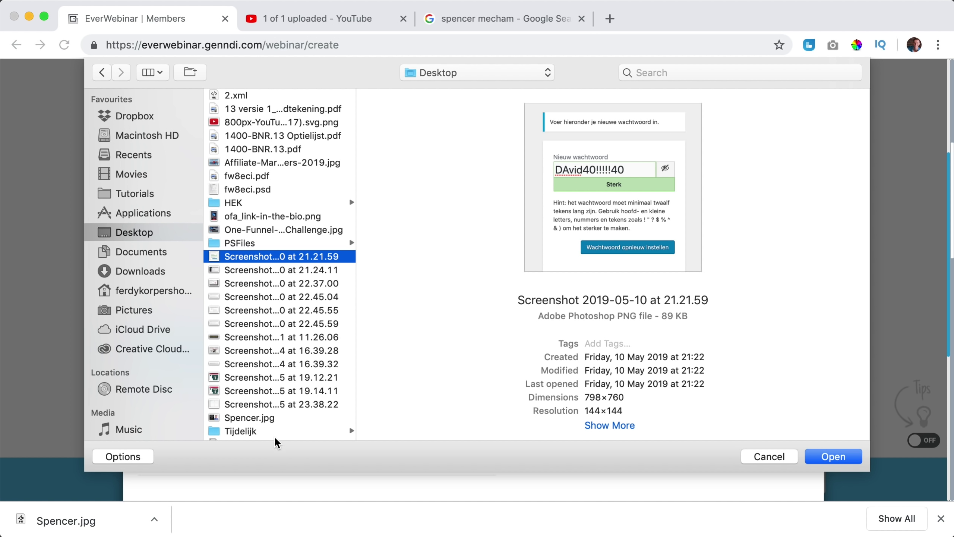
click(265, 418)
click(842, 456)
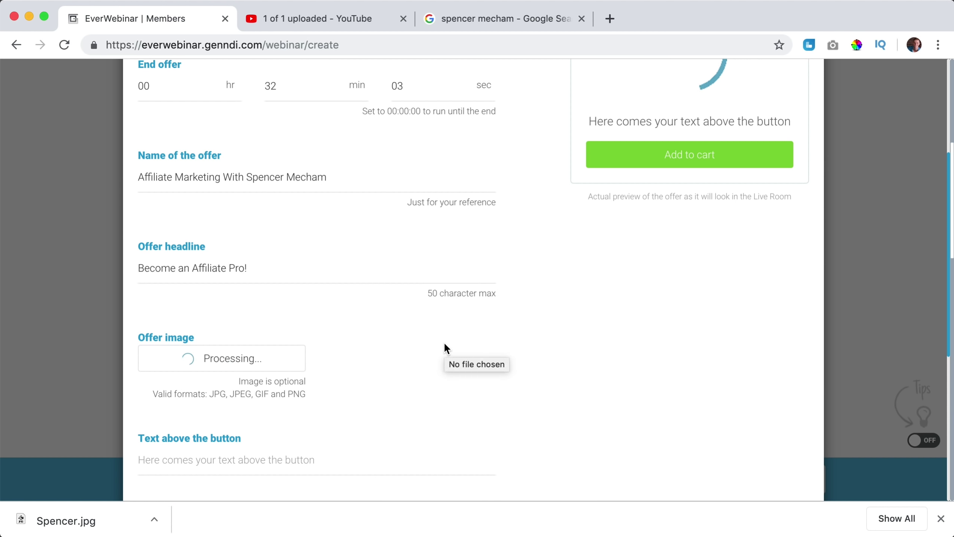
Enter 'Start with a free webinar' above the button, 'Go' as the button text, and the sales link.
scroll(443, 342, down, 3)
click(225, 362)
text(Start with a free web)
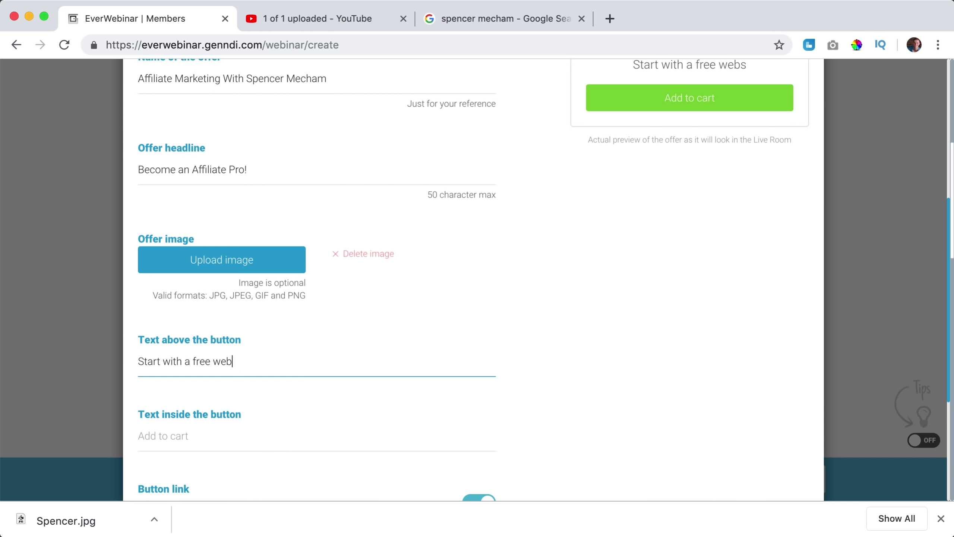
text(inar)
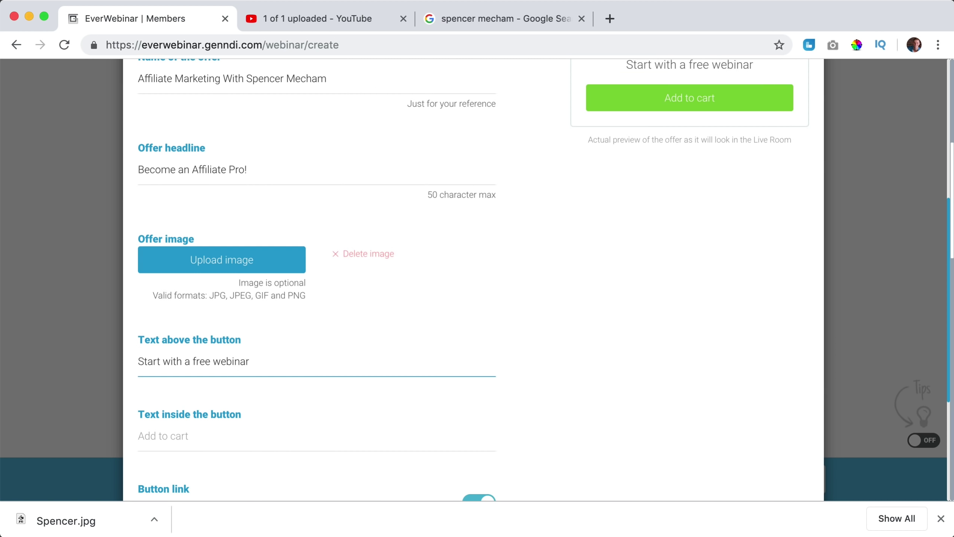
scroll(333, 343, down, 2)
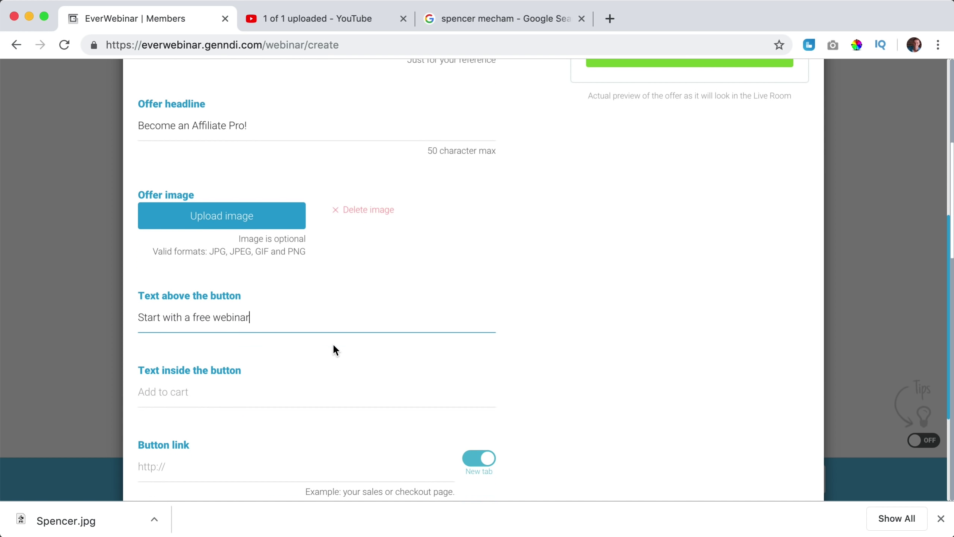
click(222, 385)
text(Go To Spencer)
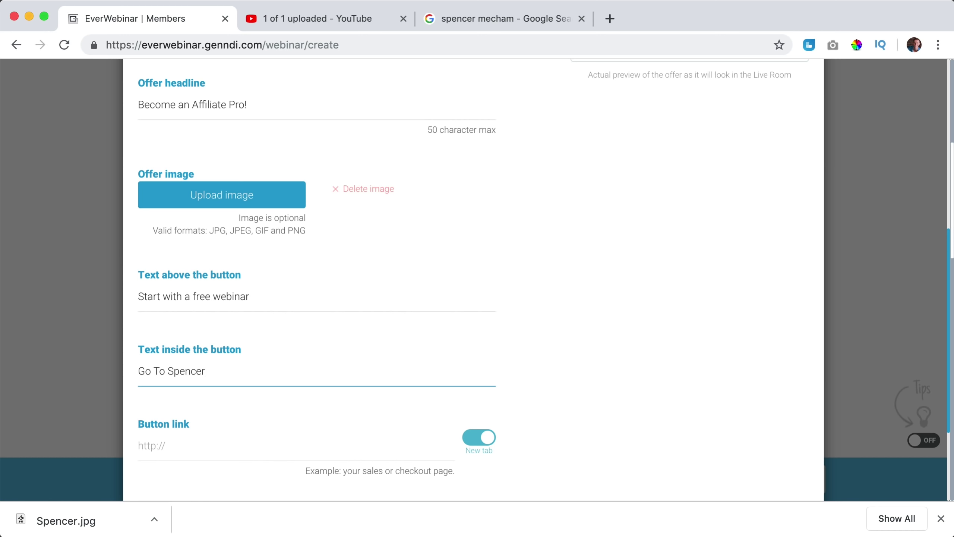
scroll(338, 358, down, 2)
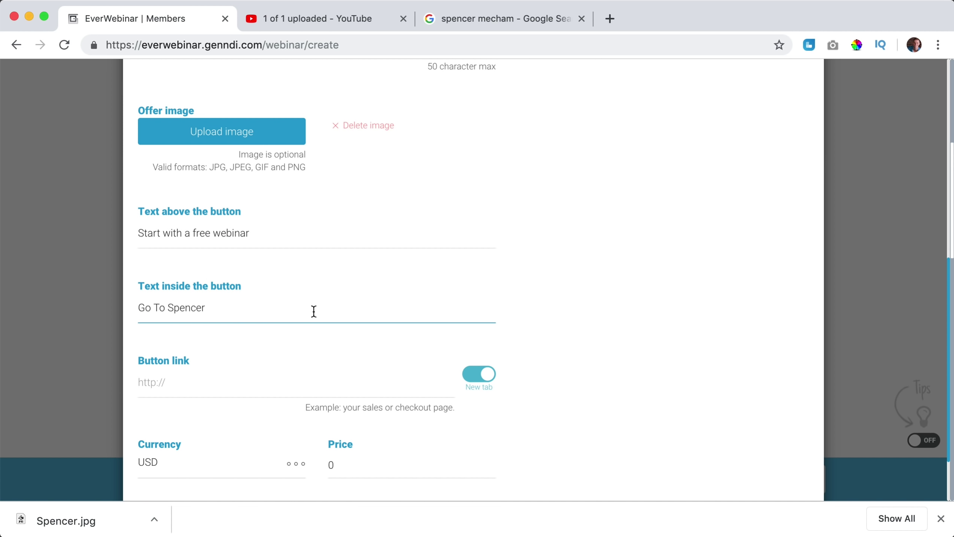
click(216, 387)
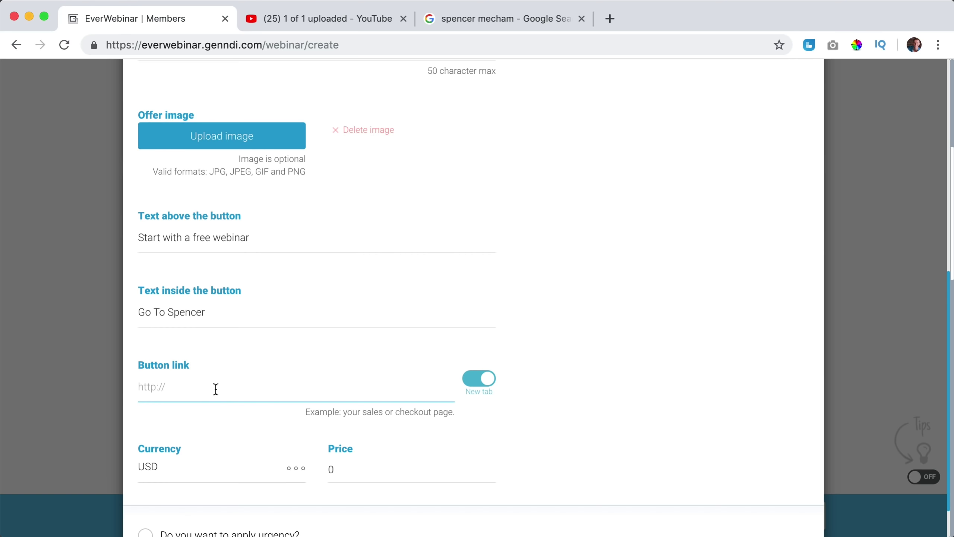
text(https://ferdykorp.com/spencer)
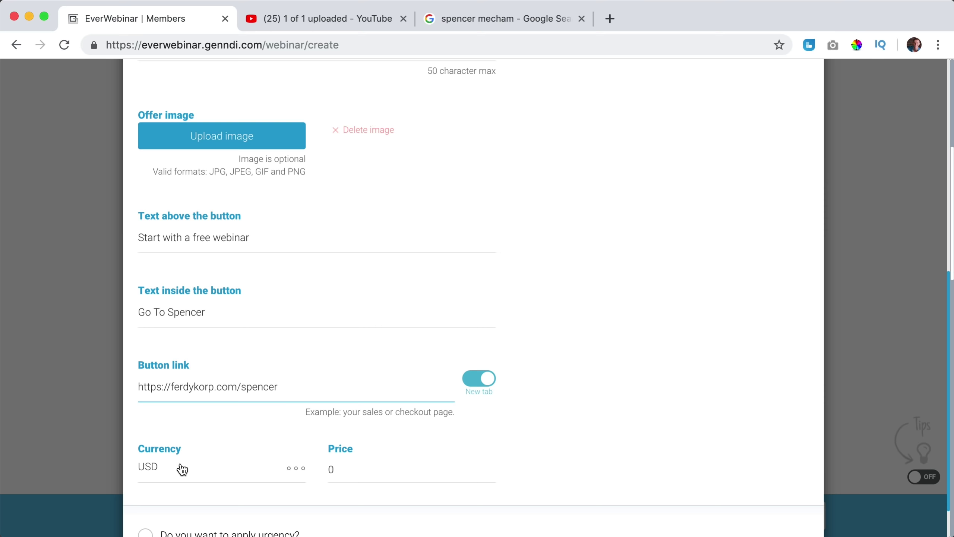
Keep USD as the currency and enable a 5 min 00 sec urgency countdown.
scroll(292, 462, down, 3)
click(287, 428)
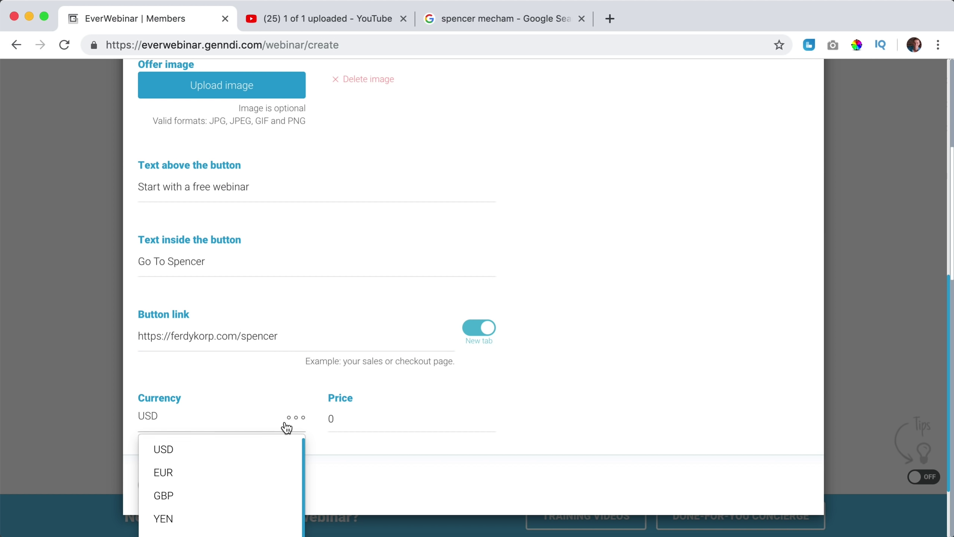
click(241, 449)
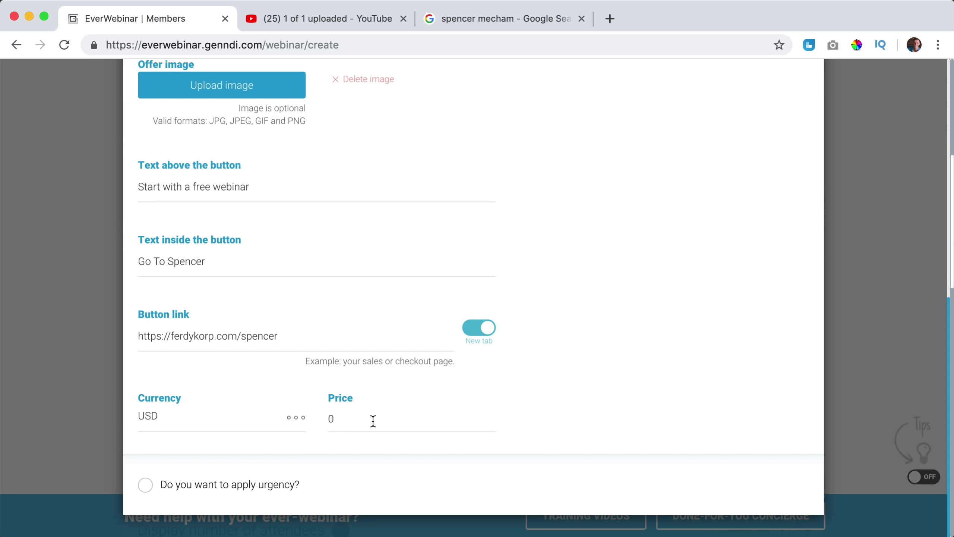
click(144, 486)
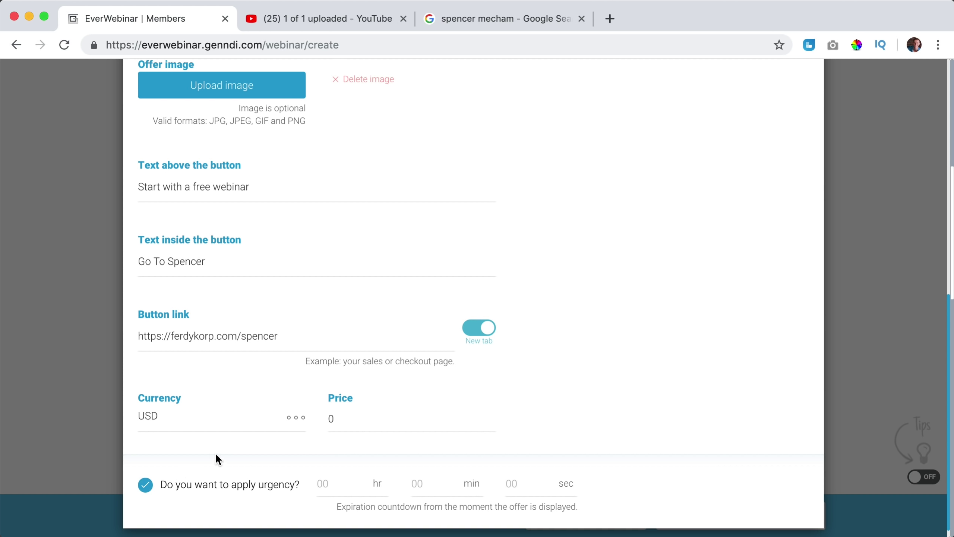
scroll(226, 449, down, 1)
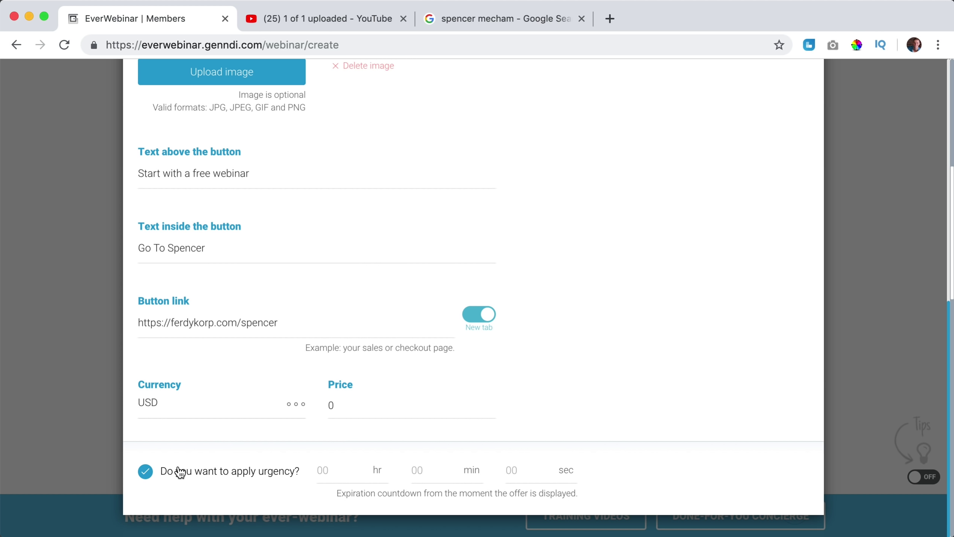
click(143, 471)
click(140, 481)
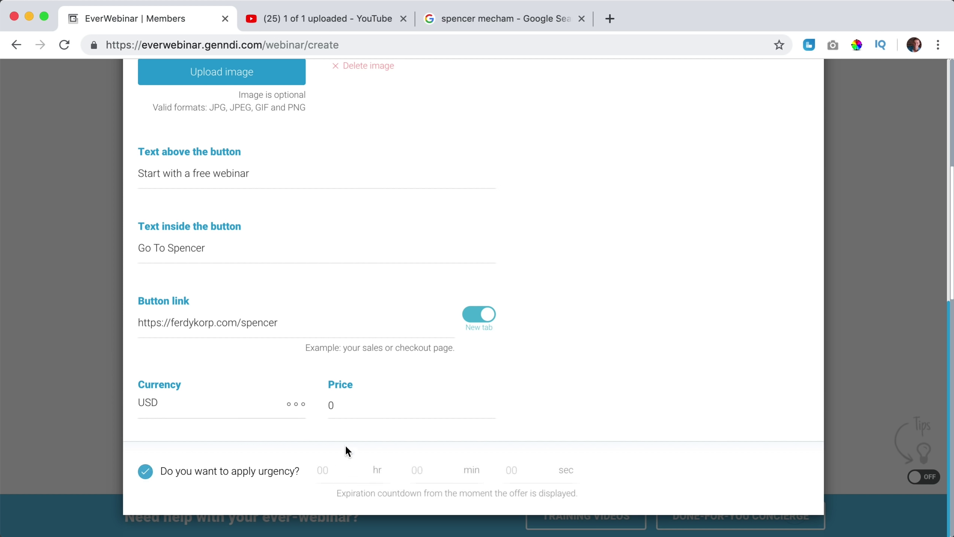
click(416, 468)
text(5)
key(Tab)
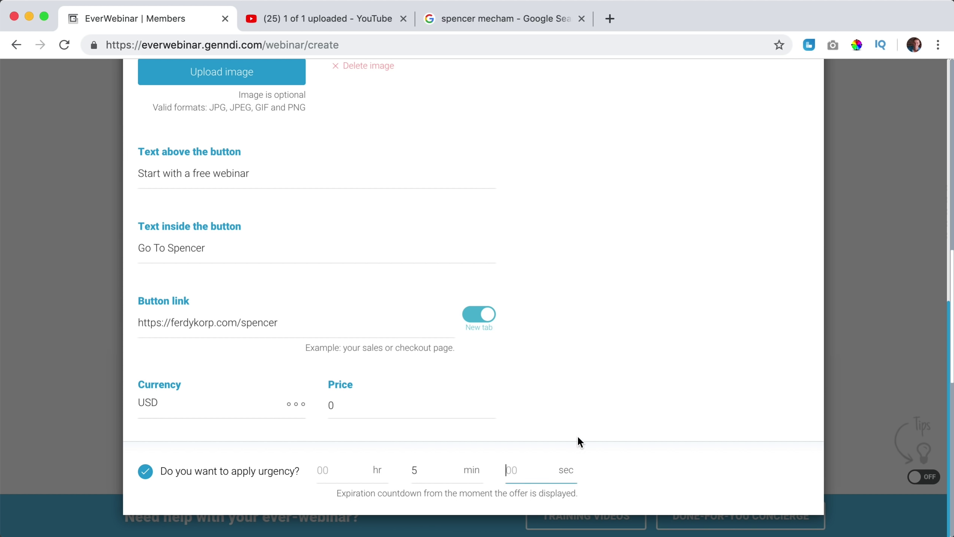
text(00)
key(Tab)
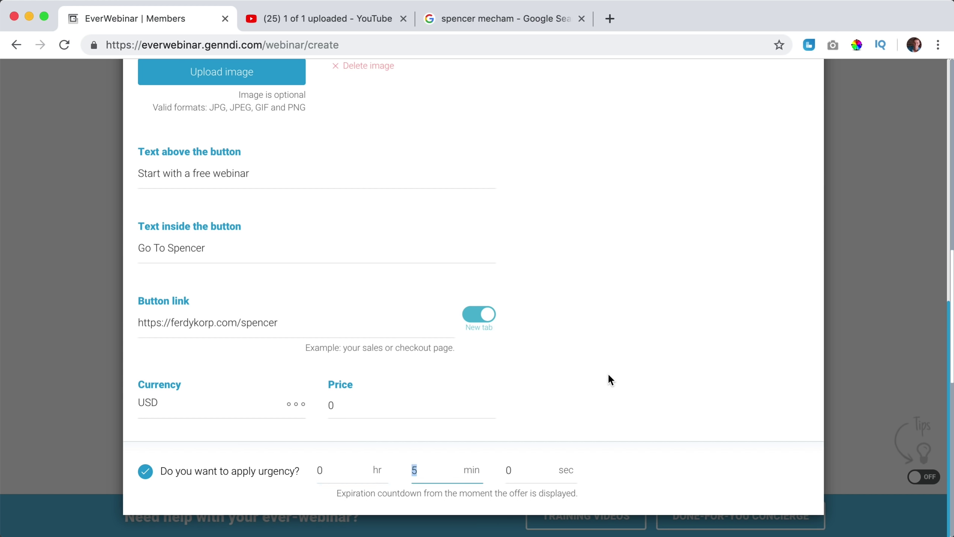
Review the offer start and end times and save Offer 1.
scroll(608, 373, up, 10)
click(167, 194)
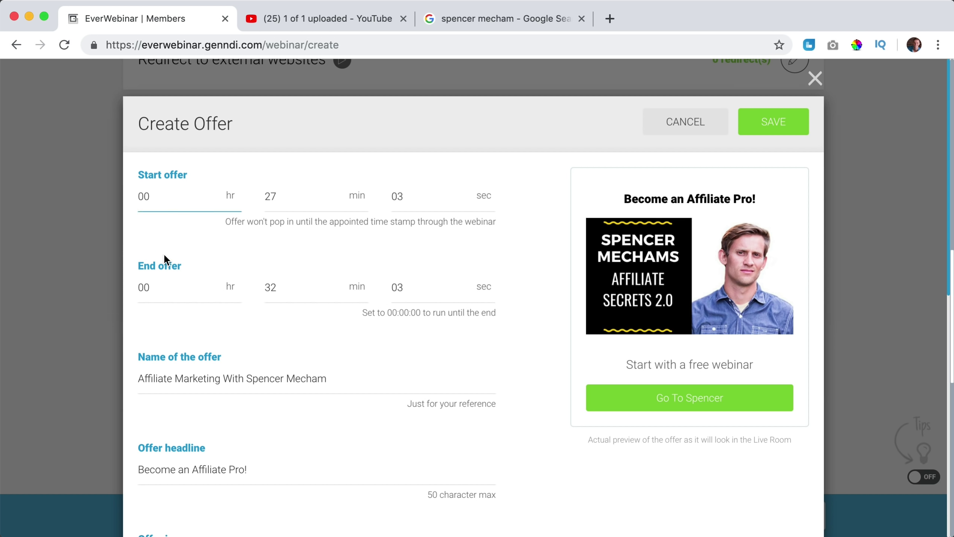
click(161, 288)
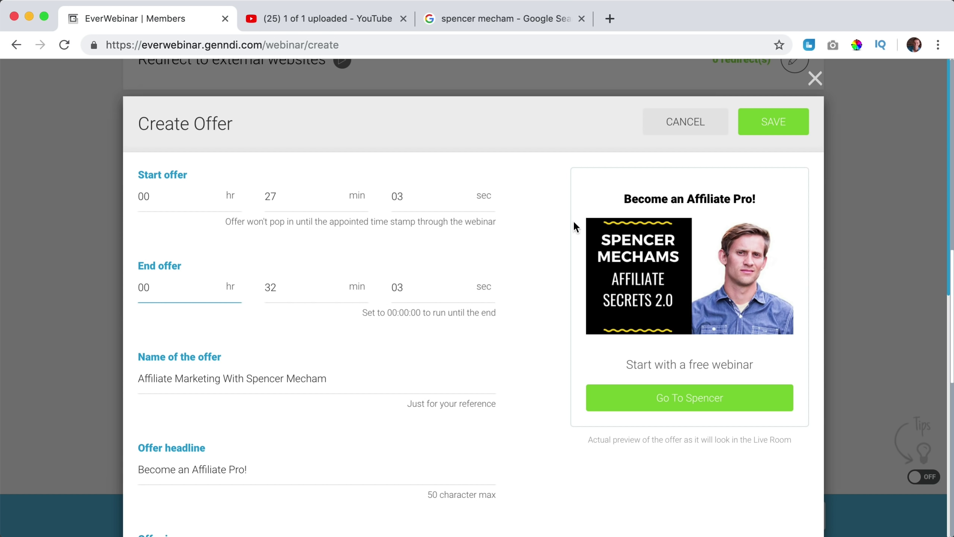
click(770, 124)
Look over the external-website redirect and sticky message settings without changing them.
scroll(250, 272, up, 7)
scroll(240, 272, down, 2)
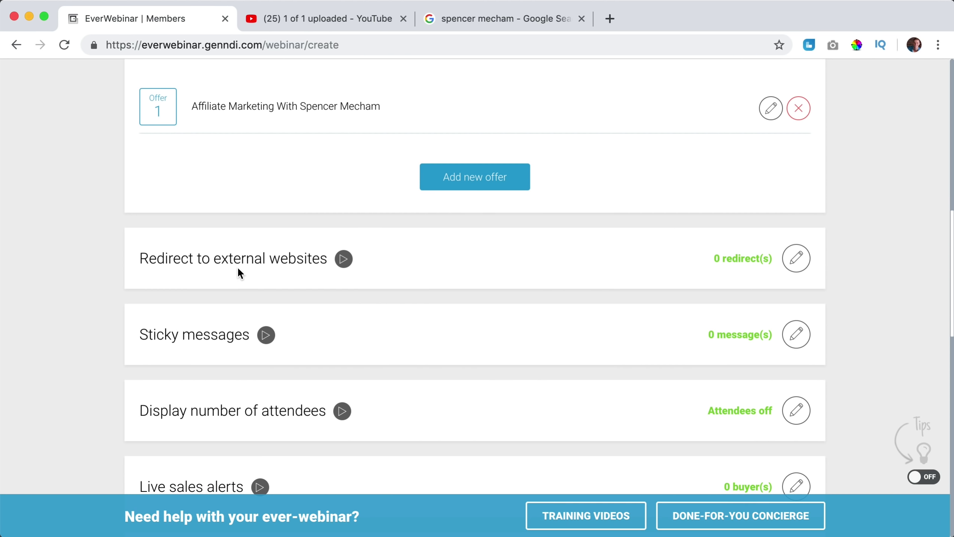
click(797, 259)
click(667, 256)
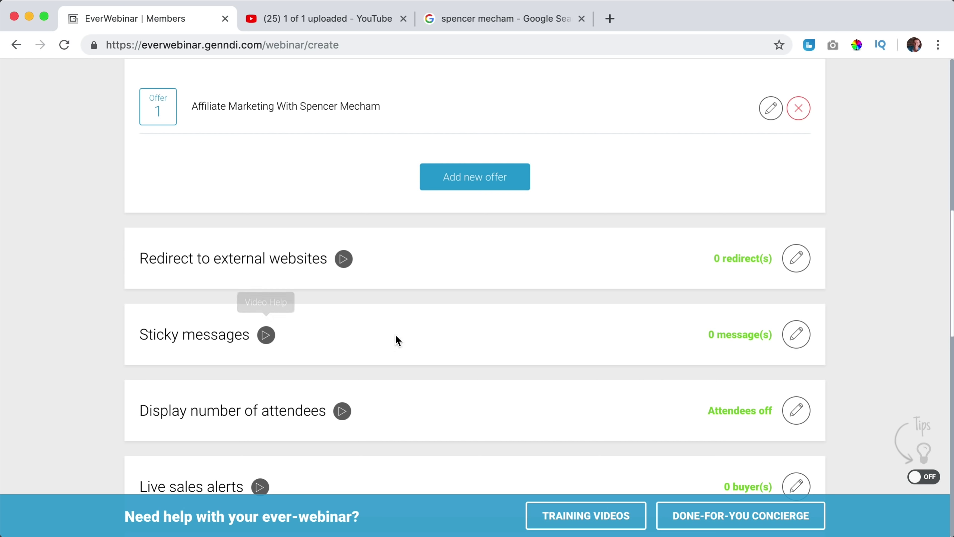
click(796, 333)
scroll(338, 297, down, 3)
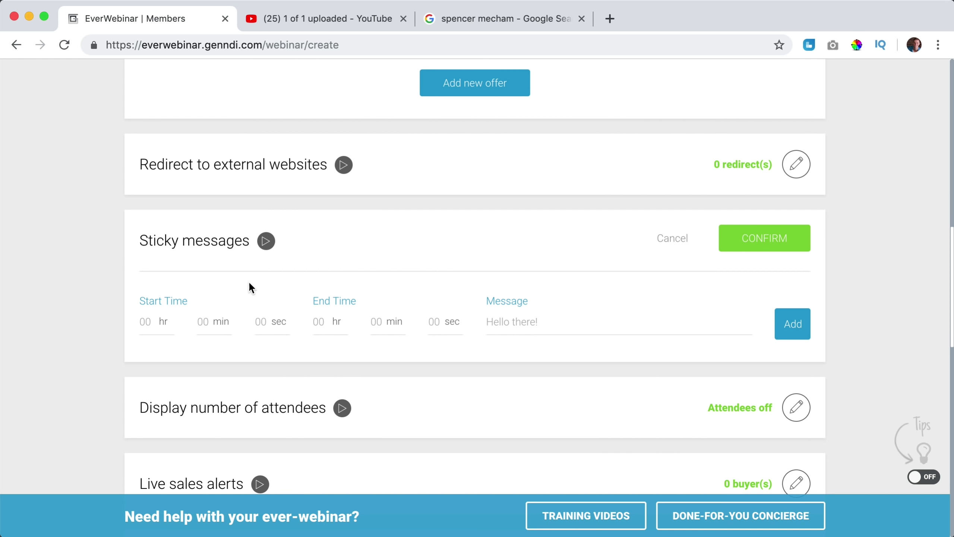
Review the dynamic and fixed attendee count options and discard the live sales alert changes.
click(672, 238)
click(798, 320)
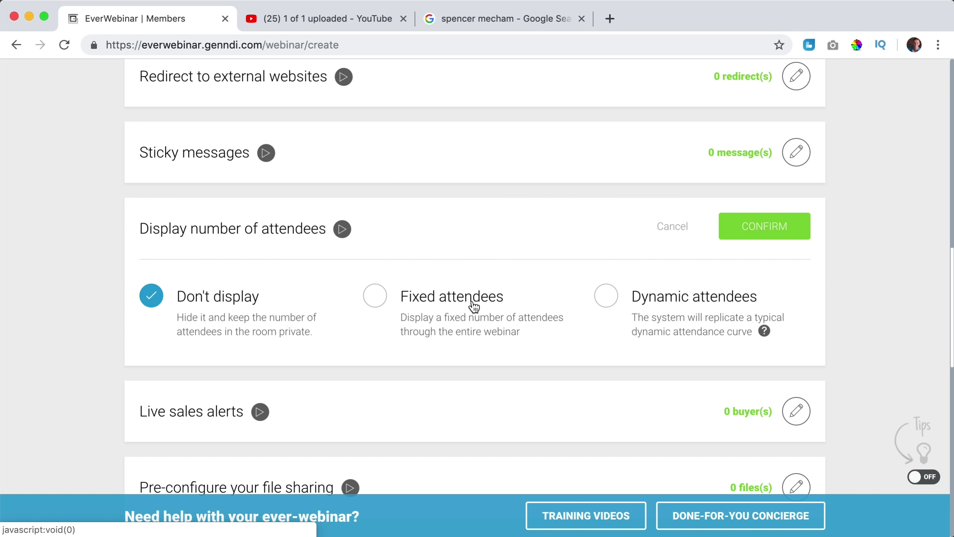
click(607, 297)
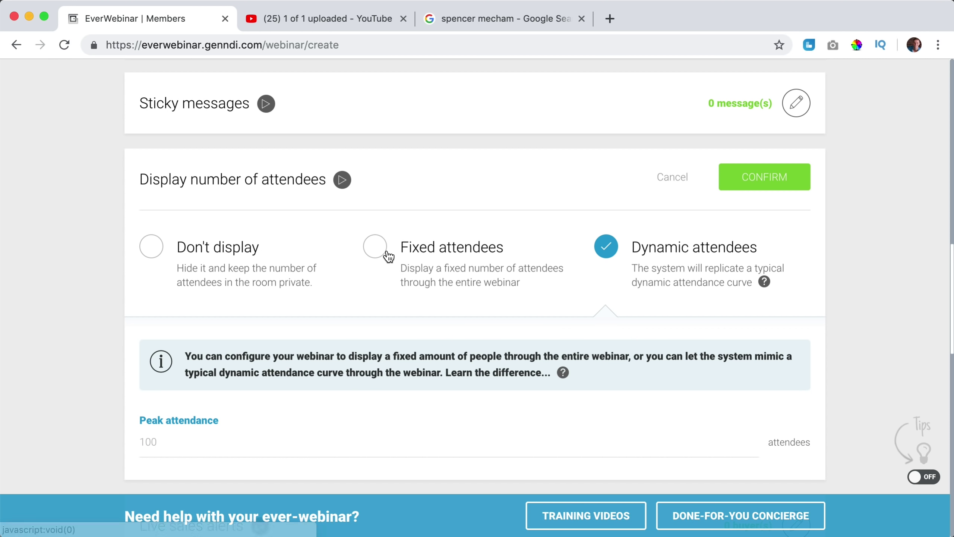
click(387, 254)
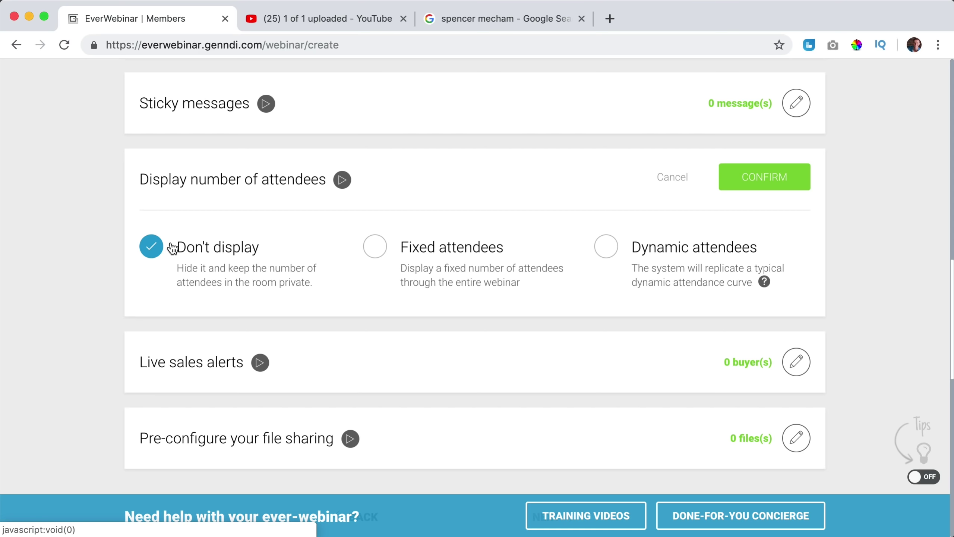
scroll(533, 305, down, 4)
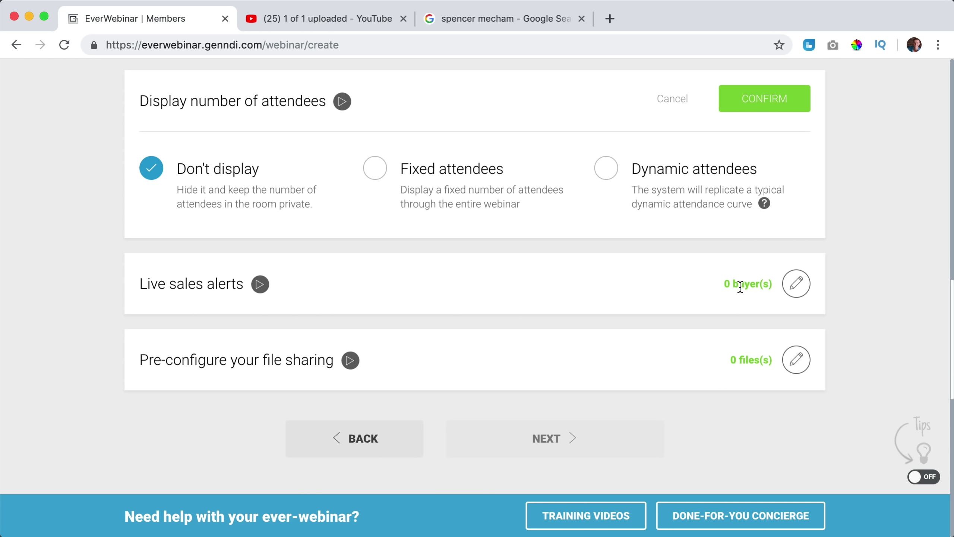
click(796, 284)
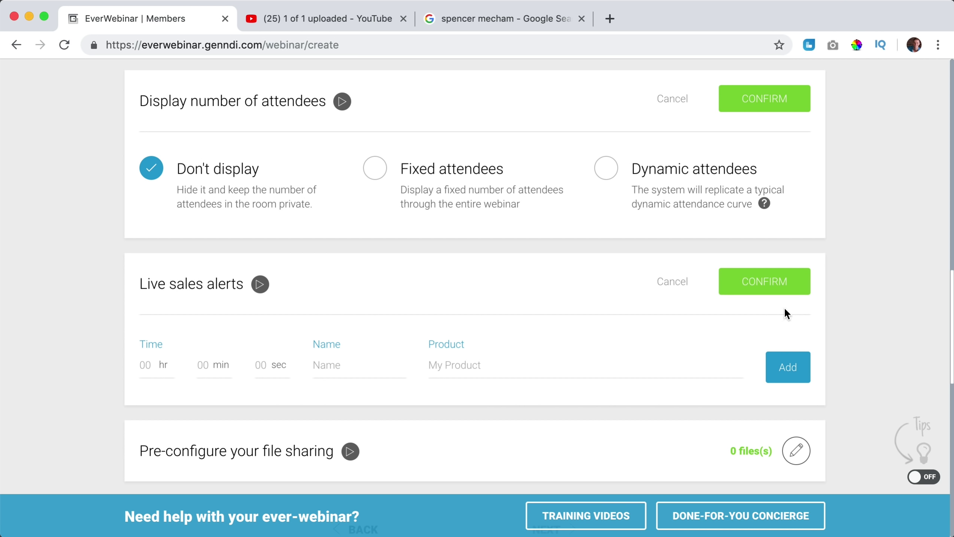
click(681, 287)
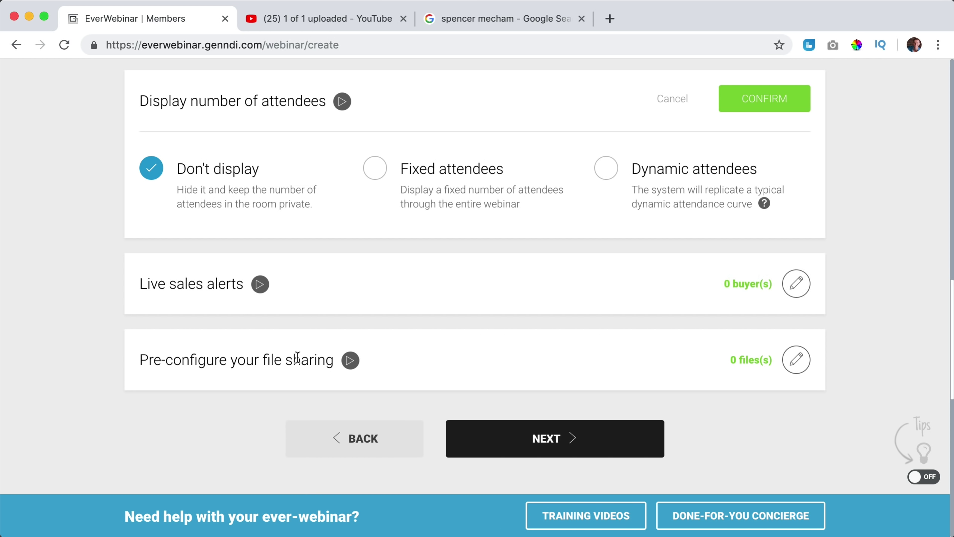
click(380, 368)
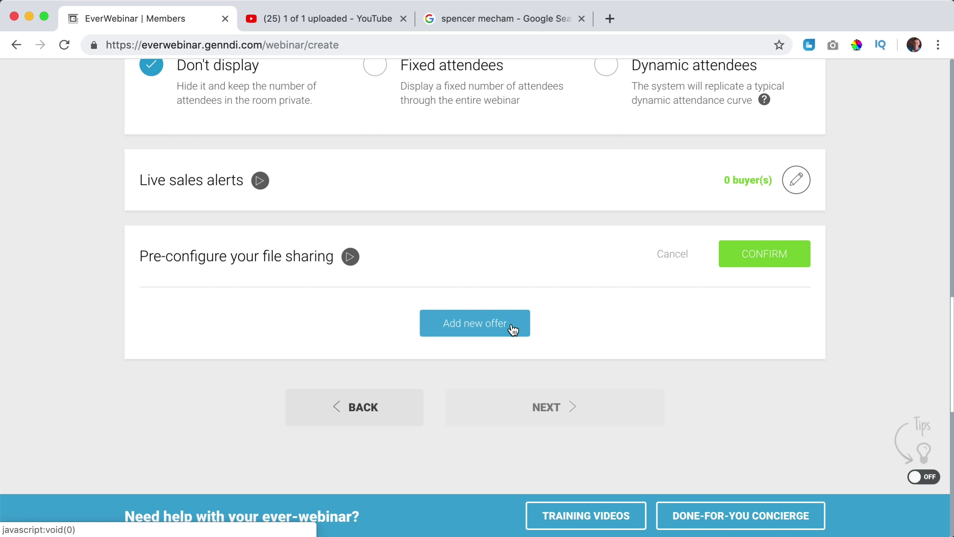
Start a new shared file with a 2 min 0 sec end time, then cancel the file picker.
click(486, 325)
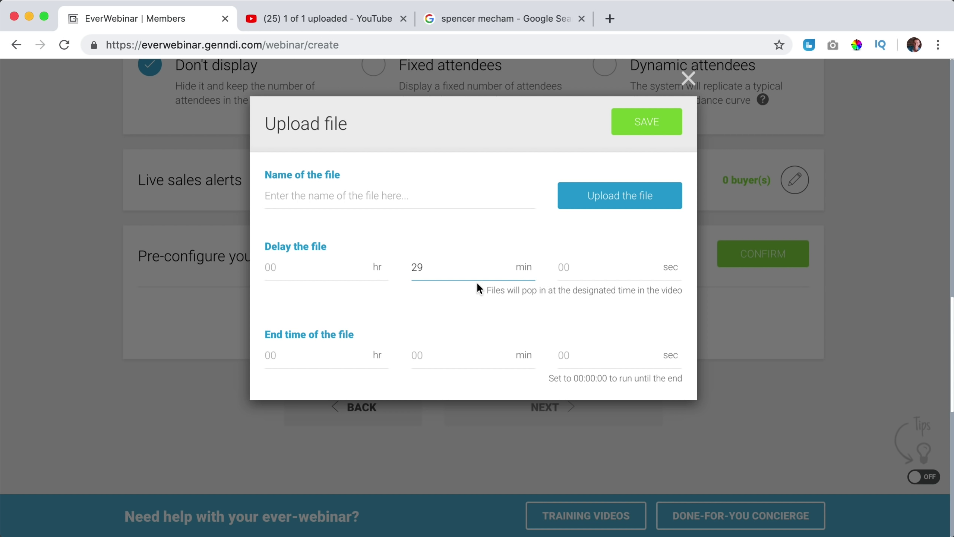
click(440, 356)
text(2)
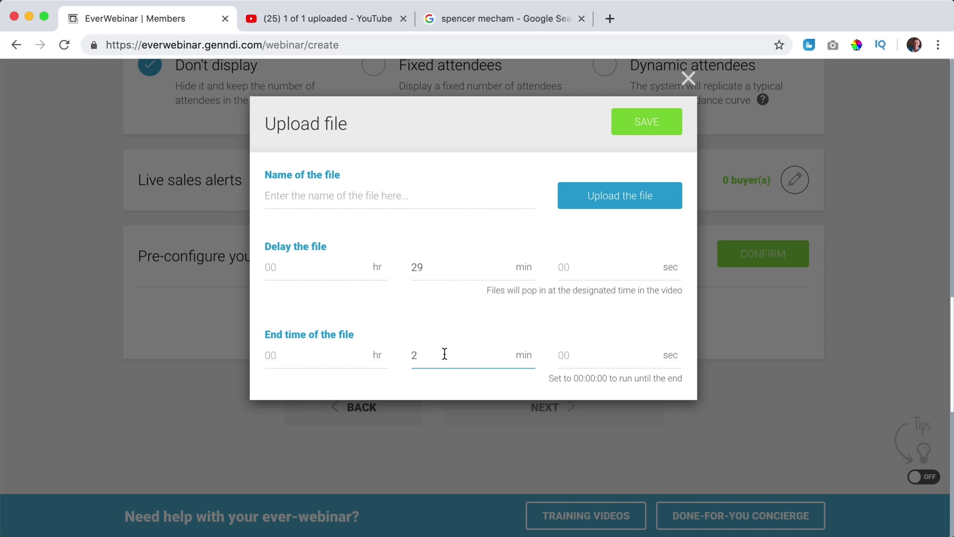
click(599, 351)
text(00)
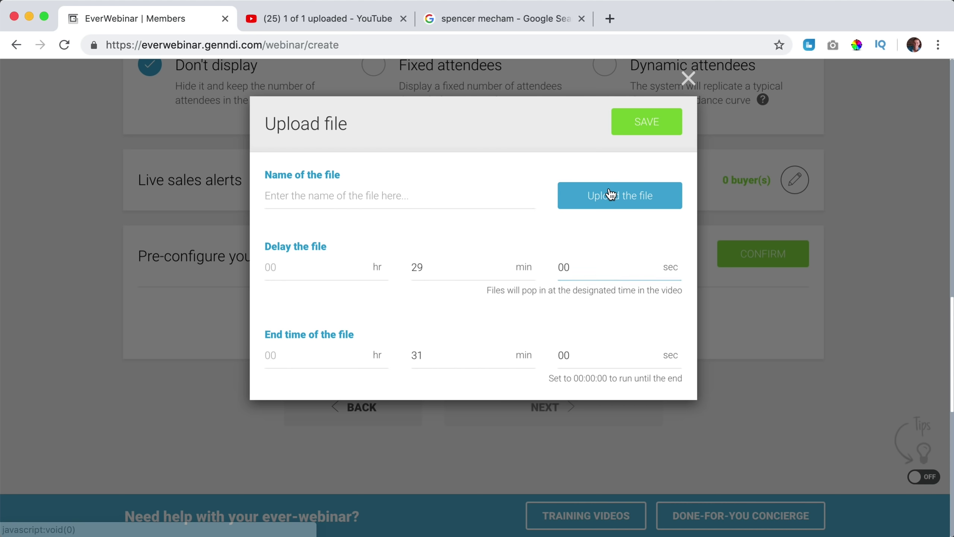
click(613, 196)
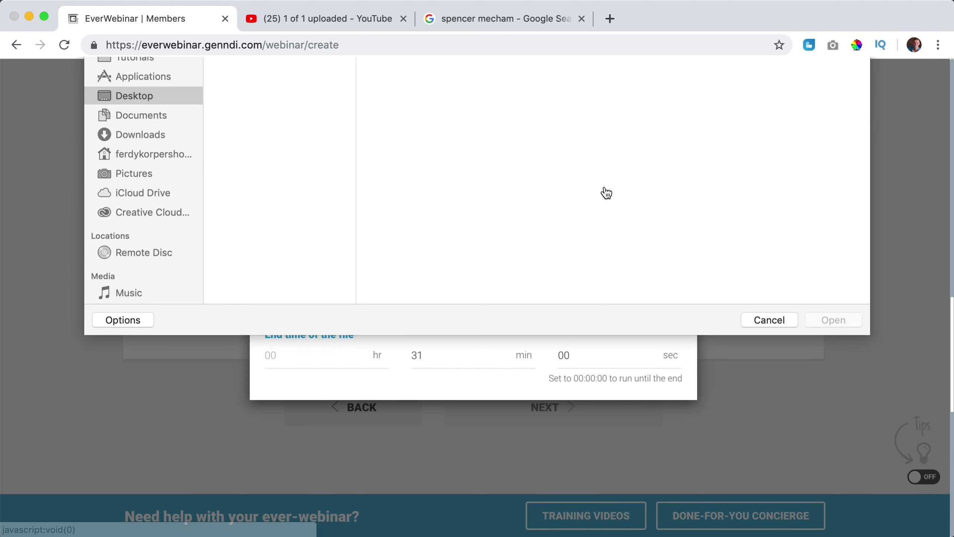
click(769, 456)
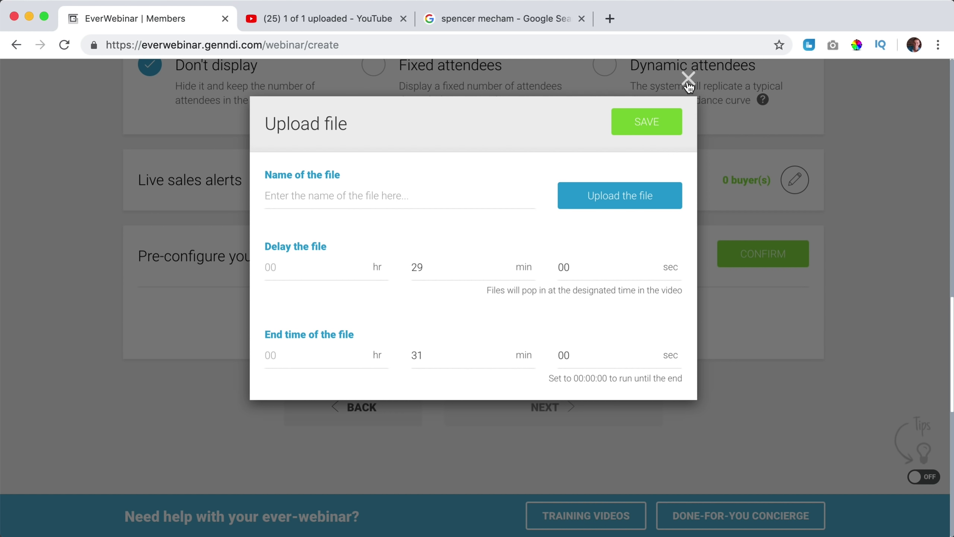
Close the upload form, confirm file sharing at 0 files, and save the attendee count hidden.
click(688, 80)
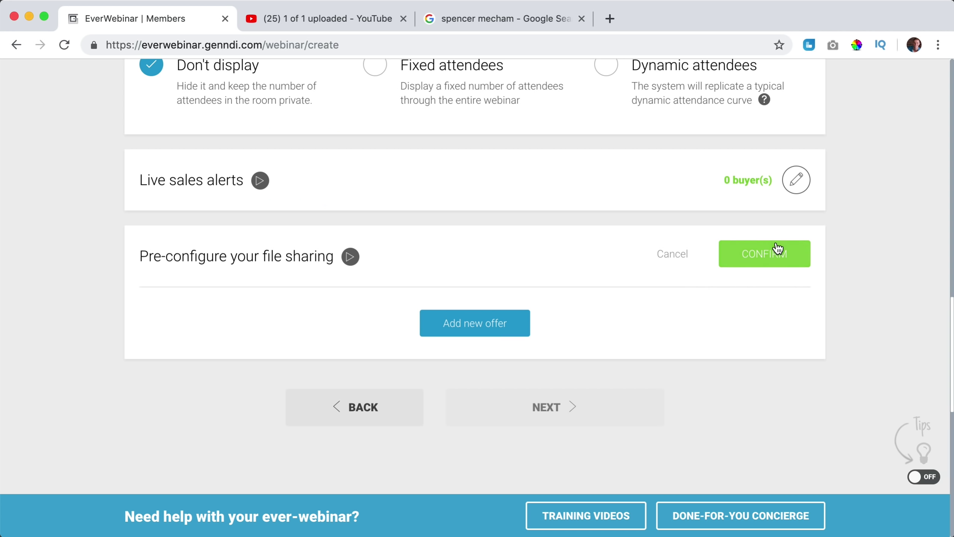
click(768, 258)
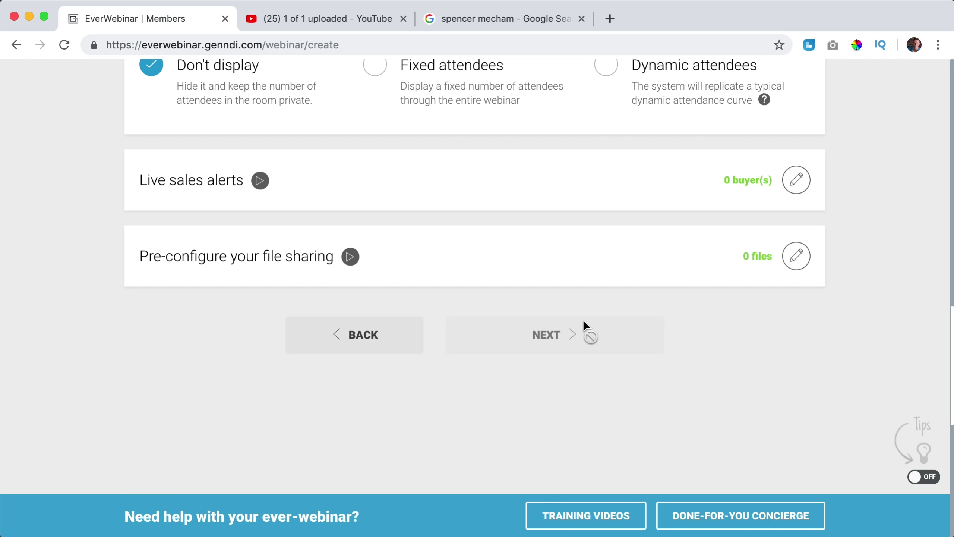
scroll(584, 319, up, 5)
click(755, 190)
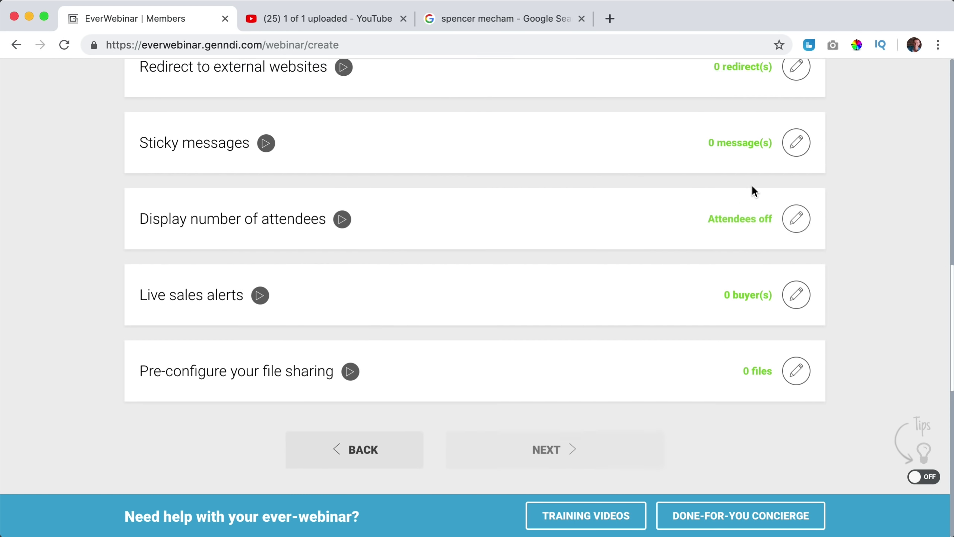
Confirm the single product offer and advance to the Replay setup step.
scroll(752, 190, up, 10)
click(762, 225)
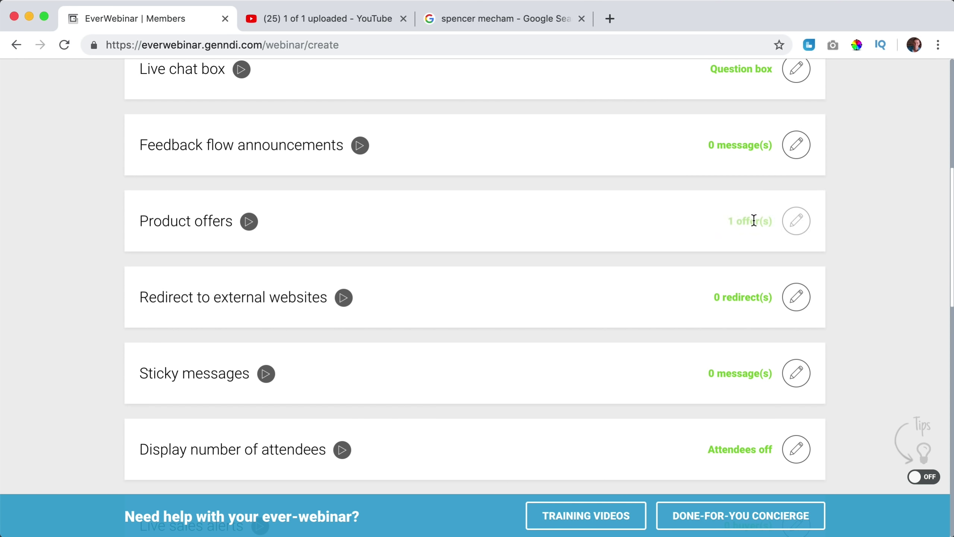
scroll(751, 221, up, 10)
click(699, 243)
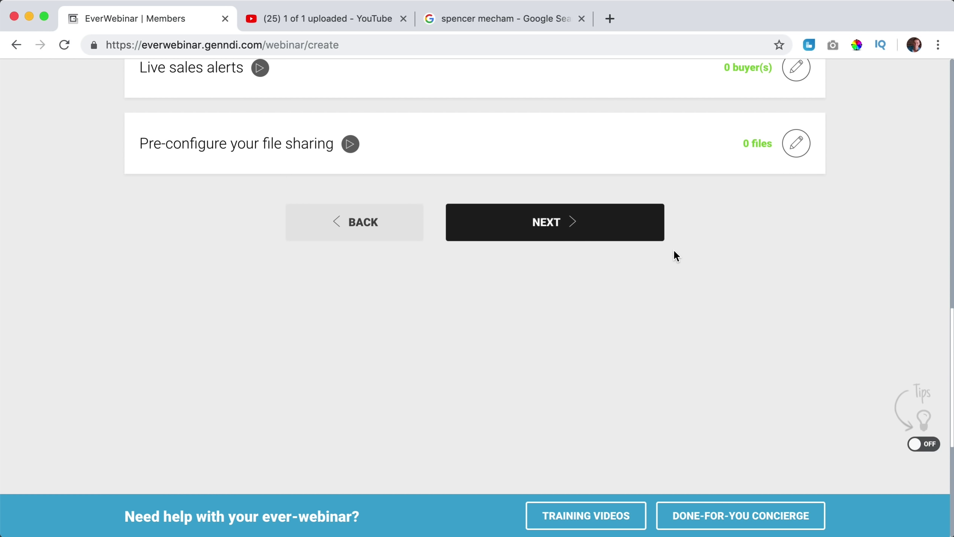
click(556, 229)
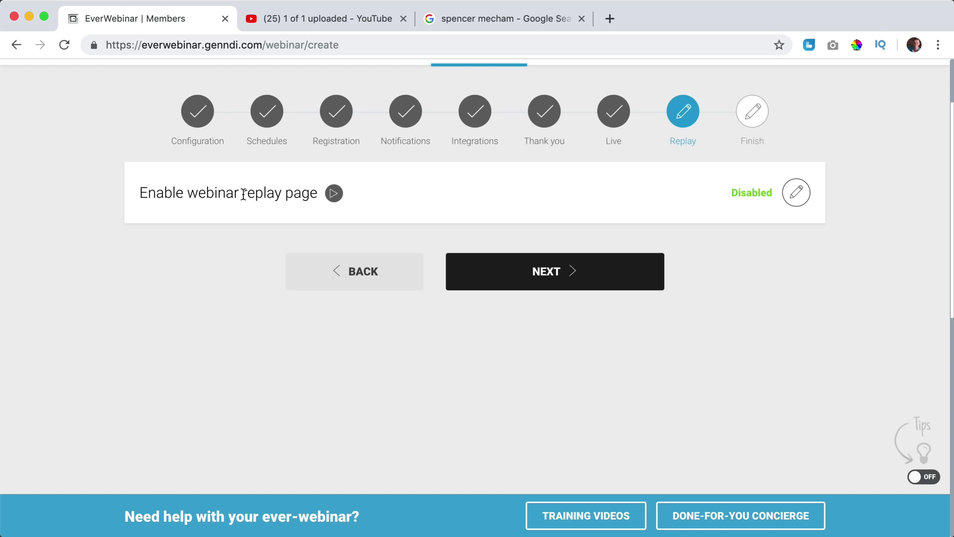
Keep the replay page disabled and finish creating the webinar.
click(797, 193)
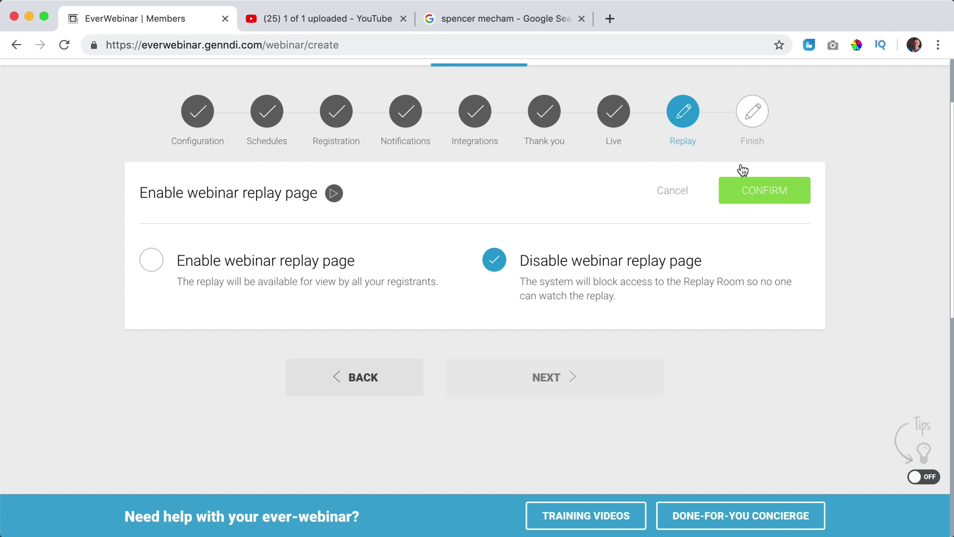
click(754, 195)
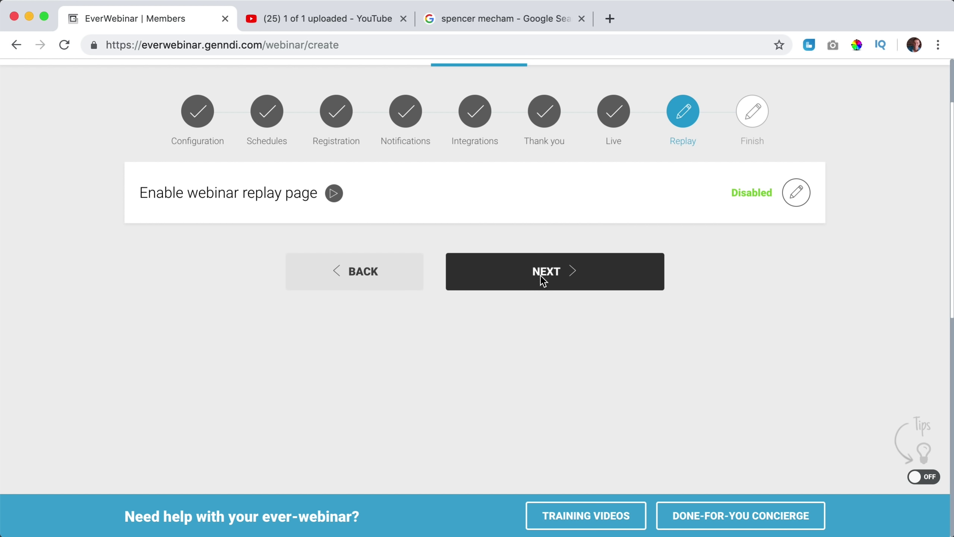
click(542, 282)
scroll(508, 282, down, 3)
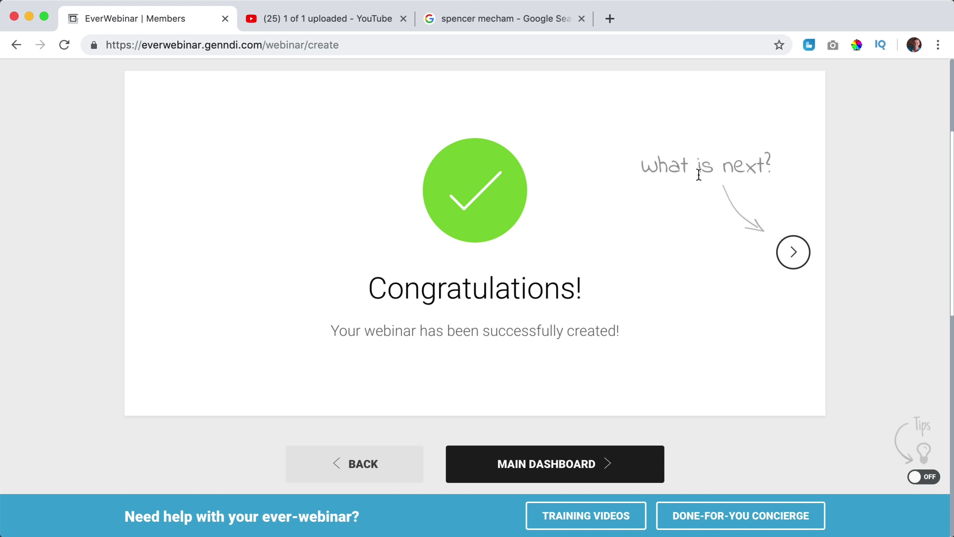
Skip the tip slides to the dashboard and drag the Affiliate Marketing registration link into a new tab.
click(794, 252)
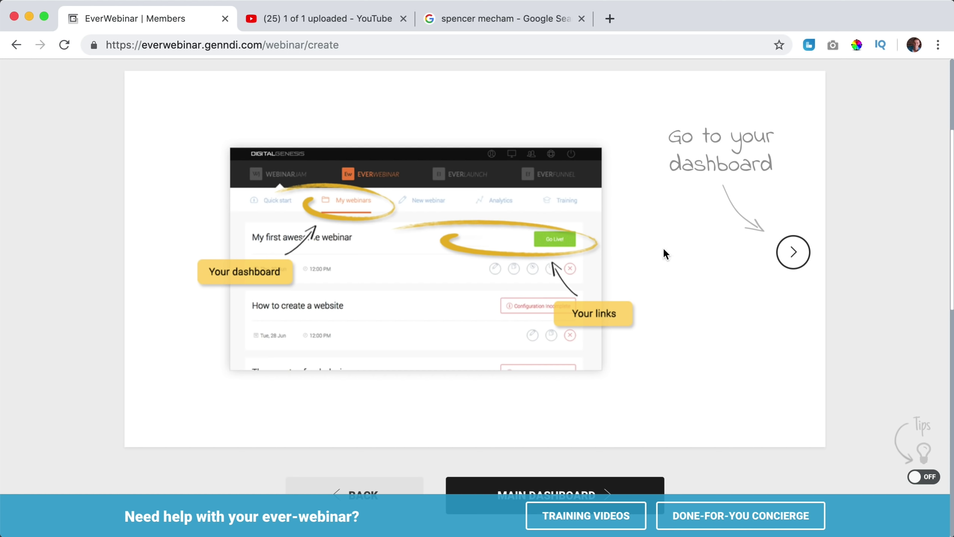
click(791, 253)
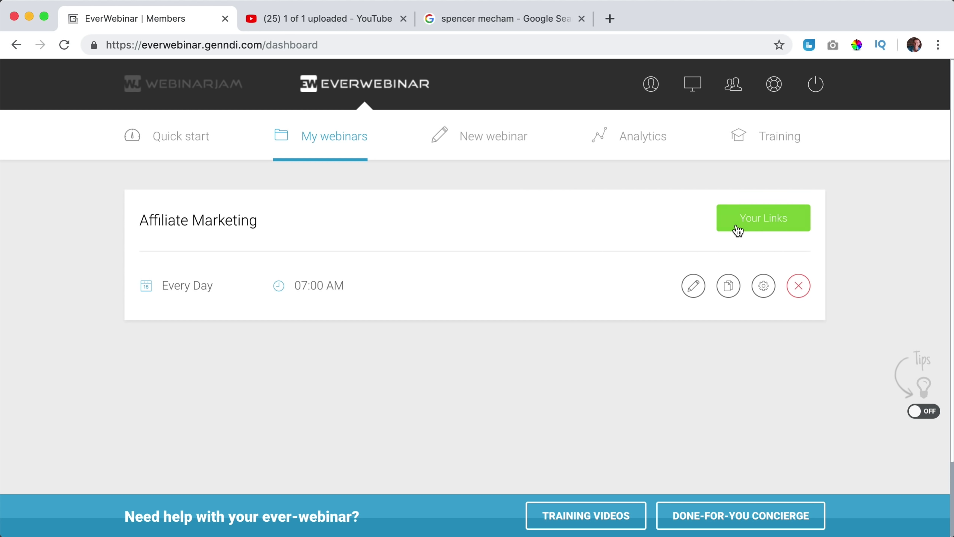
click(770, 223)
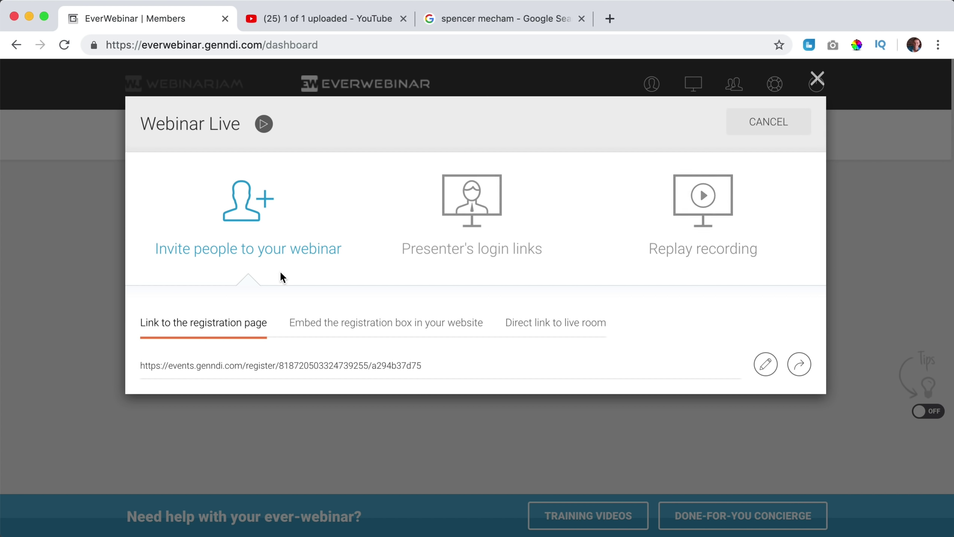
triple_click(324, 367)
drag(324, 365, 610, 18)
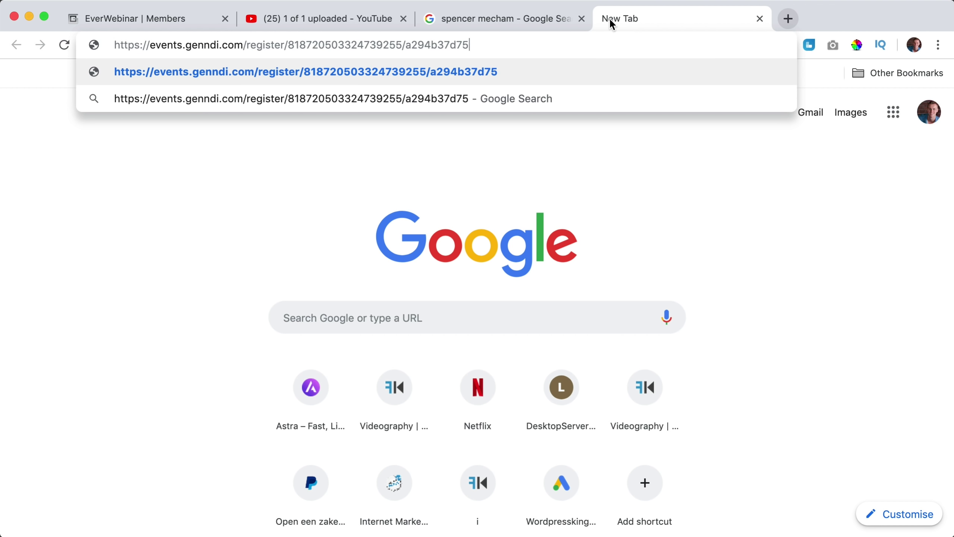
Load the How To Make Money Through Affiliate Marketing registration page, check its video, then return to EverWebinar.
key(Return)
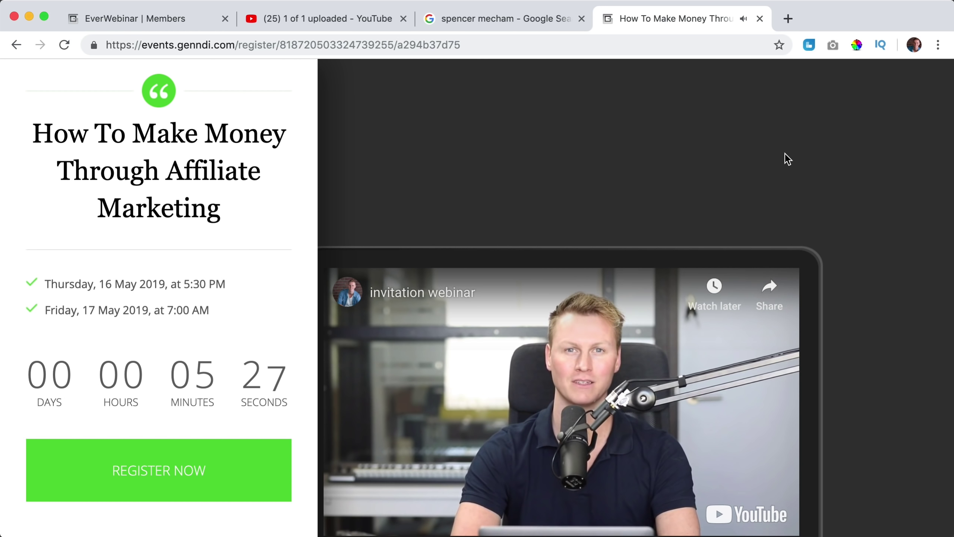
scroll(815, 168, down, 5)
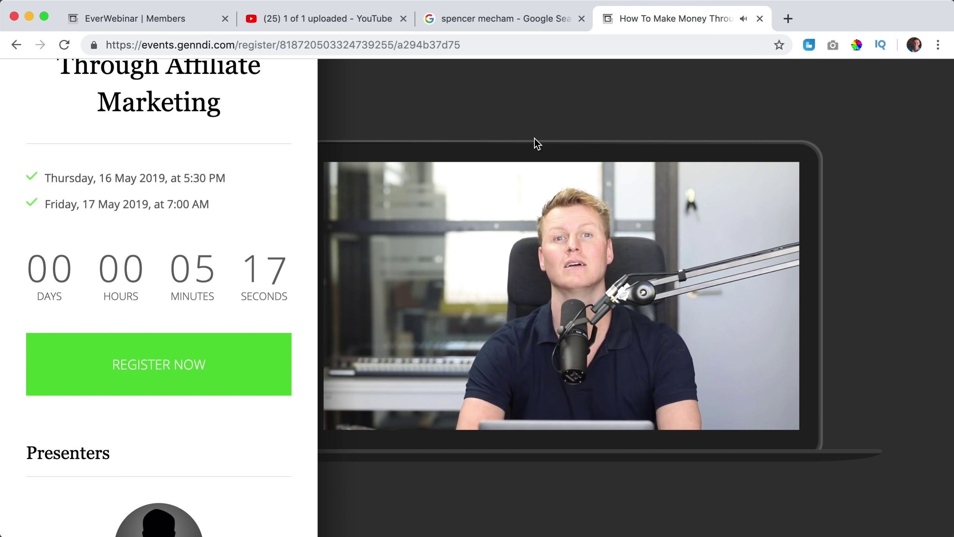
scroll(535, 139, down, 3)
scroll(534, 139, up, 3)
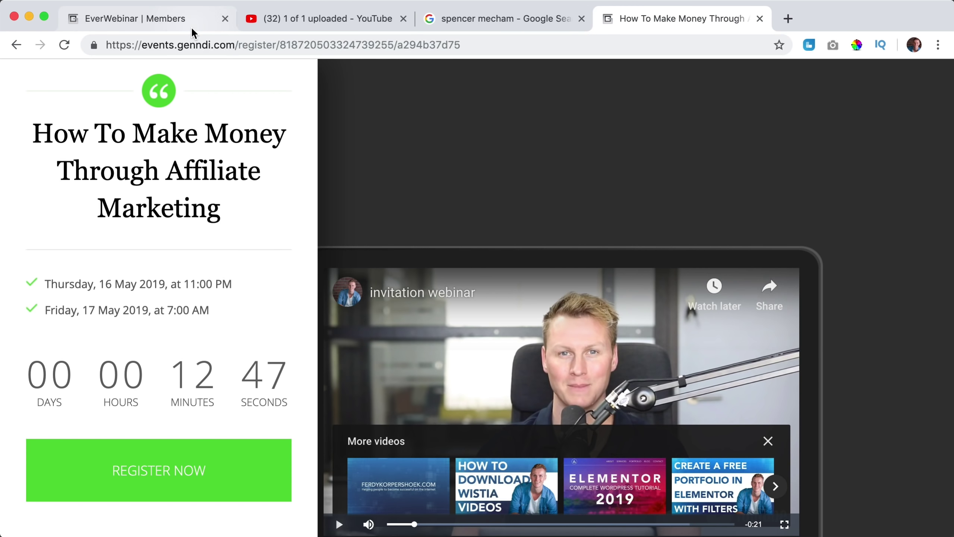
click(194, 26)
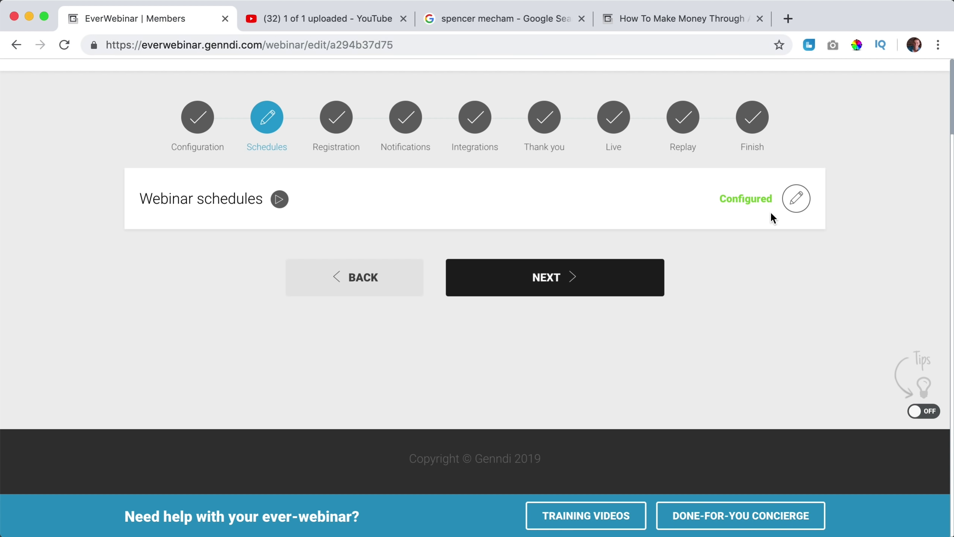
Open the Affiliate Marketing webinar's links and select the full pop-up registration box embed code.
scroll(260, 175, up, 3)
click(318, 138)
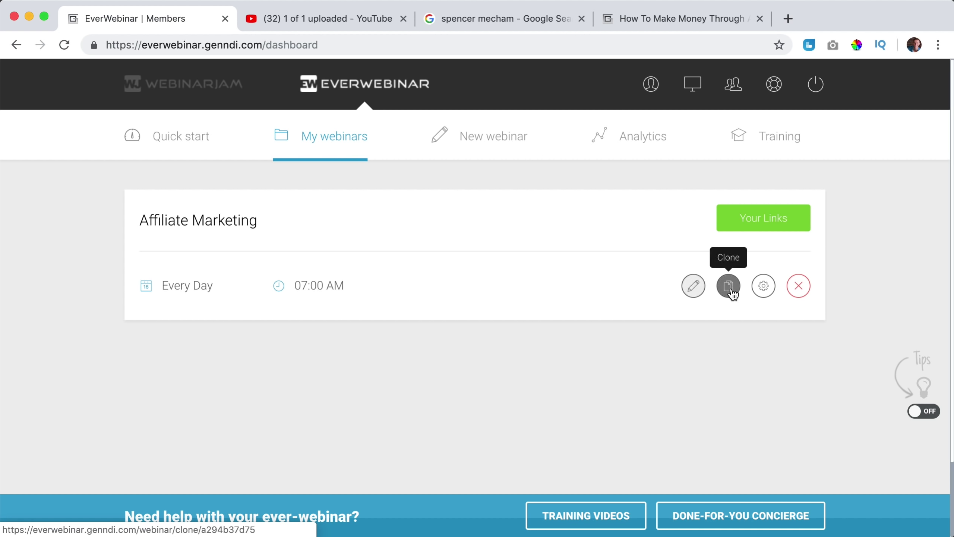
click(755, 225)
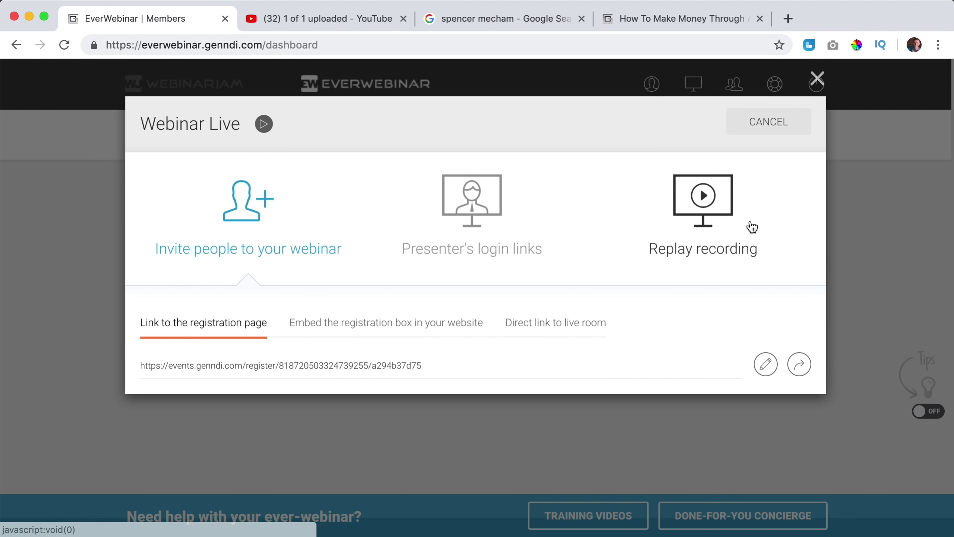
drag(215, 325, 213, 364)
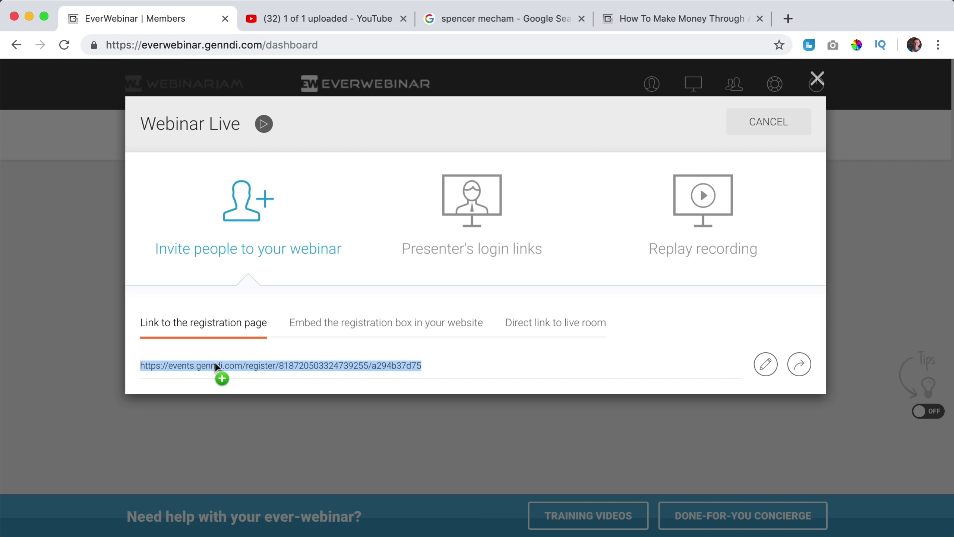
click(368, 326)
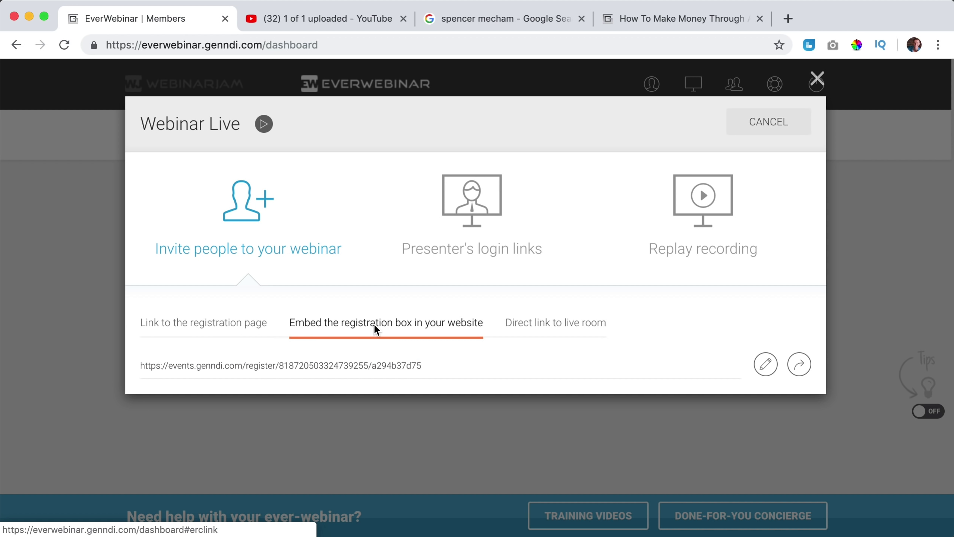
scroll(381, 368, down, 2)
drag(384, 397, 385, 397)
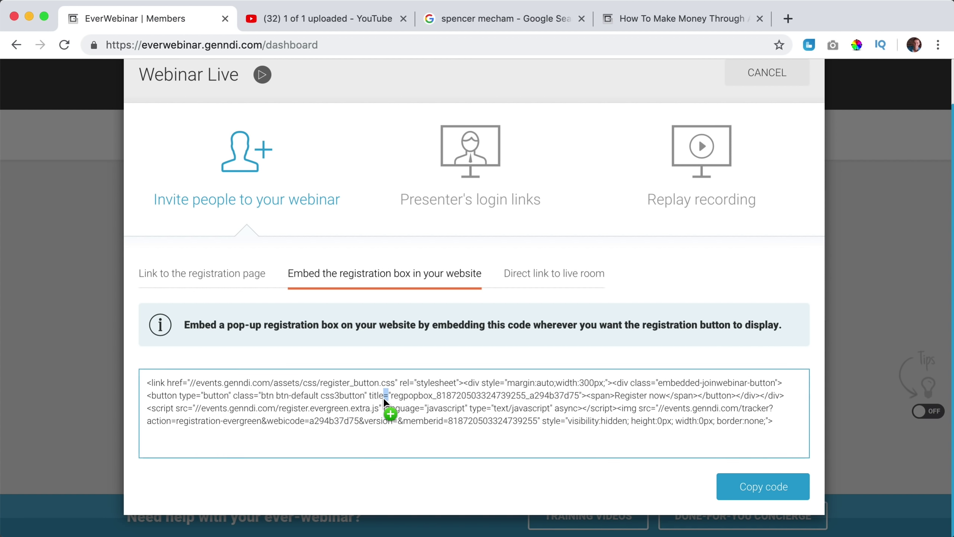
click(401, 407)
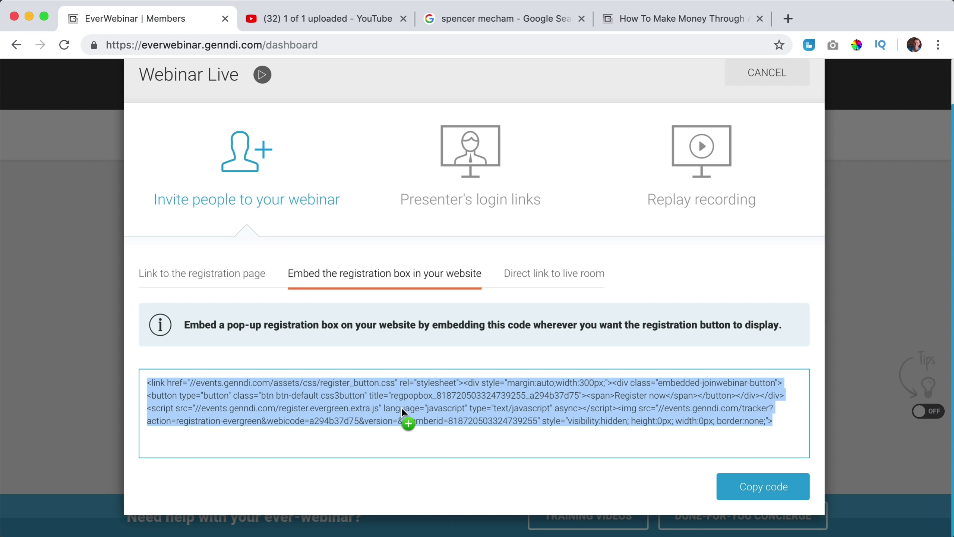
click(789, 21)
Load the website's homepage and open it in Elementor.
text(ferdy)
key(Return)
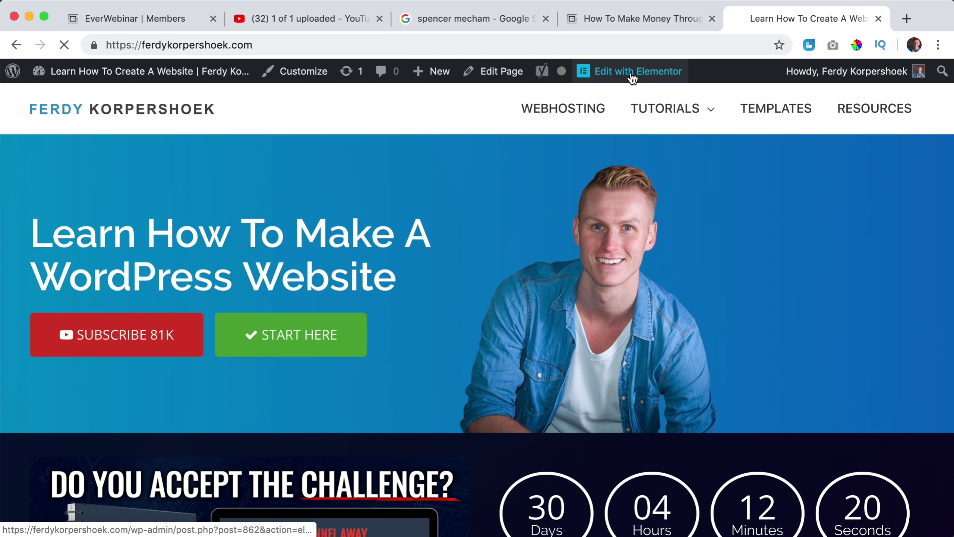
click(632, 72)
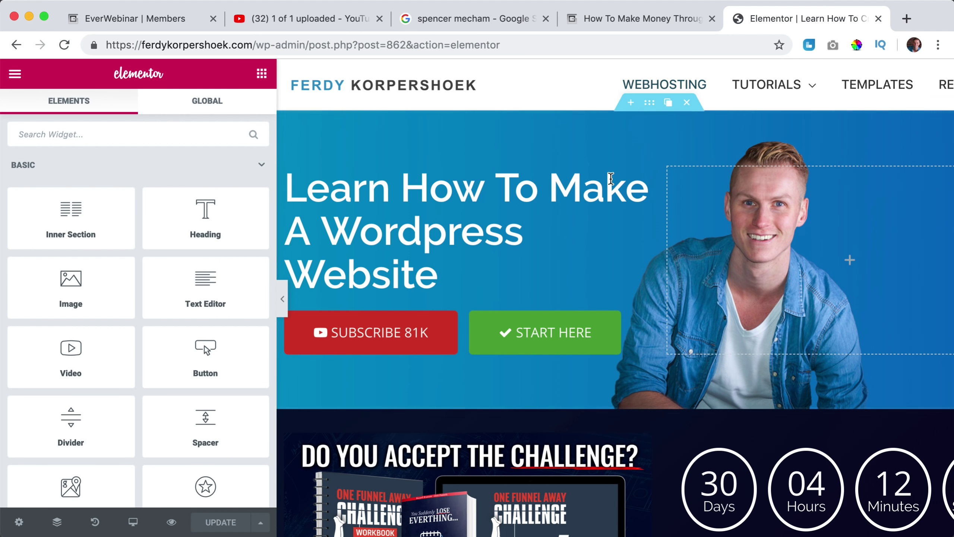
scroll(610, 177, down, 15)
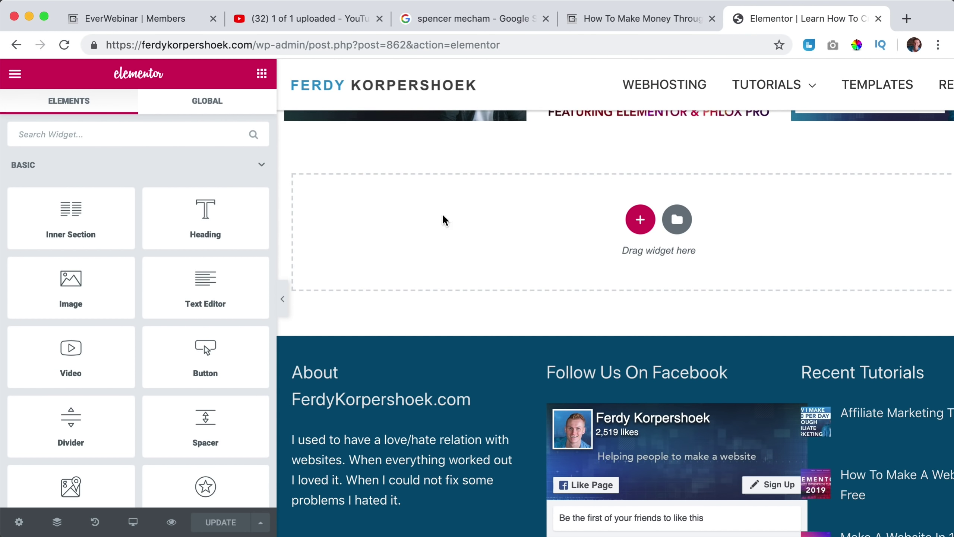
scroll(217, 233, down, 2)
Paste the embed code into a new Text Editor widget's Text view, update the page, and preview it.
drag(213, 228, 582, 214)
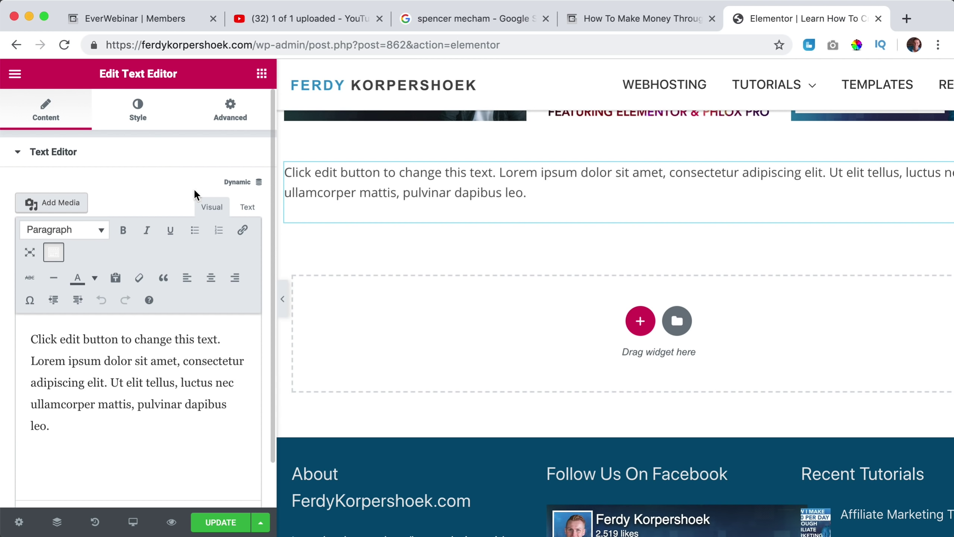
click(248, 208)
key(super+a)
key(super+v)
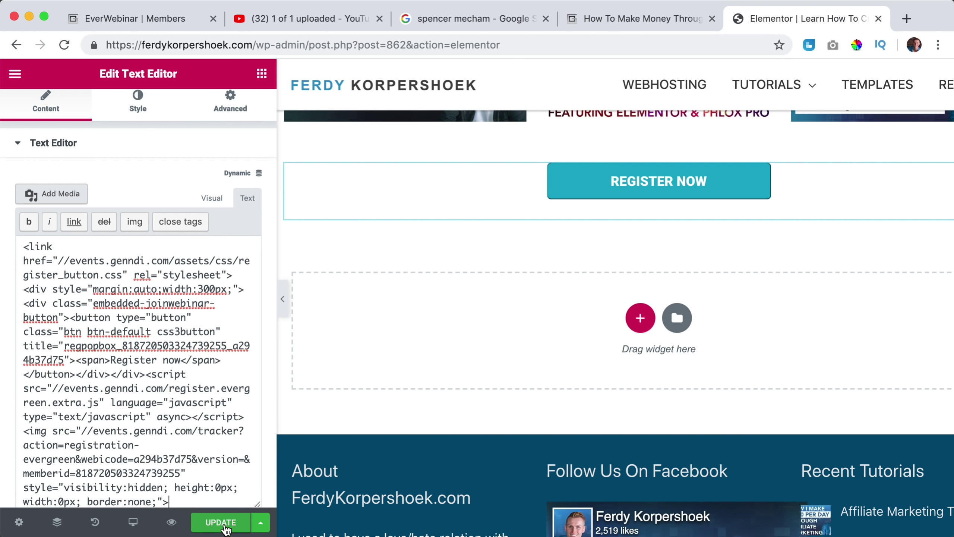
click(201, 525)
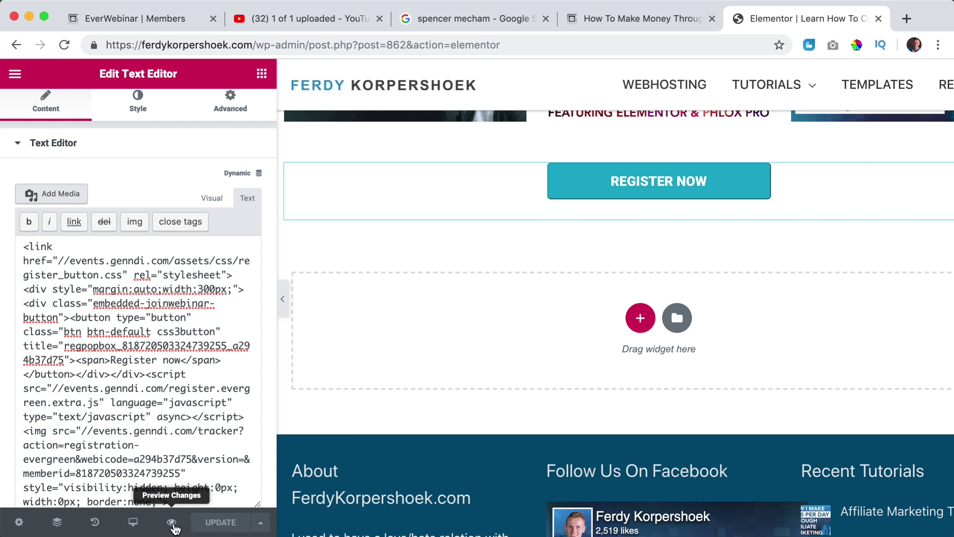
click(172, 522)
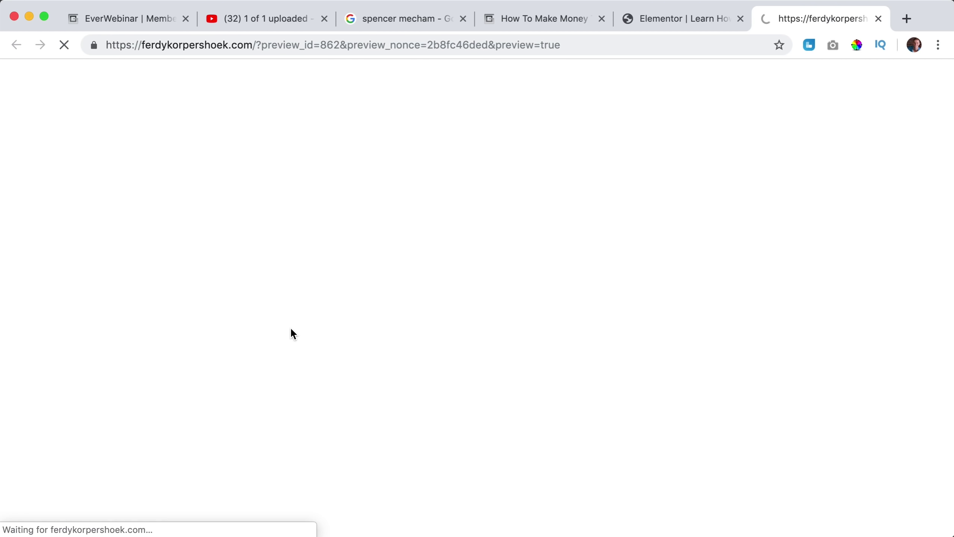
Open the REGISTER NOW pop-up and choose the Thursday, 16 May 2019, 11:00 pm session.
scroll(520, 233, down, 20)
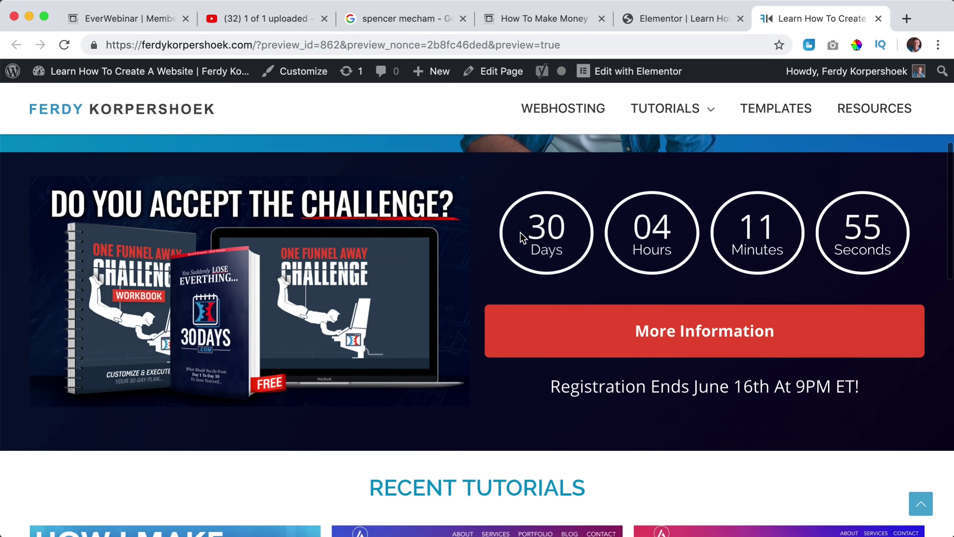
scroll(520, 235, down, 3)
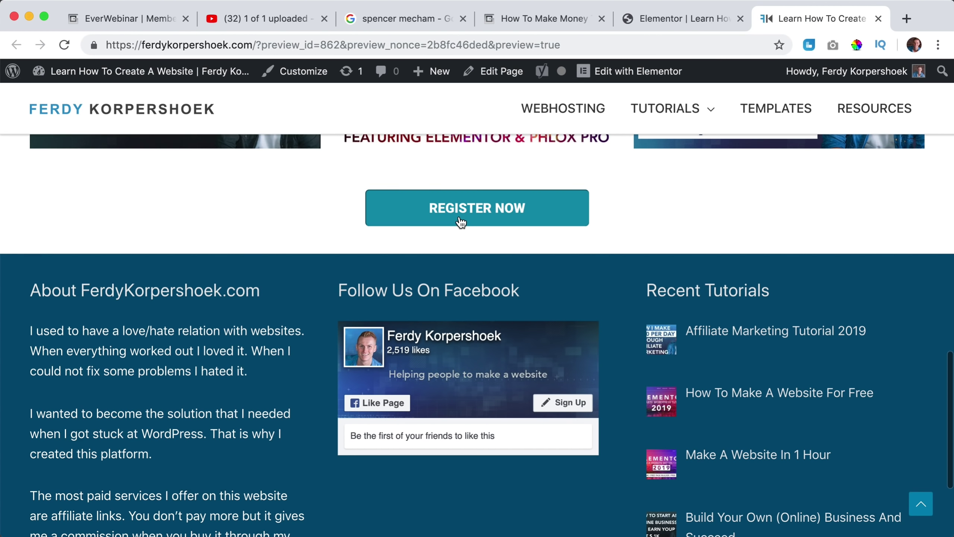
click(459, 219)
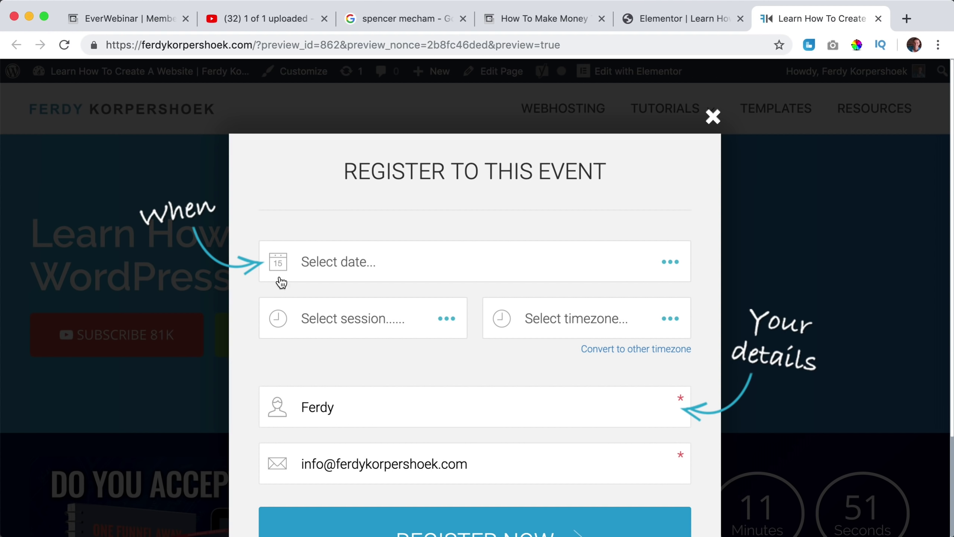
scroll(406, 246, down, 5)
scroll(406, 244, up, 5)
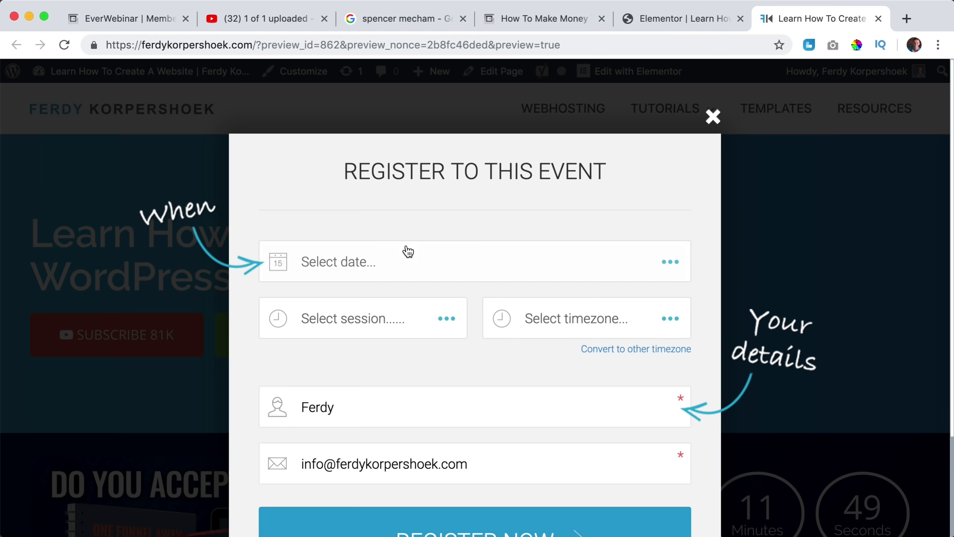
click(407, 251)
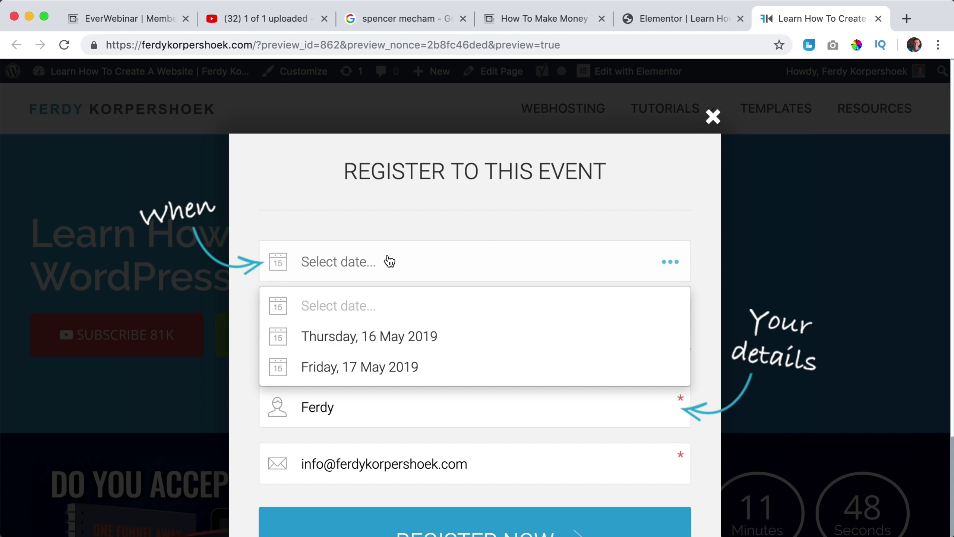
click(351, 340)
click(363, 326)
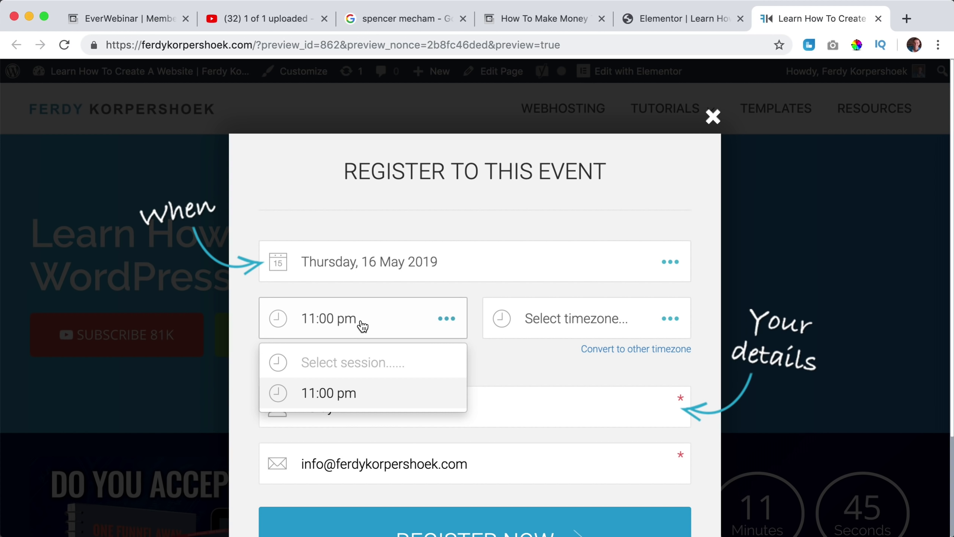
click(348, 392)
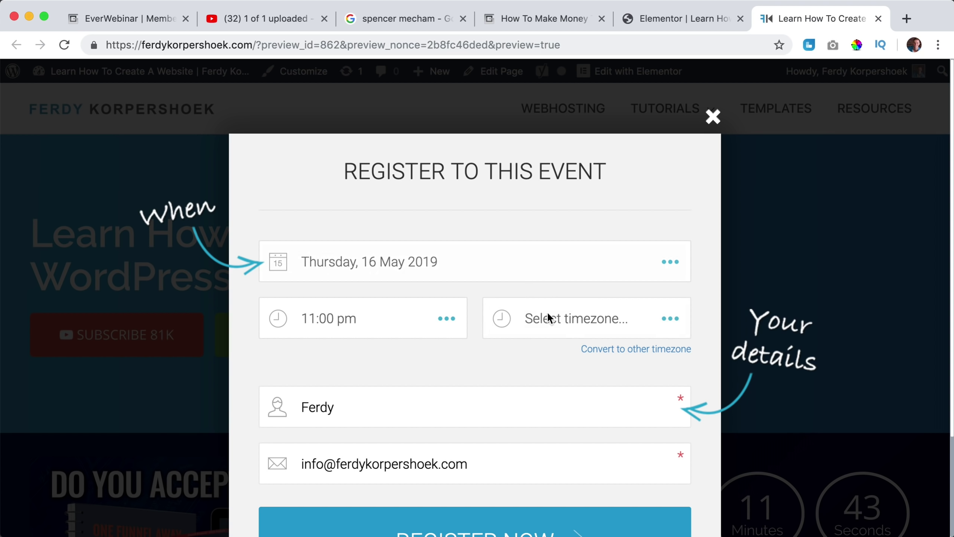
Leave the timezone unchanged, close the registration pop-up, and return to the EverWebinar links.
click(569, 331)
click(462, 363)
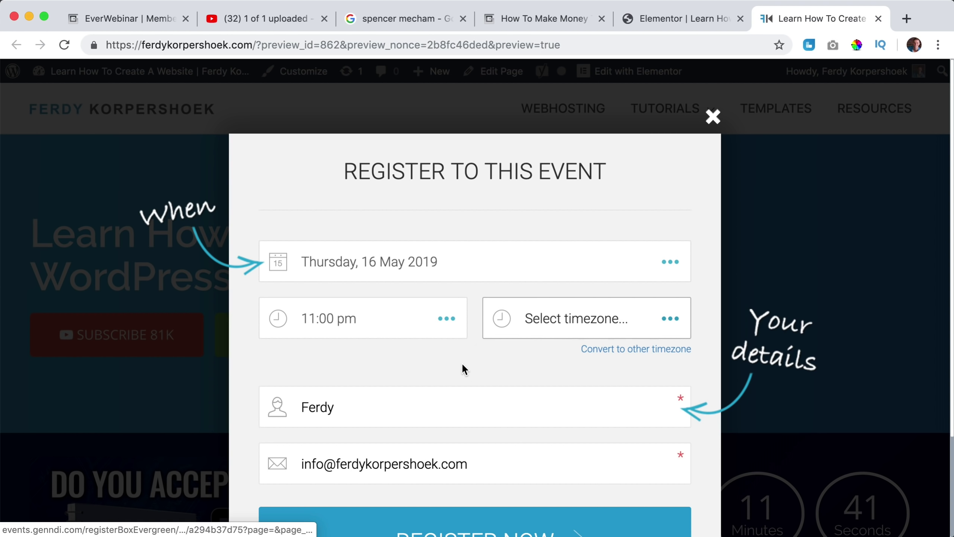
scroll(465, 353, down, 3)
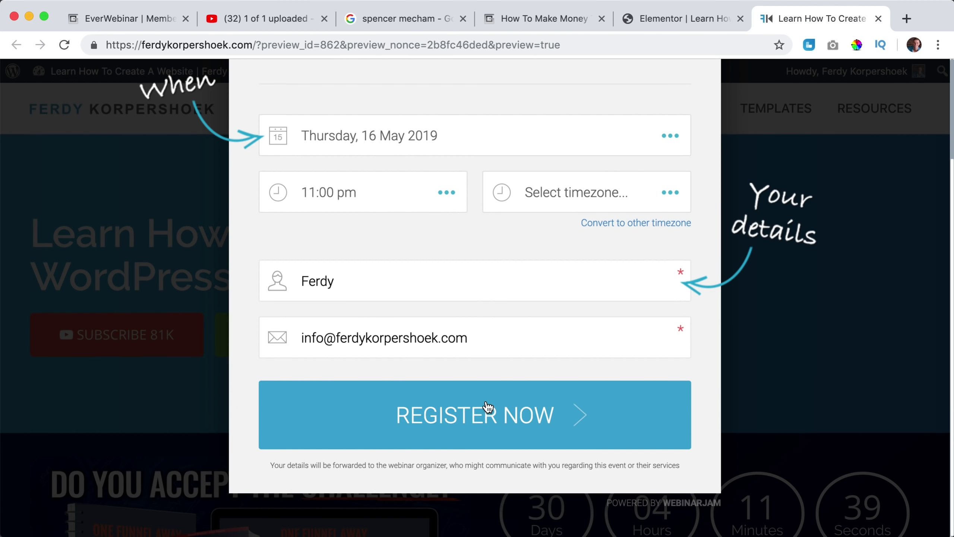
scroll(606, 307, up, 3)
click(713, 118)
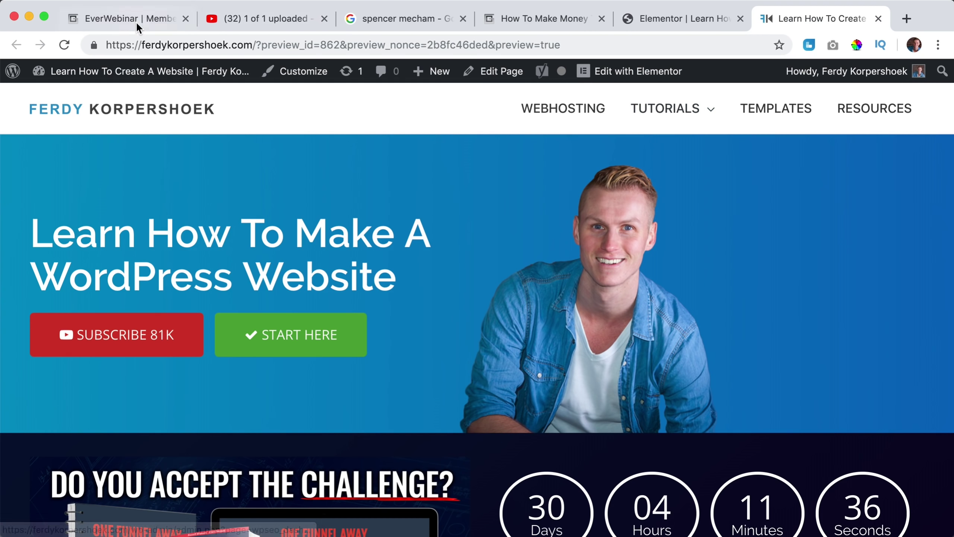
click(135, 22)
Copy the registration page link and add a Button widget below the embedded Register Now button.
click(233, 272)
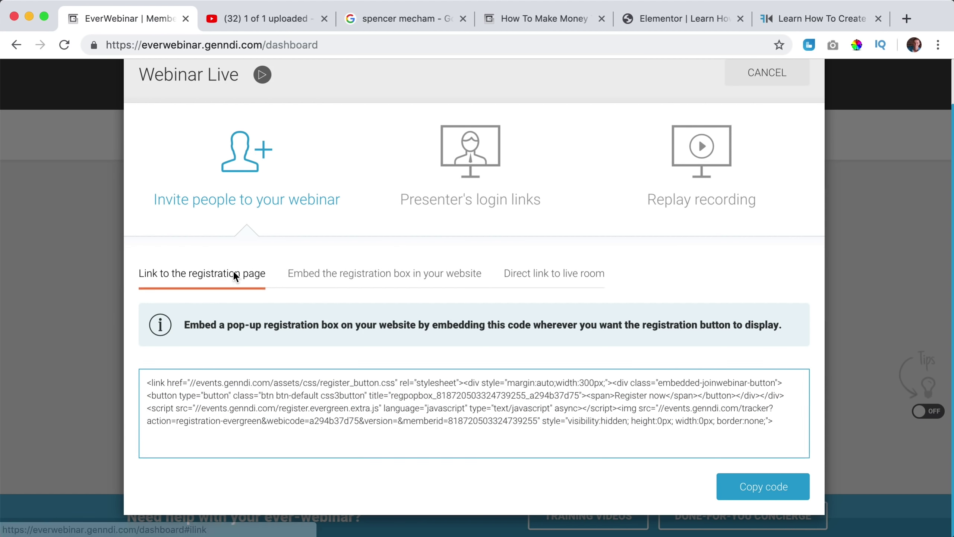
click(352, 365)
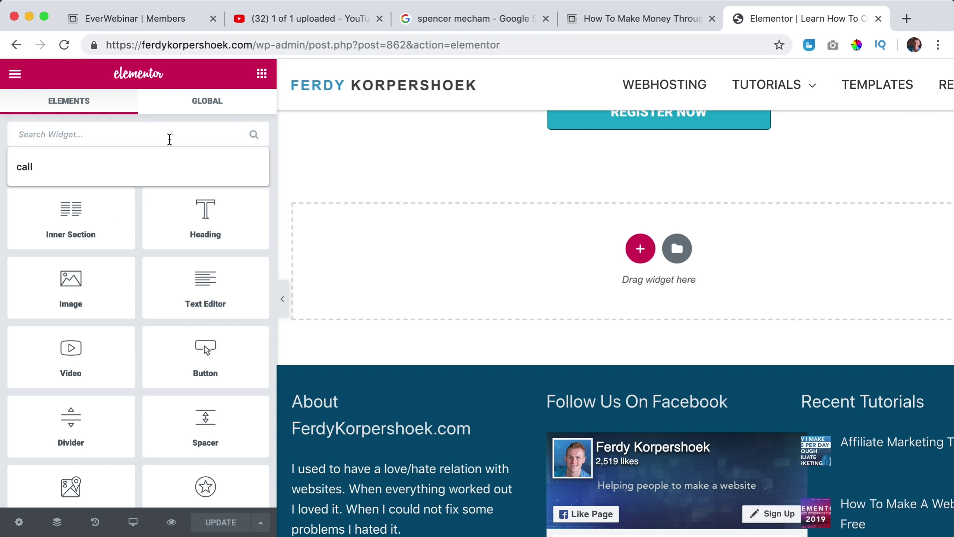
text(butt)
drag(107, 163, 703, 145)
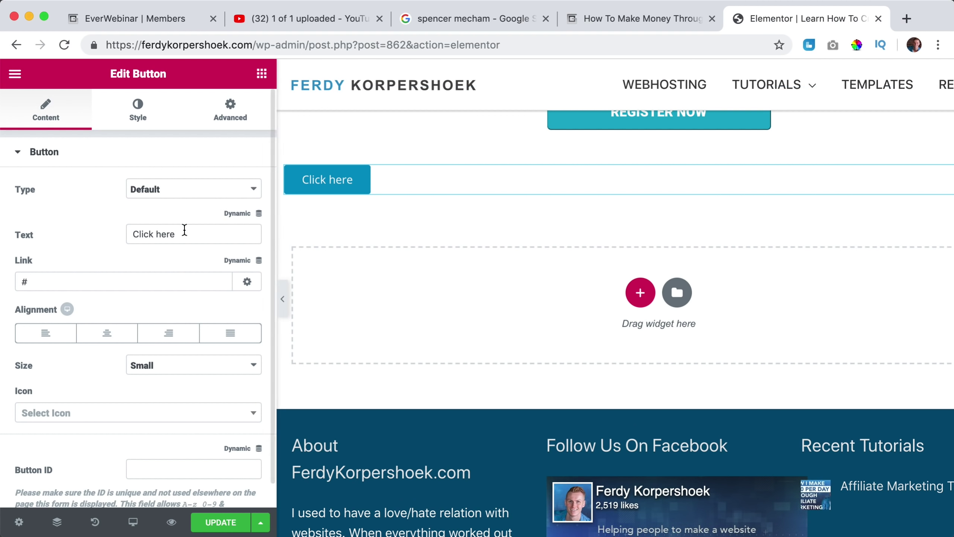
scroll(434, 214, up, 2)
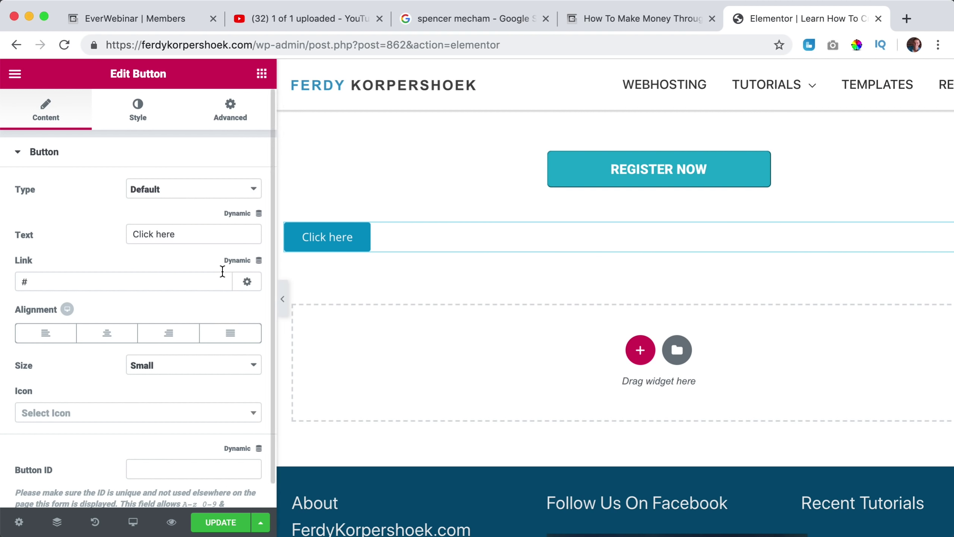
Label the new button 'Register Now', link it to the pasted registration URL, and centre it.
click(202, 242)
text(Registe)
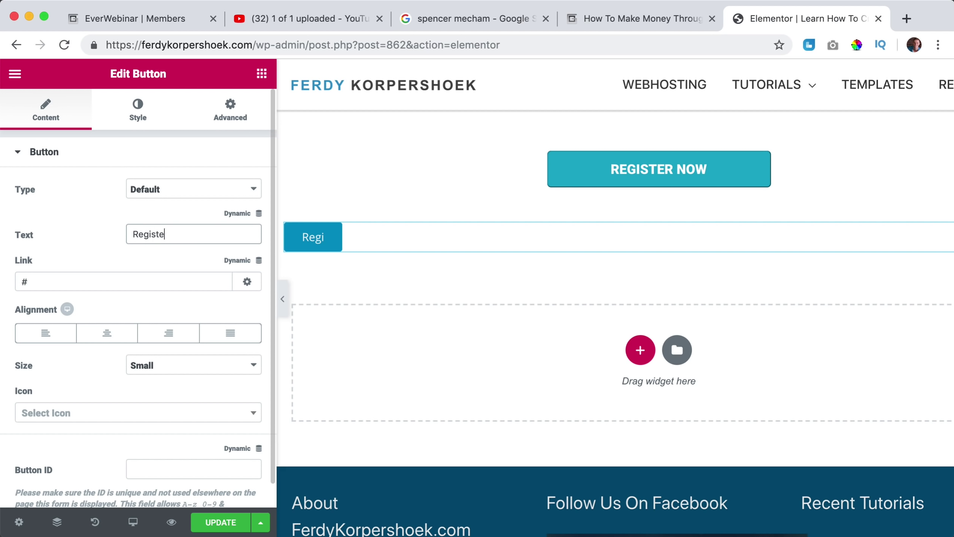
click(180, 280)
key(super+a)
key(super+v)
click(107, 332)
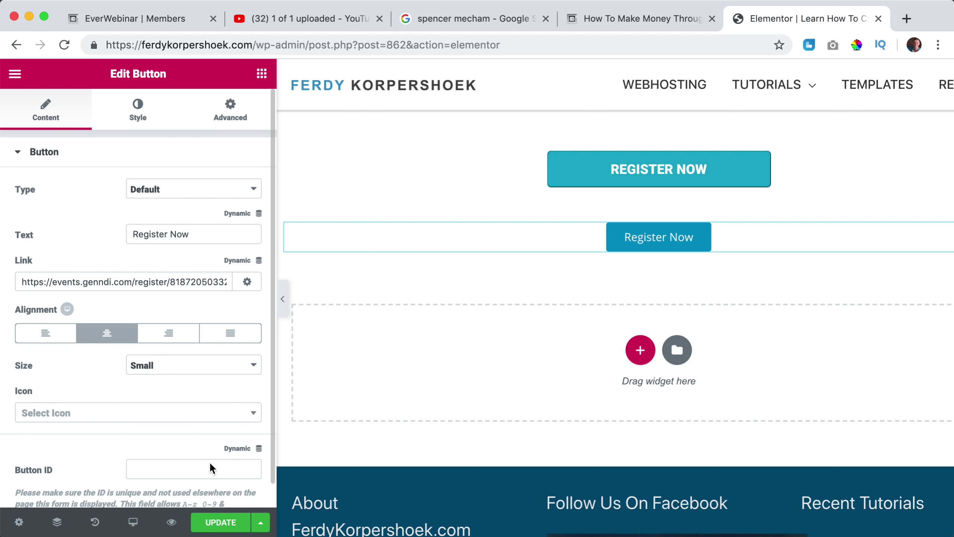
Preview the page, test the small and large Register Now buttons, then leave the Elementor editor.
click(171, 523)
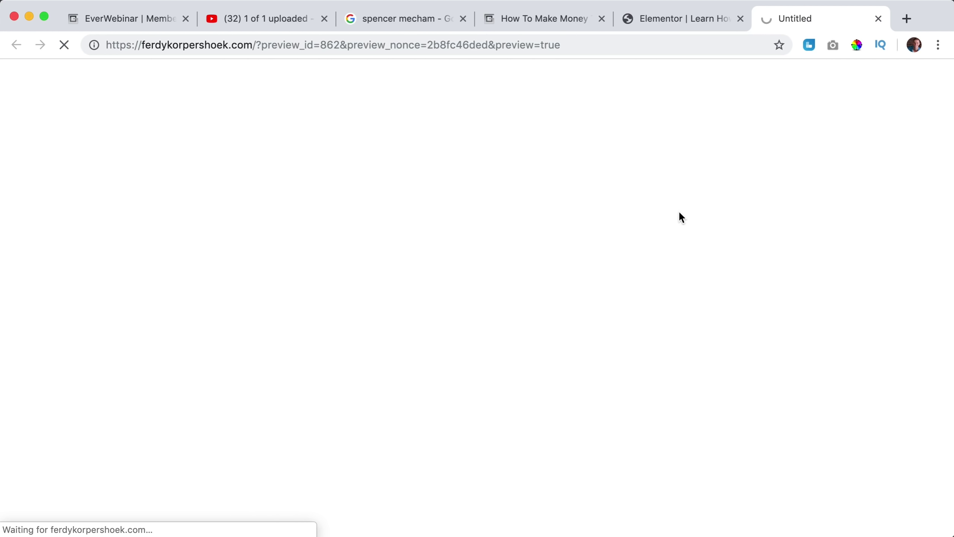
scroll(537, 215, down, 15)
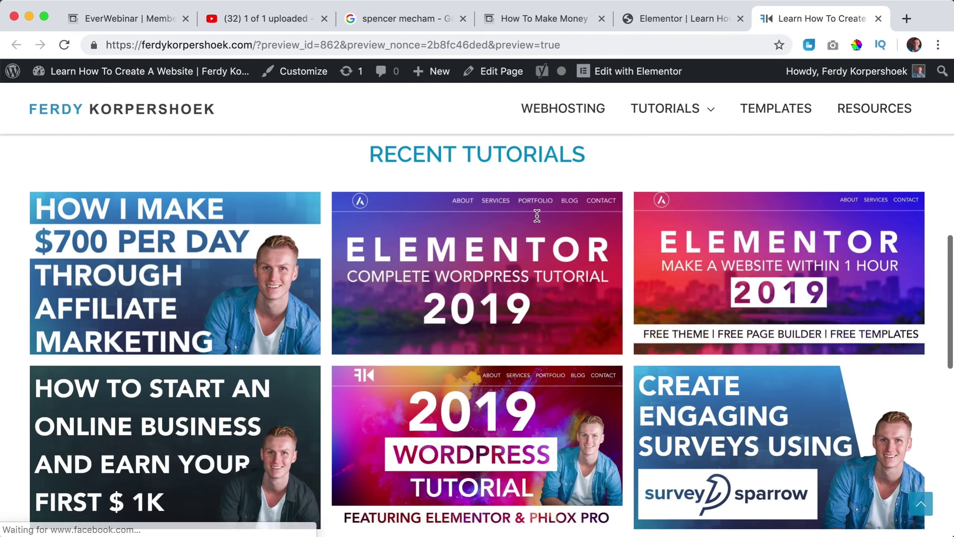
scroll(536, 215, down, 5)
scroll(522, 171, up, 5)
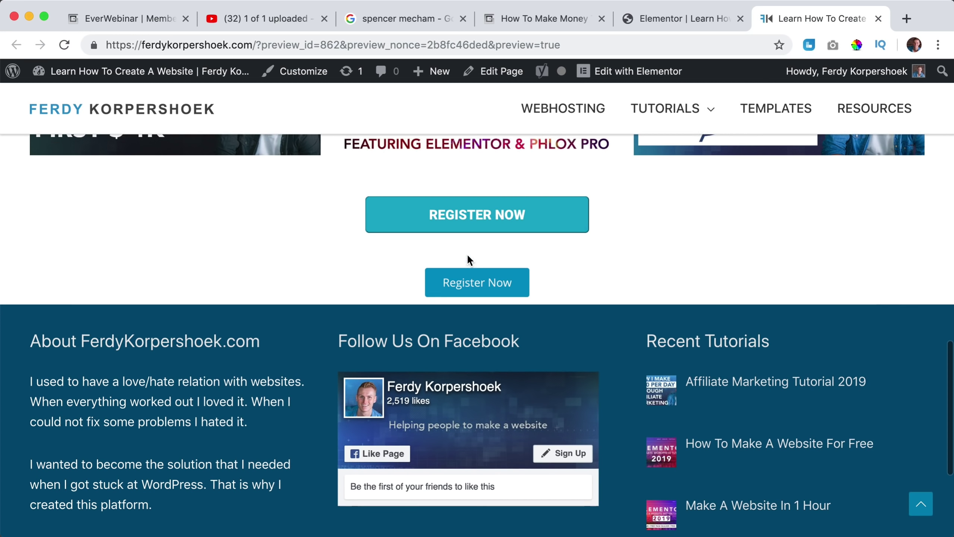
click(468, 289)
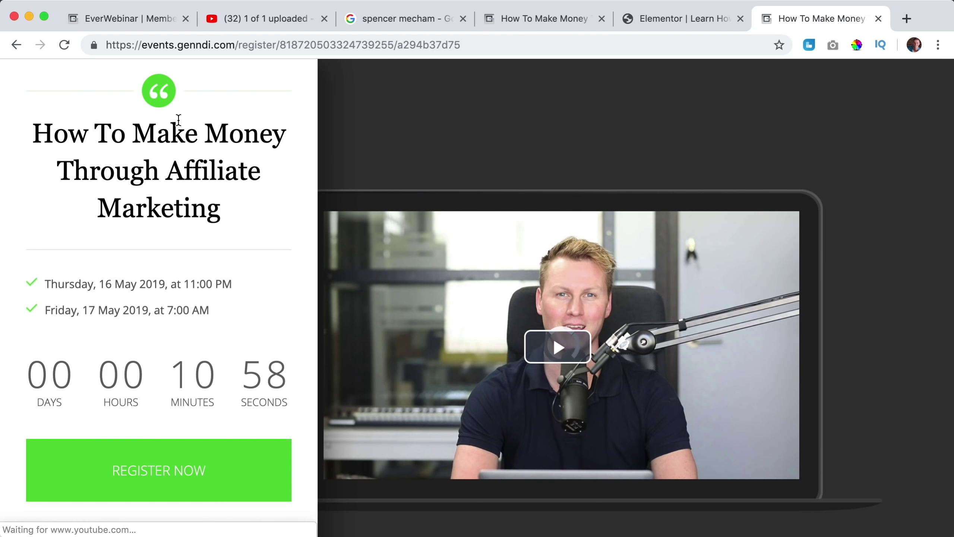
click(879, 18)
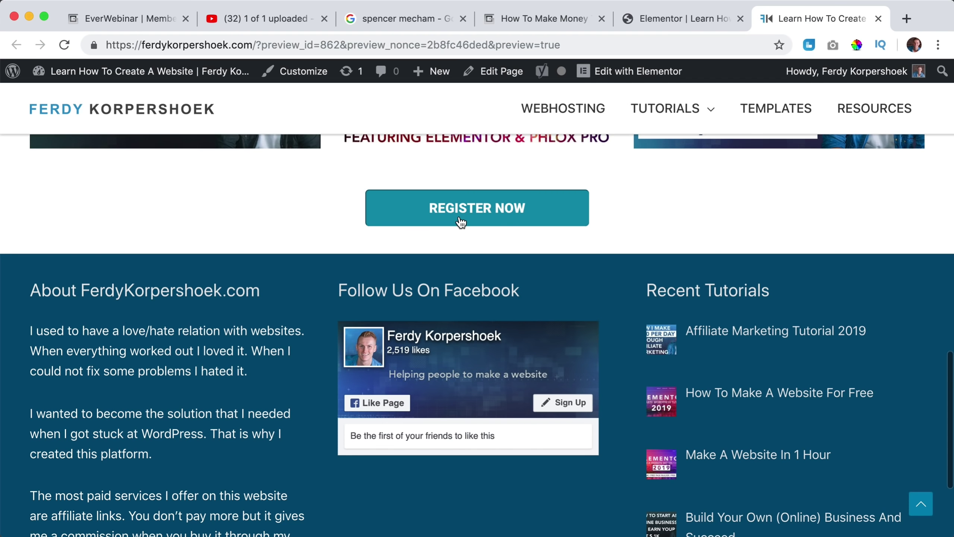
click(461, 222)
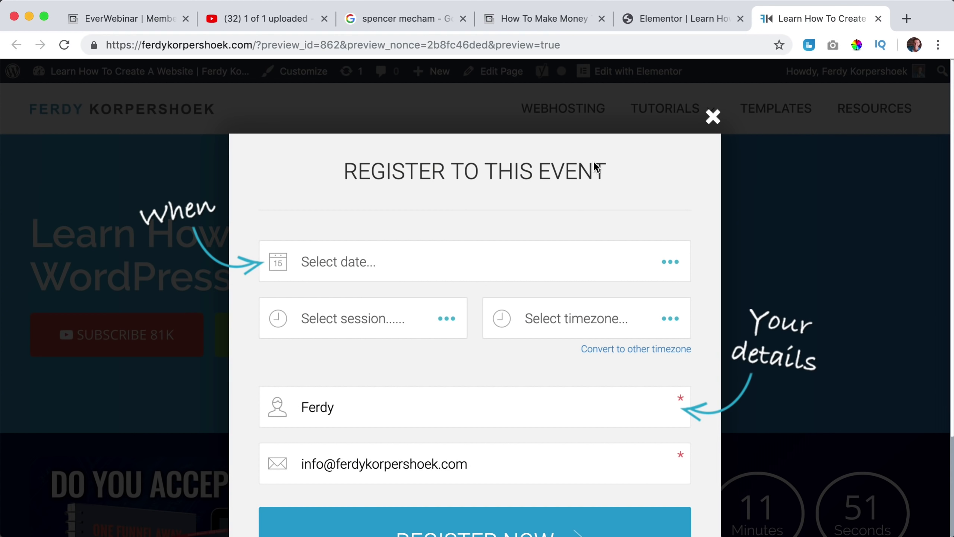
scroll(406, 247, down, 3)
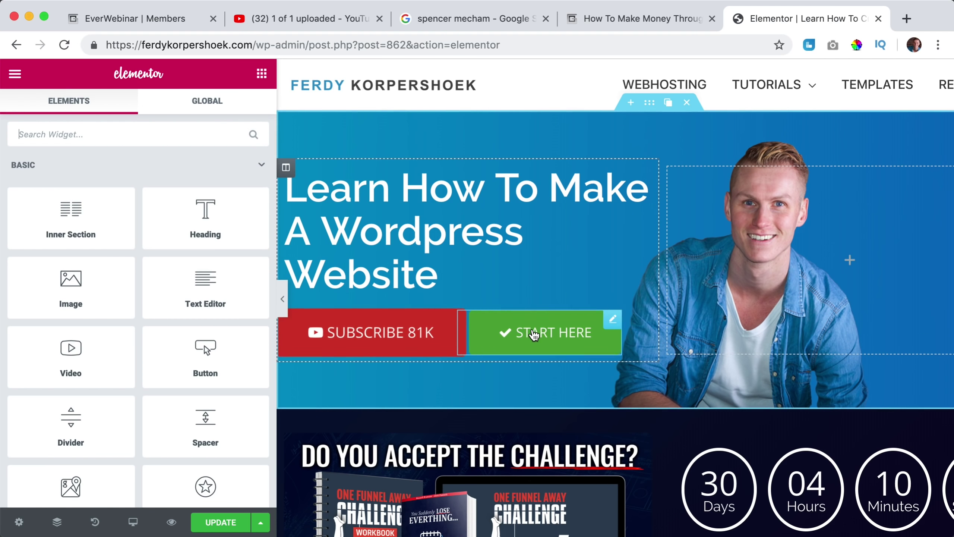
click(879, 19)
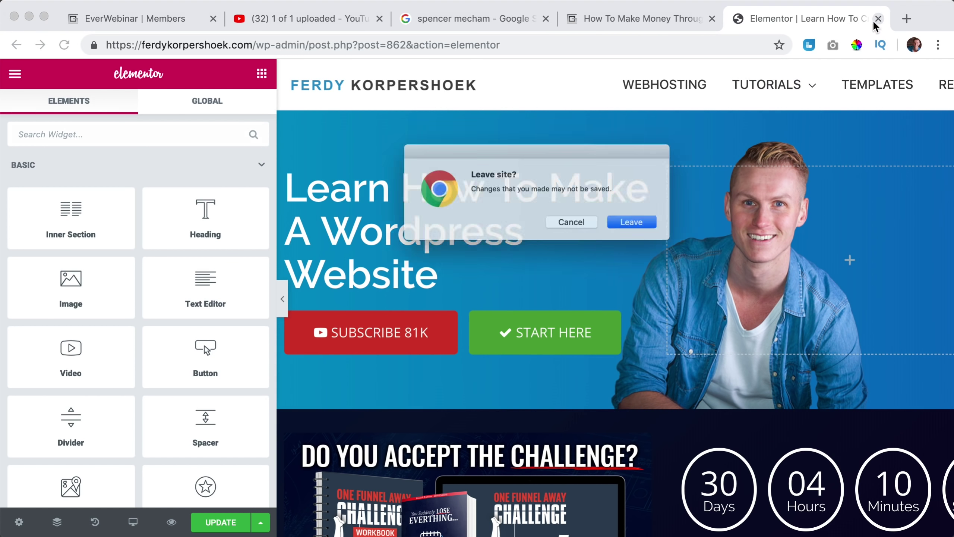
click(649, 228)
Copy the registration page URL from Your Links and load Facebook in a new tab.
click(195, 18)
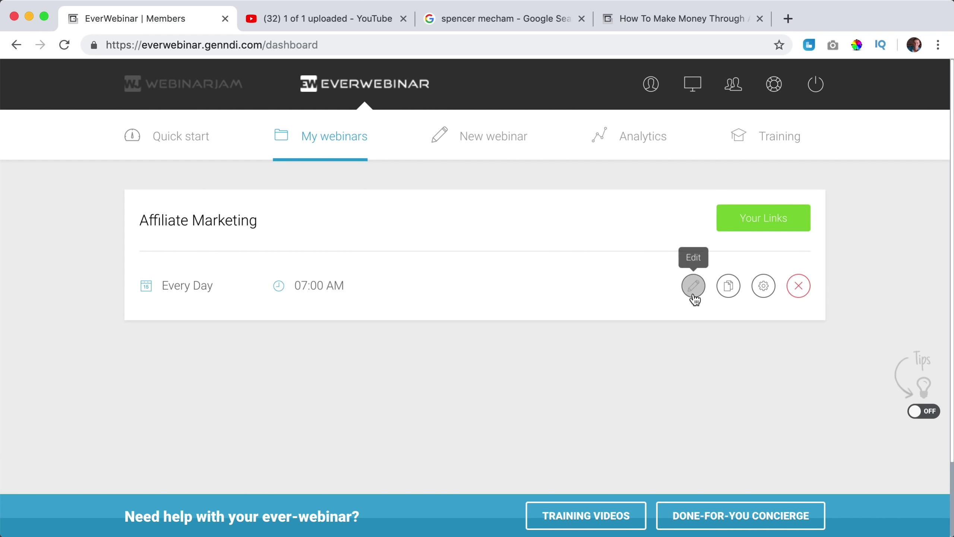
click(756, 219)
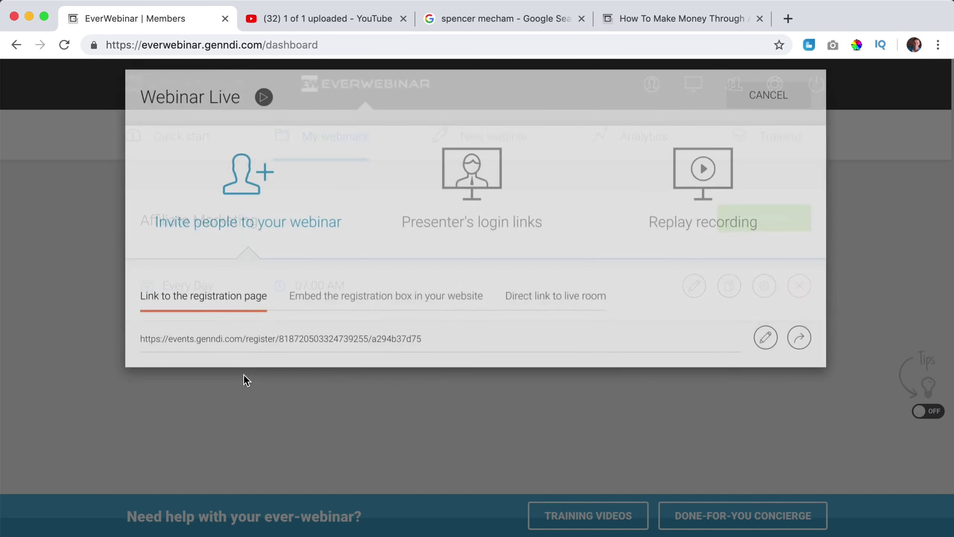
click(239, 364)
key(super+c)
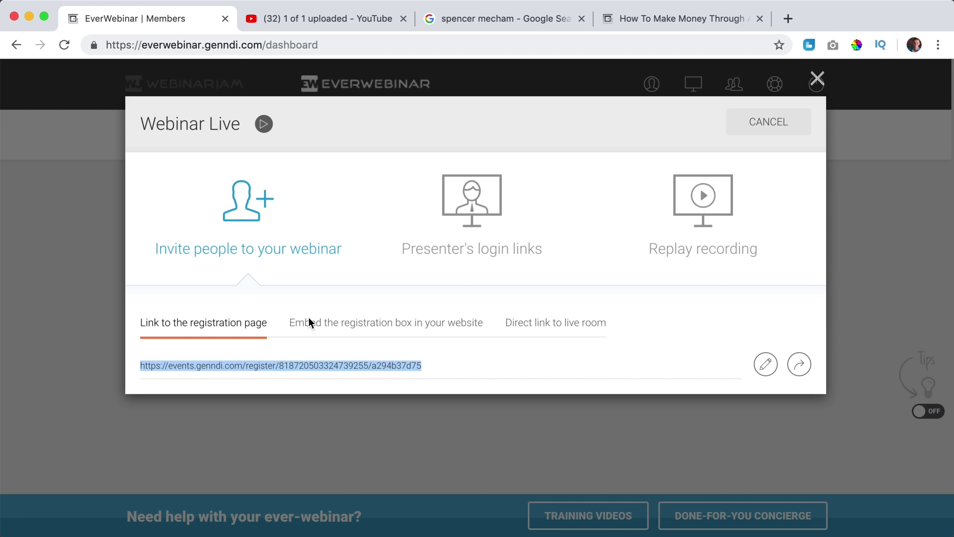
click(789, 19)
text(facebook.com)
key(Return)
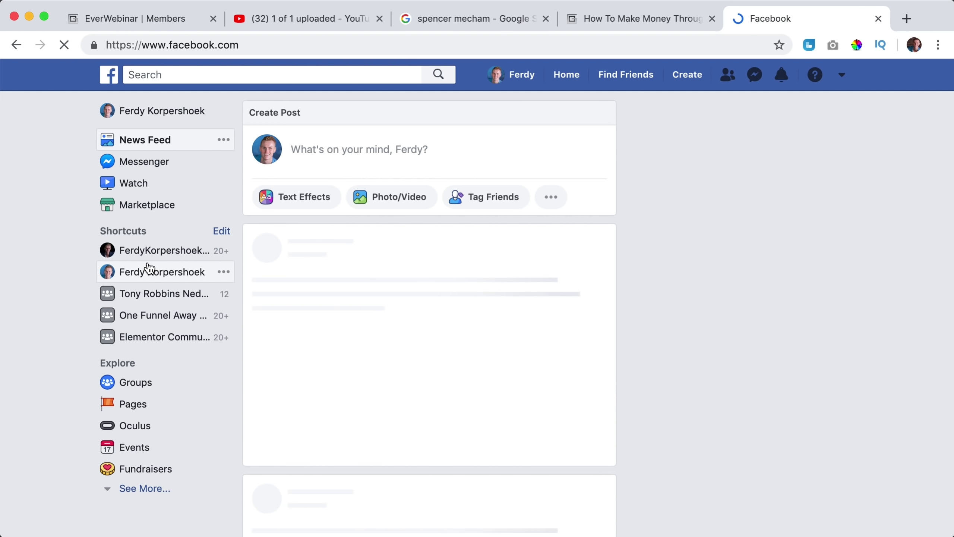
Paste the registration link into a new post on the creator's Facebook page, then leave without posting.
click(144, 275)
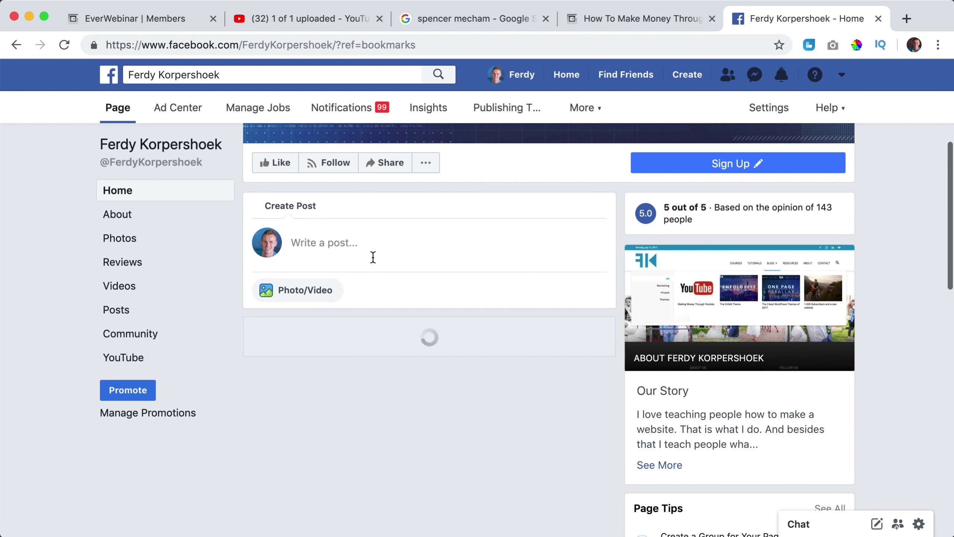
click(376, 257)
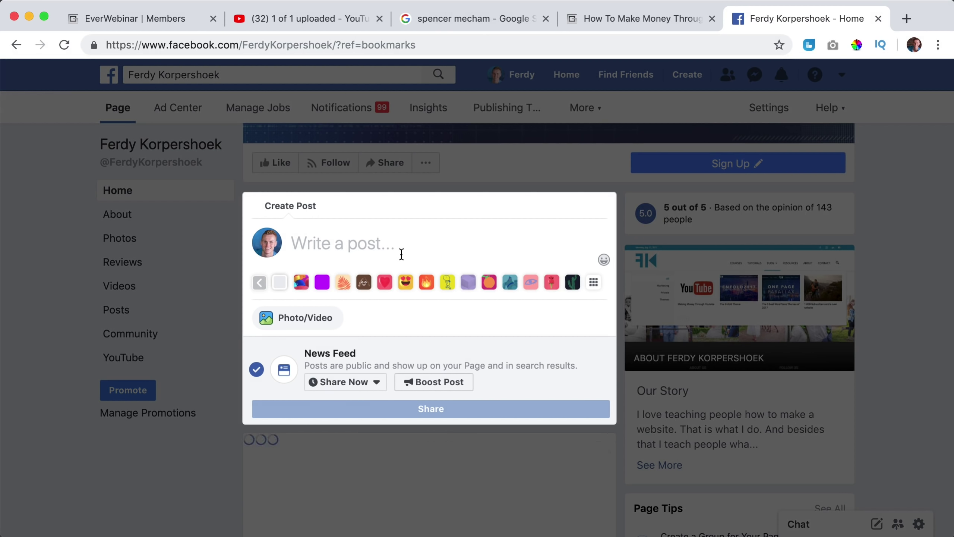
key(super+v)
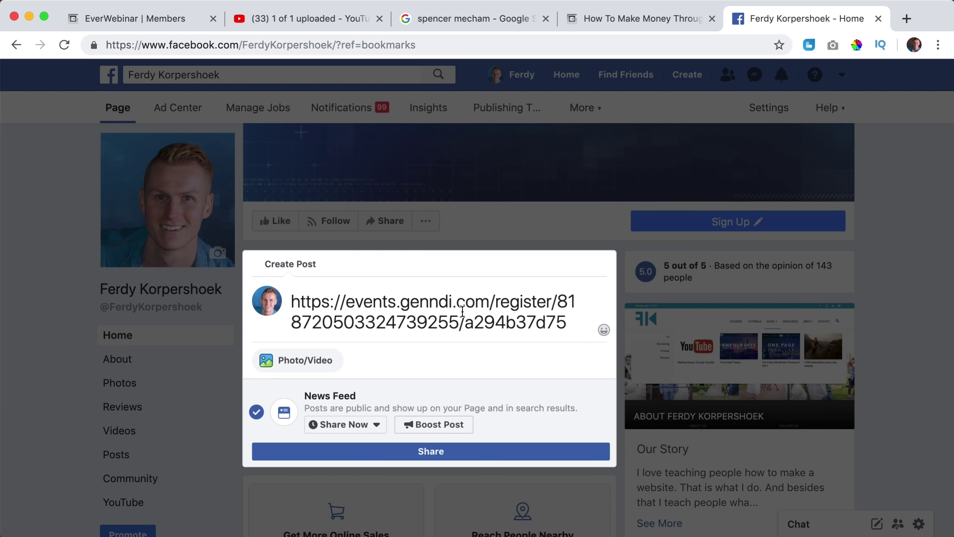
click(878, 18)
click(649, 227)
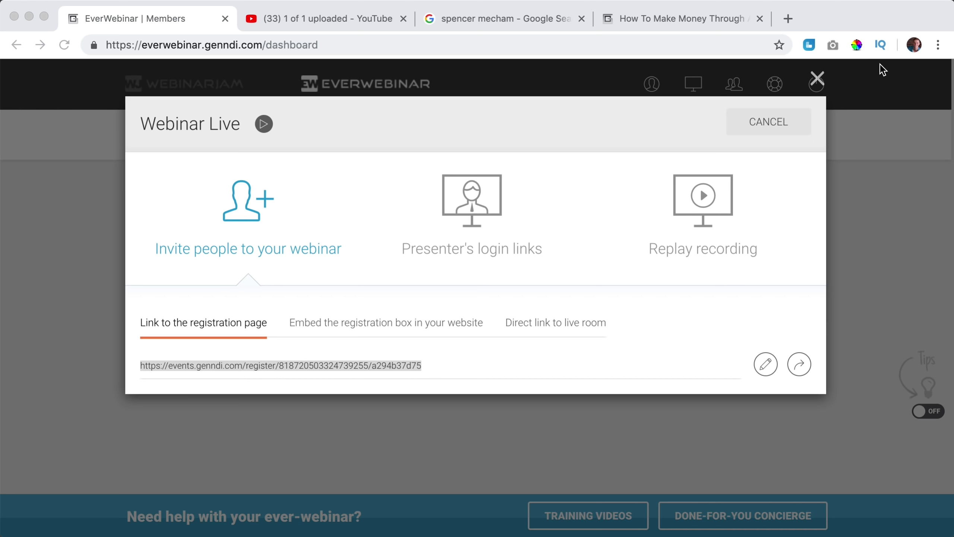
Load the copied registration URL in a new tab, pause its invitation video and dismiss More videos.
click(791, 20)
key(super+v)
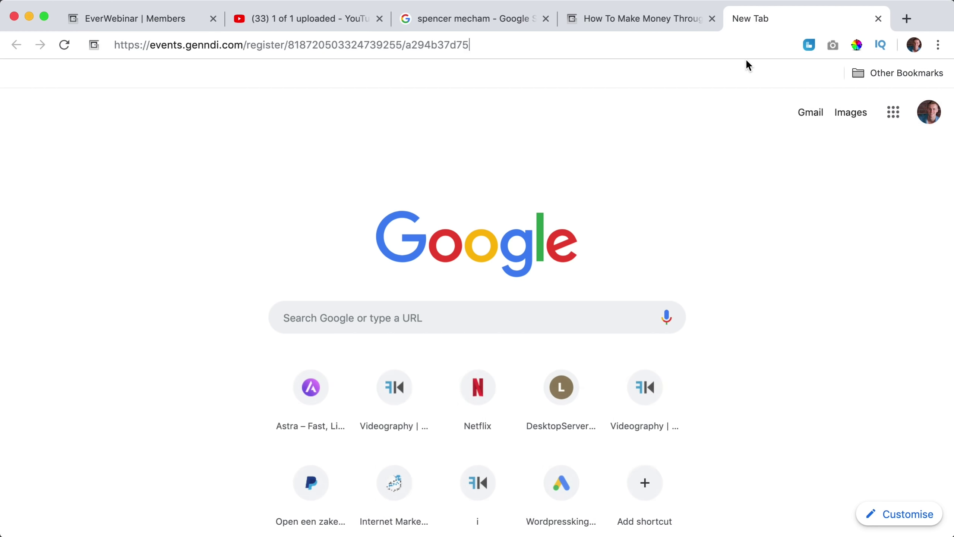
key(Return)
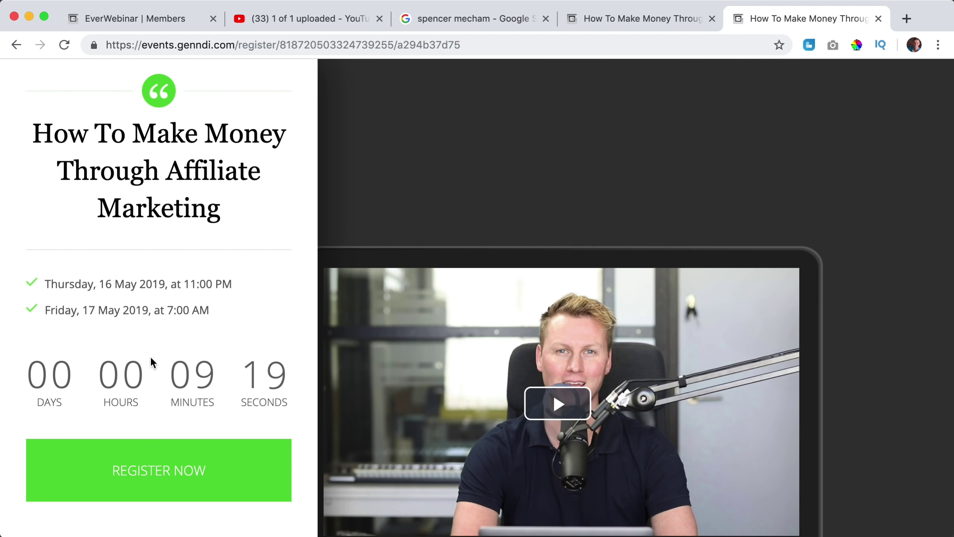
click(380, 388)
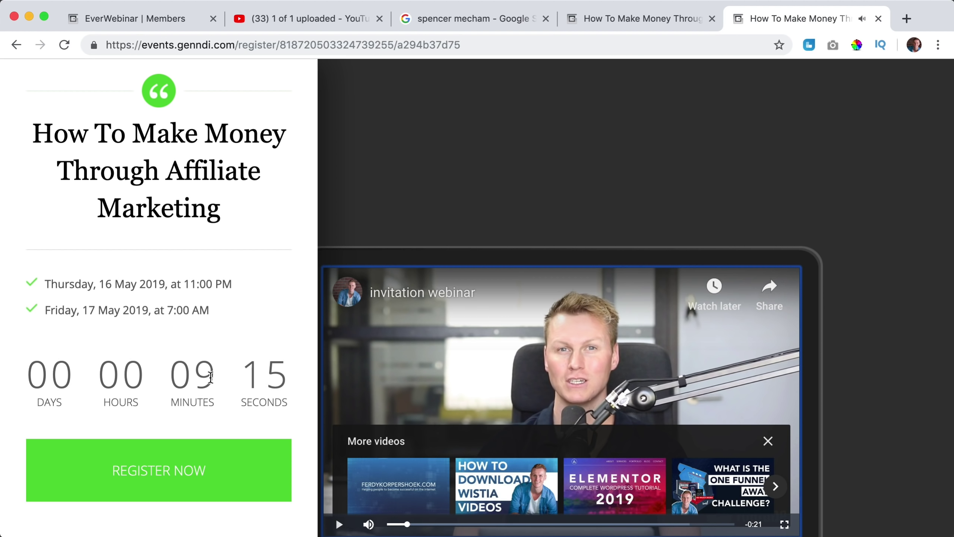
scroll(184, 314, down, 3)
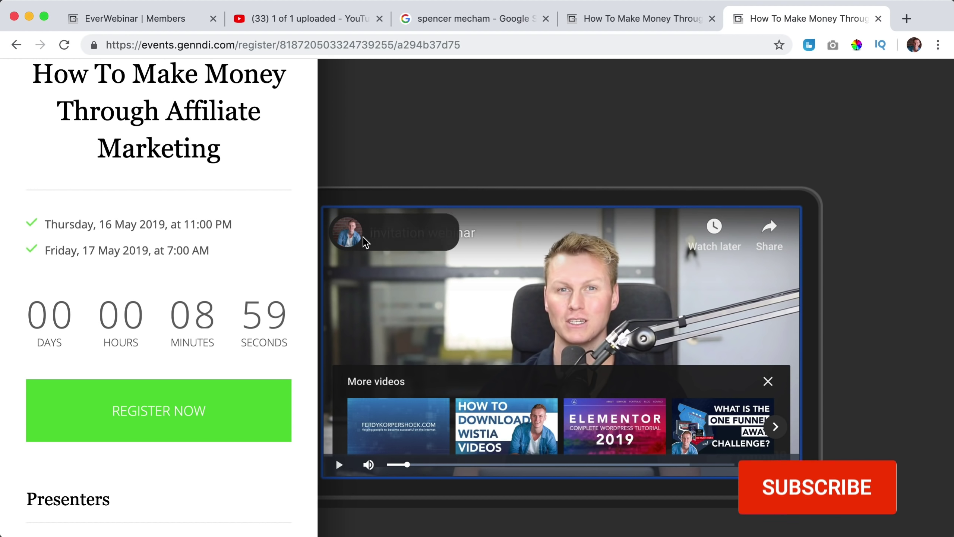
click(768, 382)
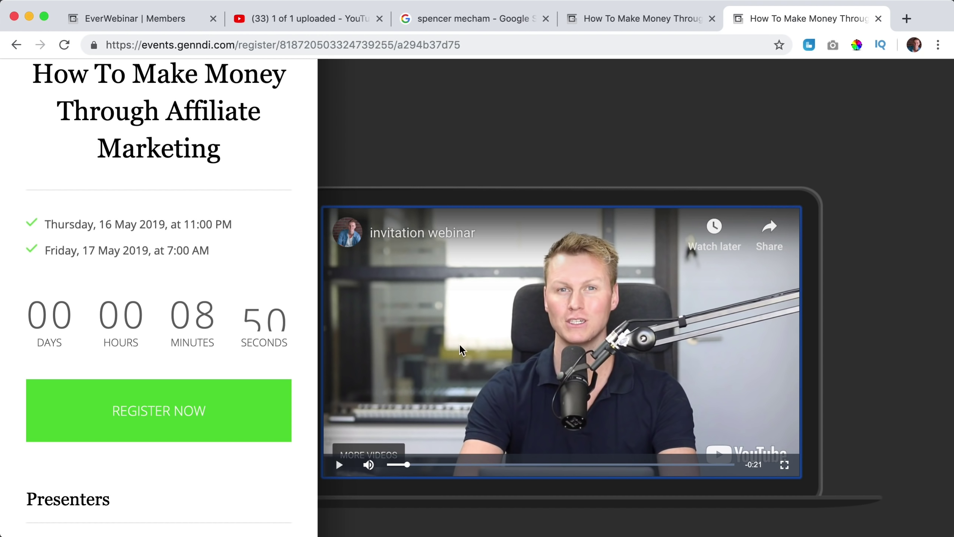
Open the website in a new tab and go to its WordPress dashboard.
click(907, 18)
text(ferdy)
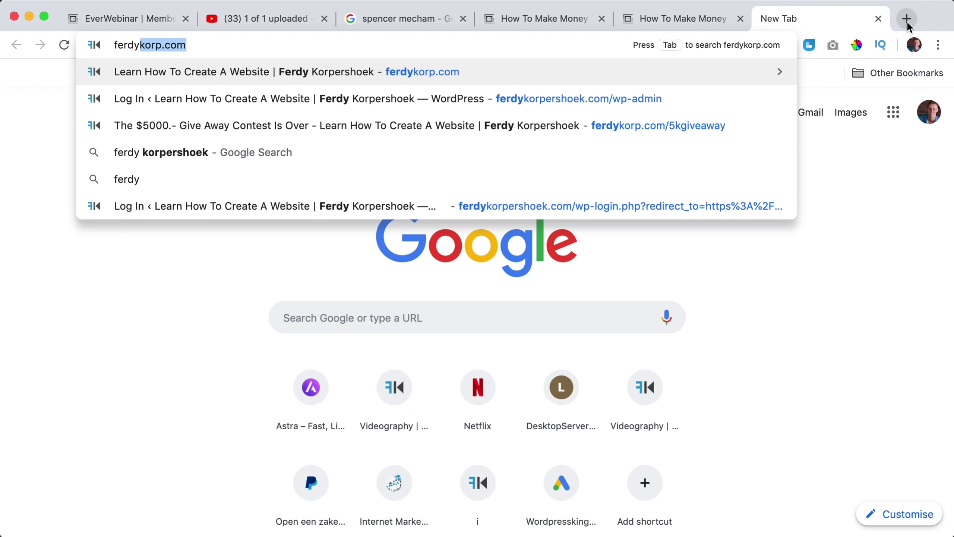
key(Return)
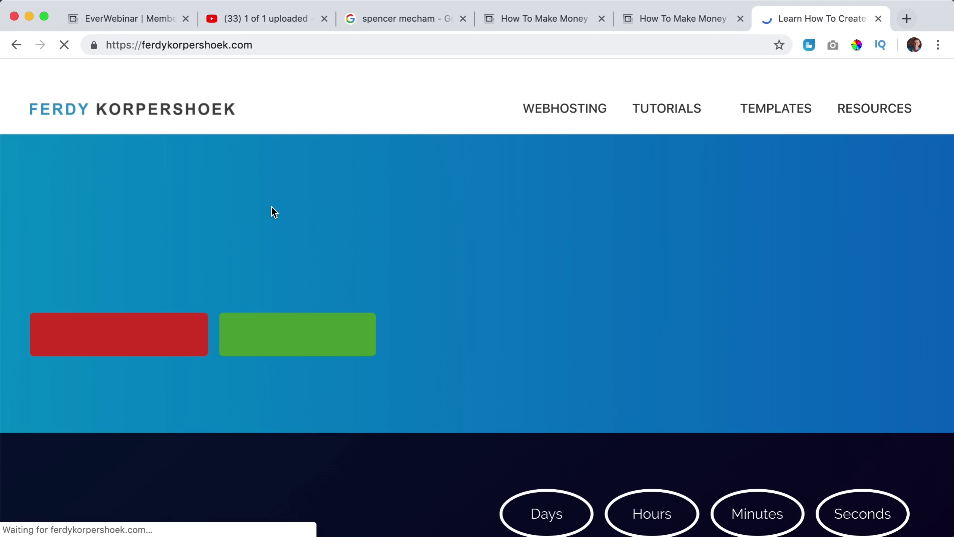
click(190, 75)
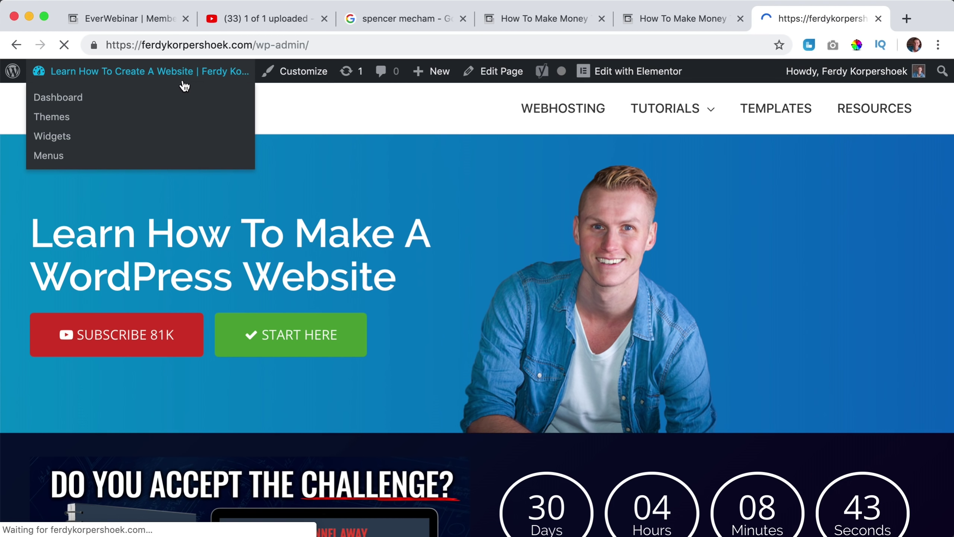
Upload invitation-webinar.mp4 to the Media Library and select its full file URL.
mouse_move(33, 225)
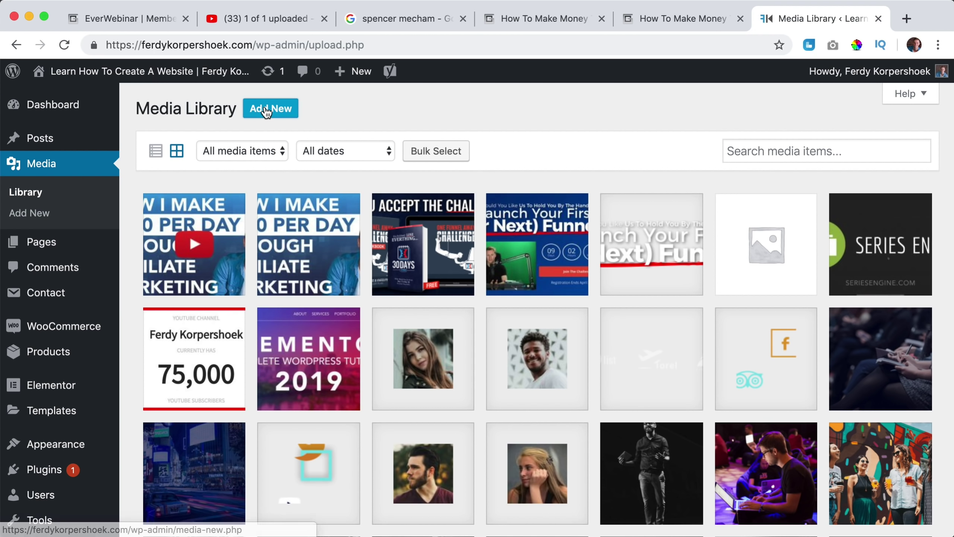
click(264, 108)
click(537, 219)
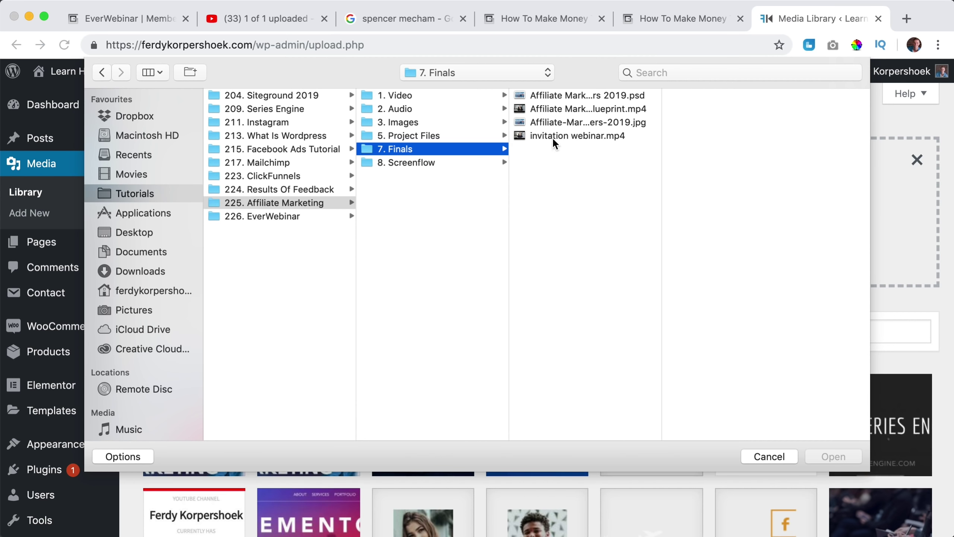
click(574, 136)
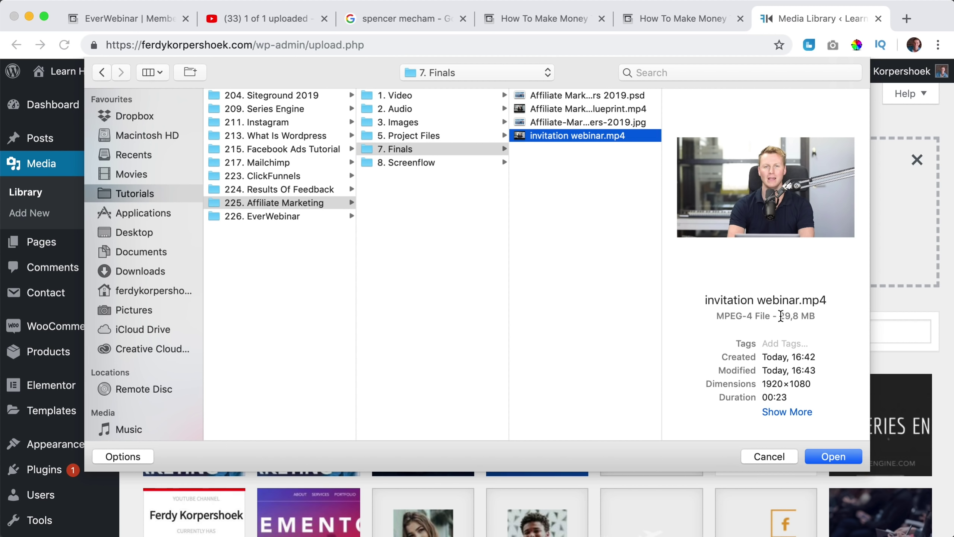
click(832, 457)
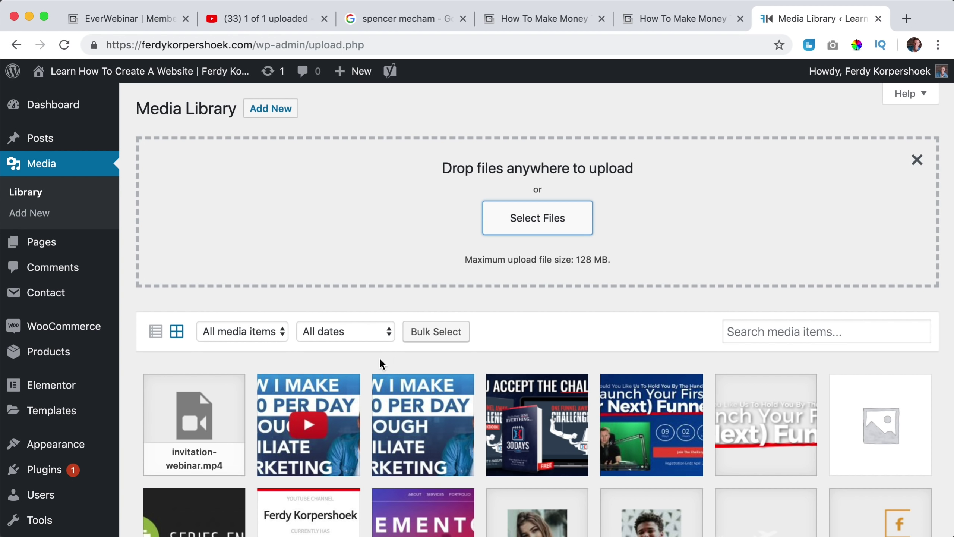
click(199, 419)
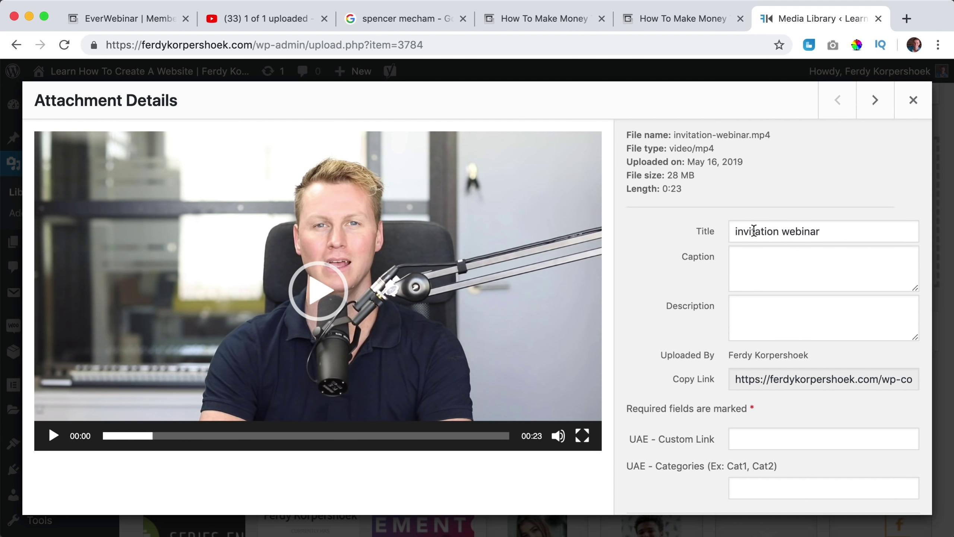
click(770, 382)
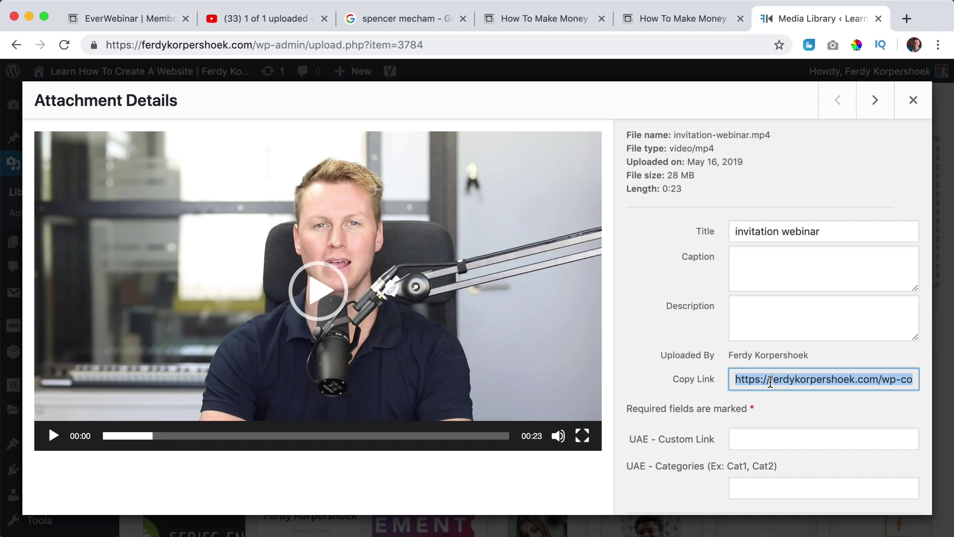
Open the Affiliate Marketing webinar's Registration step and its registration page settings.
click(131, 20)
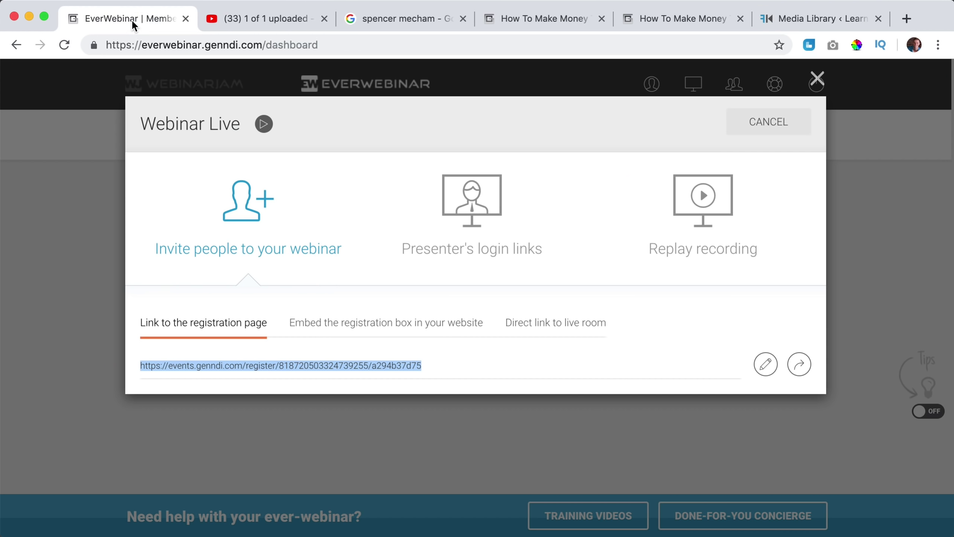
click(817, 80)
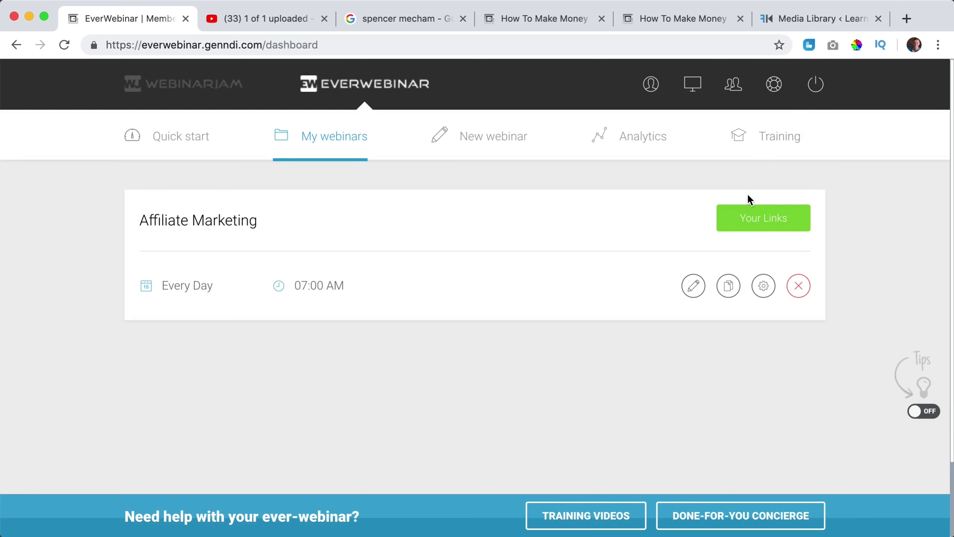
click(693, 285)
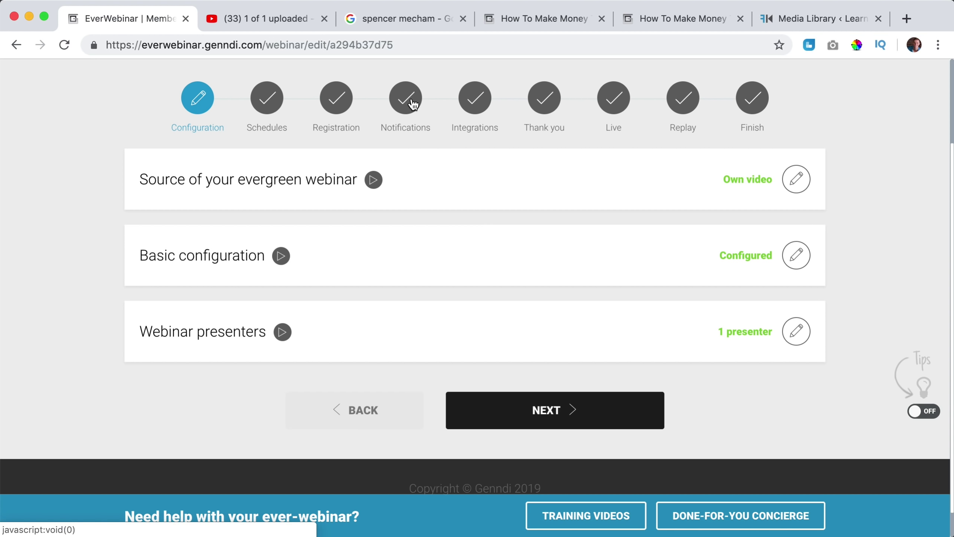
click(333, 106)
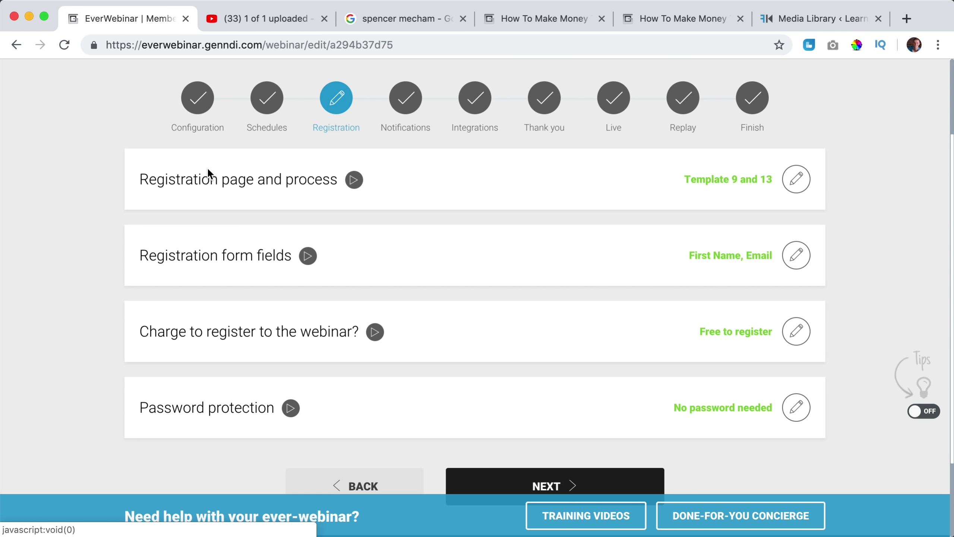
click(796, 180)
scroll(646, 244, down, 4)
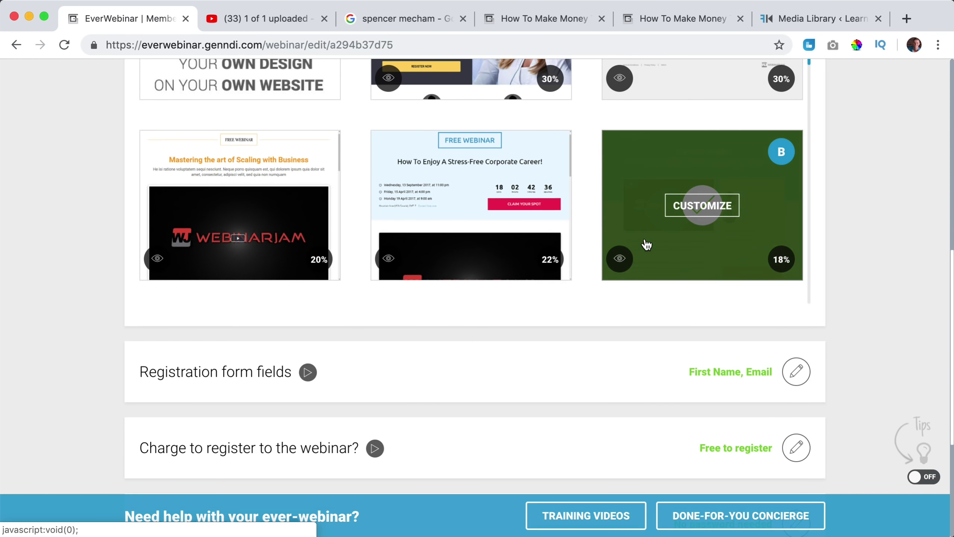
Set the green split-test B template's video to the invitation-webinar.mp4 URL with Autostart, and save.
click(698, 211)
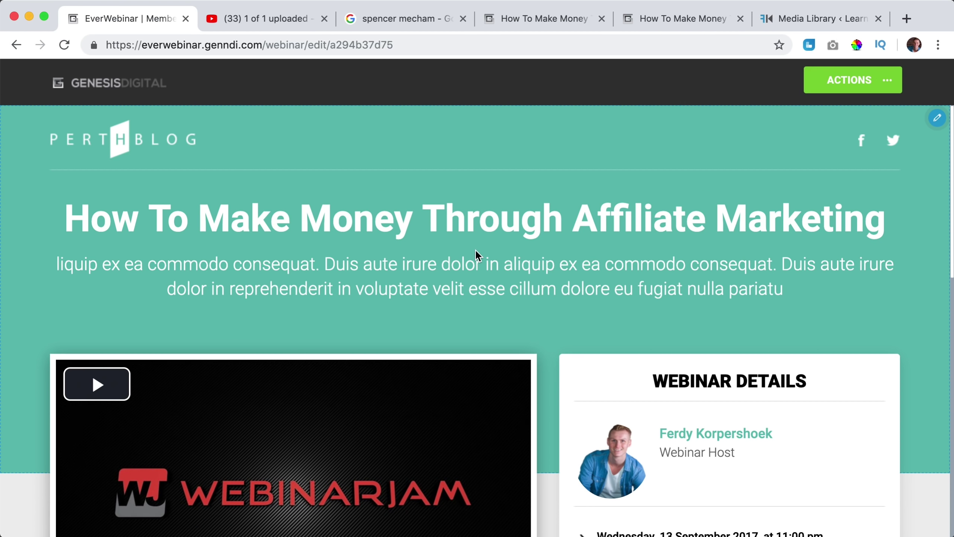
scroll(476, 251, down, 5)
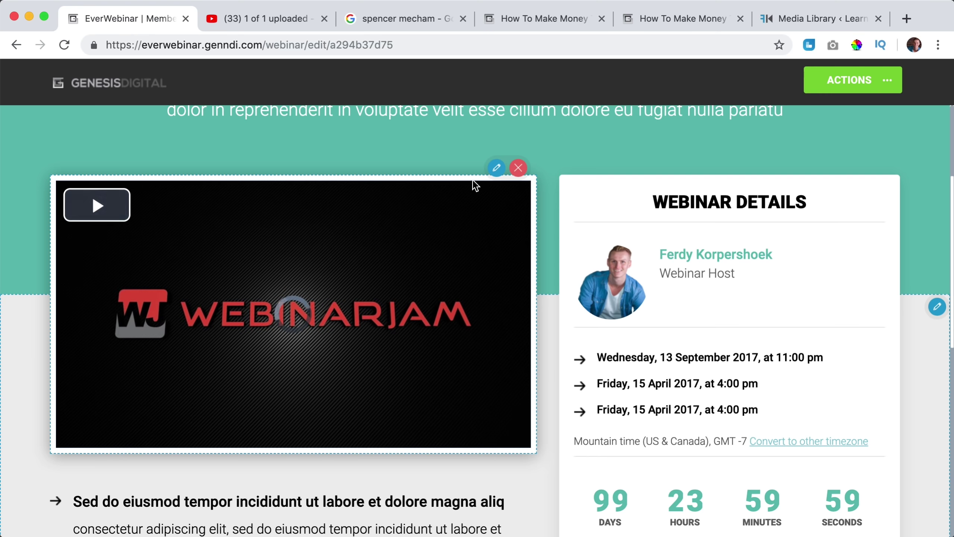
click(491, 173)
triple_click(712, 195)
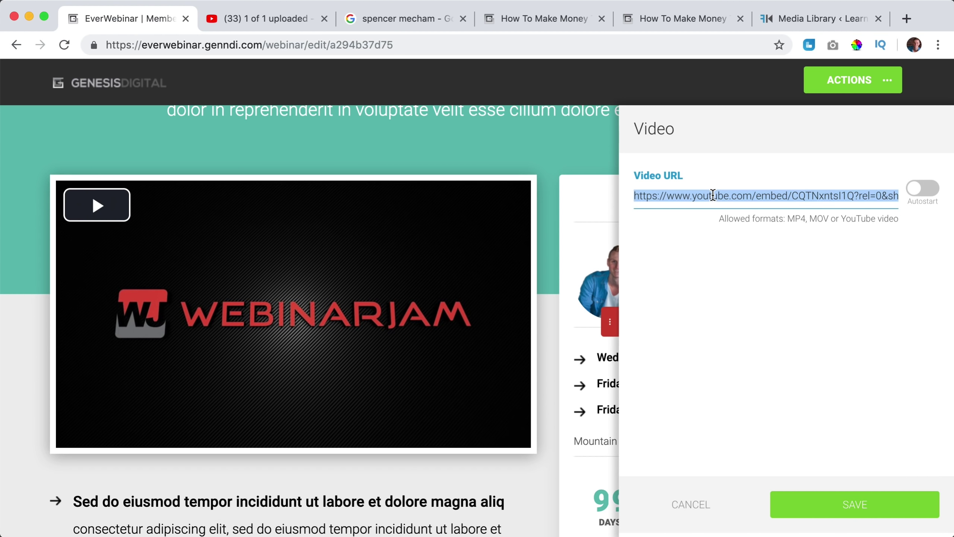
key(super+v)
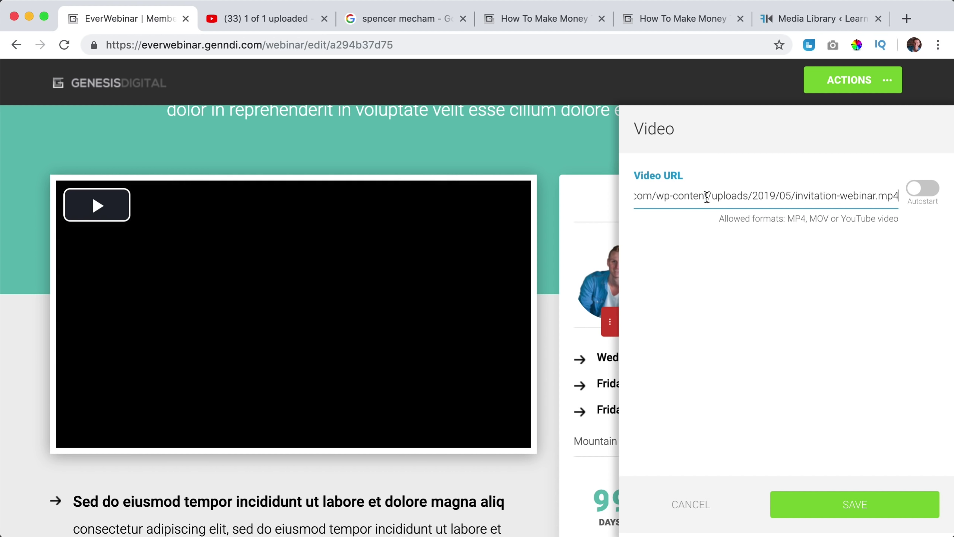
click(921, 201)
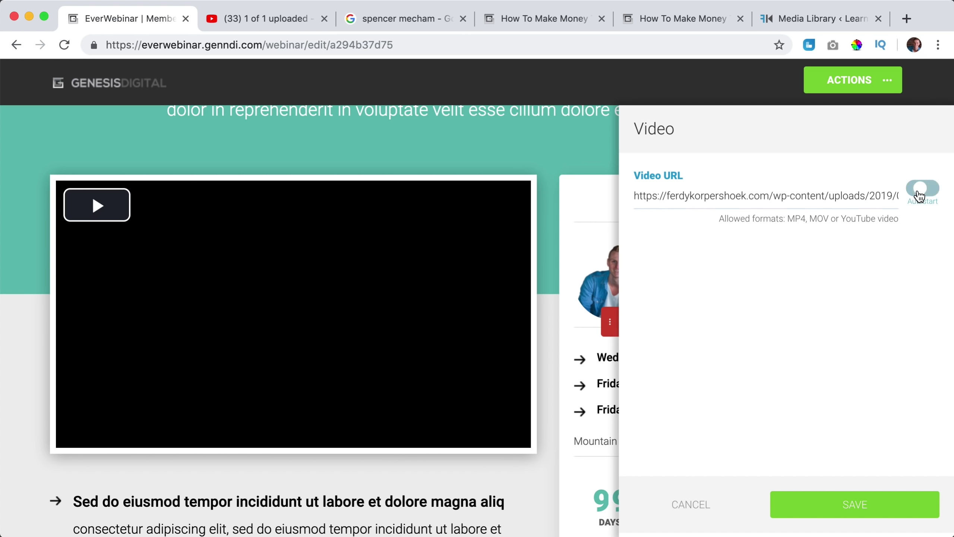
click(855, 505)
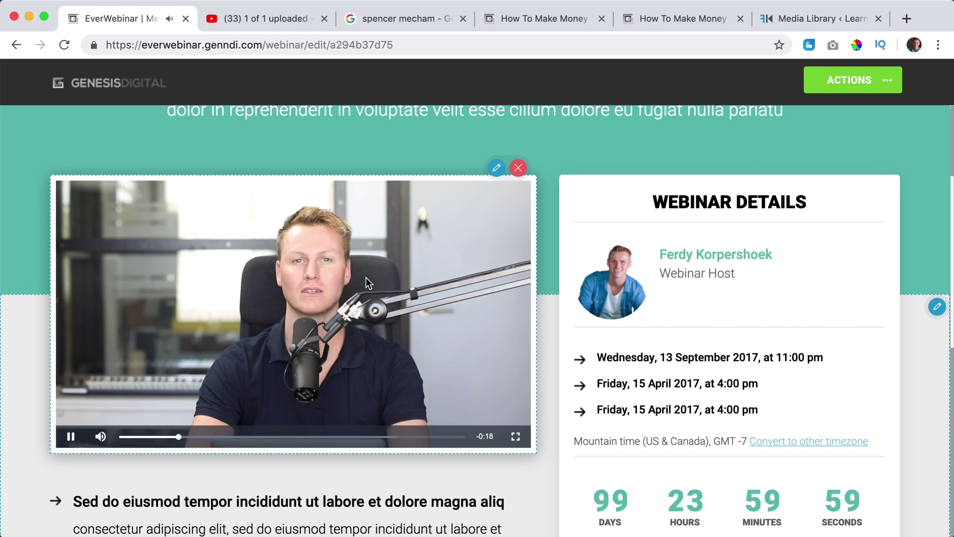
click(872, 84)
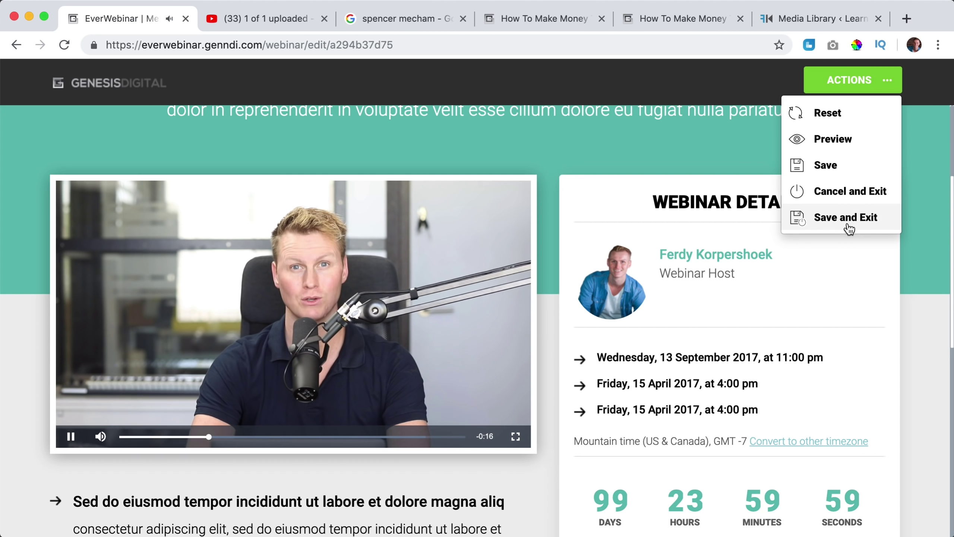
click(844, 218)
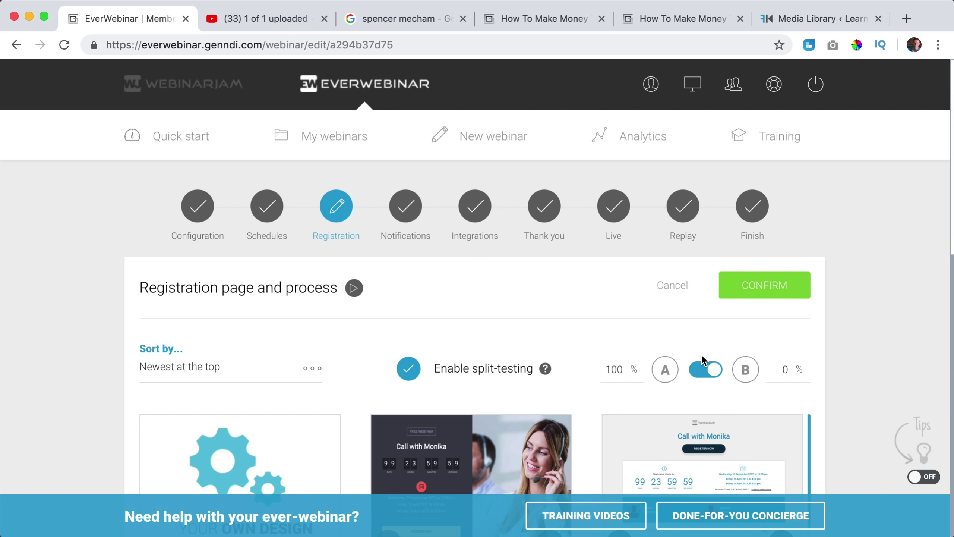
Set the dark template's video to the invitation-webinar.mp4 URL with Autostart, and save.
scroll(777, 233, down, 10)
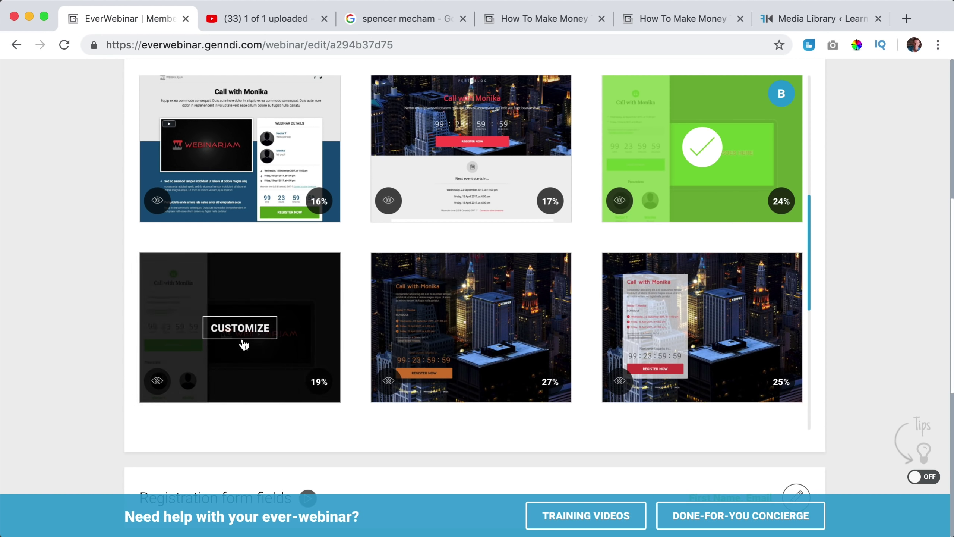
click(237, 329)
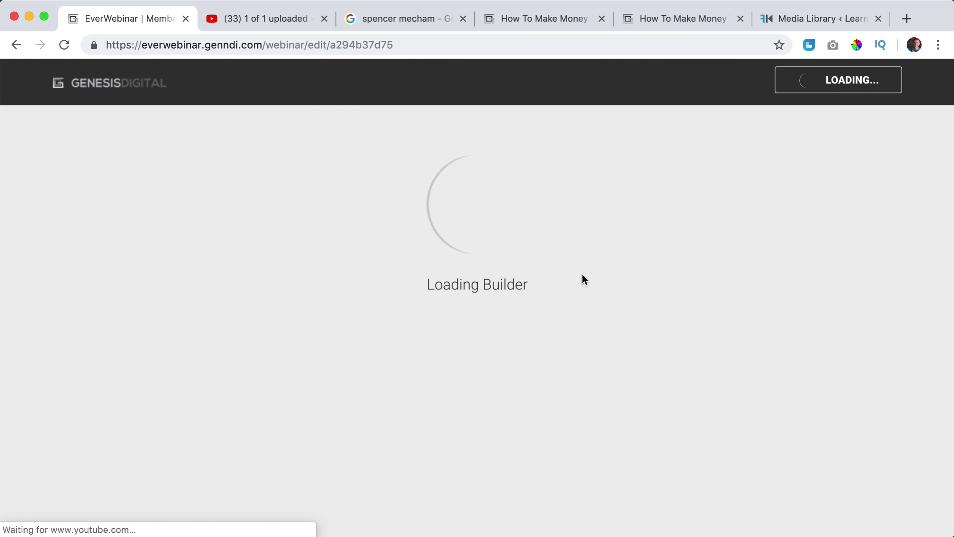
scroll(895, 190, down, 2)
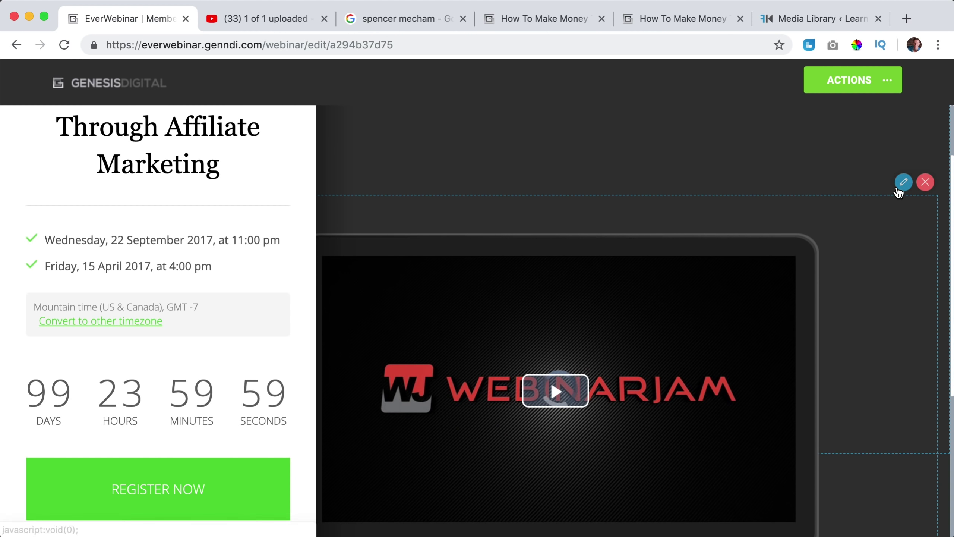
click(902, 184)
click(789, 195)
key(super+a)
key(super+v)
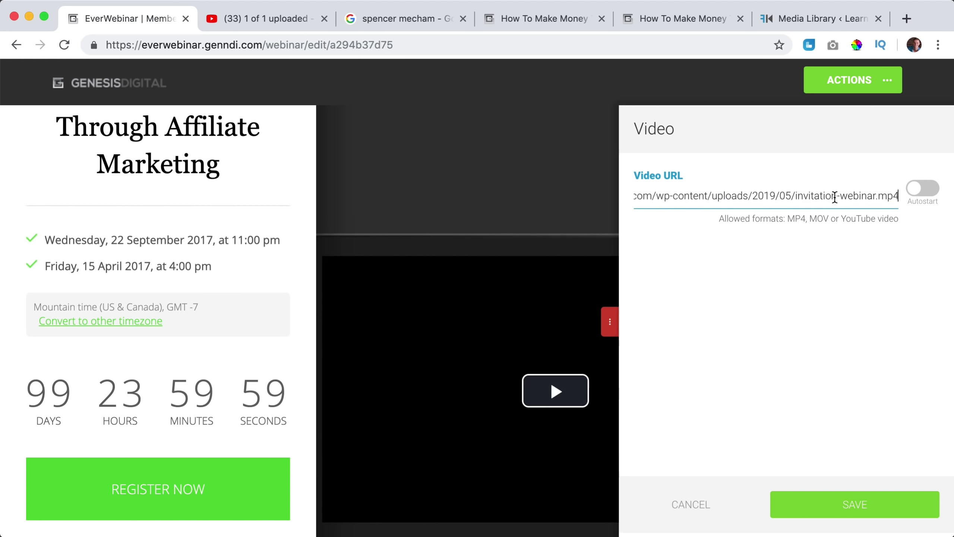
click(920, 199)
click(853, 511)
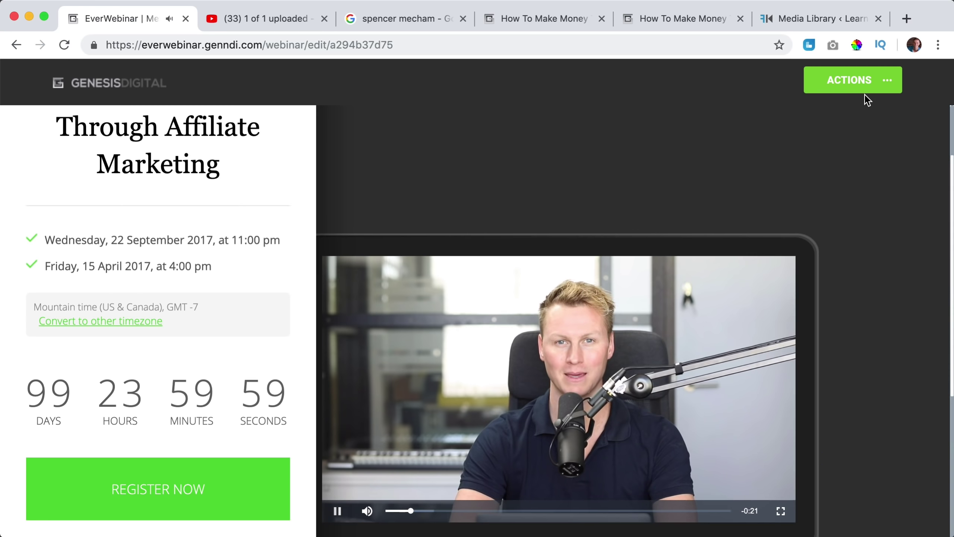
click(864, 92)
click(842, 220)
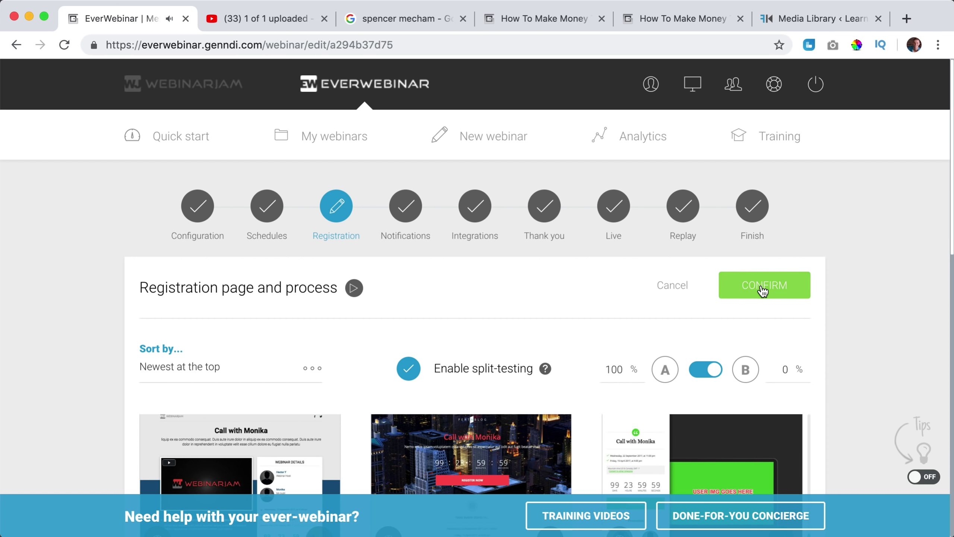
Confirm the registration page templates and advance to the Notifications step.
click(763, 291)
scroll(798, 288, down, 5)
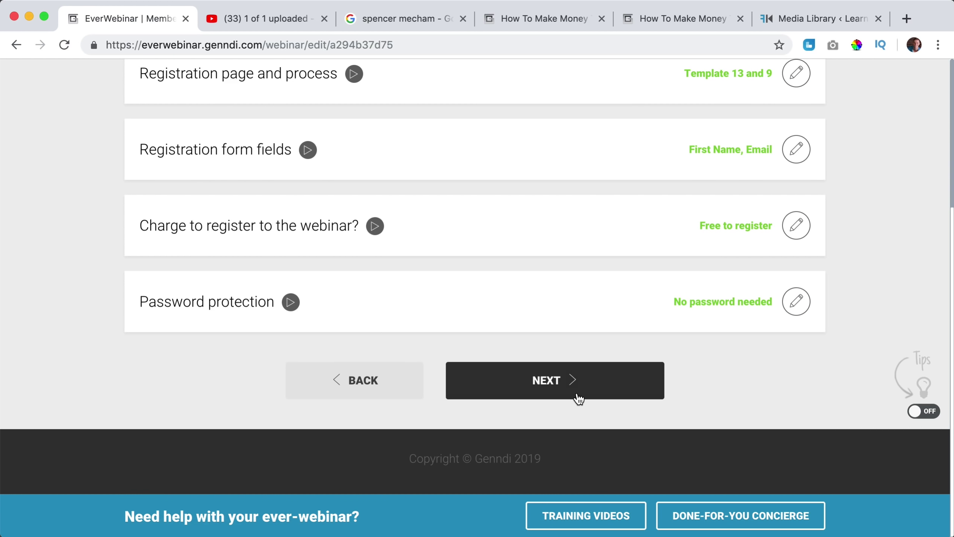
click(576, 397)
scroll(379, 219, up, 3)
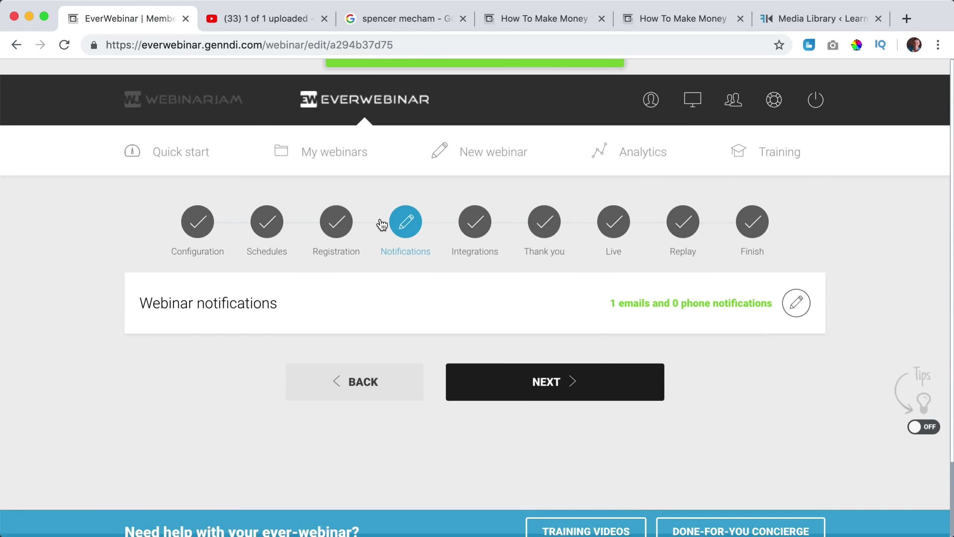
Copy the registration link from My webinars and load it in a new tab.
click(330, 140)
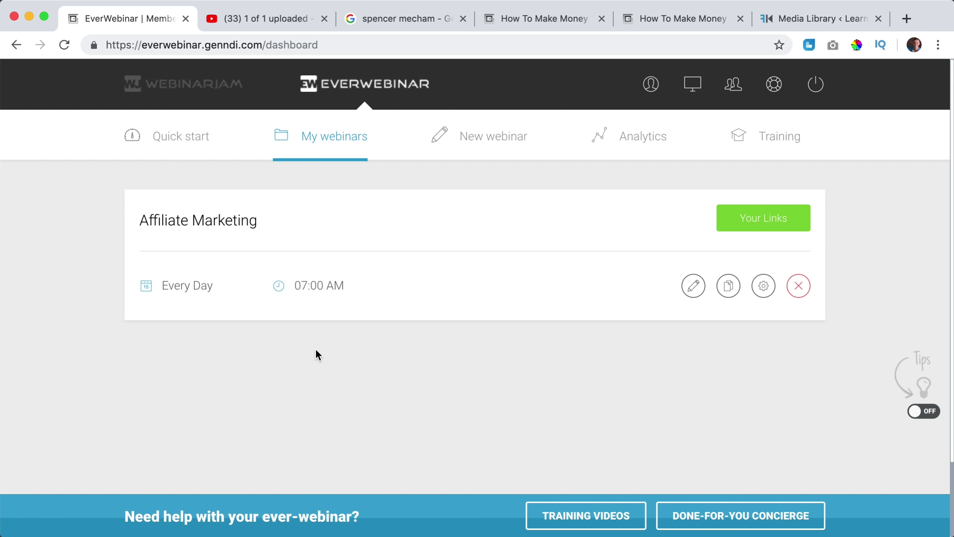
click(763, 226)
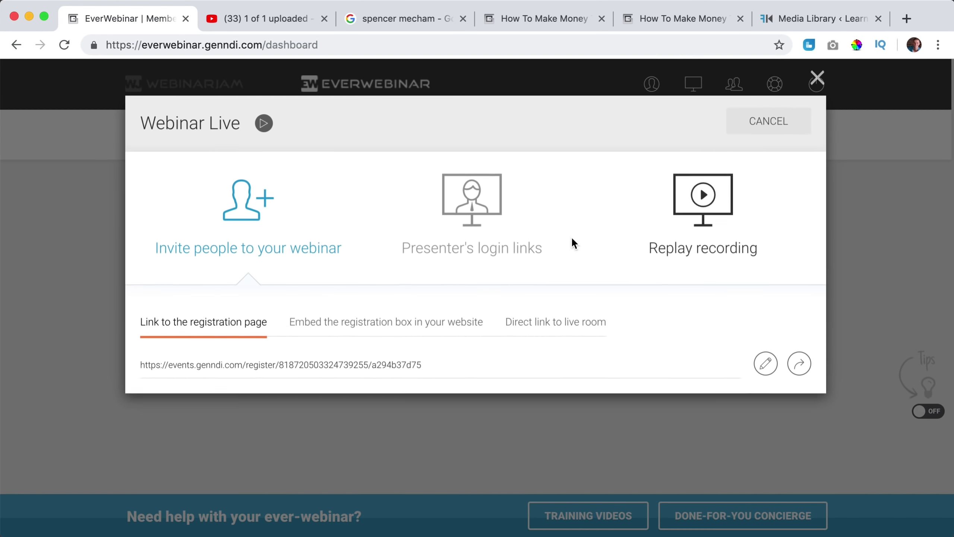
drag(273, 362, 276, 362)
click(275, 363)
key(super+c)
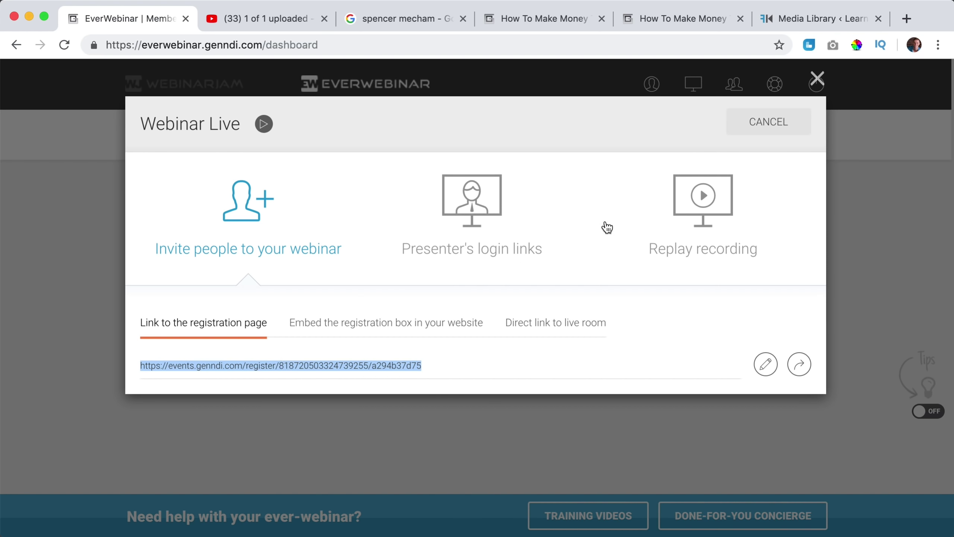
click(906, 18)
key(super+v)
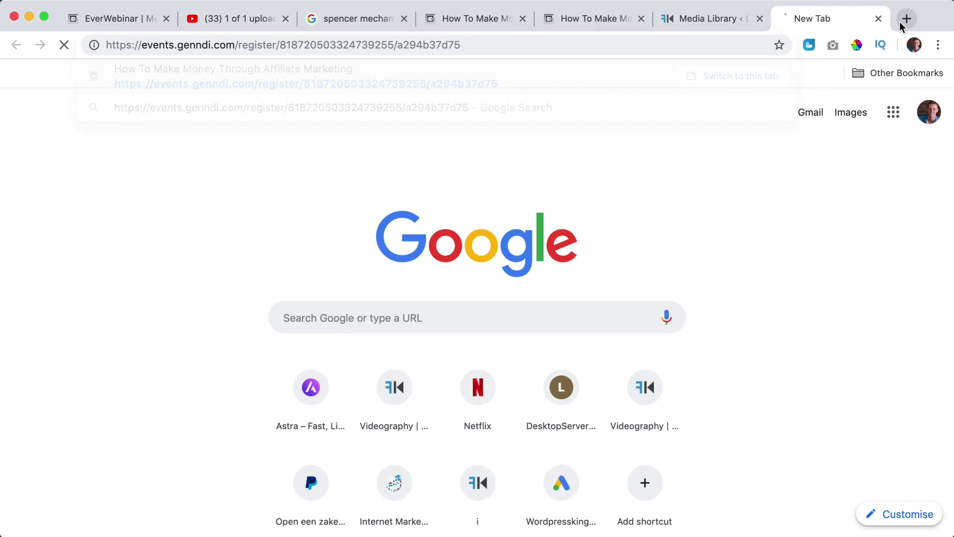
key(Return)
Check that the registration page plays the new invitation video, then pause it.
scroll(490, 228, down, 4)
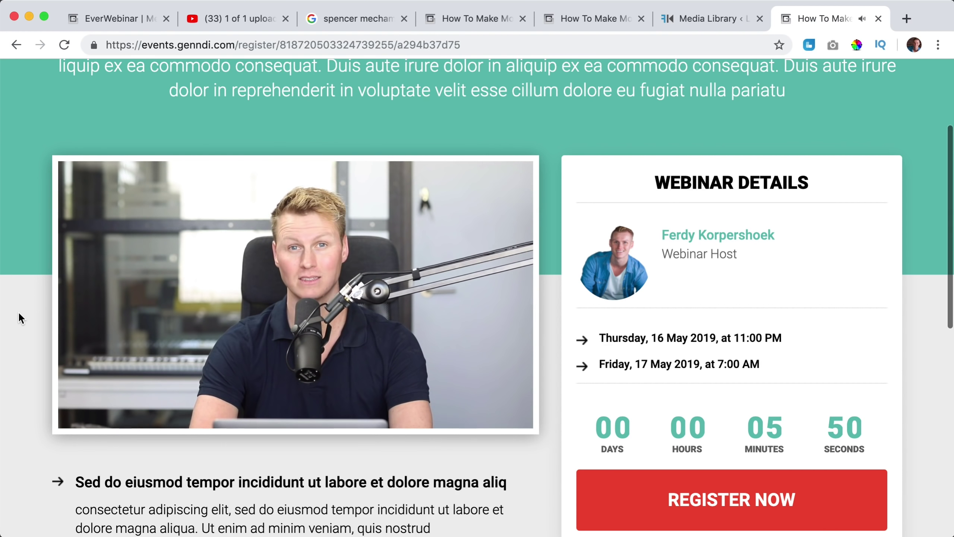
scroll(19, 318, up, 4)
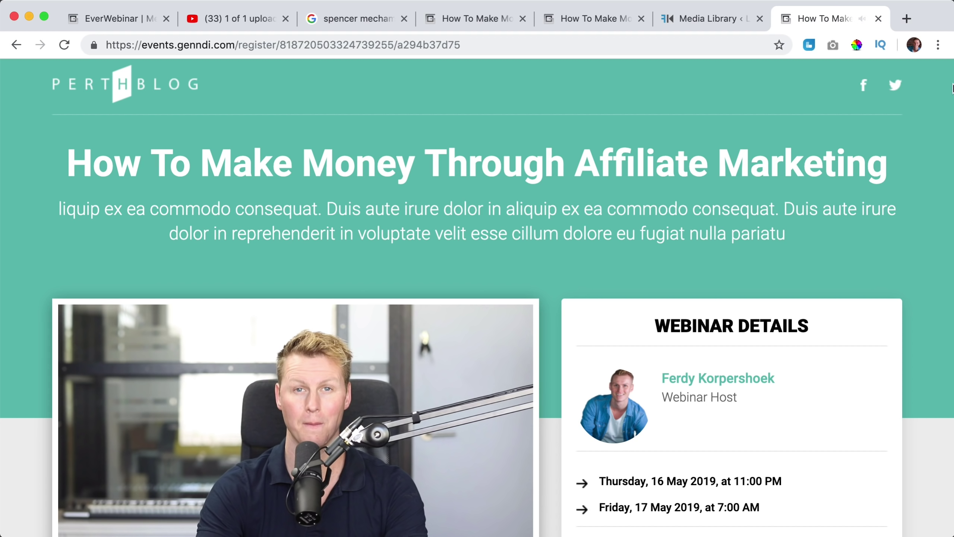
scroll(571, 302, down, 10)
scroll(640, 365, down, 4)
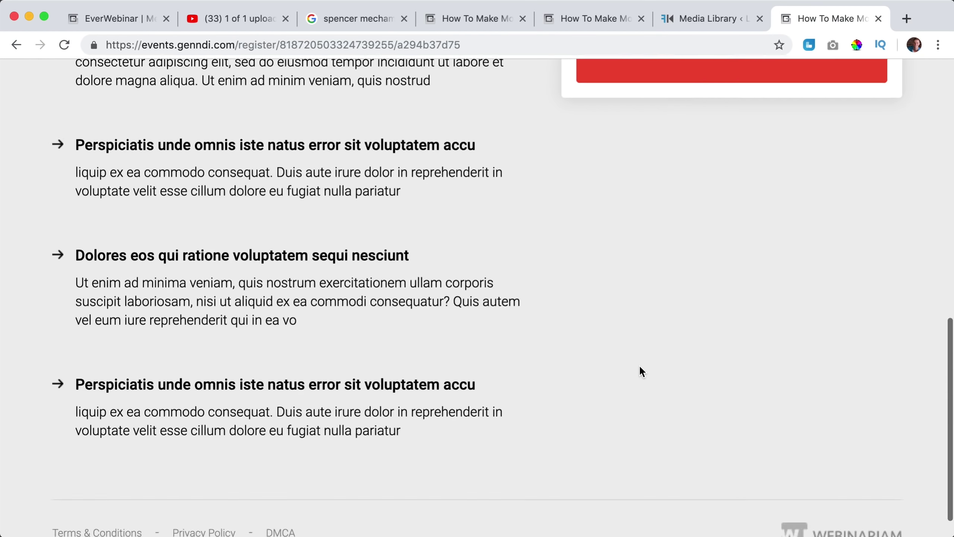
scroll(639, 364, up, 15)
scroll(431, 398, down, 3)
click(431, 399)
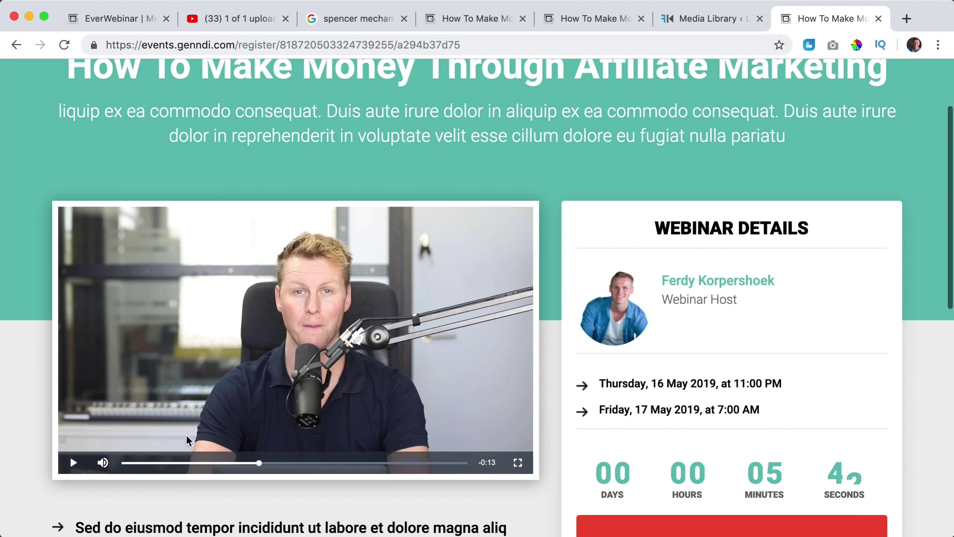
Close the registration, media library, webinar, Google and YouTube tabs, then dismiss the links window.
click(879, 19)
click(878, 18)
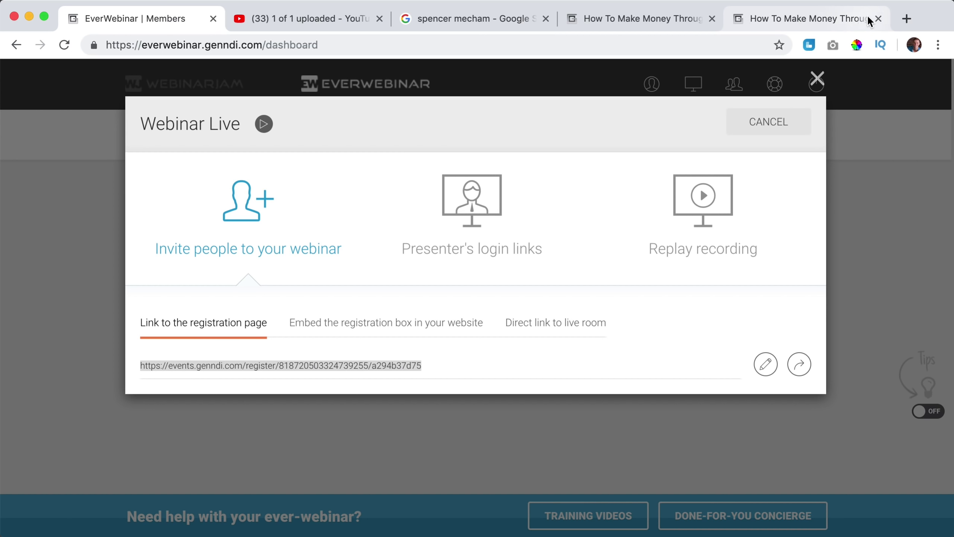
click(877, 19)
click(763, 19)
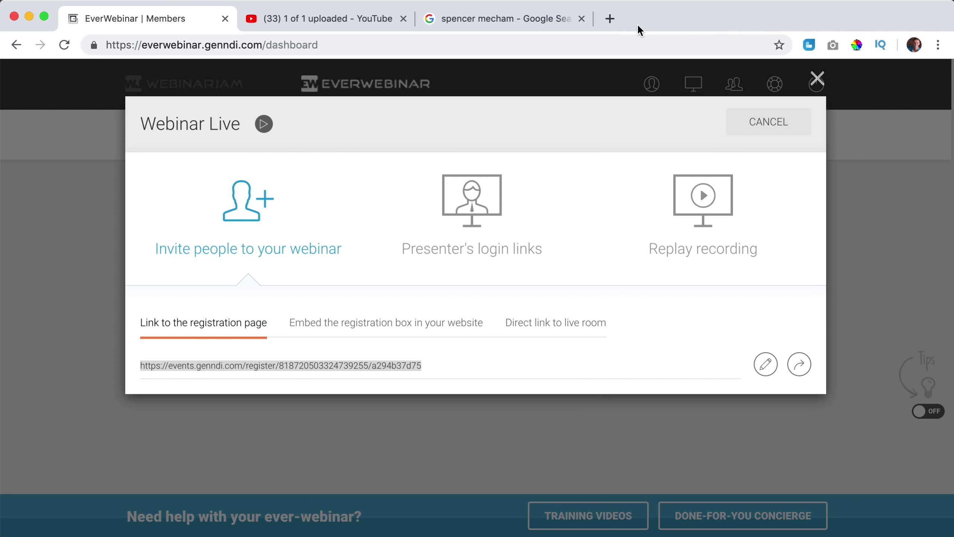
click(581, 19)
click(403, 19)
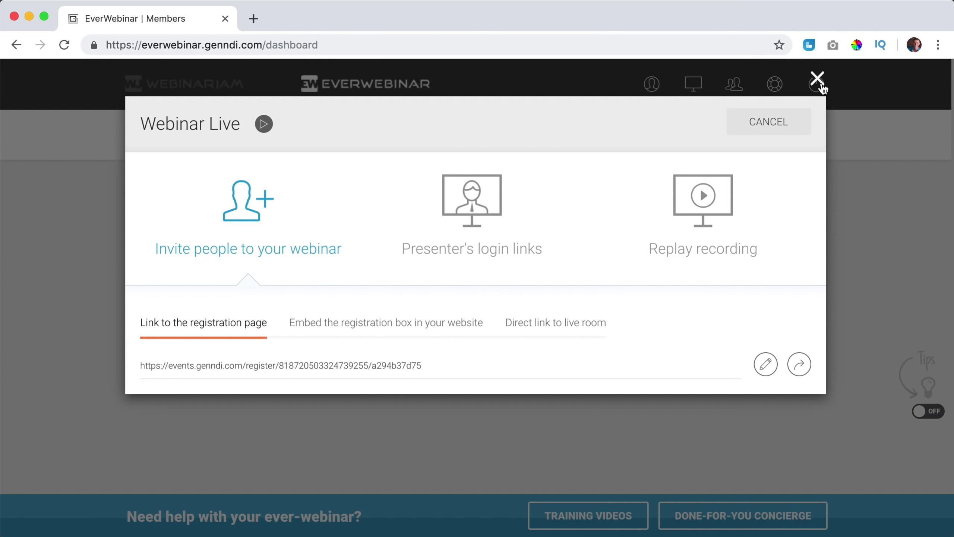
click(818, 79)
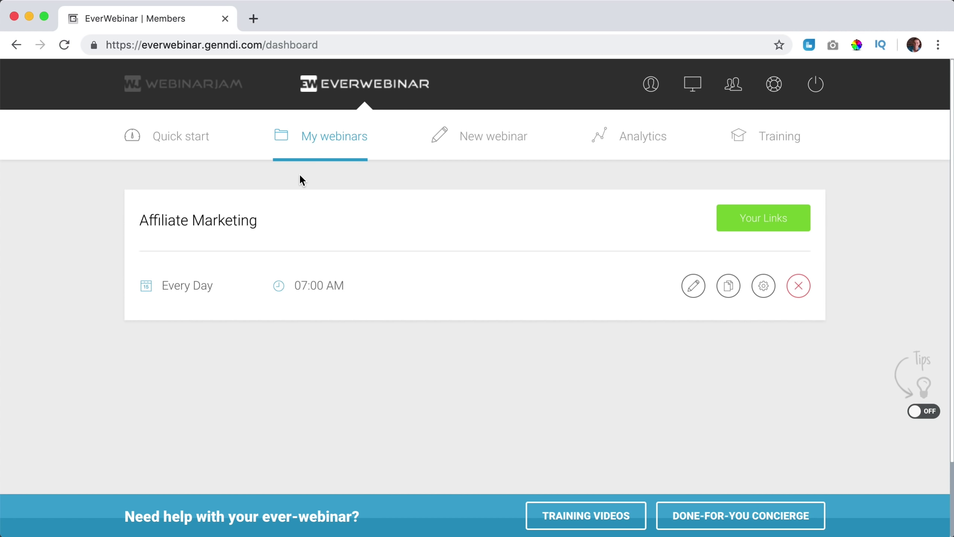
Open the webinar Analytics page.
click(660, 149)
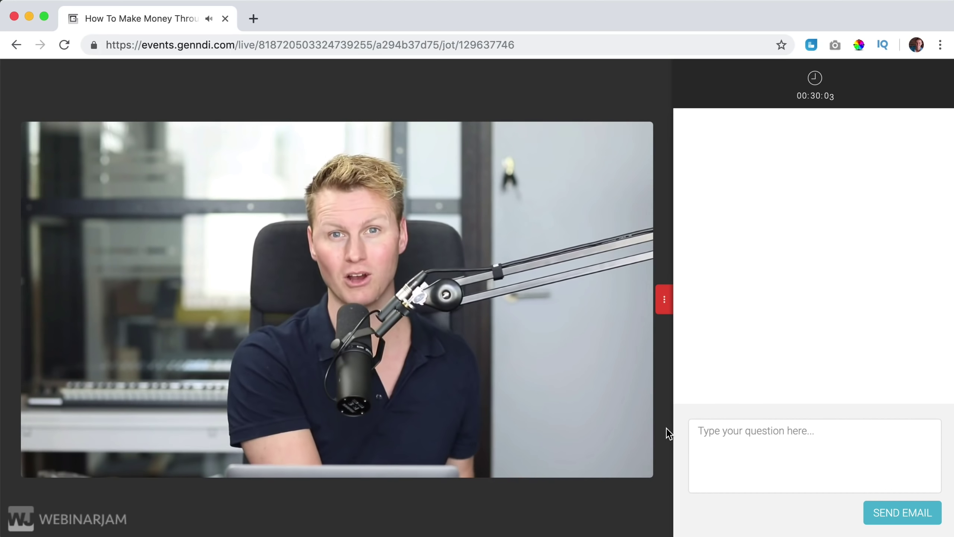
scroll(666, 429, down, 1)
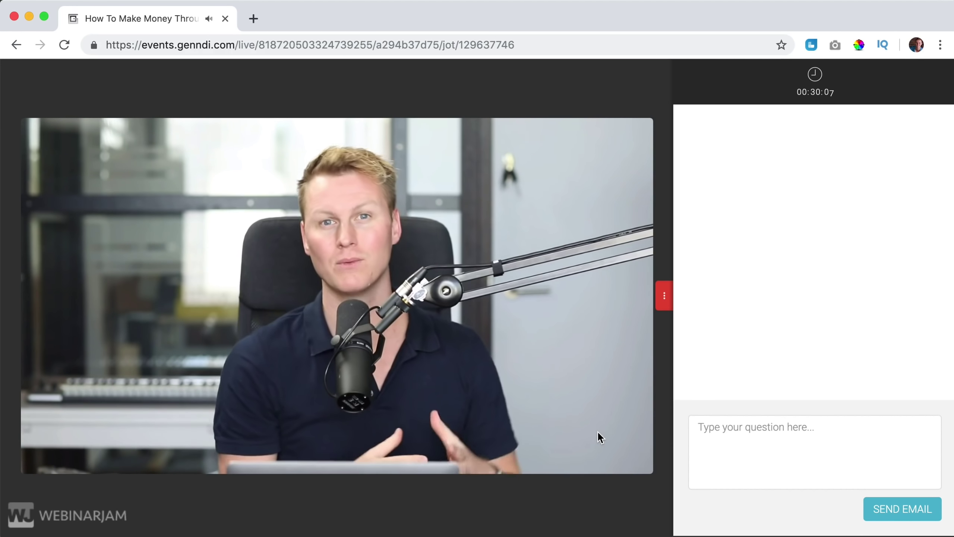
scroll(780, 385, up, 1)
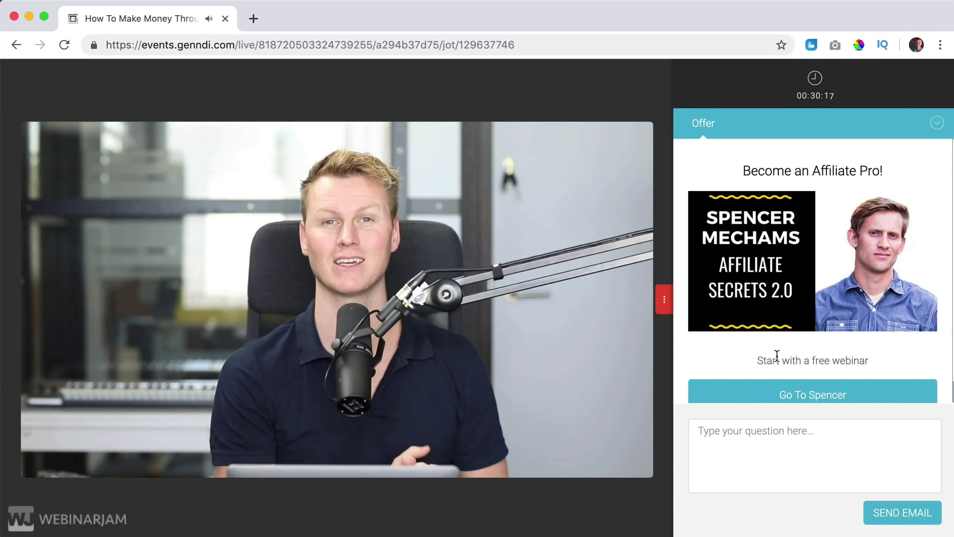
Collapse and re-expand the live room's Offer panel, then follow Go To Spencer to the registration page.
click(937, 125)
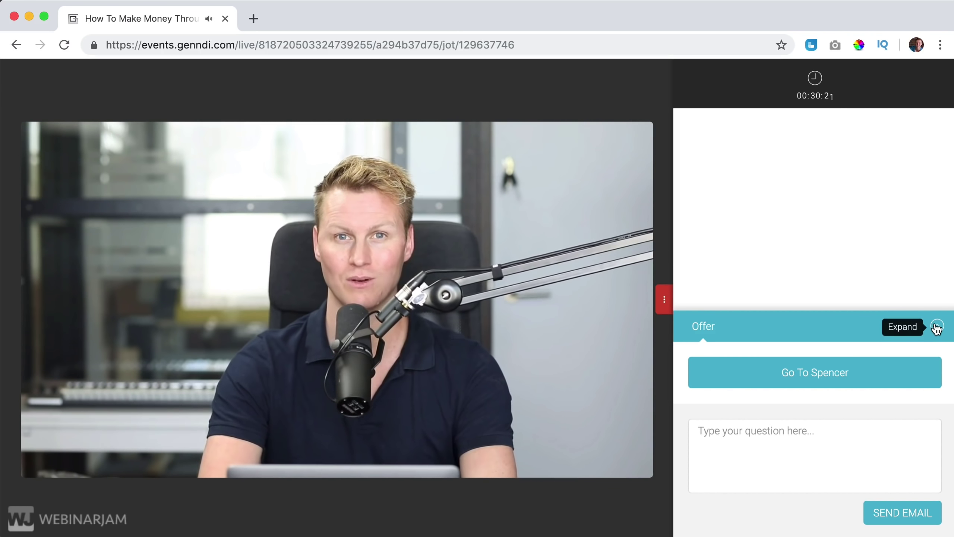
click(937, 326)
scroll(835, 267, down, 1)
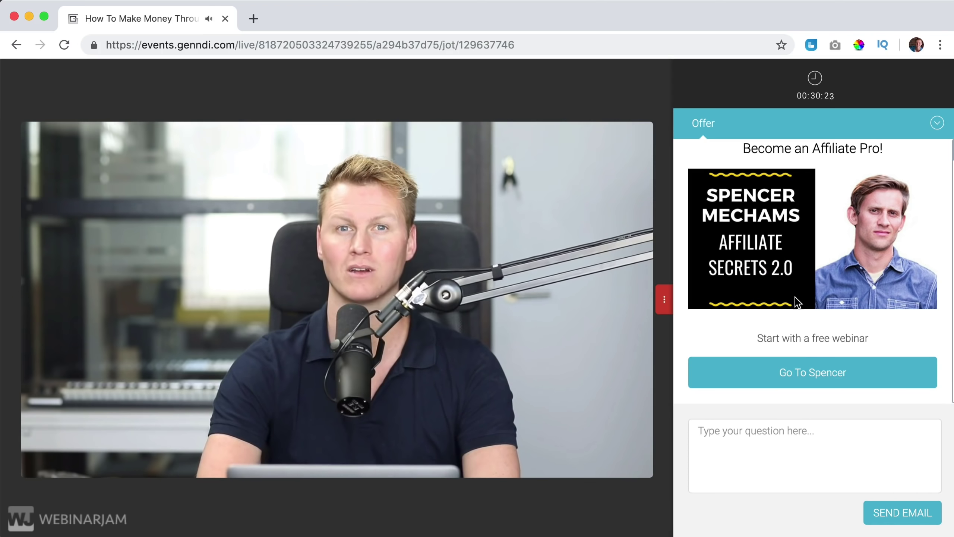
click(813, 379)
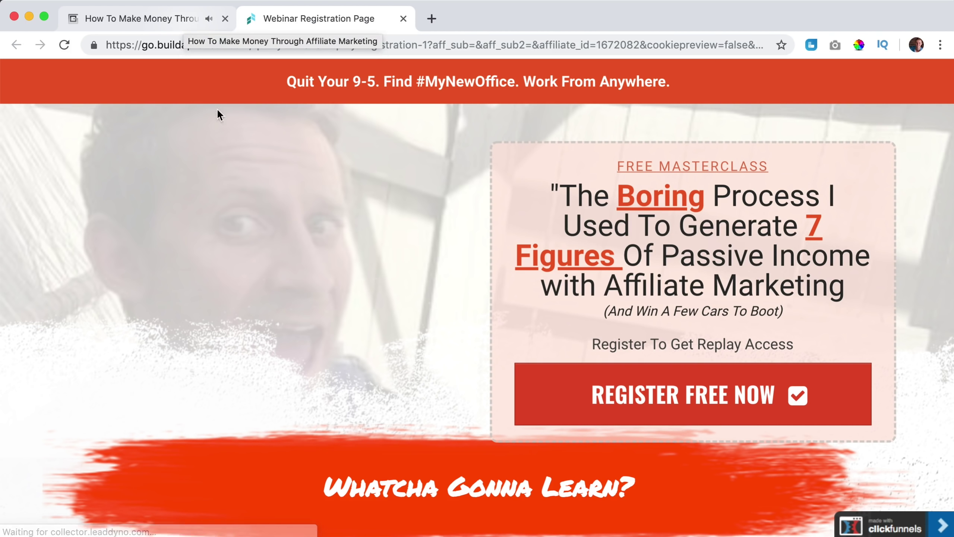
scroll(391, 172, down, 2)
scroll(391, 170, down, 4)
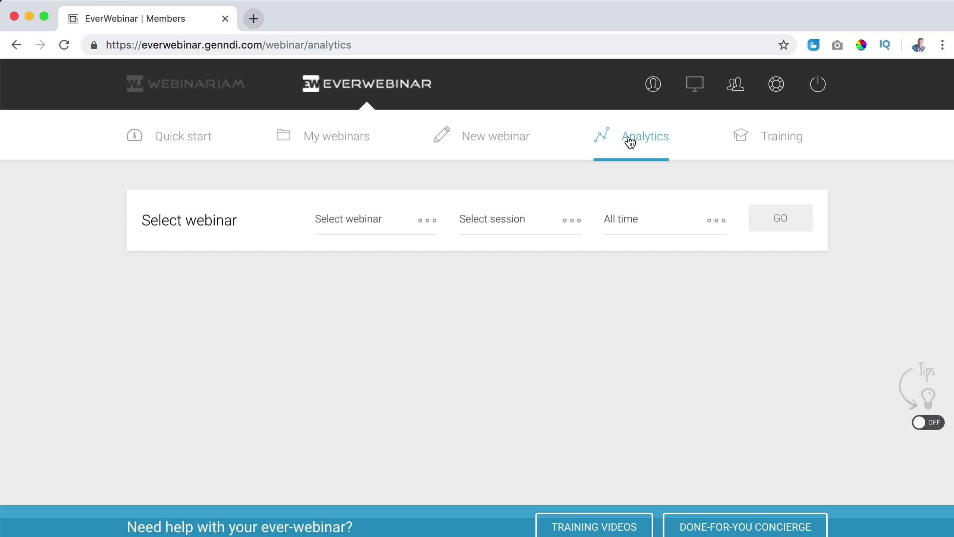
click(255, 18)
text(y)
key(Return)
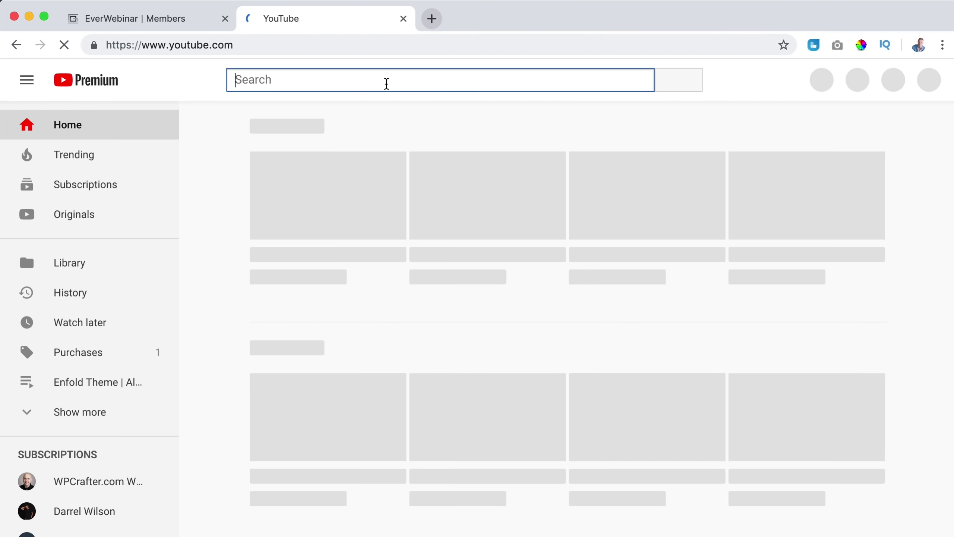
text(the perfe)
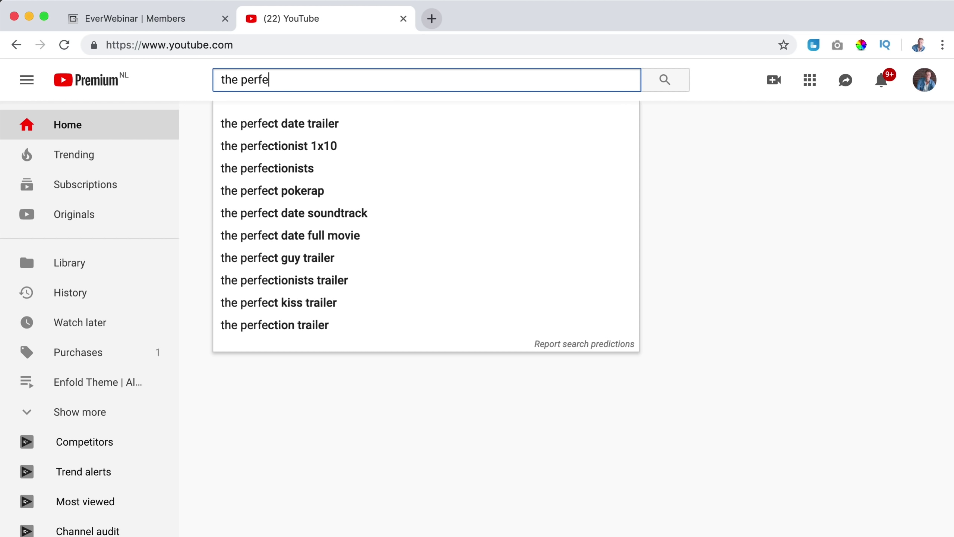
text(ct webinar)
key(Return)
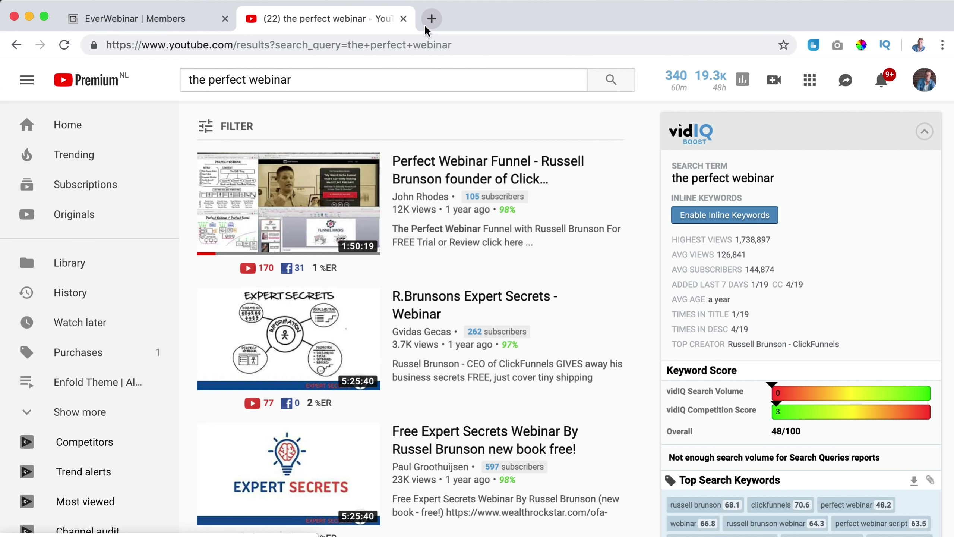
click(403, 19)
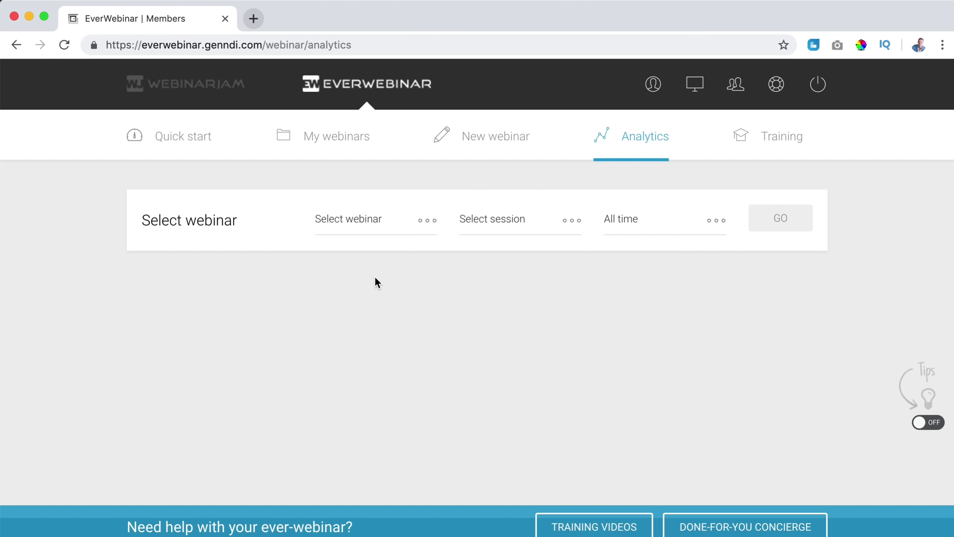
Load analytics for the Affiliate Marketing webinar across all sessions.
click(377, 222)
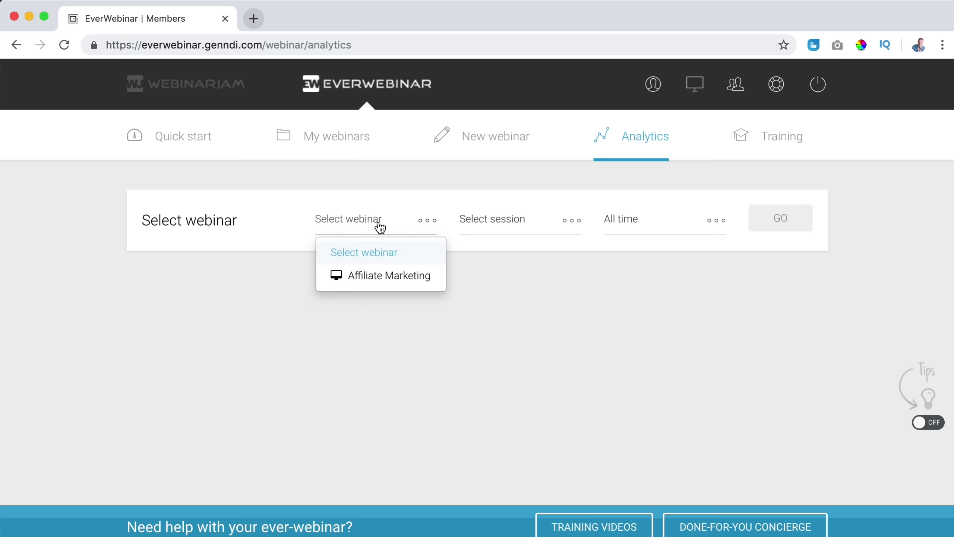
click(375, 278)
click(502, 225)
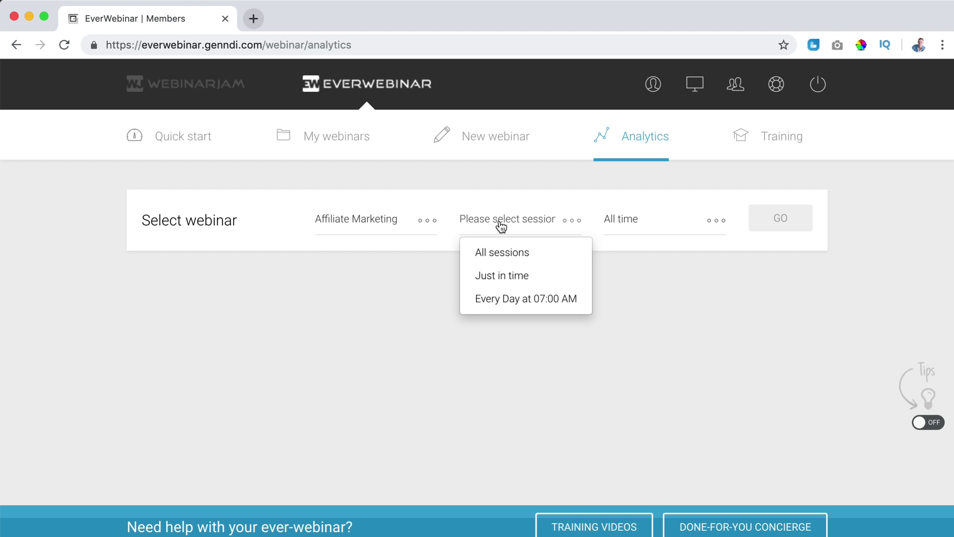
click(504, 254)
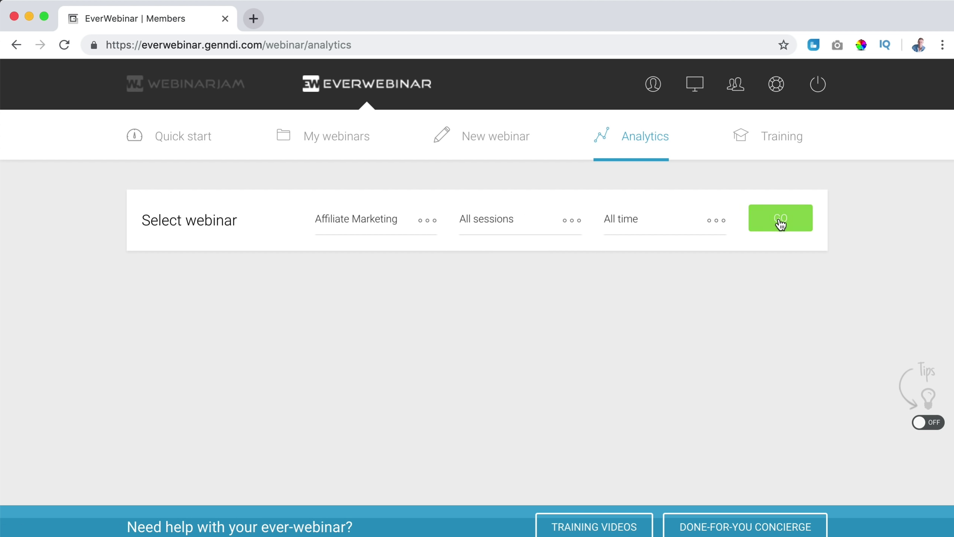
click(780, 224)
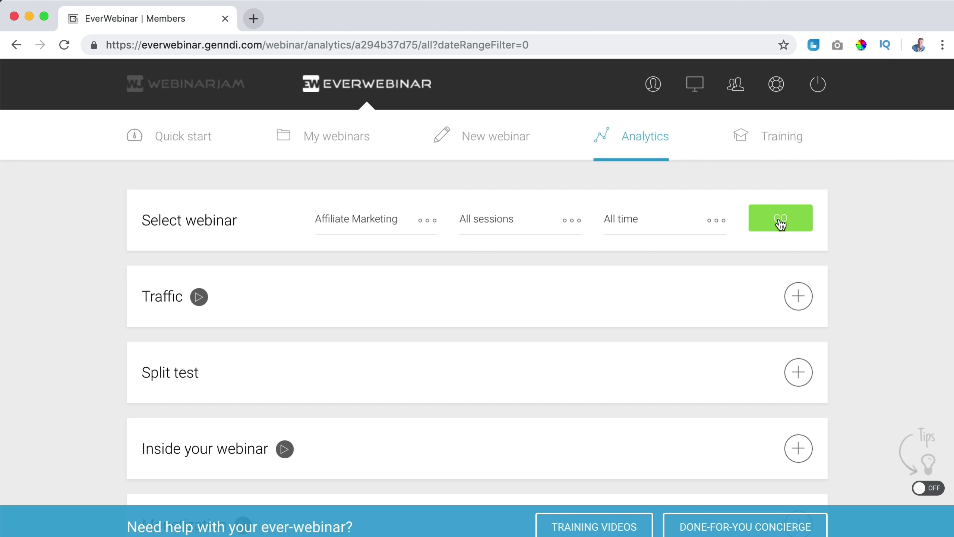
Expand Traffic (75 visitors, 19 registrants) and Split test (A 32.26%, B 22.50%) results.
click(799, 299)
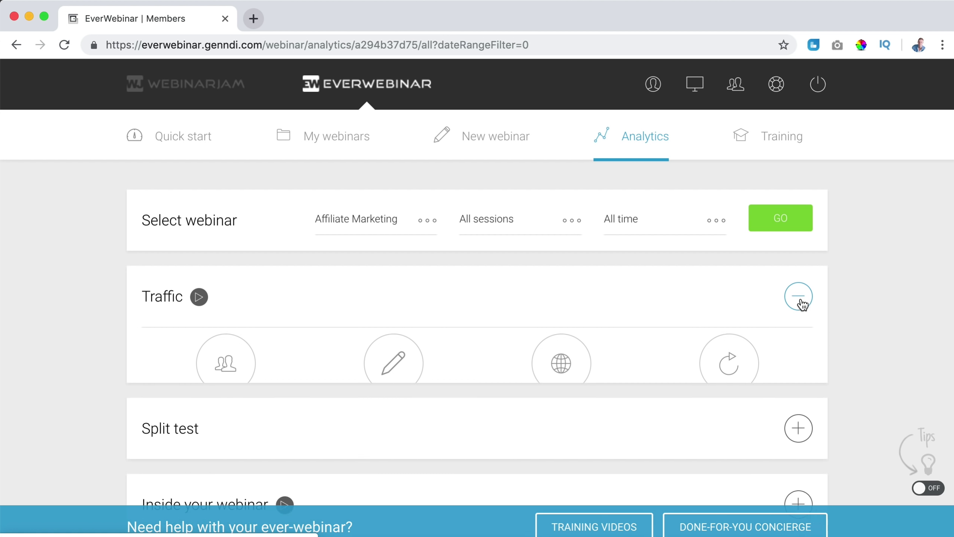
scroll(499, 319, down, 3)
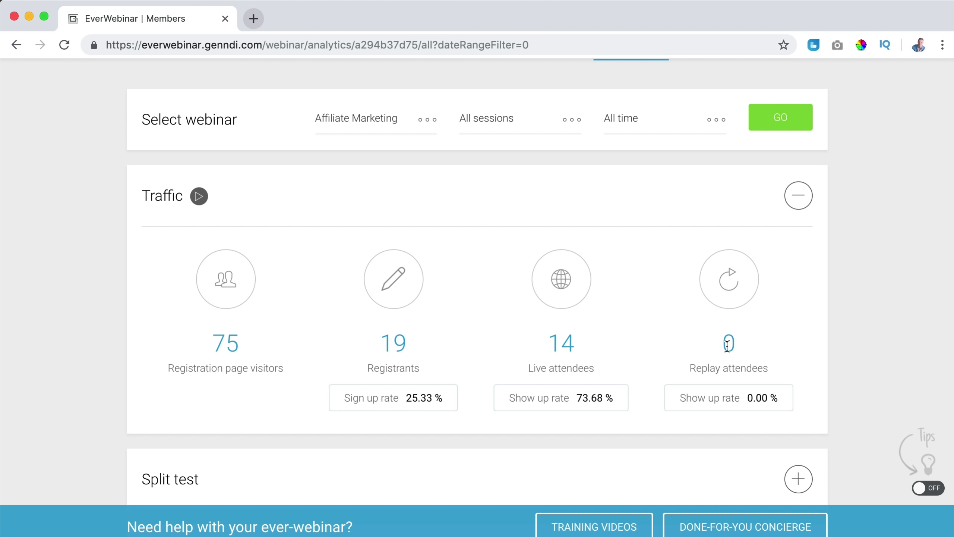
scroll(730, 343, down, 5)
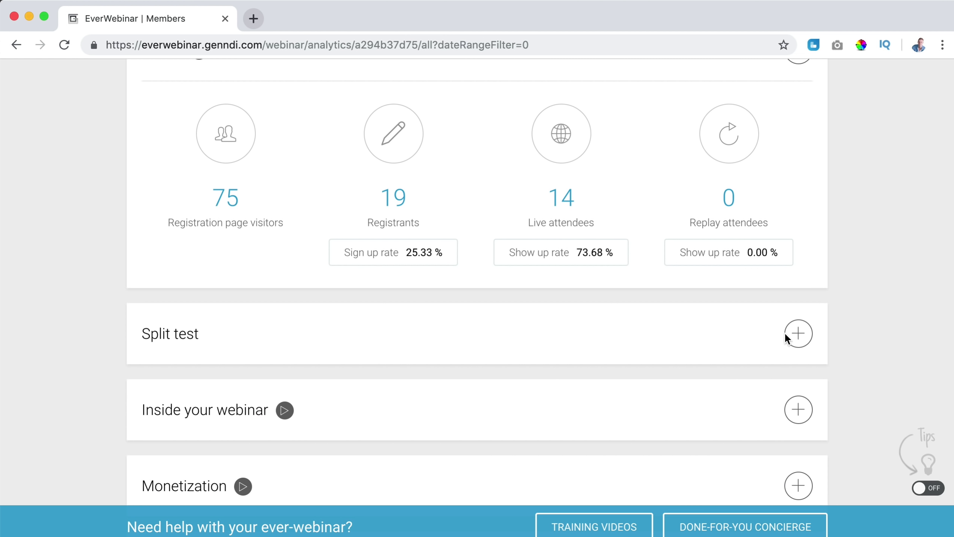
click(800, 333)
scroll(678, 343, down, 8)
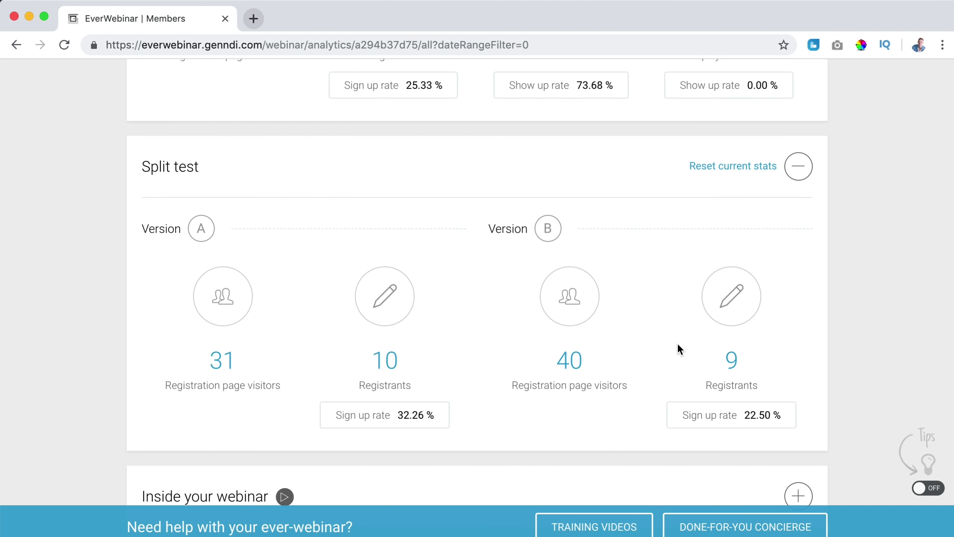